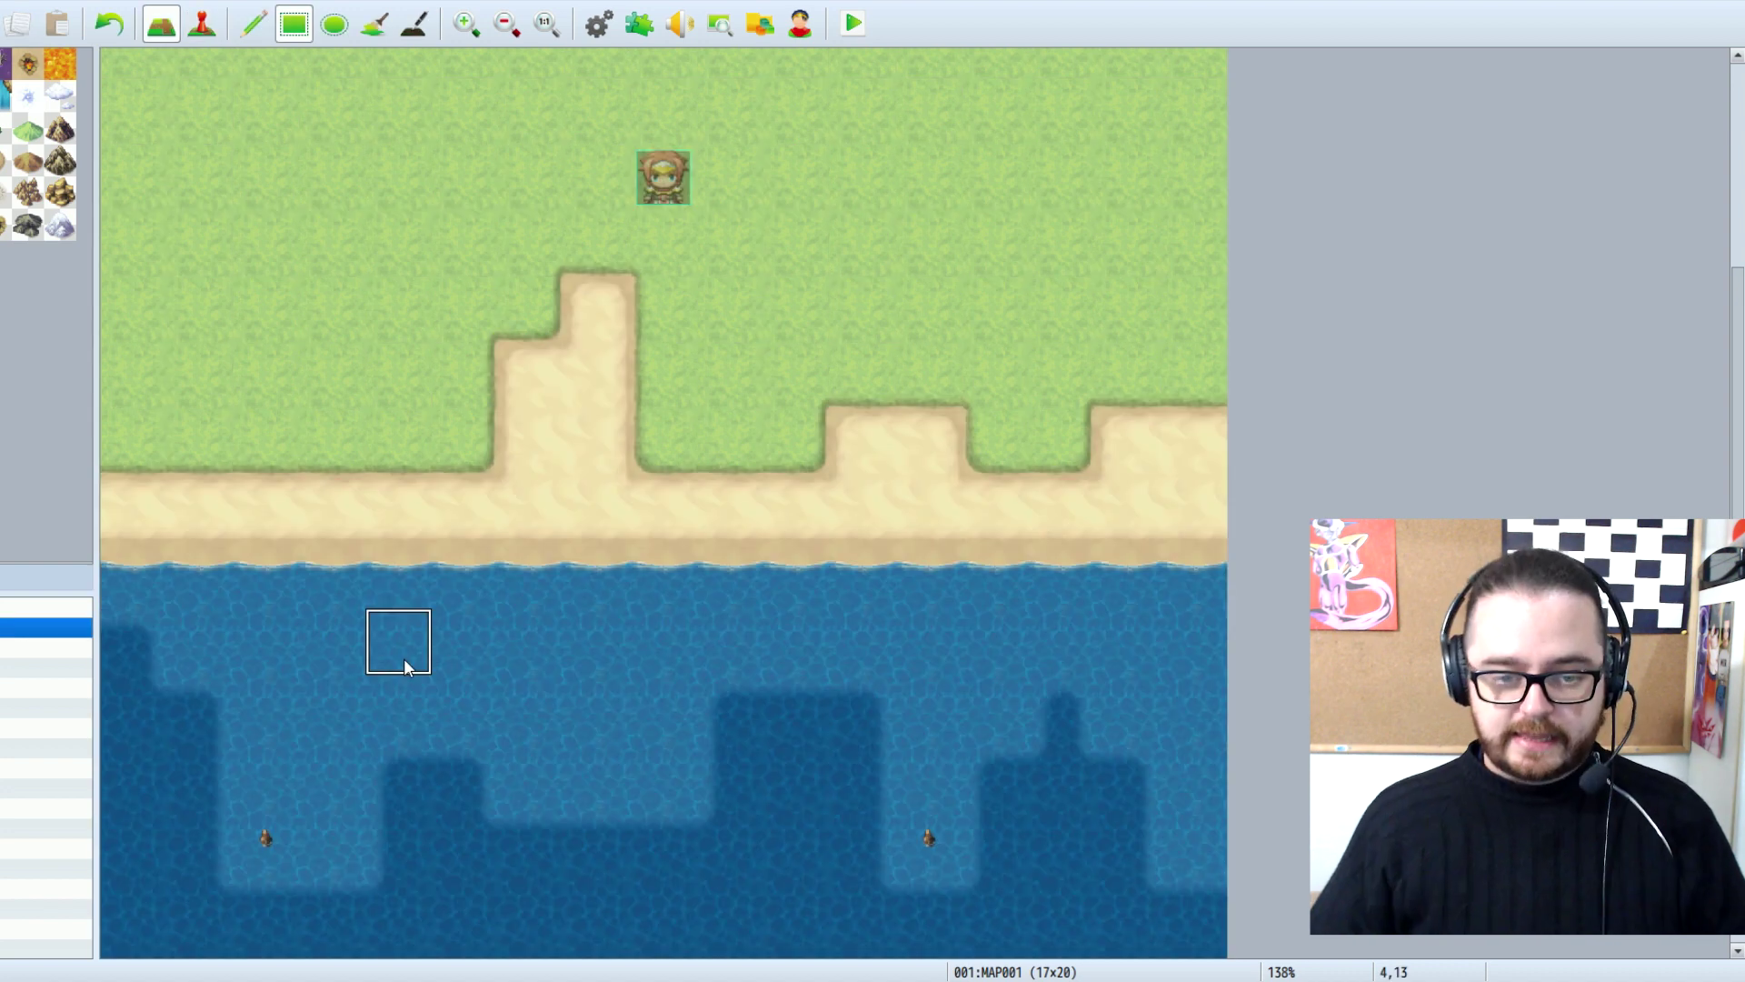
Save the game changes, start a playtest and move the party around the map by touch
left_click(854, 23)
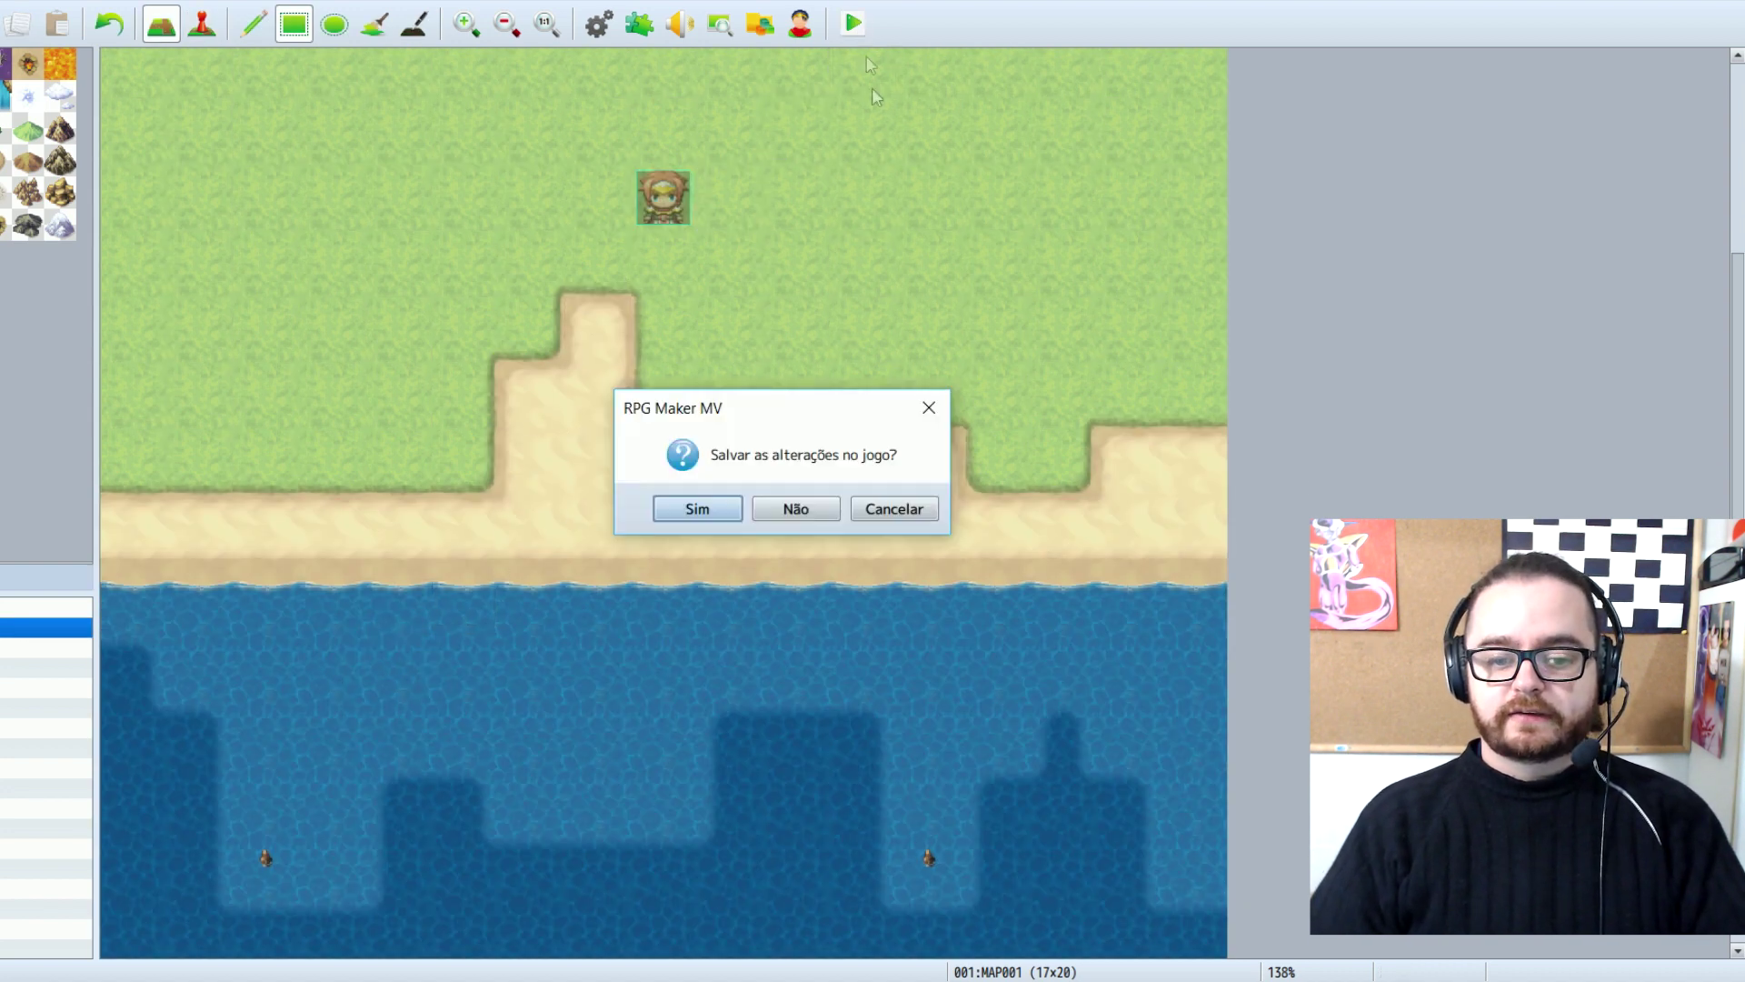
left_click(724, 503)
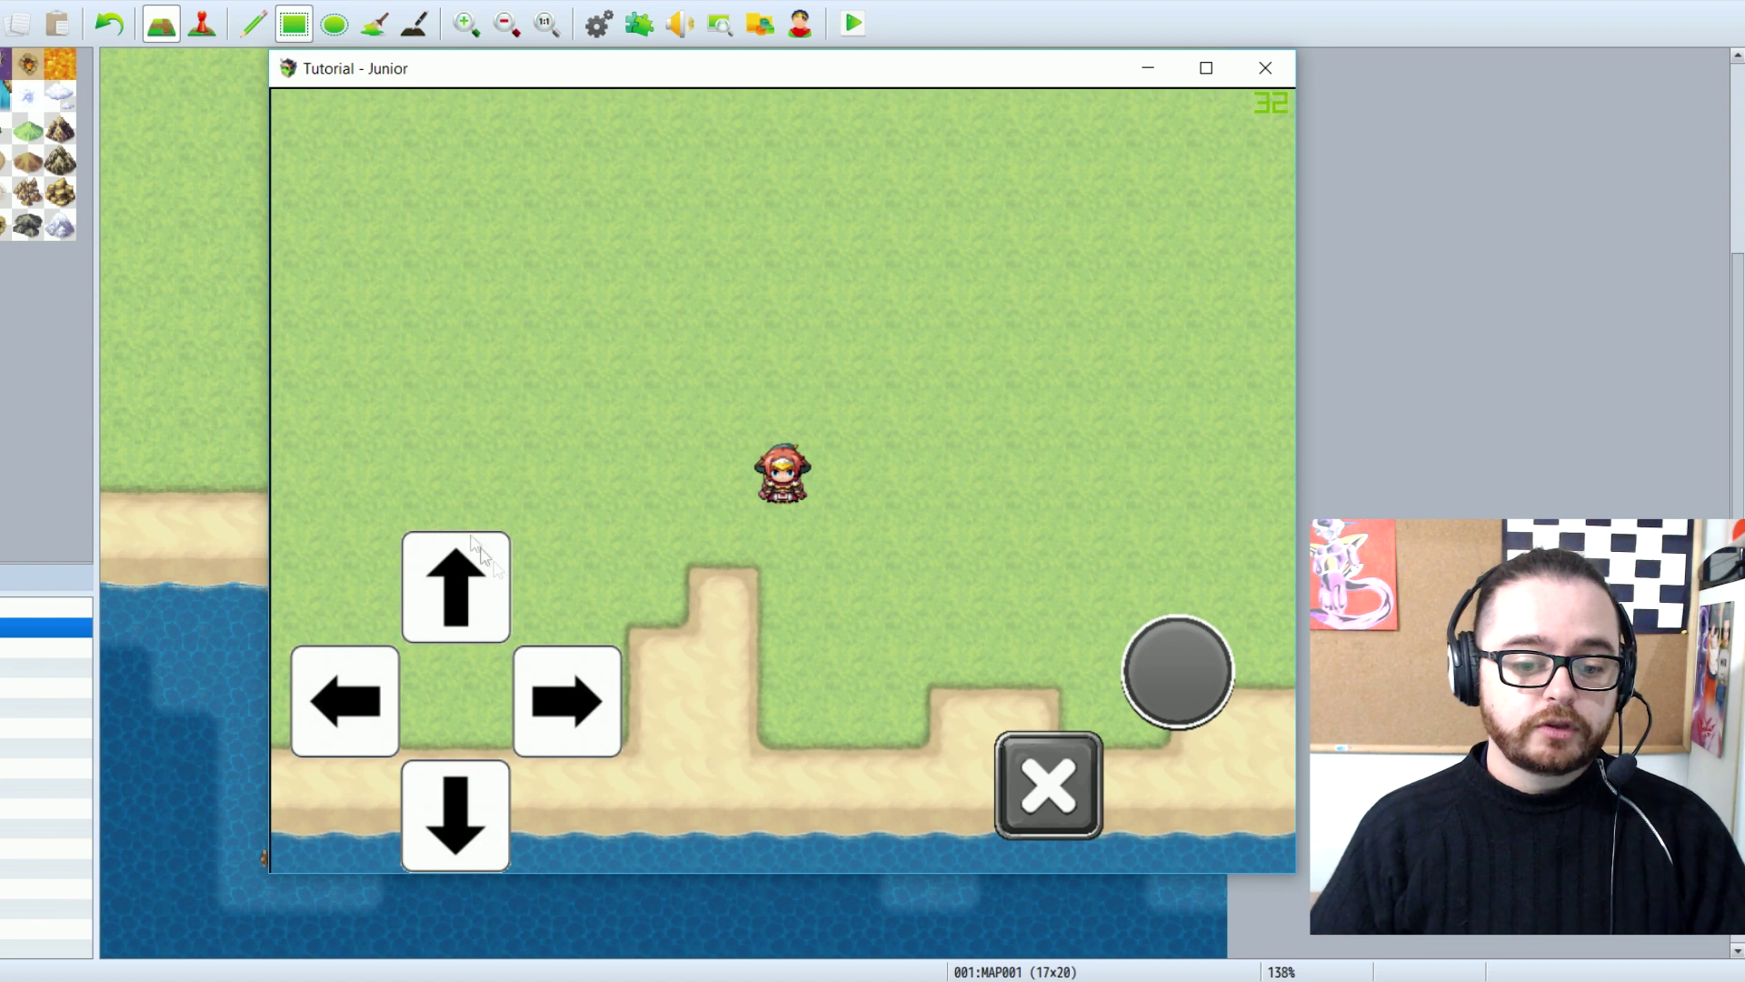
left_click(896, 670)
left_click(600, 550)
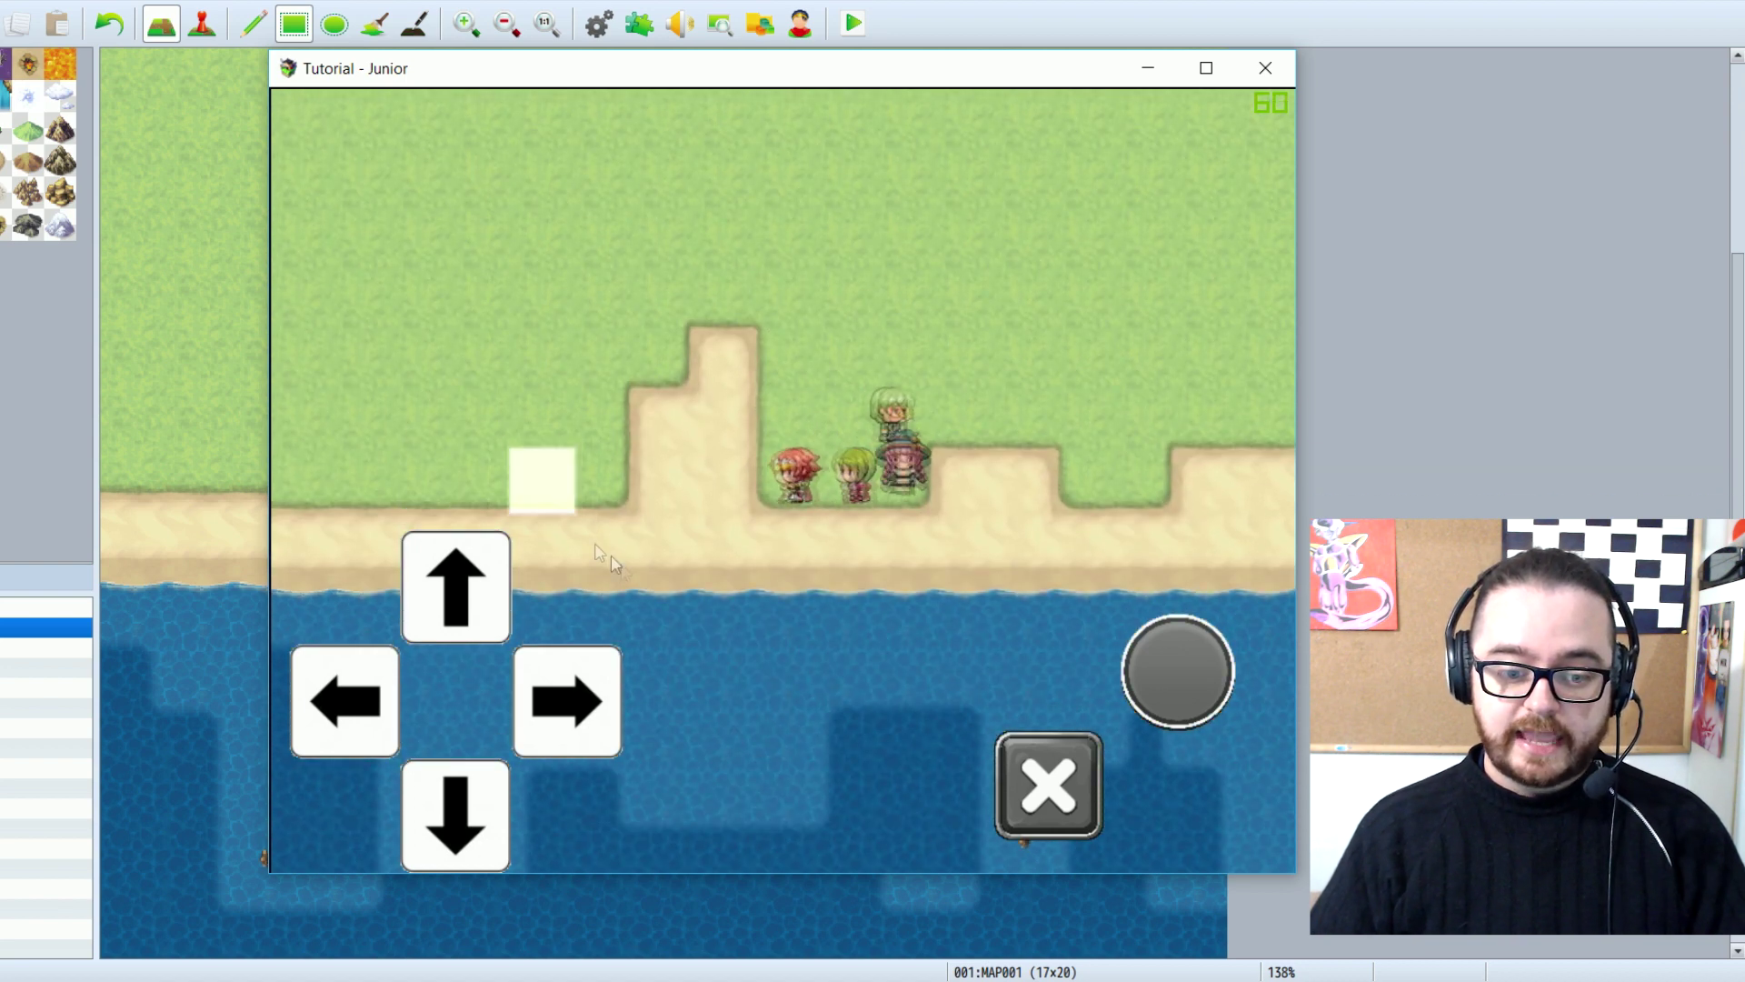
left_click(369, 492)
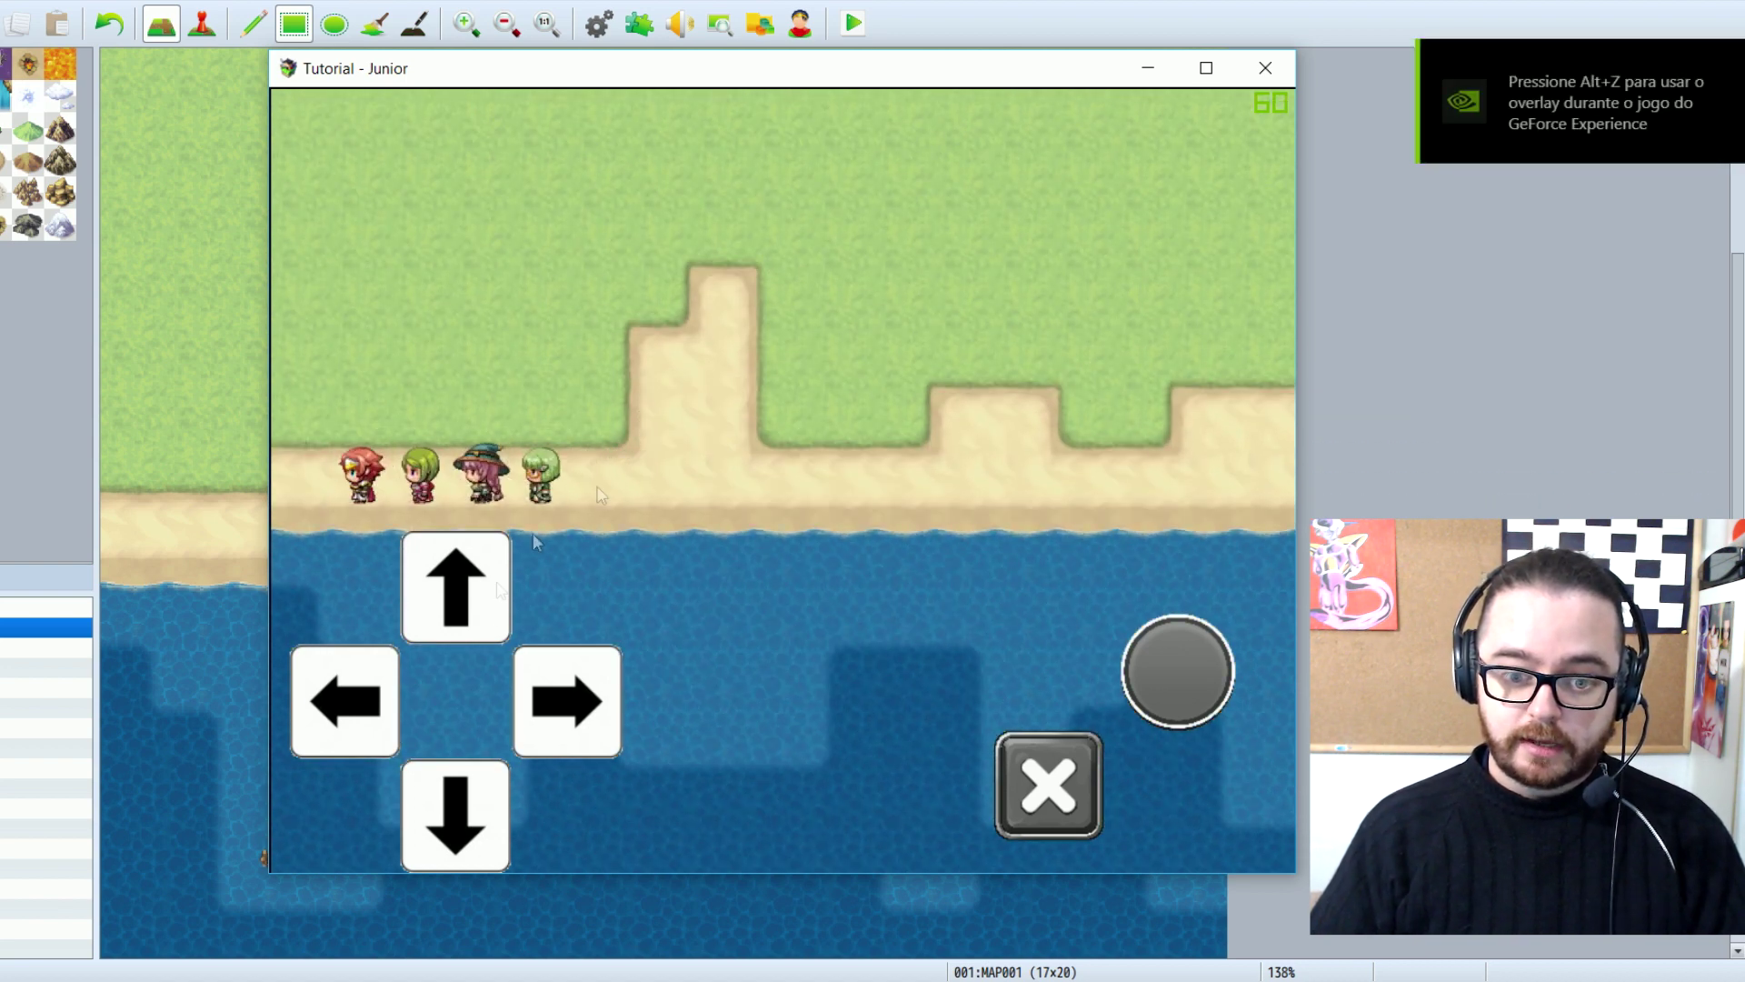
left_click(1147, 482)
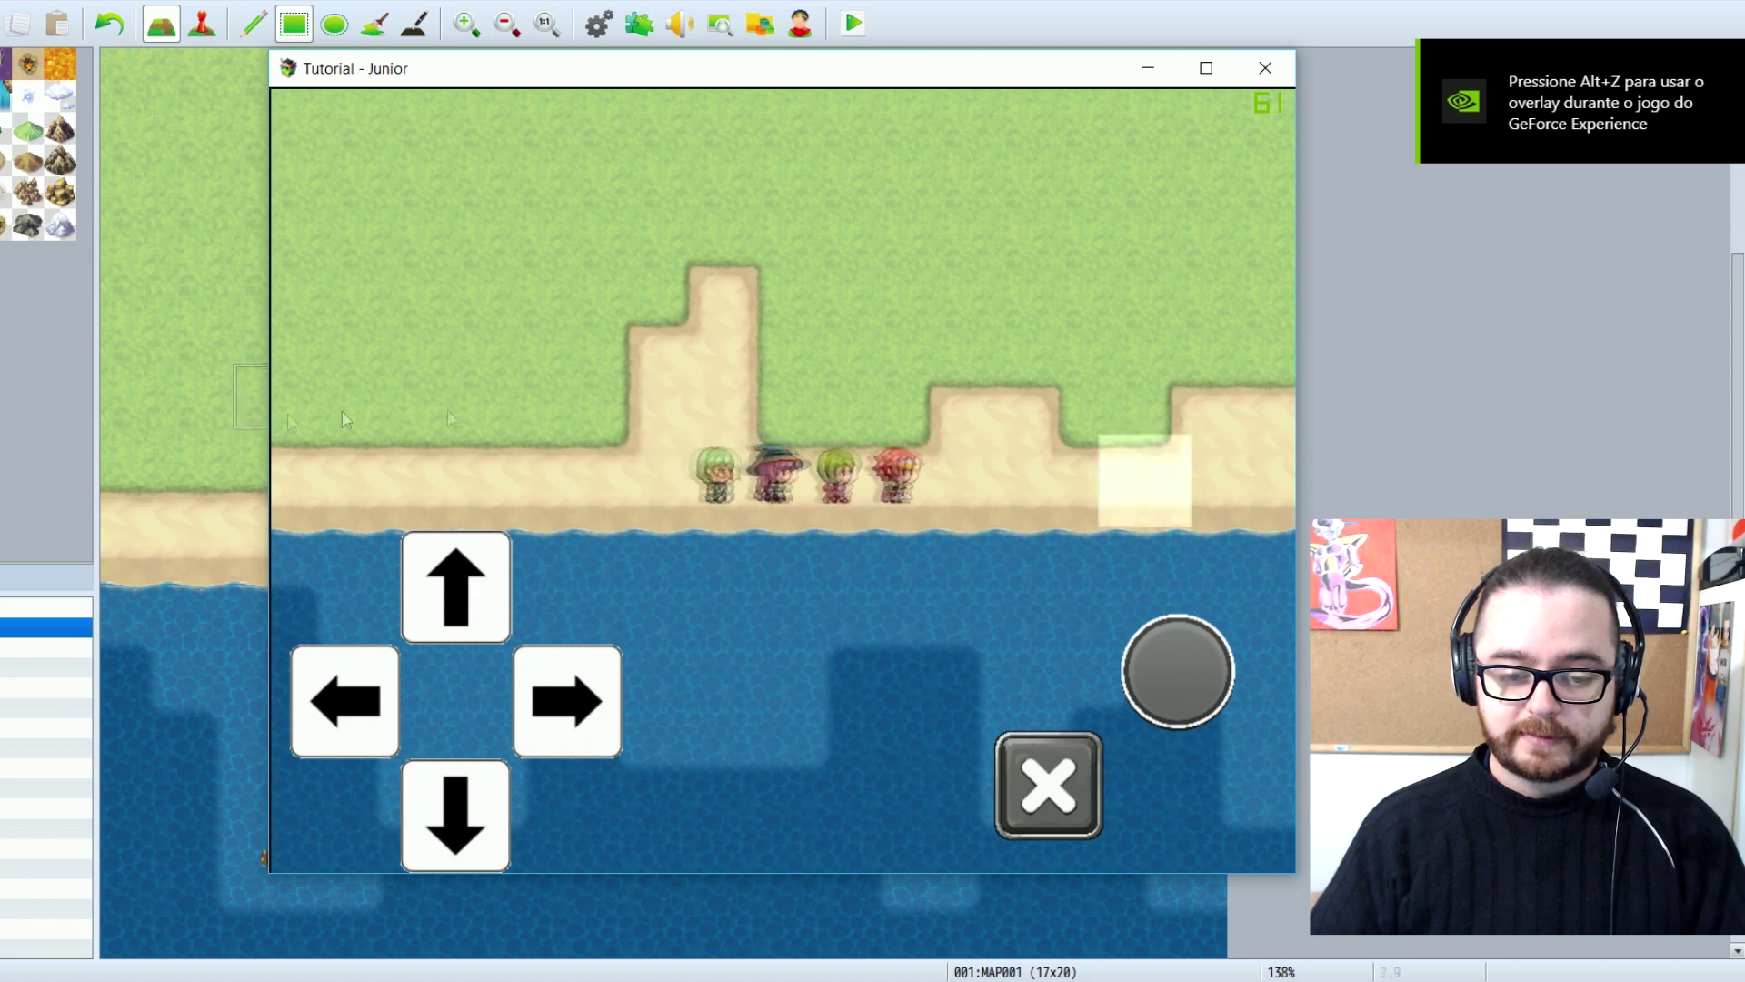
Walk the party around the grass and beach in all four directions with keyboard control and end the playtest
key("Up")
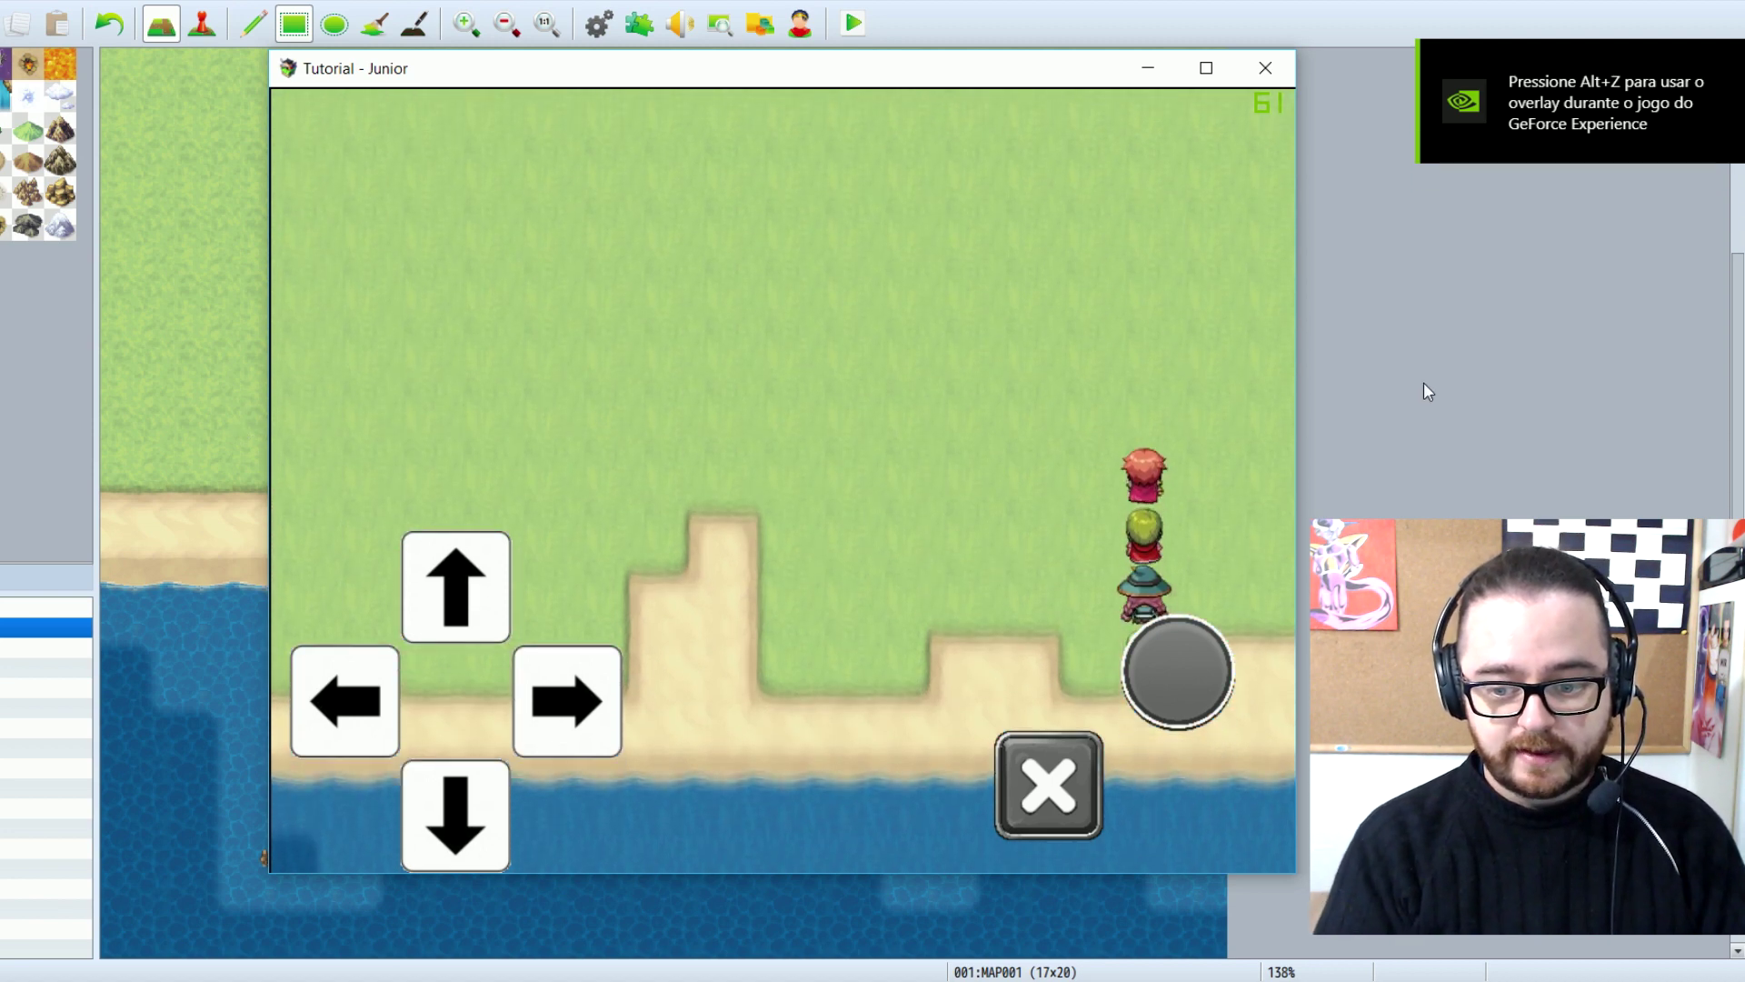
key("Left")
key("Down")
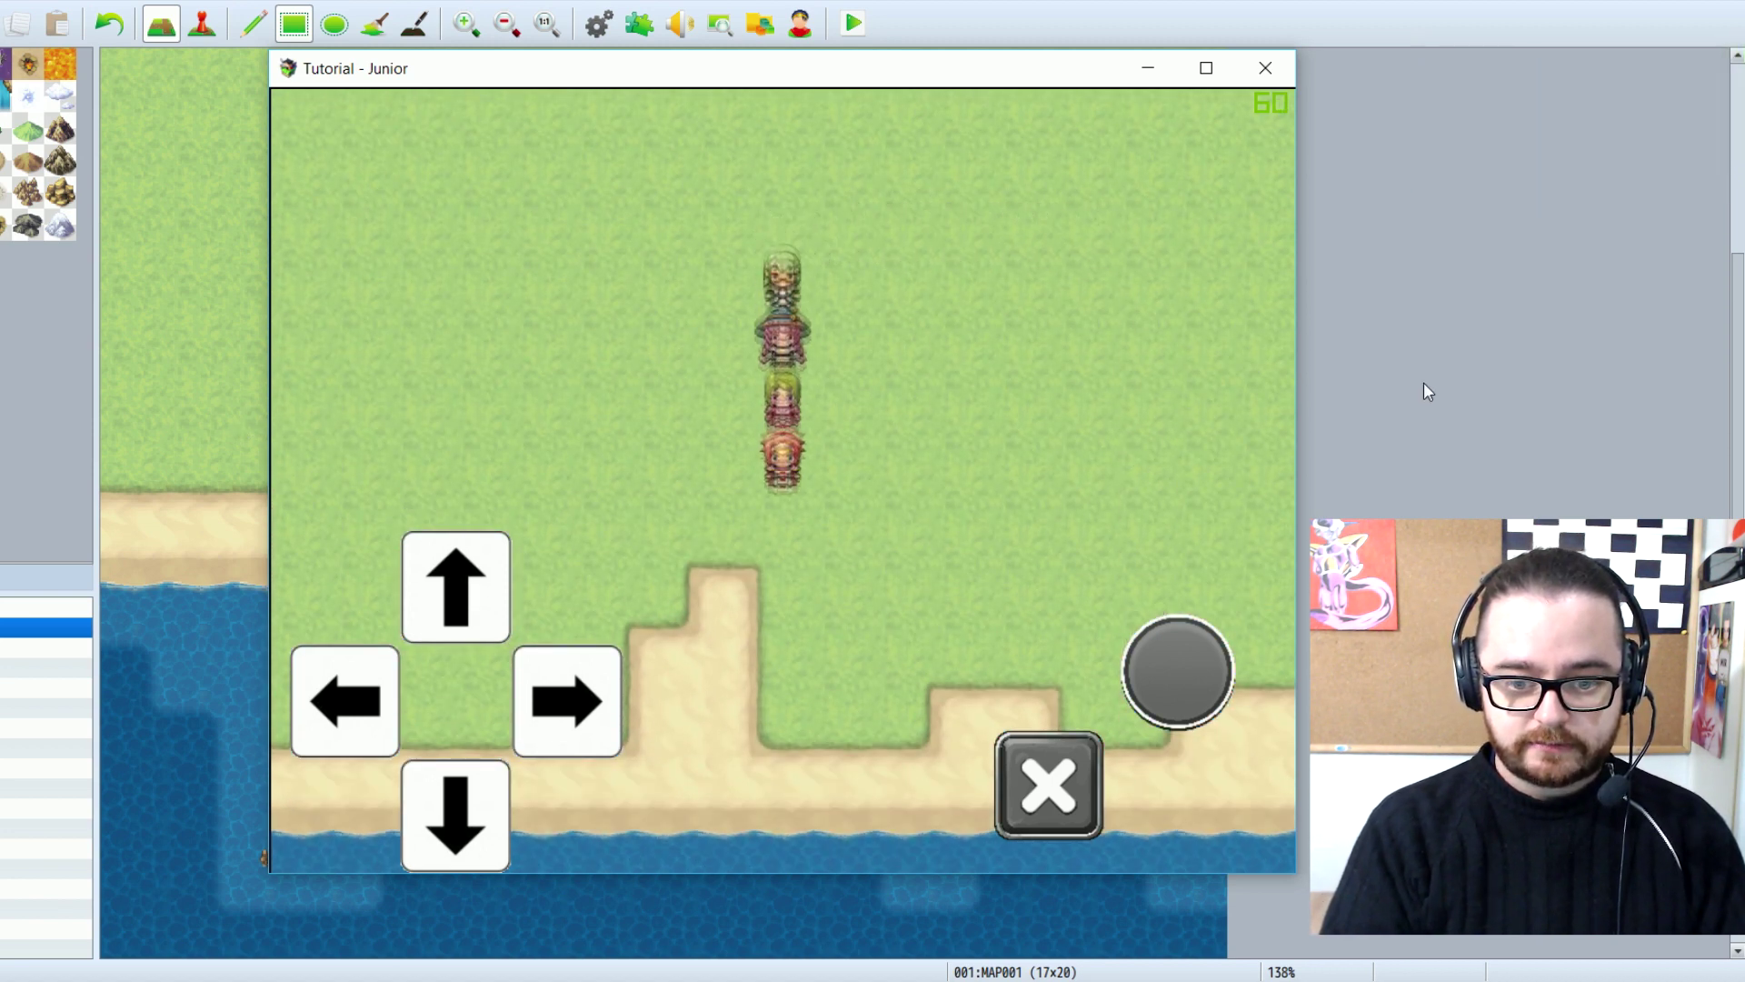
key("Left")
key("Up")
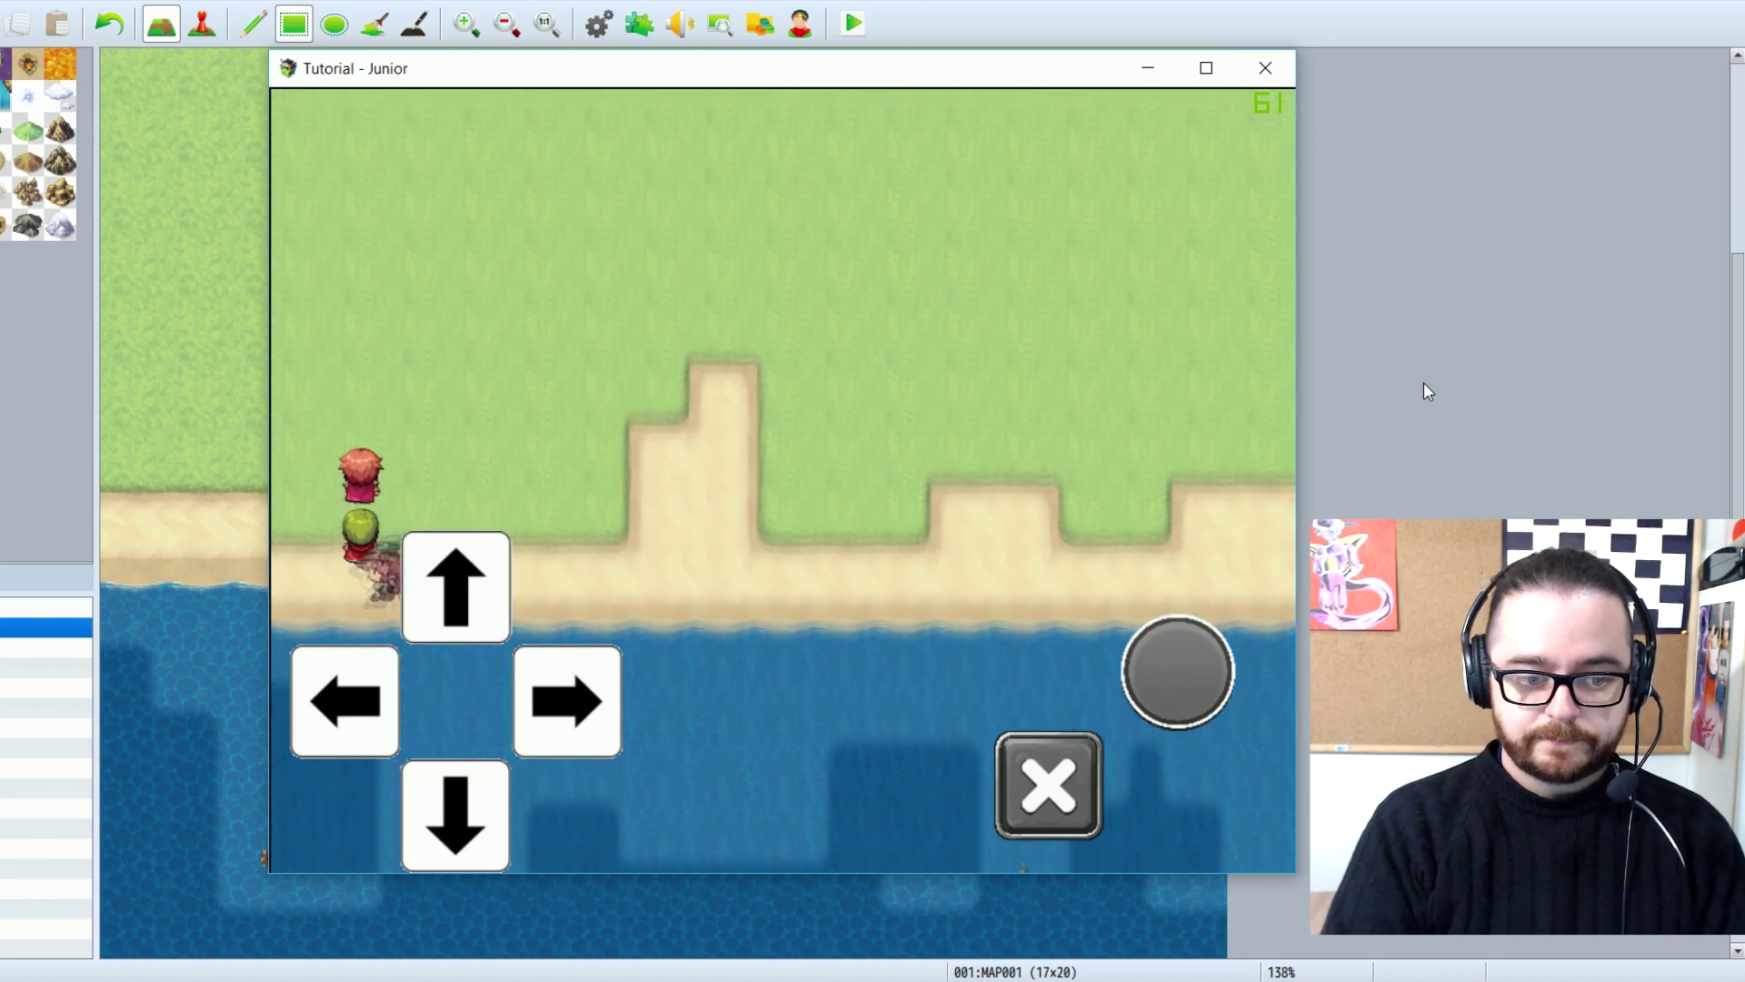
key("Right")
key("Down")
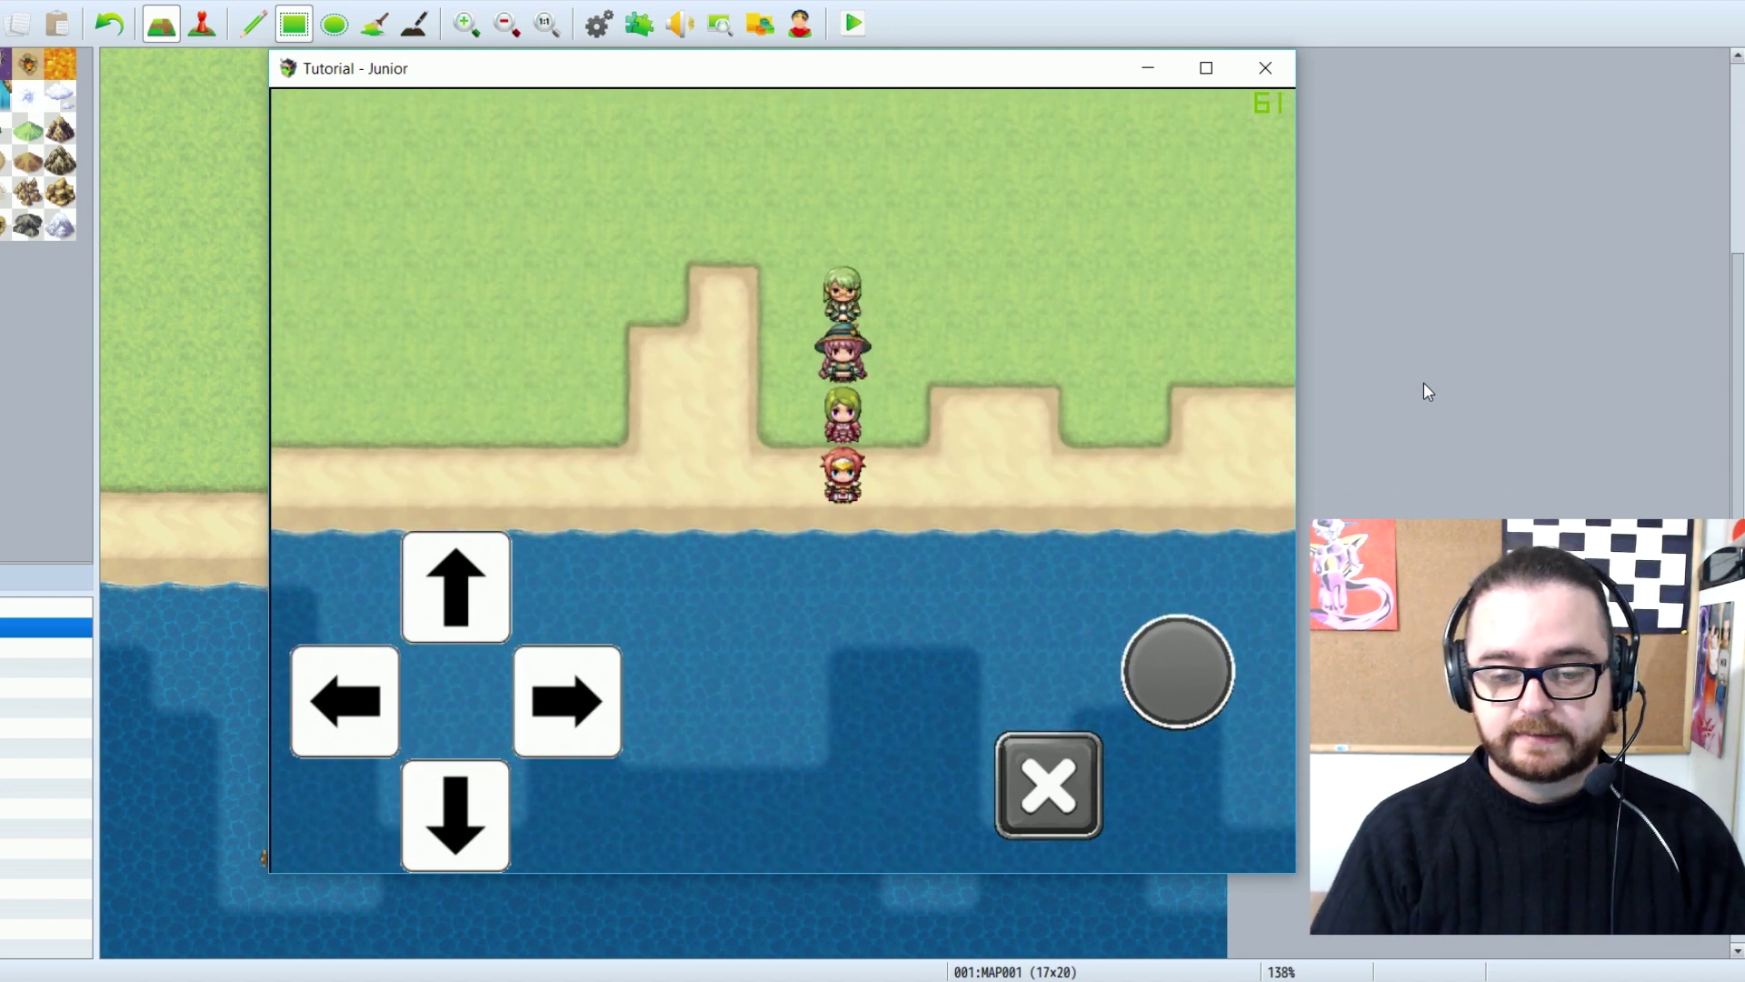
left_click(1265, 67)
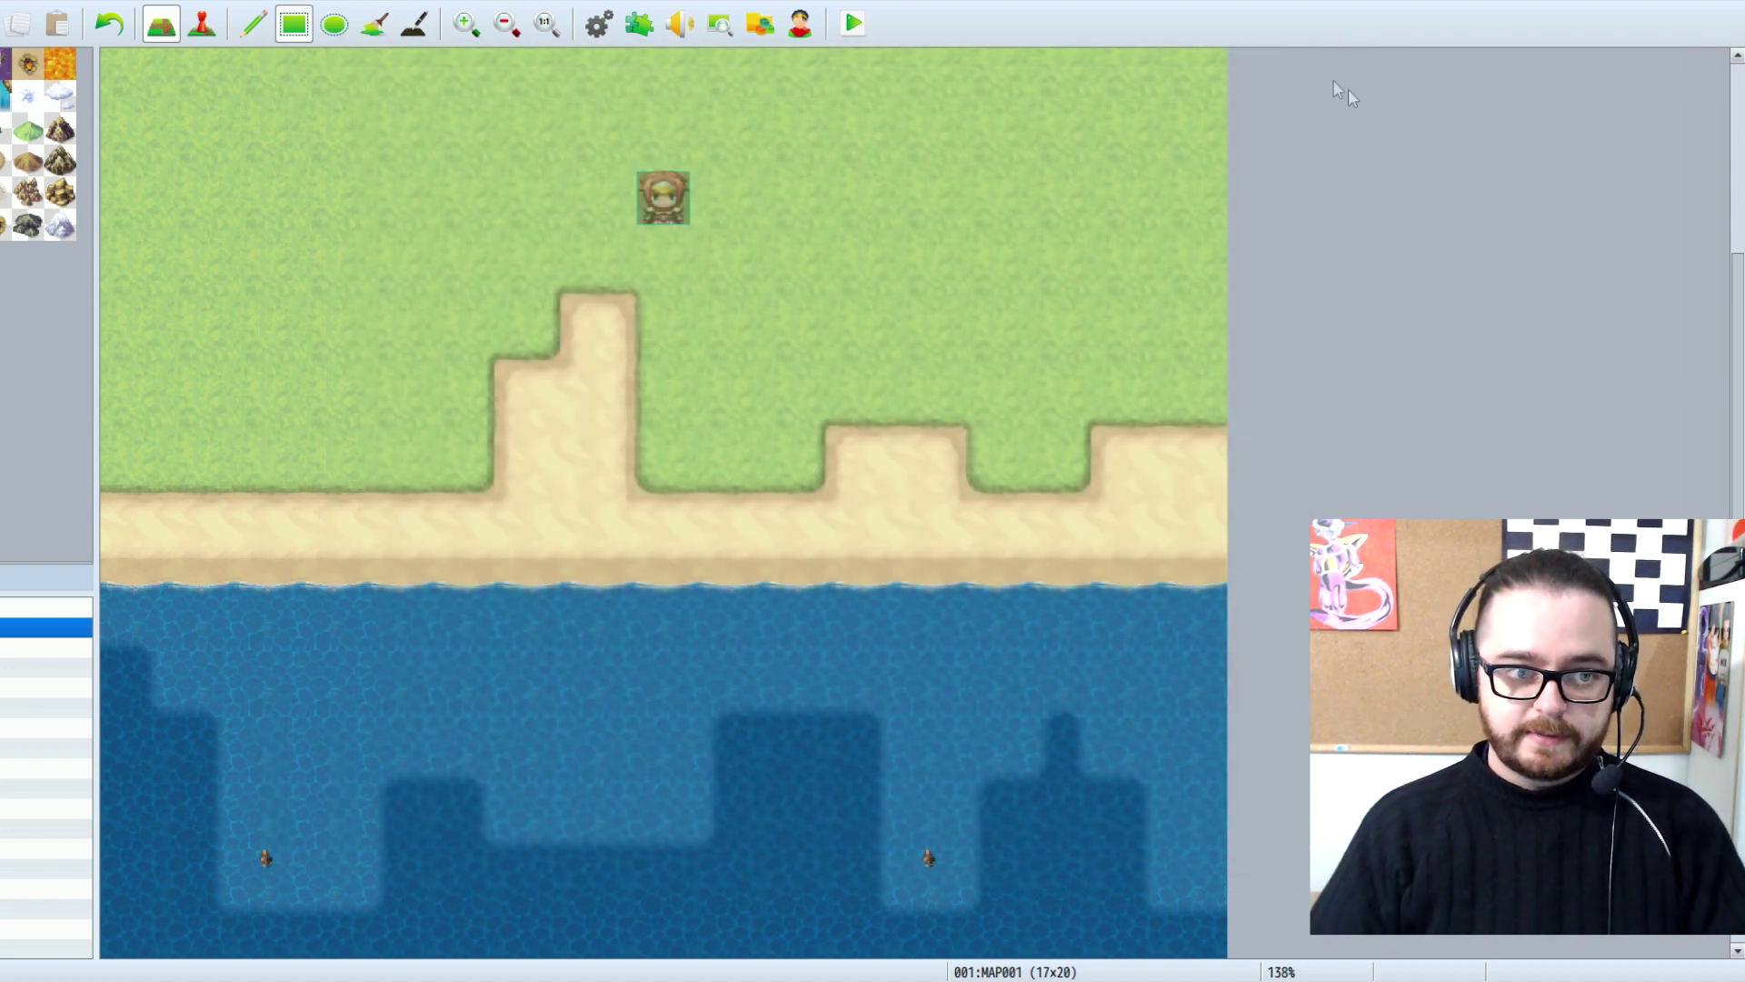
Open the YEP_PictureCommonEvents settings from the plugin manager
scroll(529, 187, "up", 4)
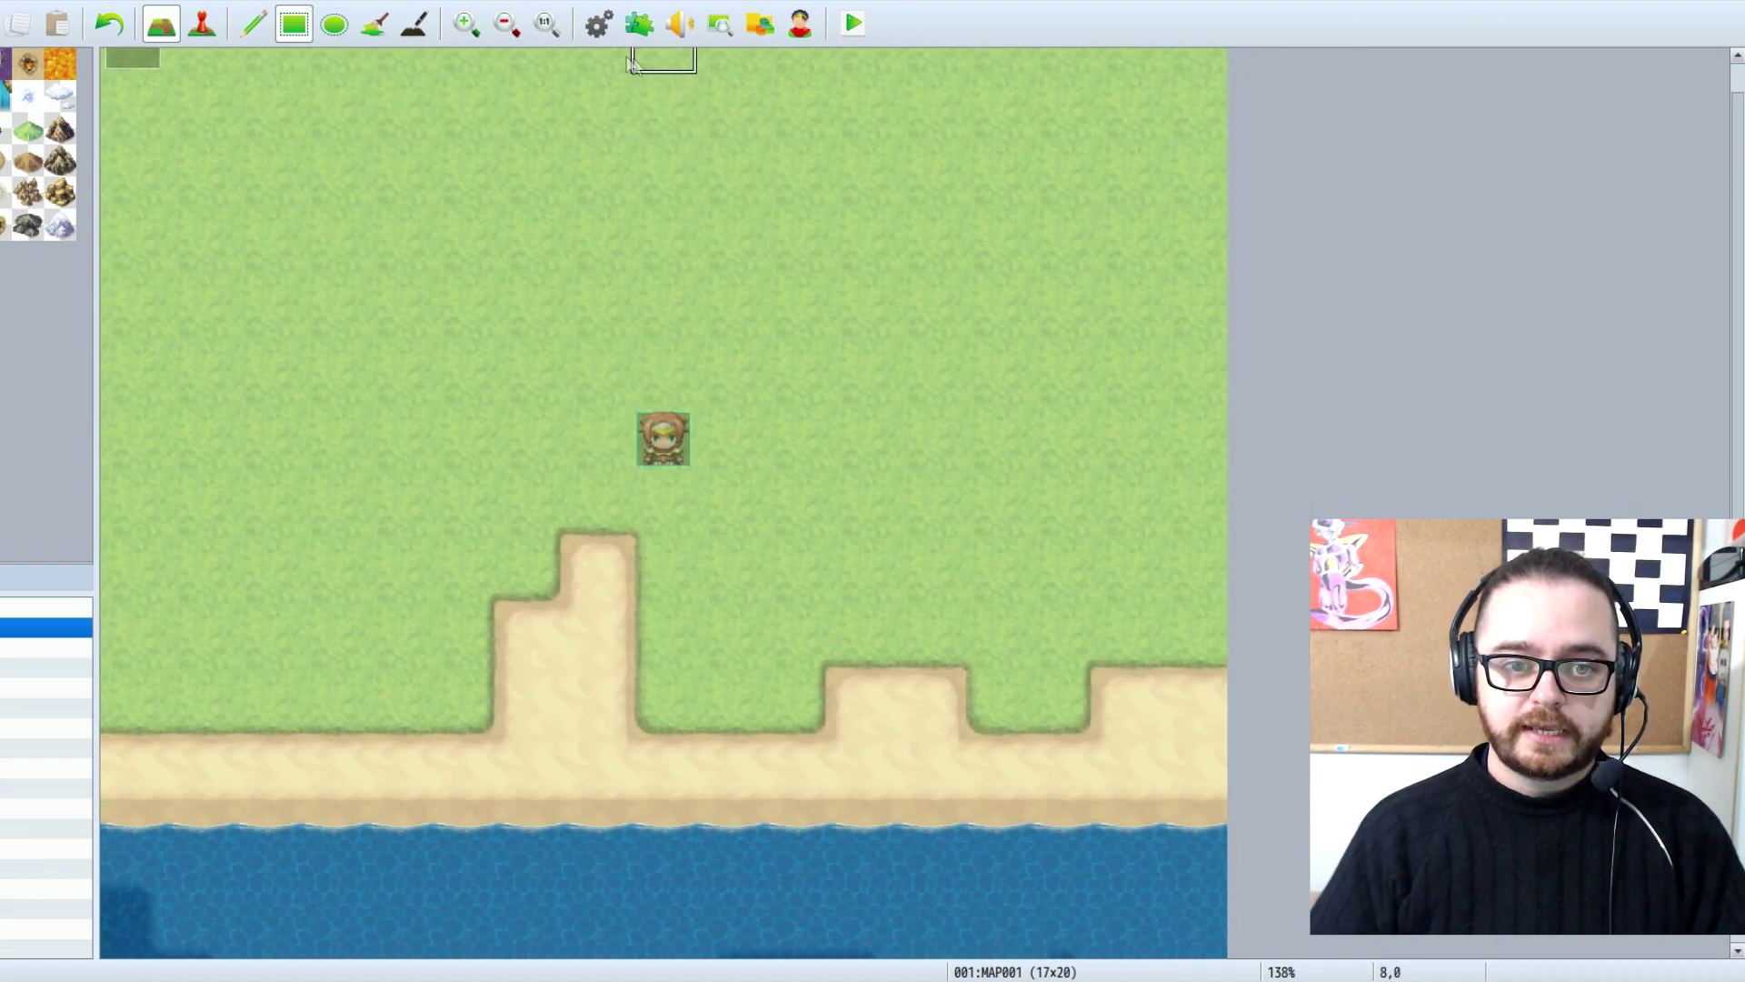
scroll(618, 154, "up", 1)
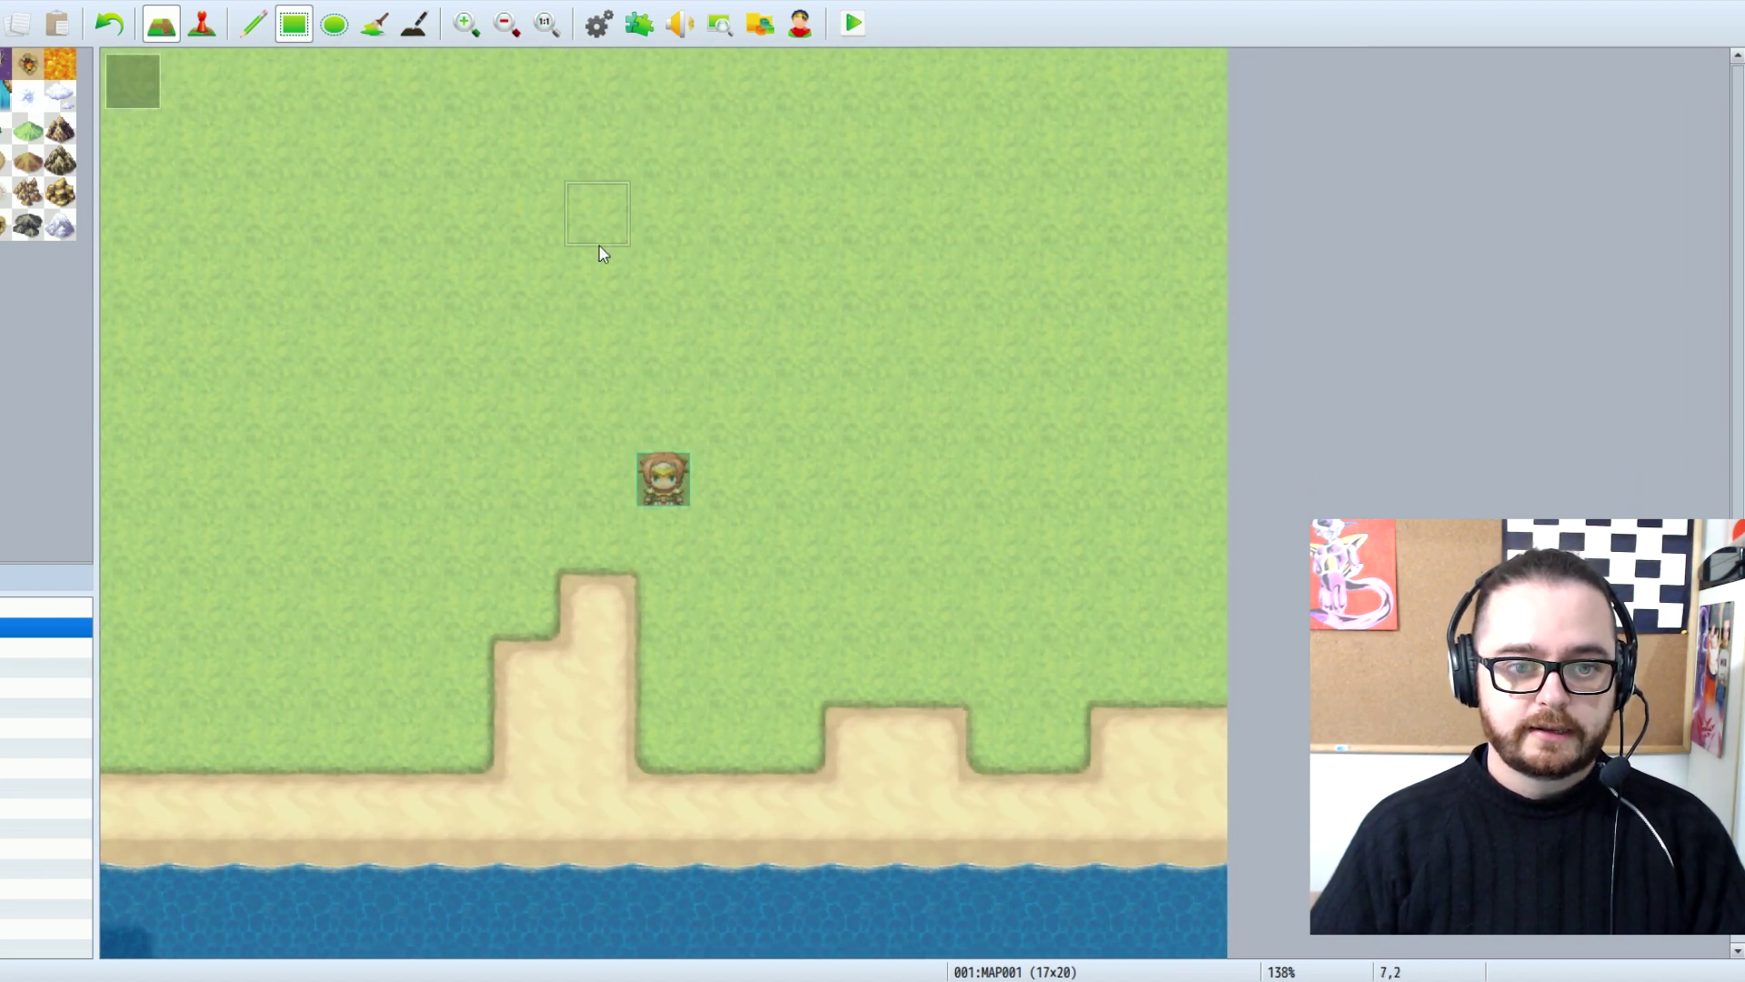
left_click(641, 23)
left_click(457, 244)
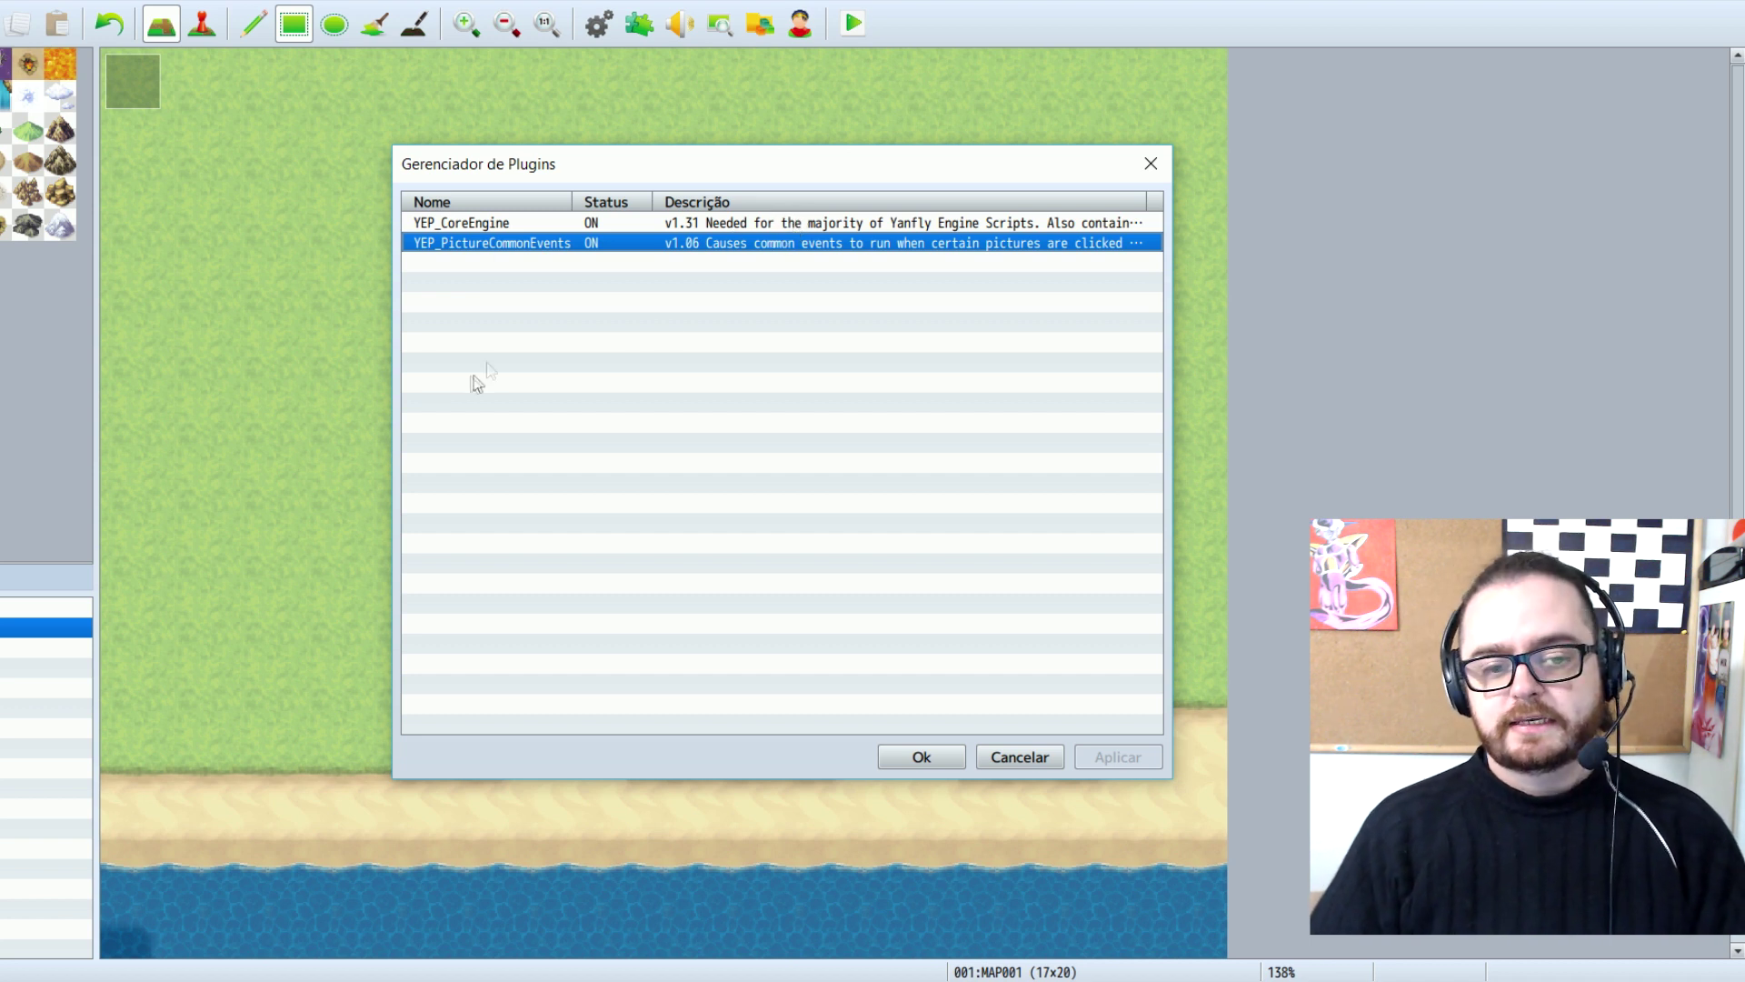
left_click(518, 225)
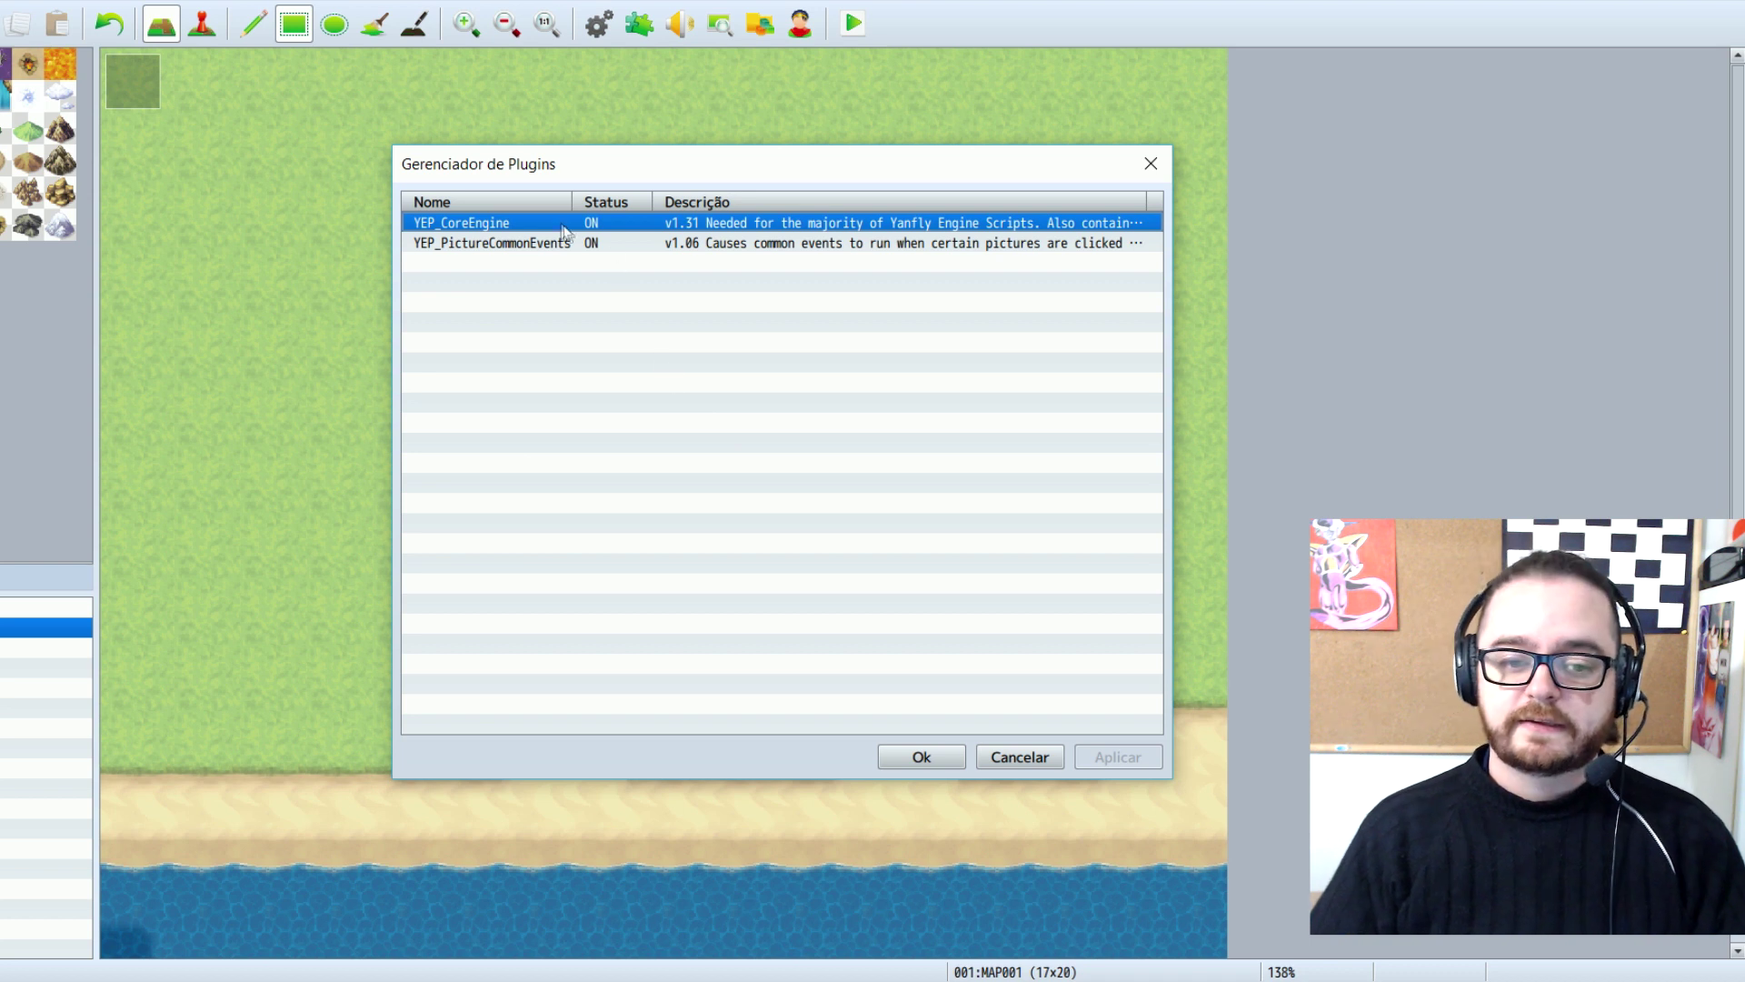
left_click(467, 245)
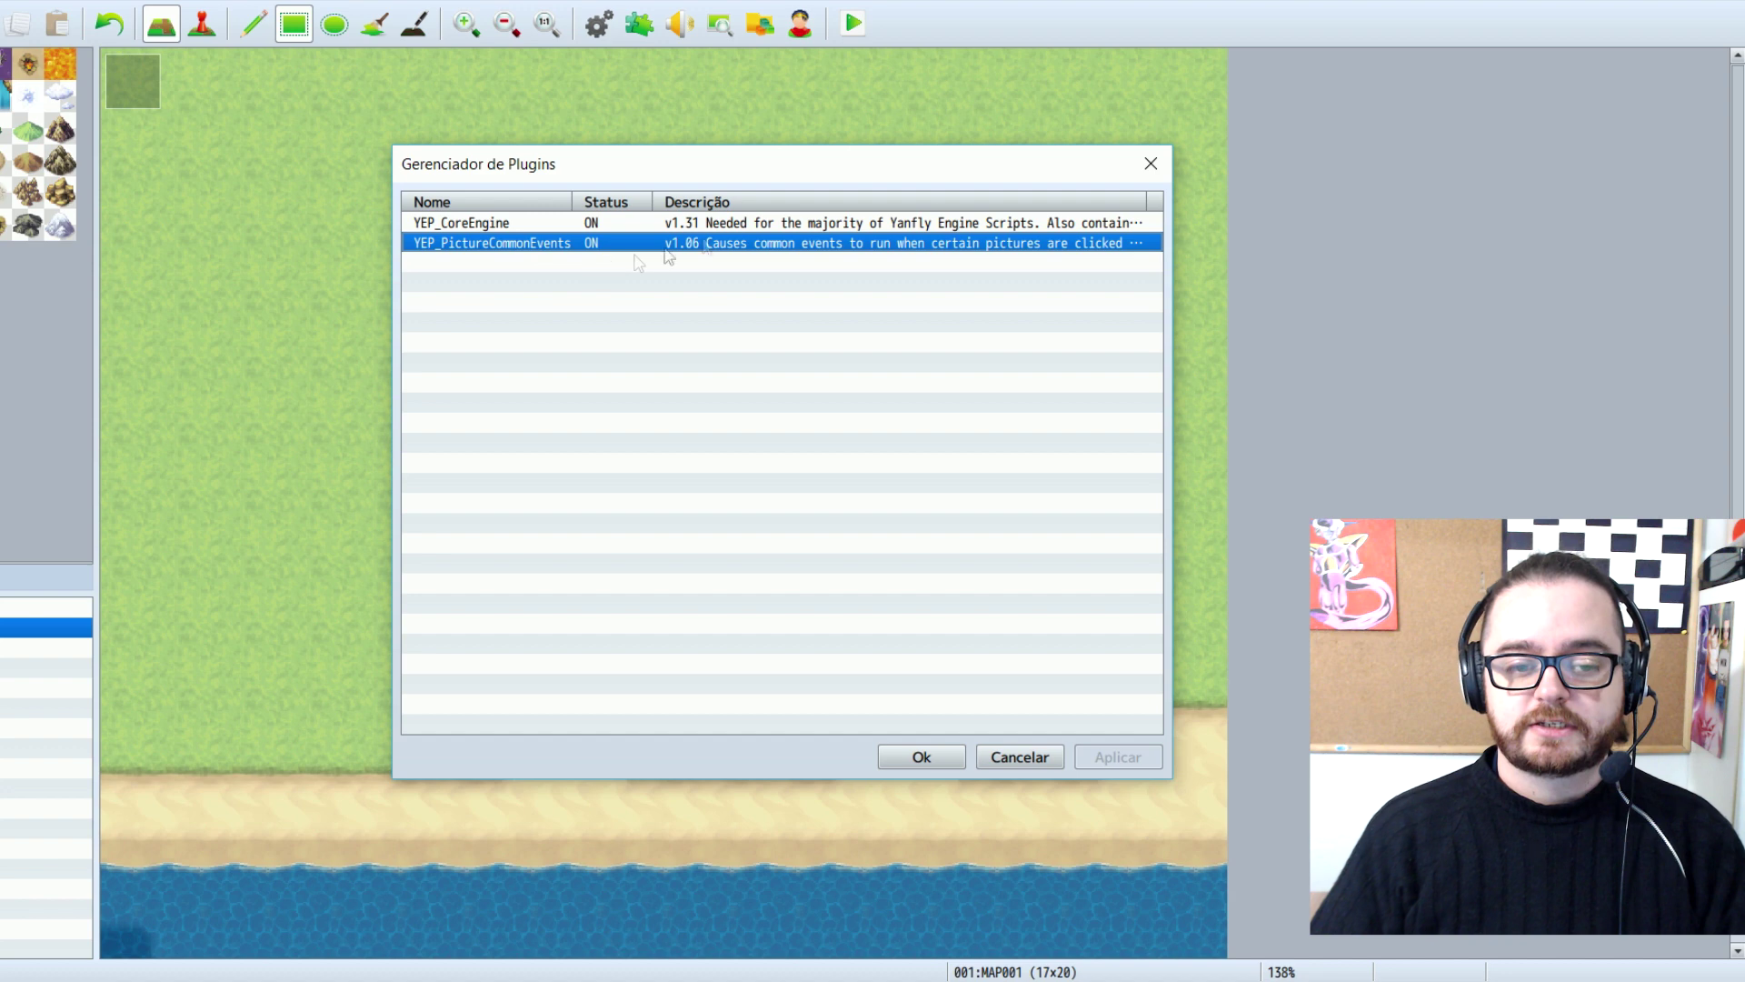
double_click(809, 245)
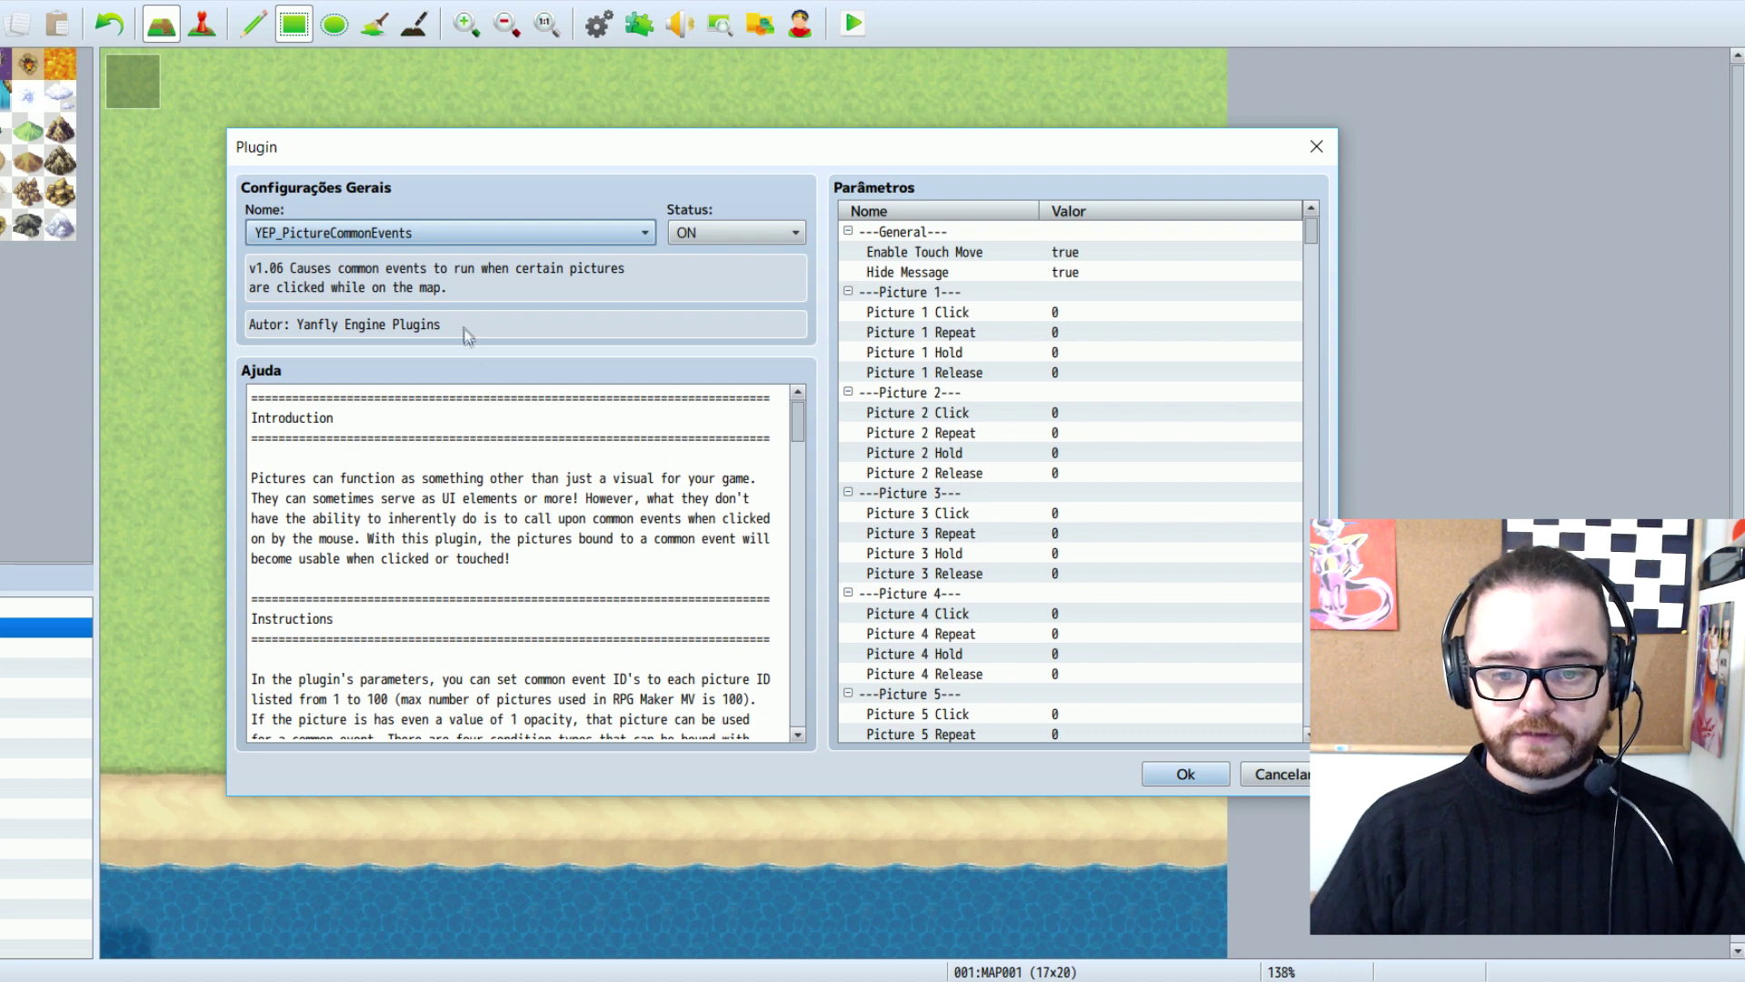
Set the plugin's Enable Touch Move parameter to NO (false)
left_click(925, 253)
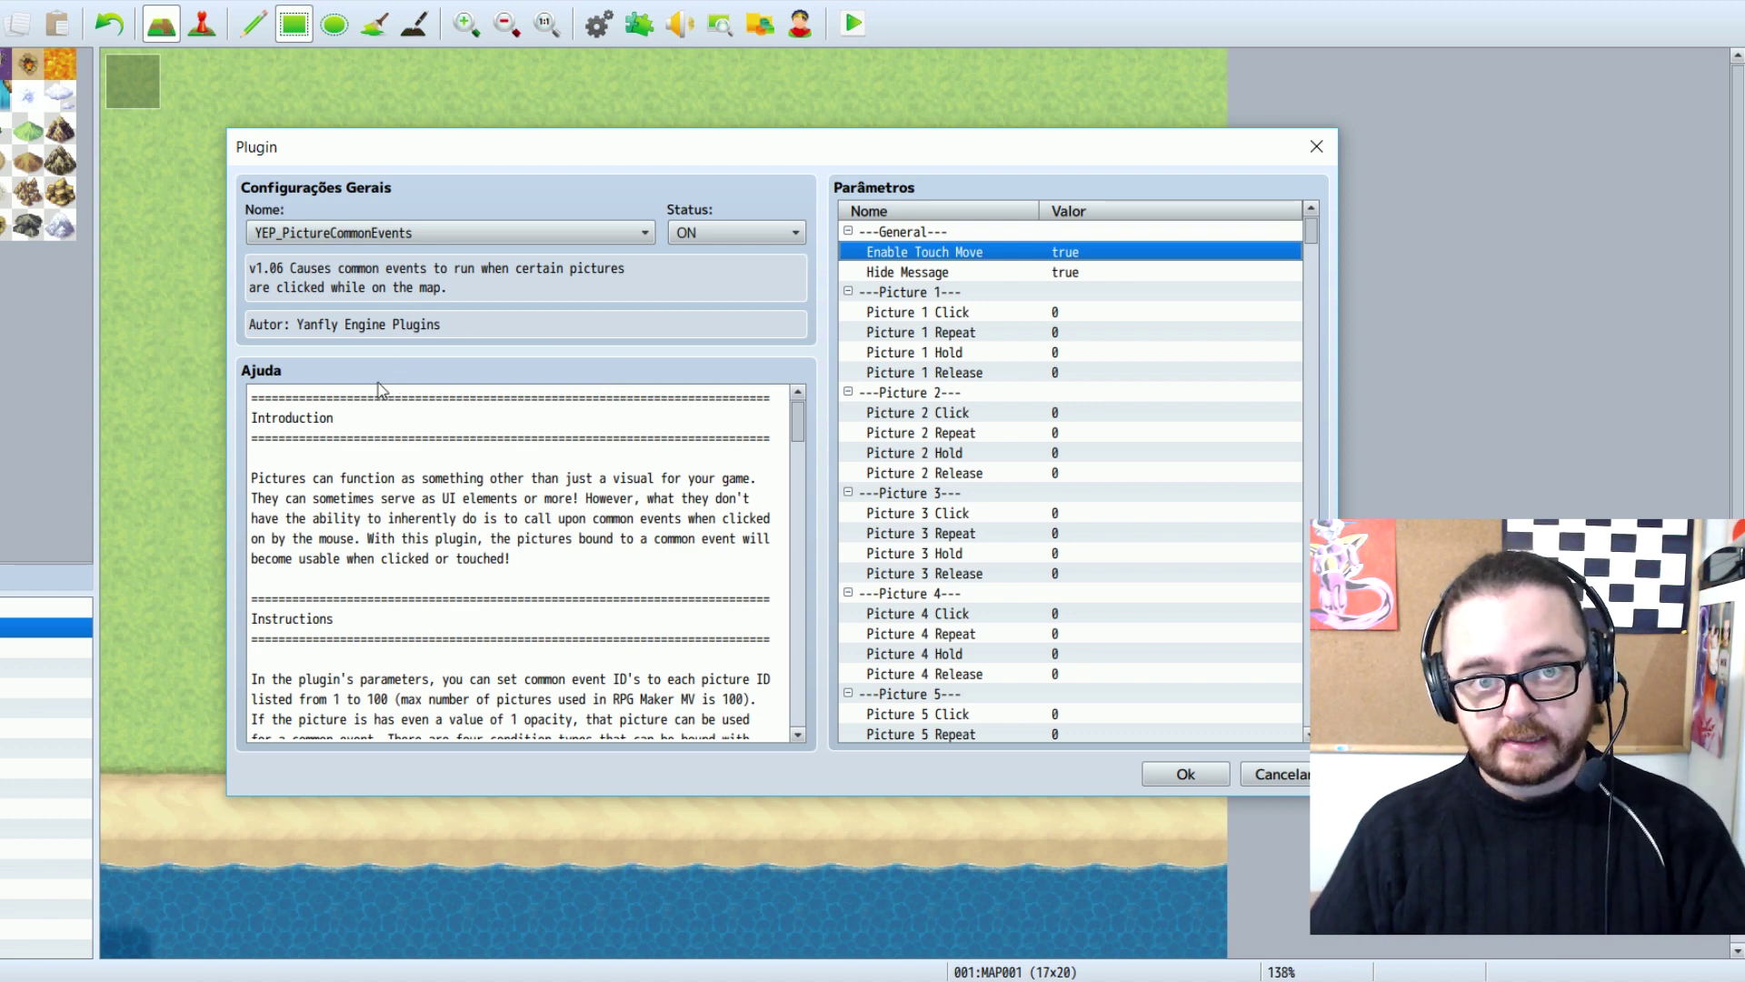
double_click(952, 252)
left_click(795, 459)
left_click(859, 555)
Try NO (false) for the Hide Message parameter and put it back to YES (true)
left_click(951, 271)
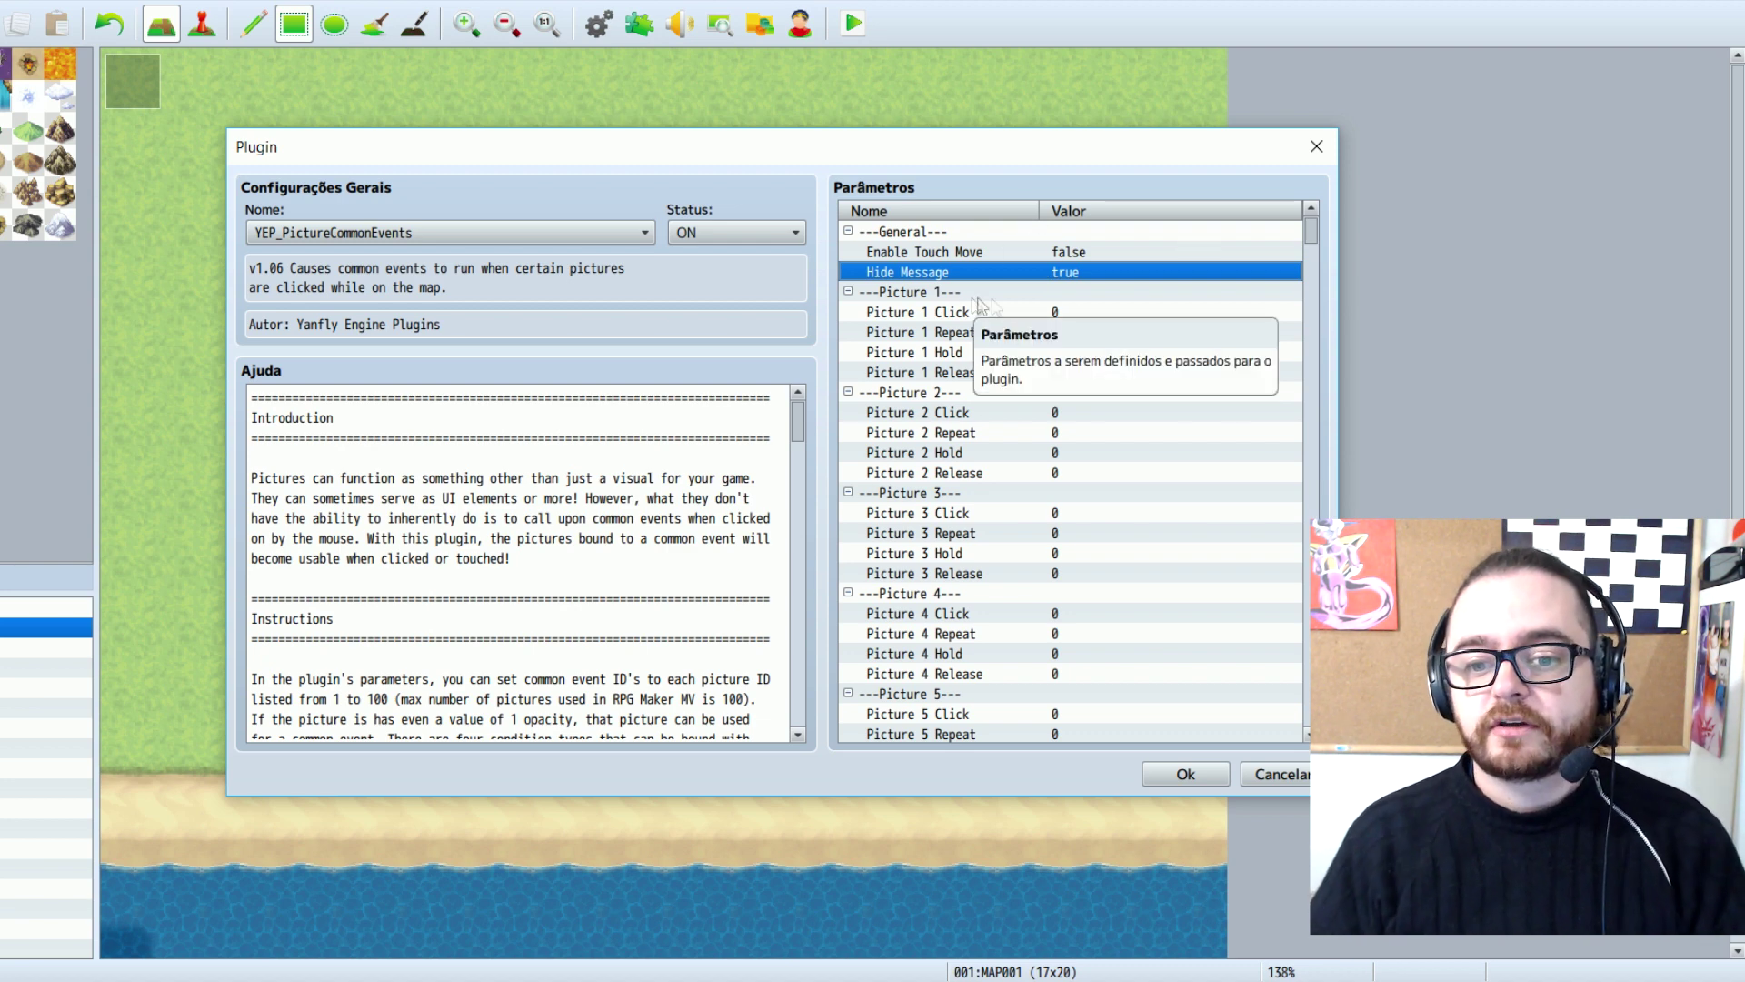
double_click(1115, 273)
left_click(797, 458)
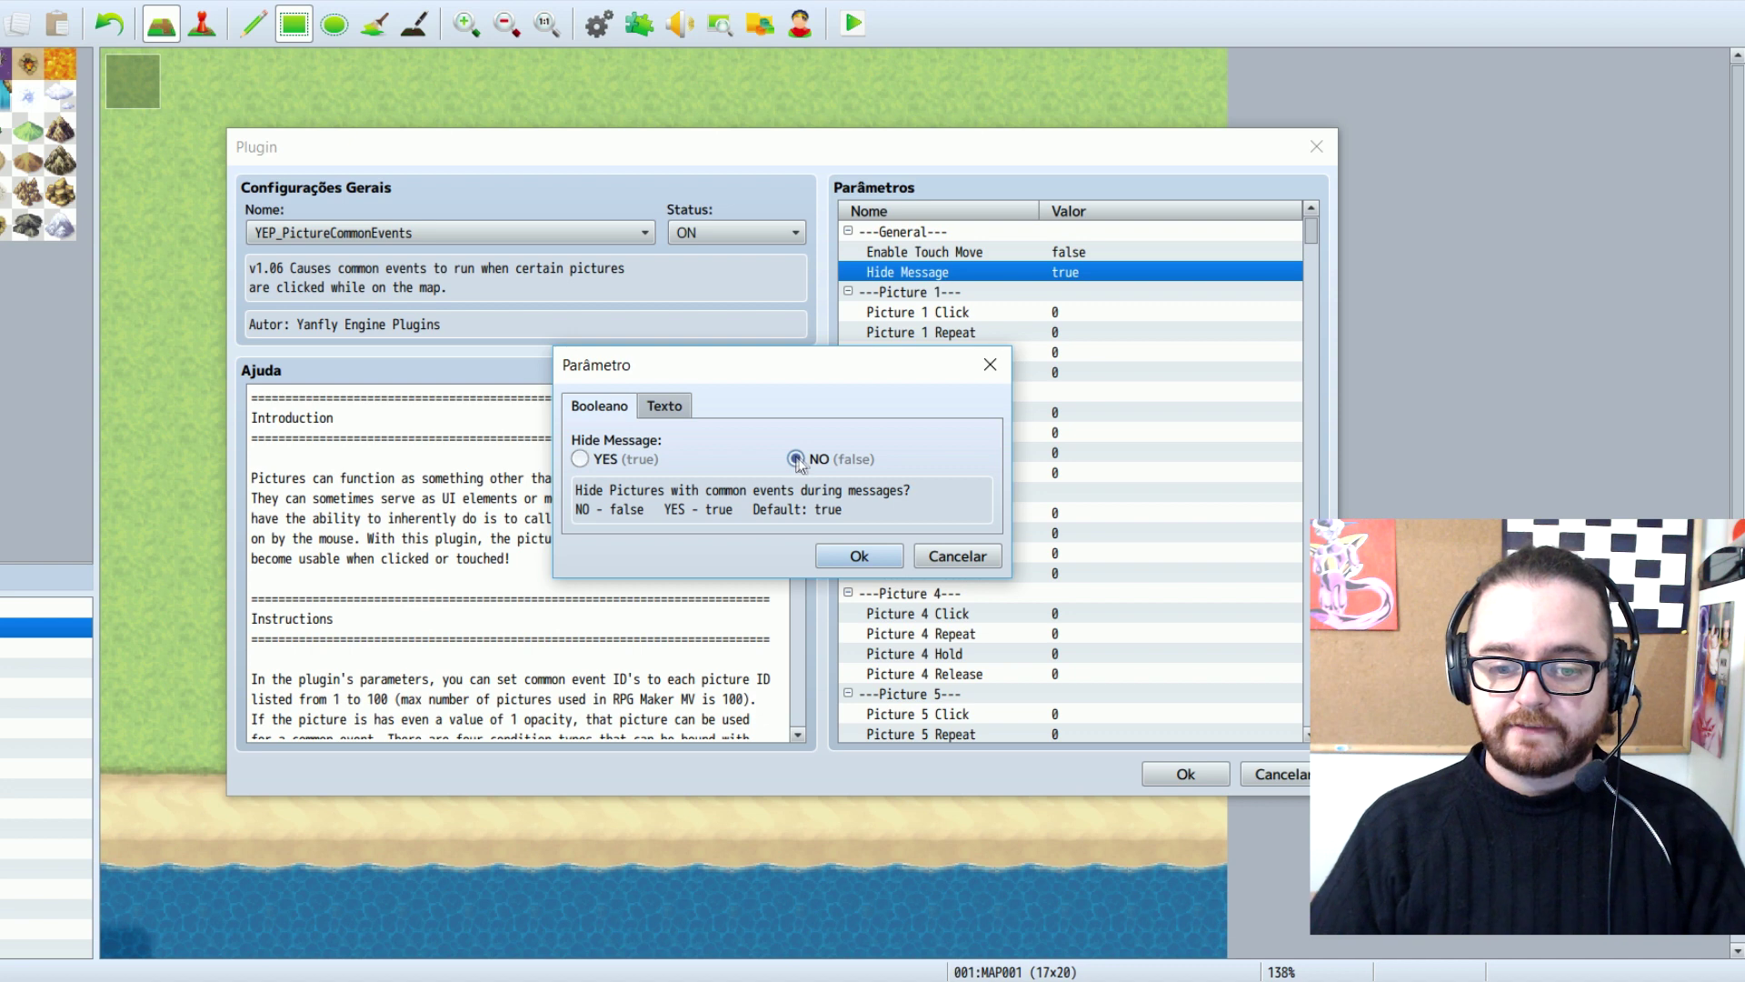
left_click(604, 467)
left_click(859, 555)
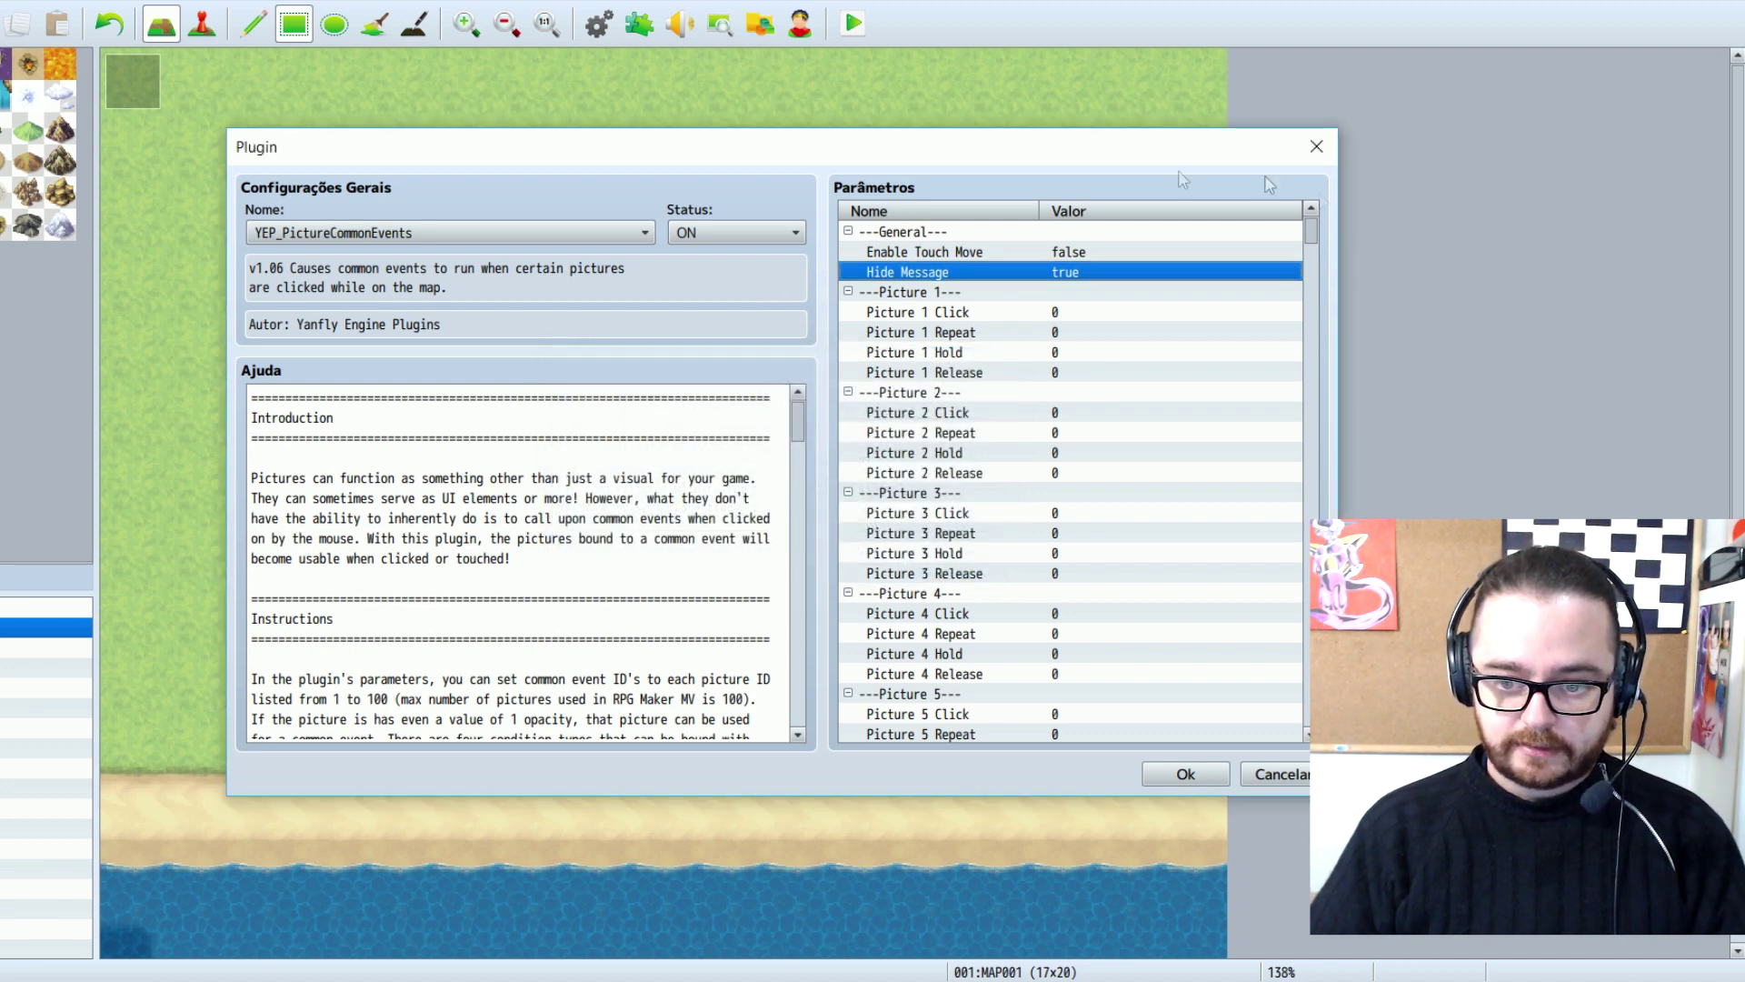
Look through the Picture 1 to Picture 5 parameter groups, and save the plugin settings
left_click(929, 294)
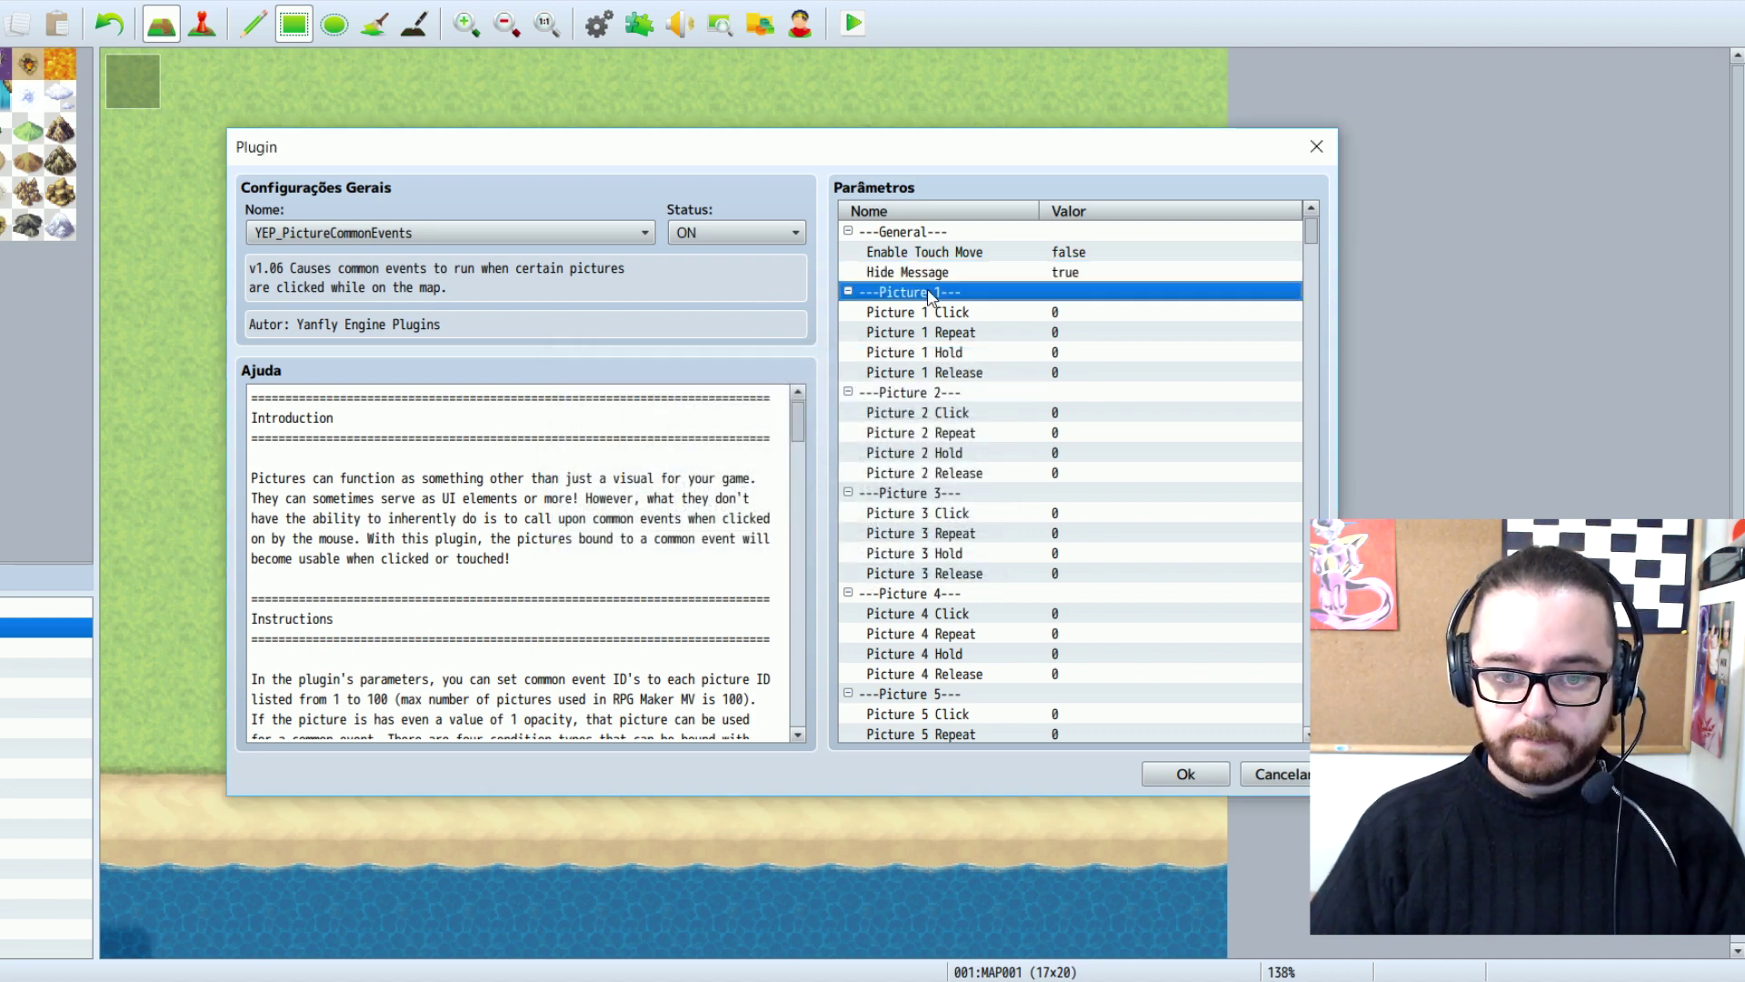
left_click(966, 392)
left_click(947, 492)
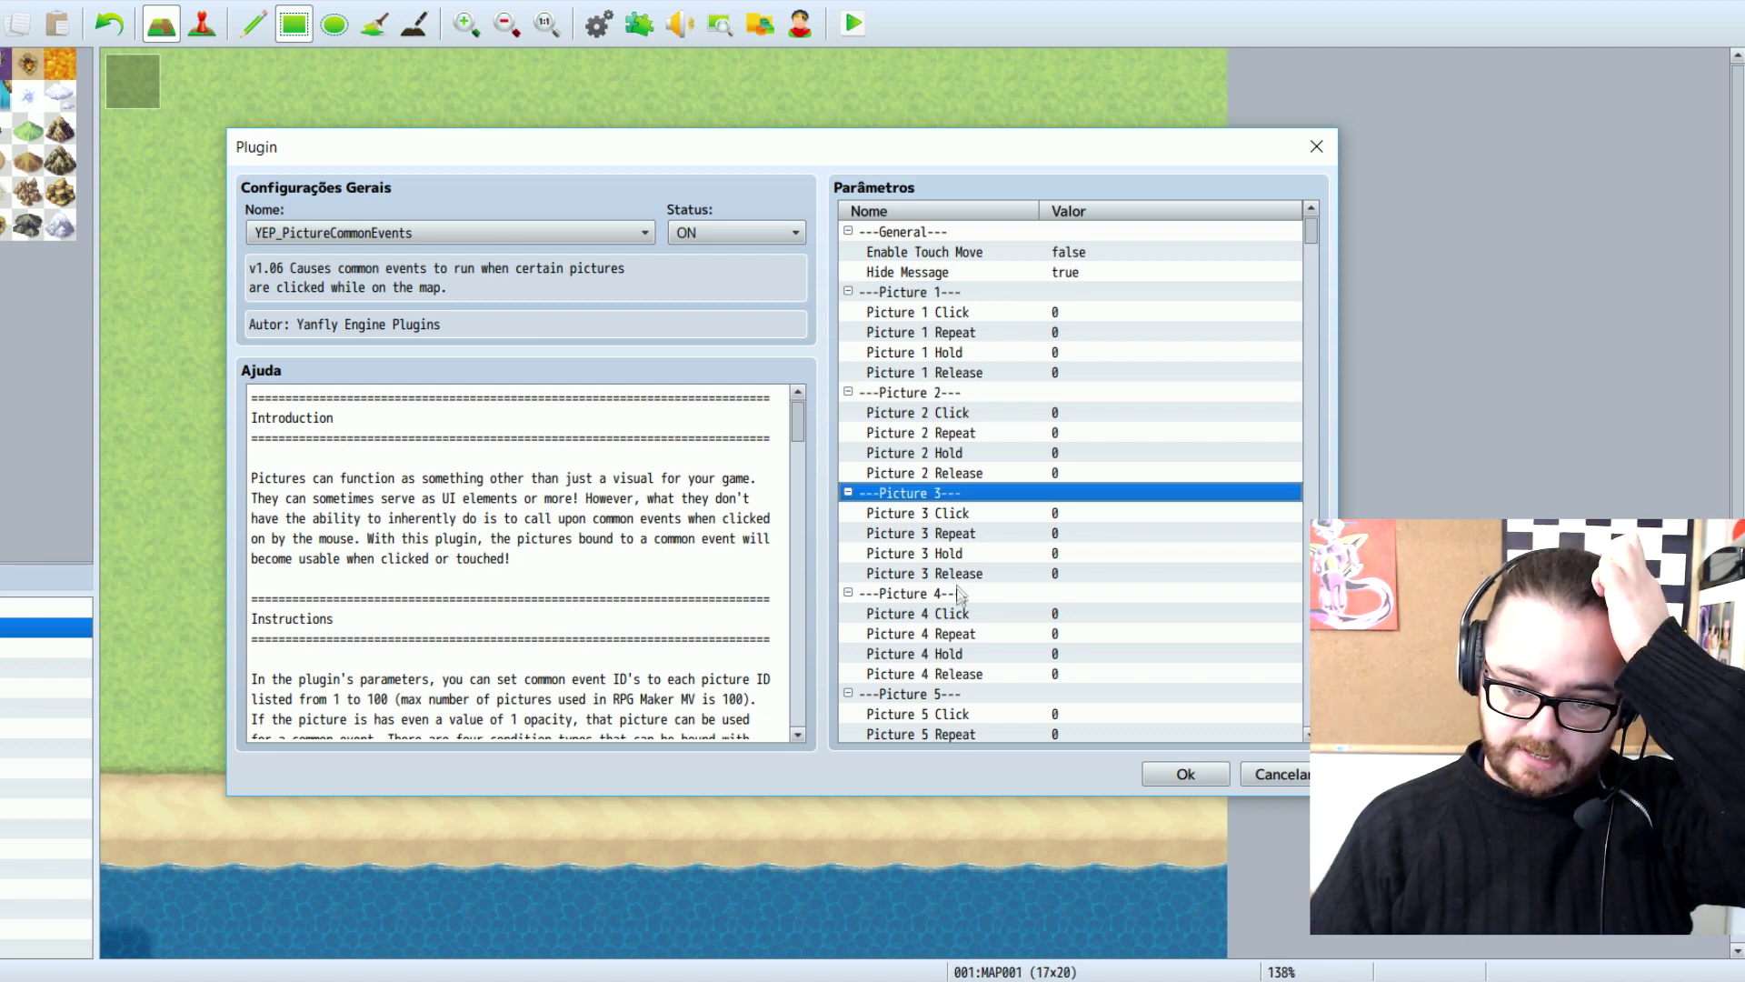
left_click(981, 593)
left_click(987, 674)
left_click(987, 693)
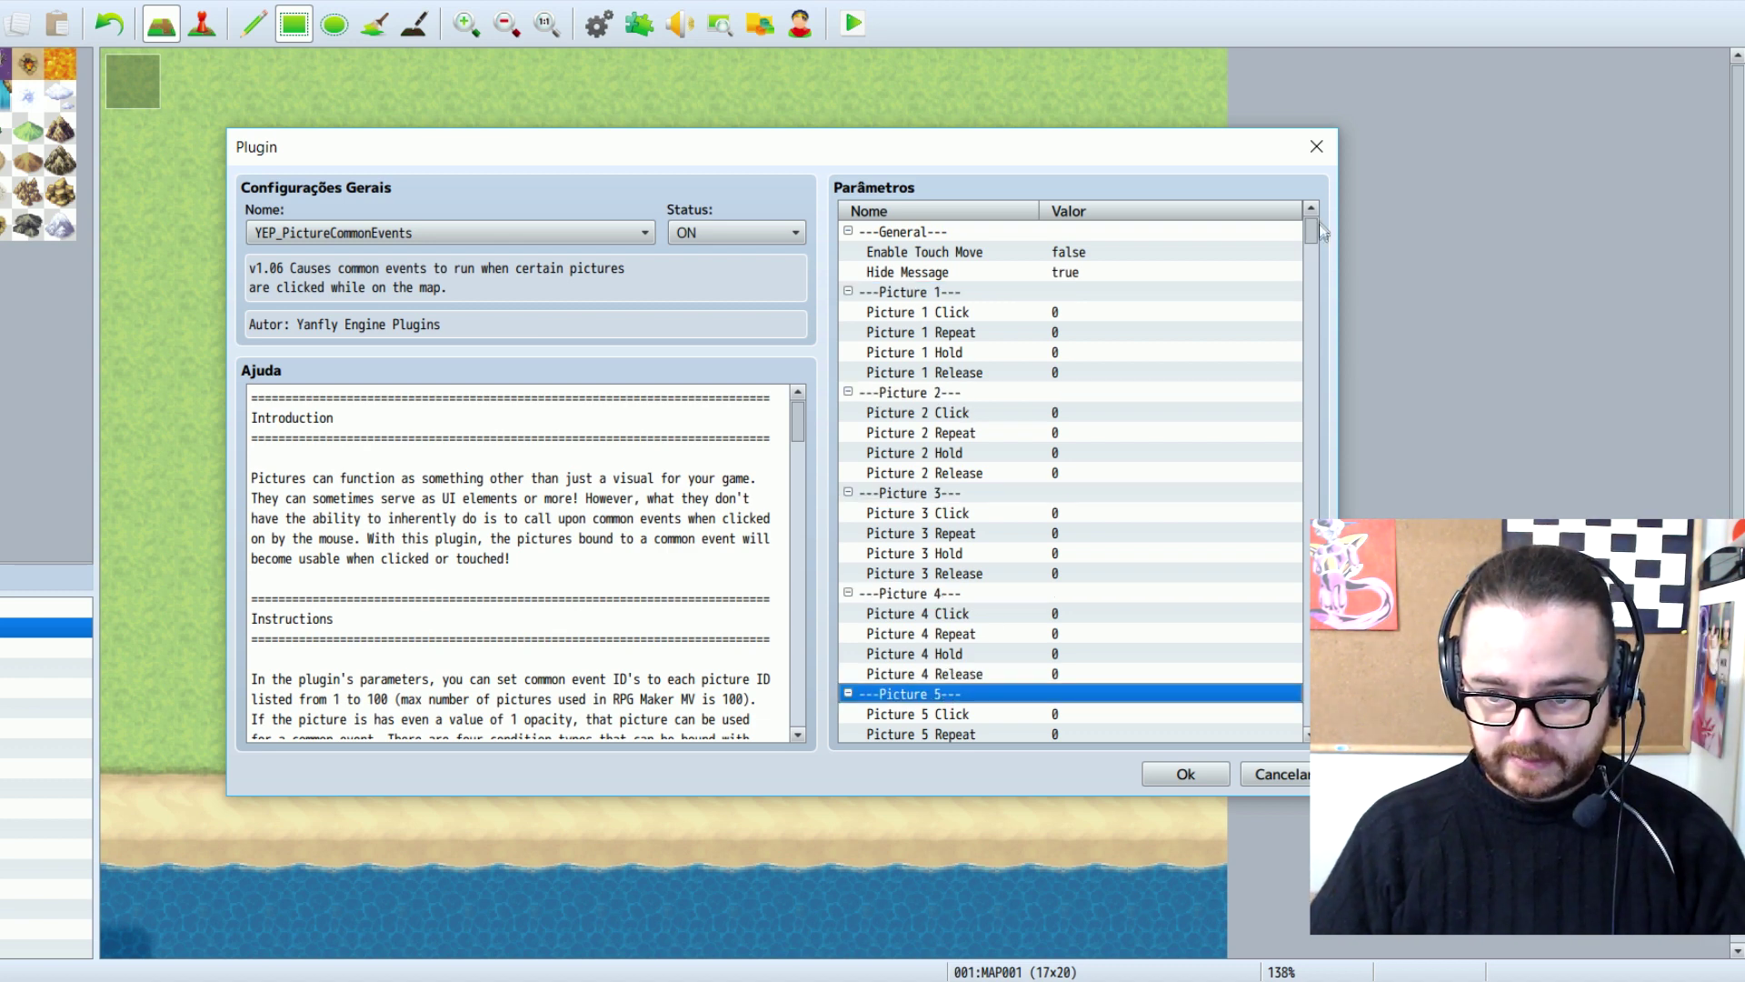
left_click_drag(1311, 230, 1345, 151)
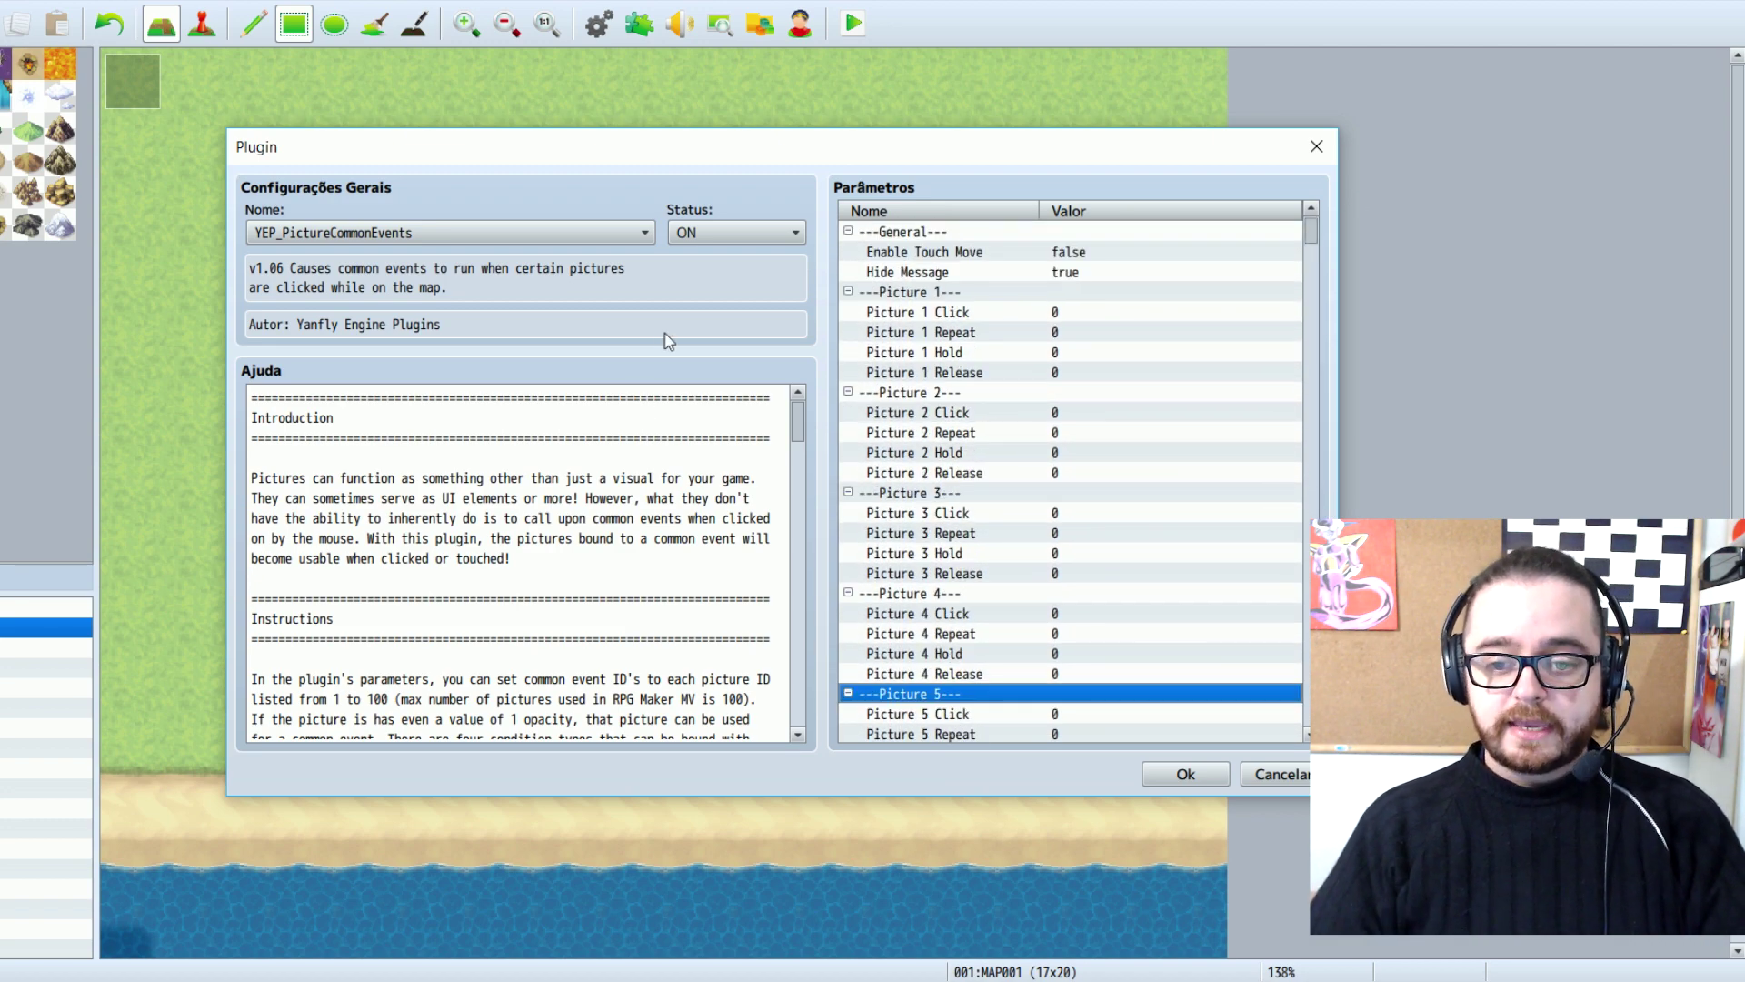
left_click(1164, 771)
left_click(920, 756)
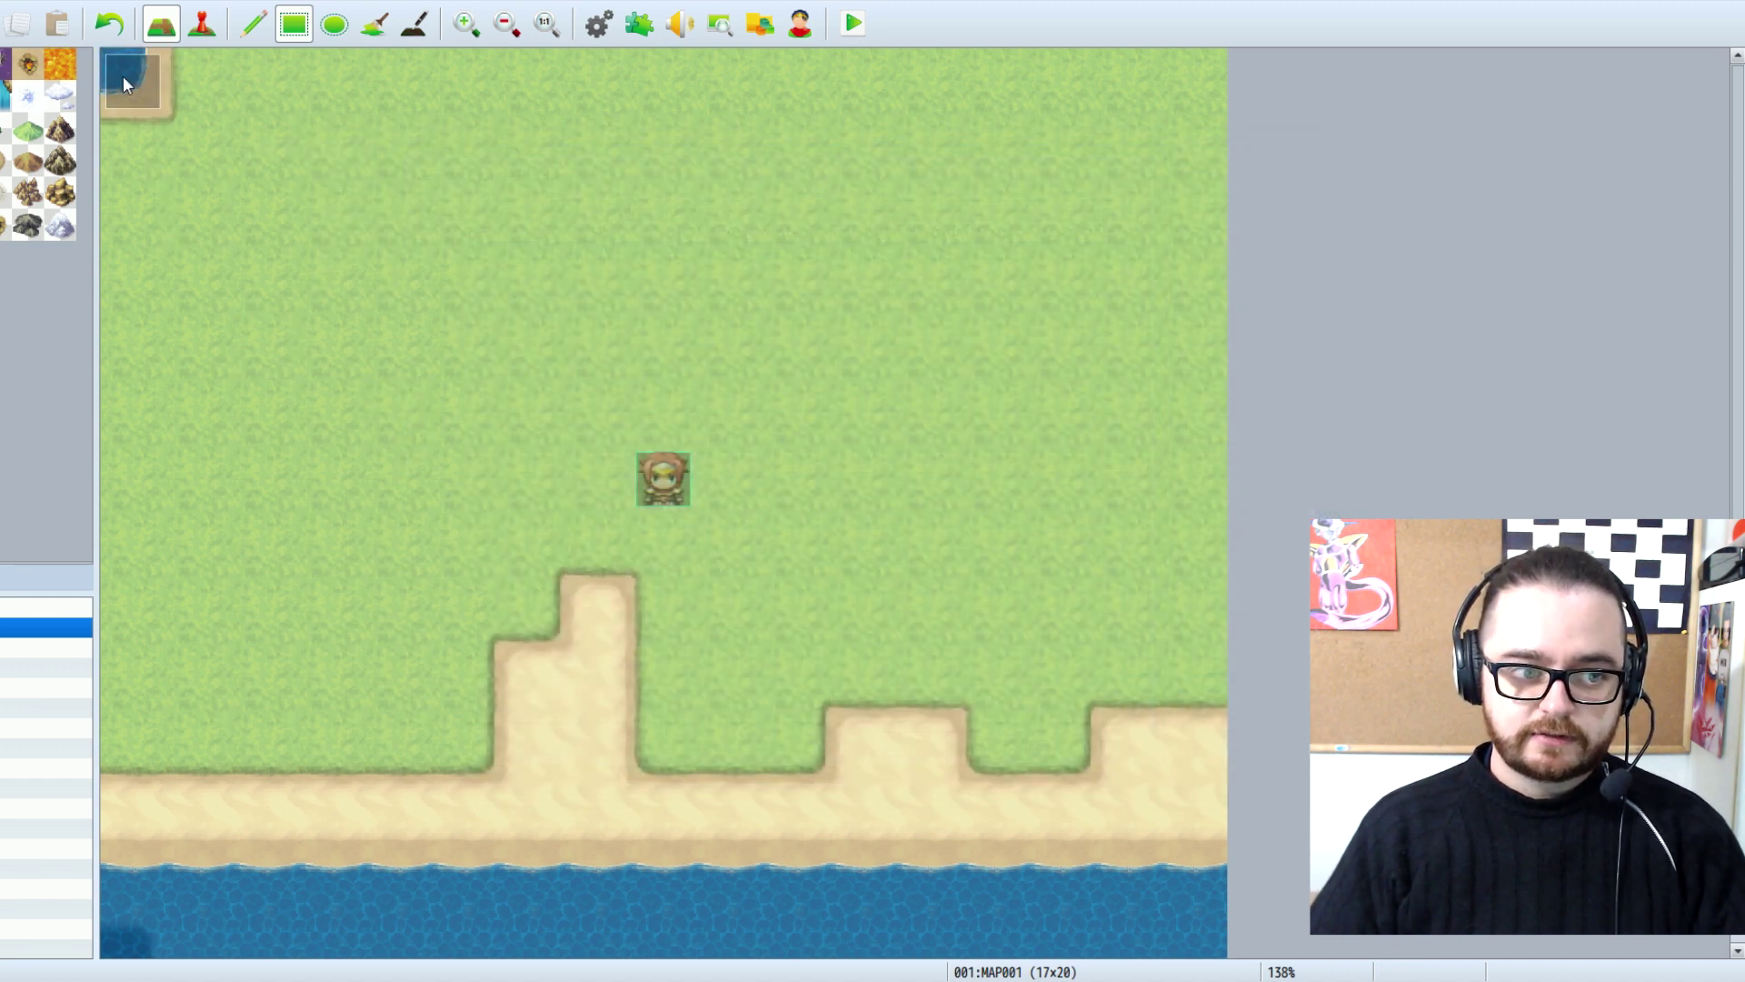
In event mode, open the Hud Comandos event and check the picture number and image of its first Exibir Imagem command
left_click(198, 31)
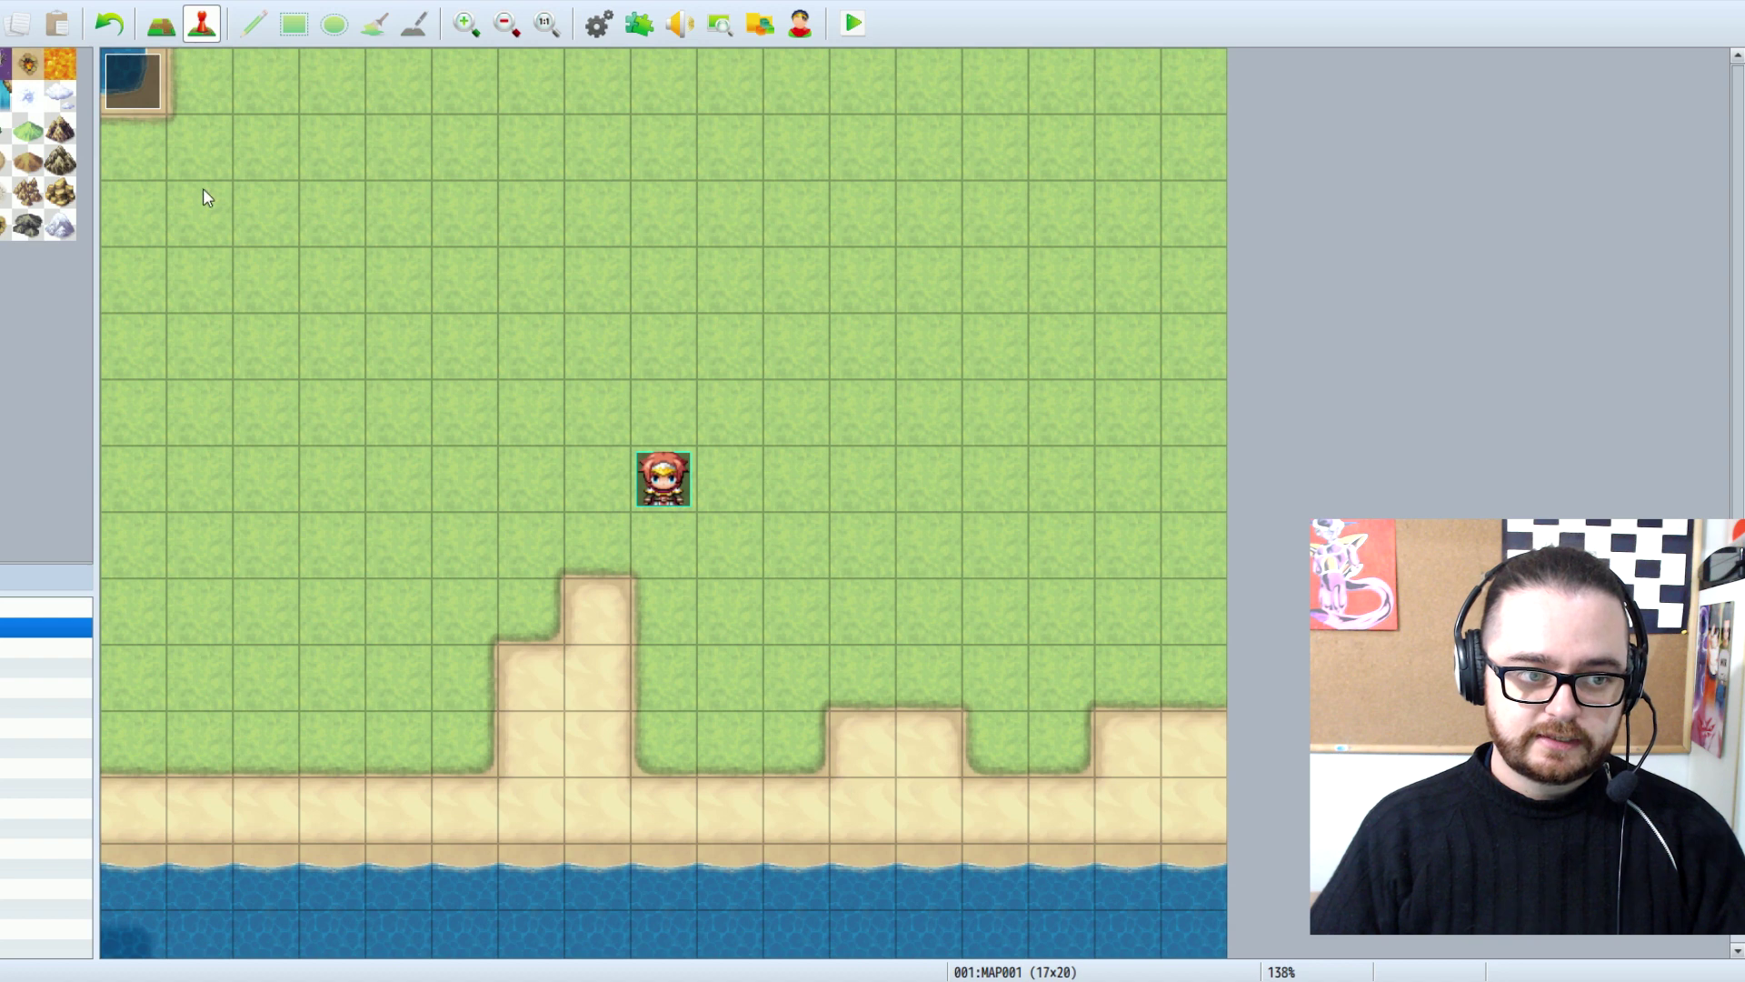
double_click(118, 83)
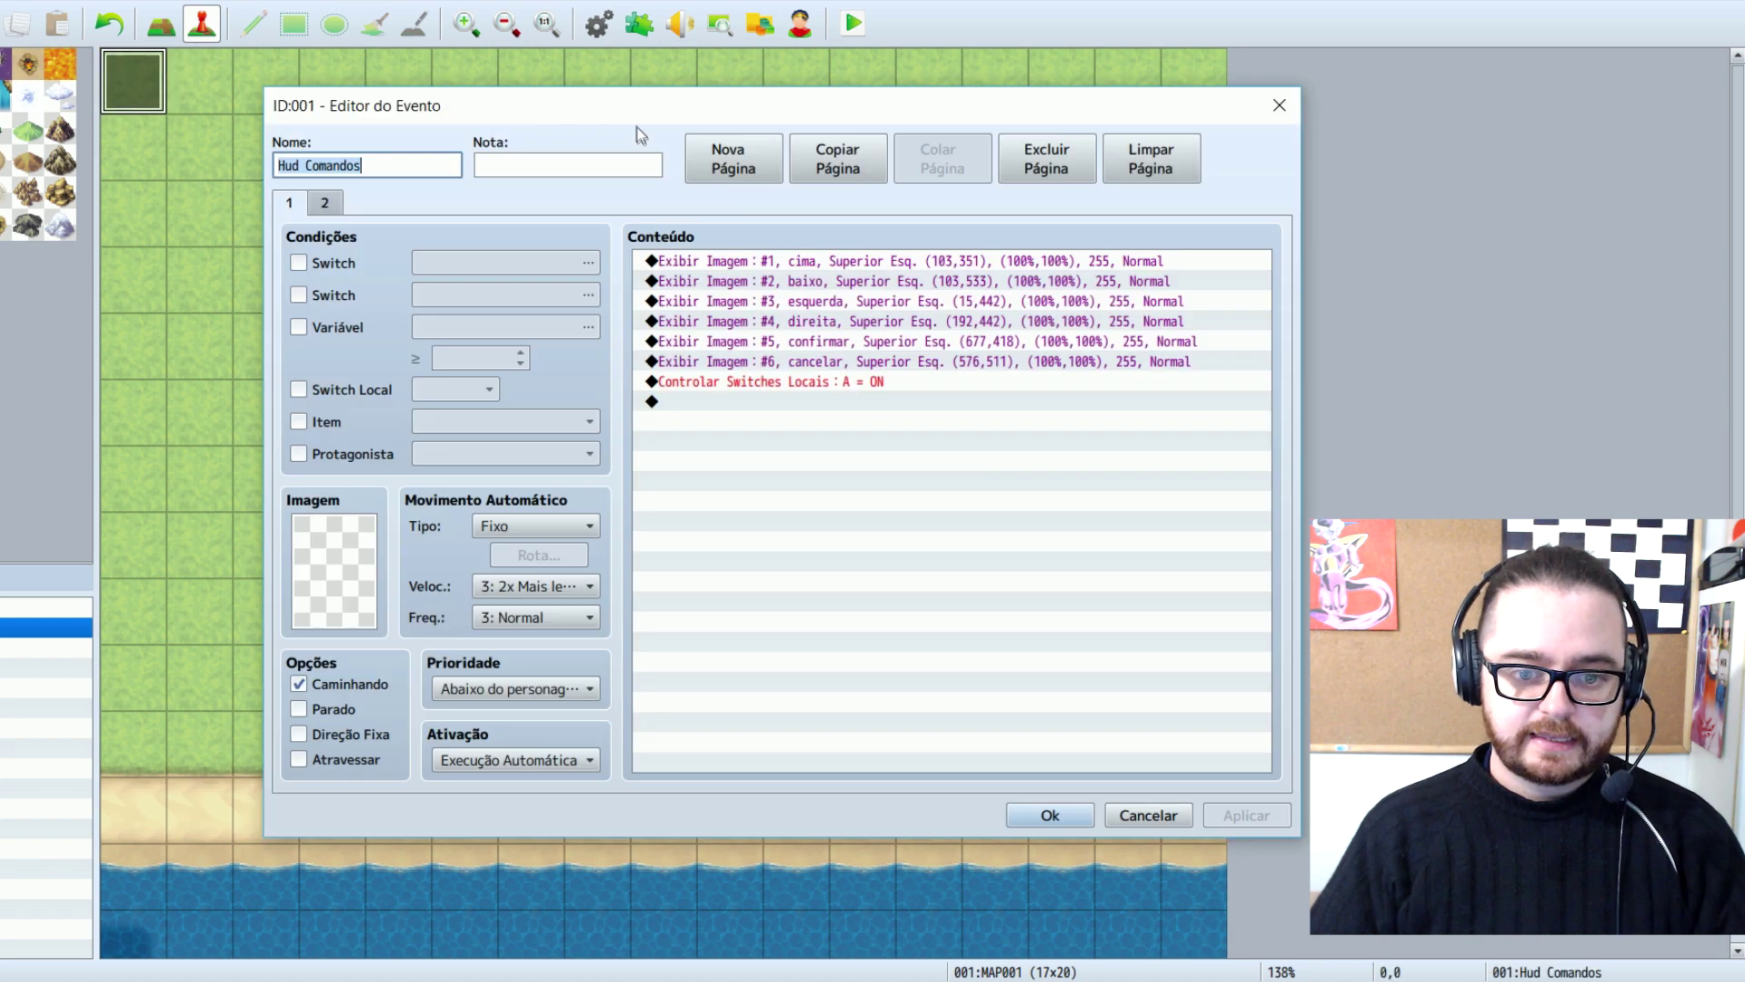
double_click(782, 263)
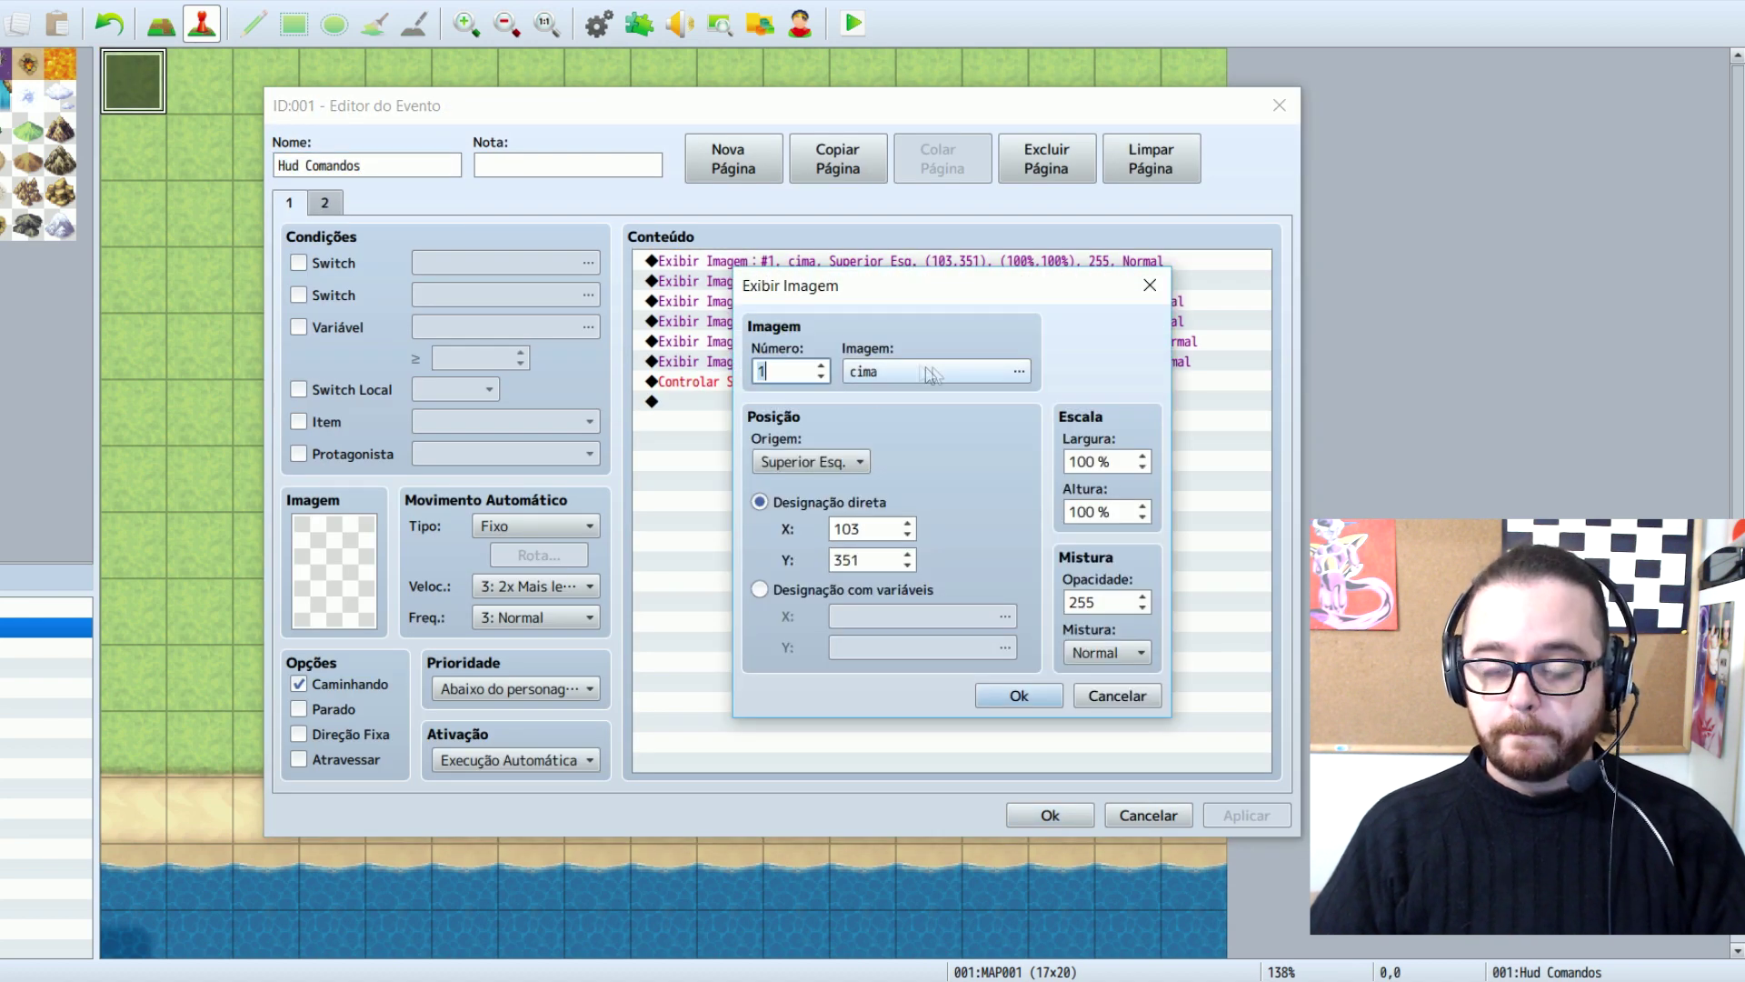
left_click(1017, 697)
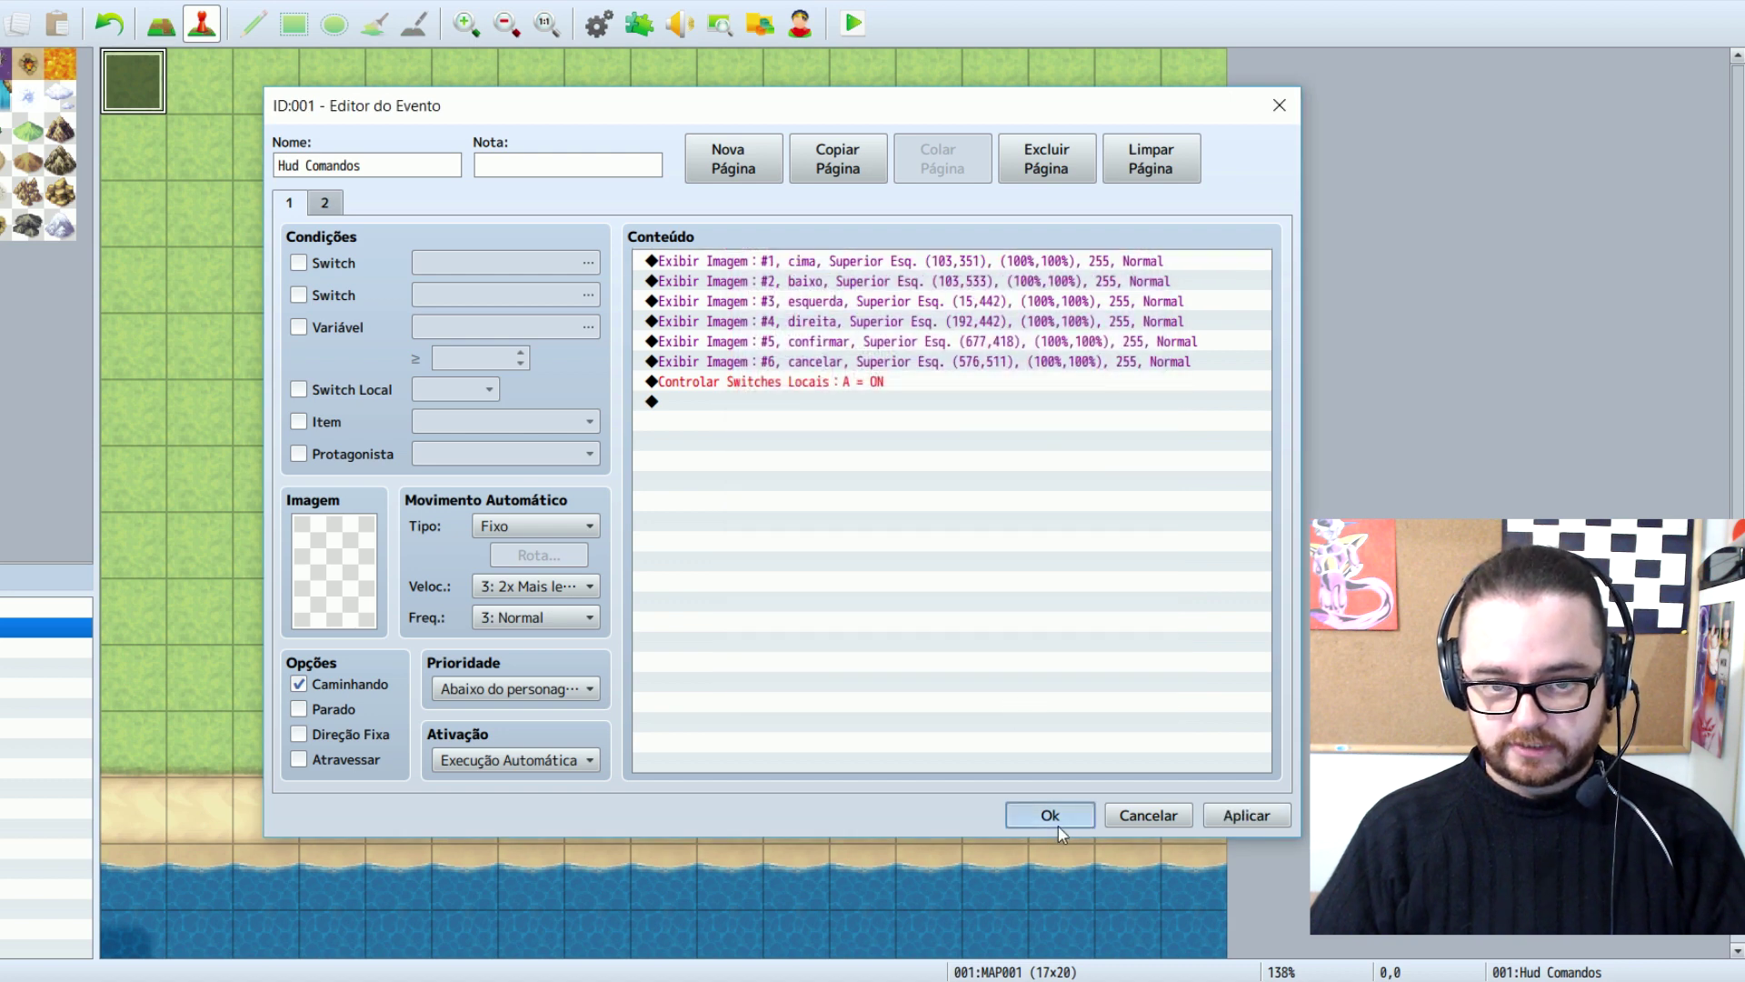
left_click(1057, 825)
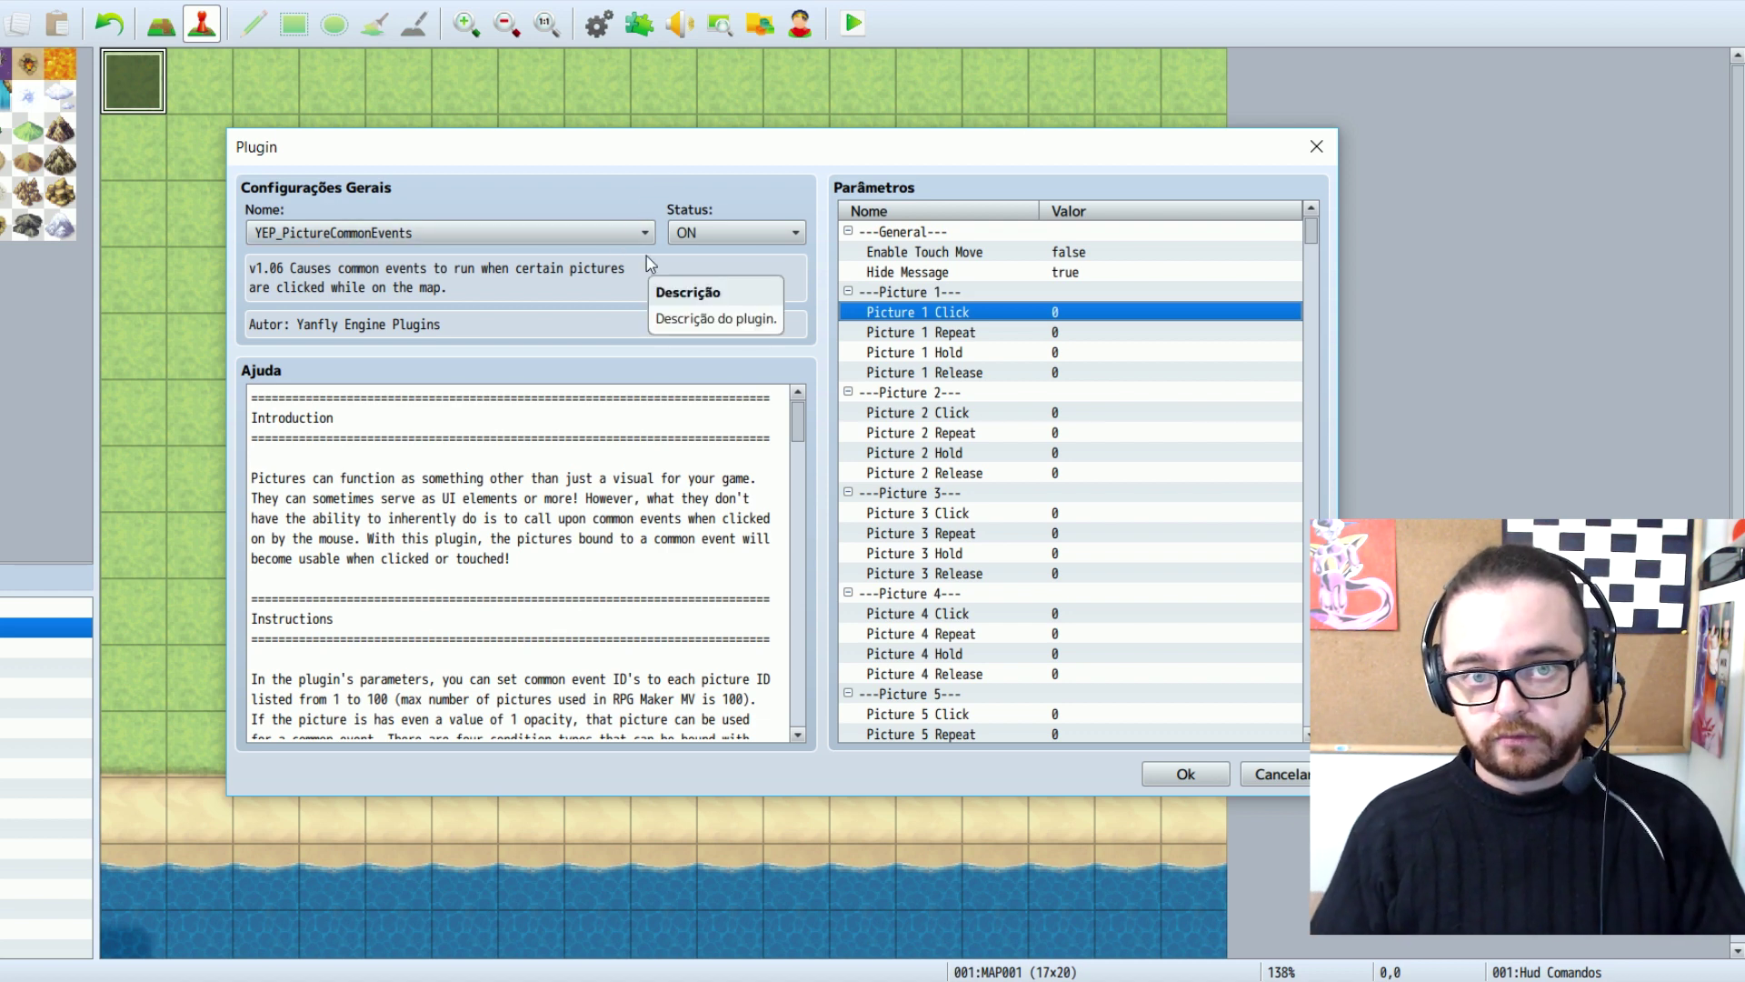
Examine the Repeat, Hold and Release parameters of Picture 1 in the YEP_PictureCommonEvents settings
left_click(1027, 334)
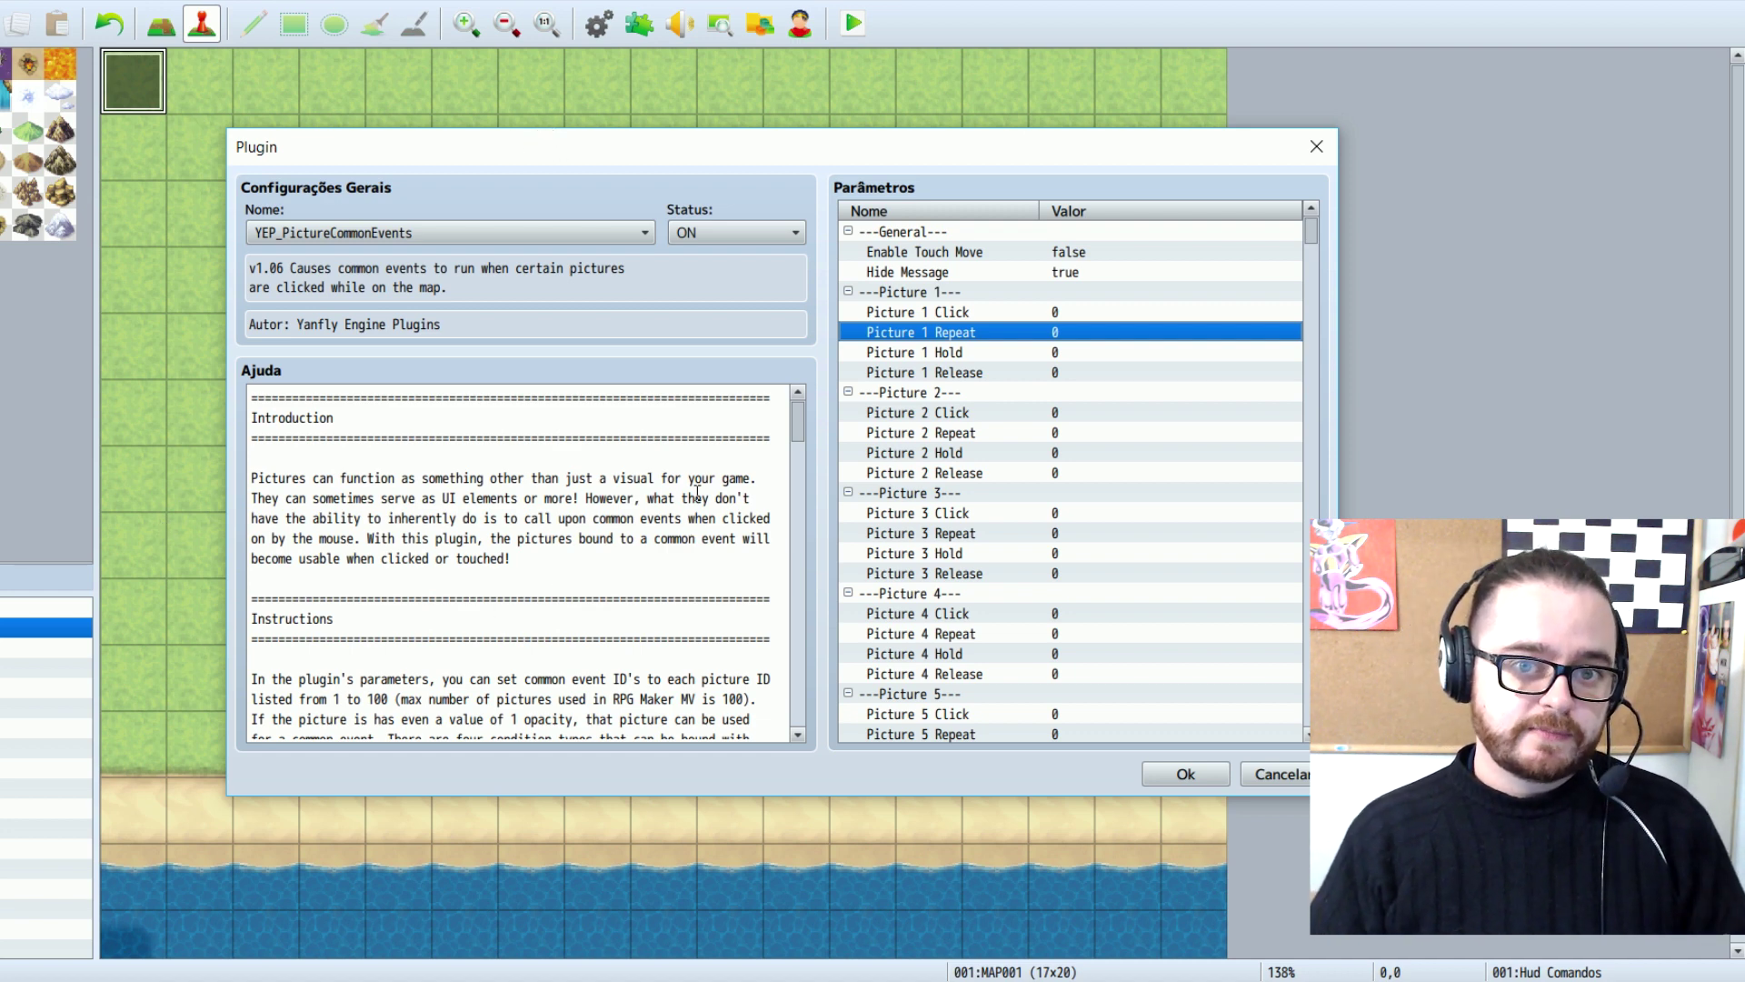
left_click(920, 354)
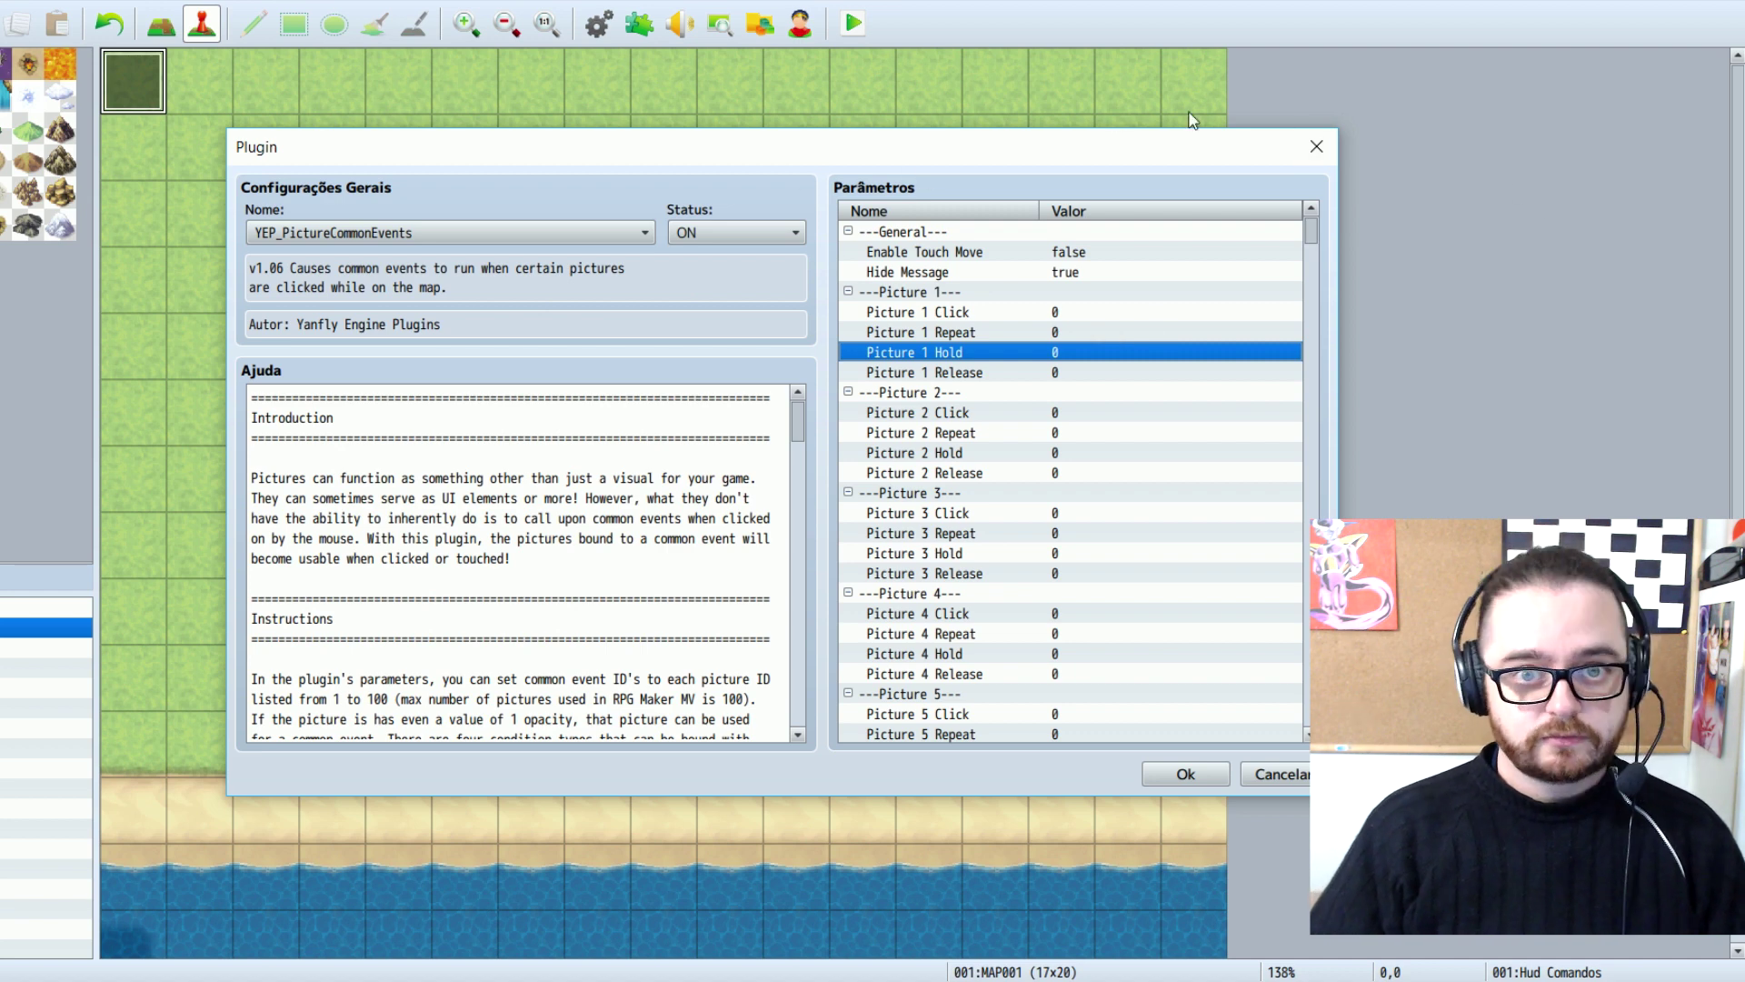
left_click(1000, 373)
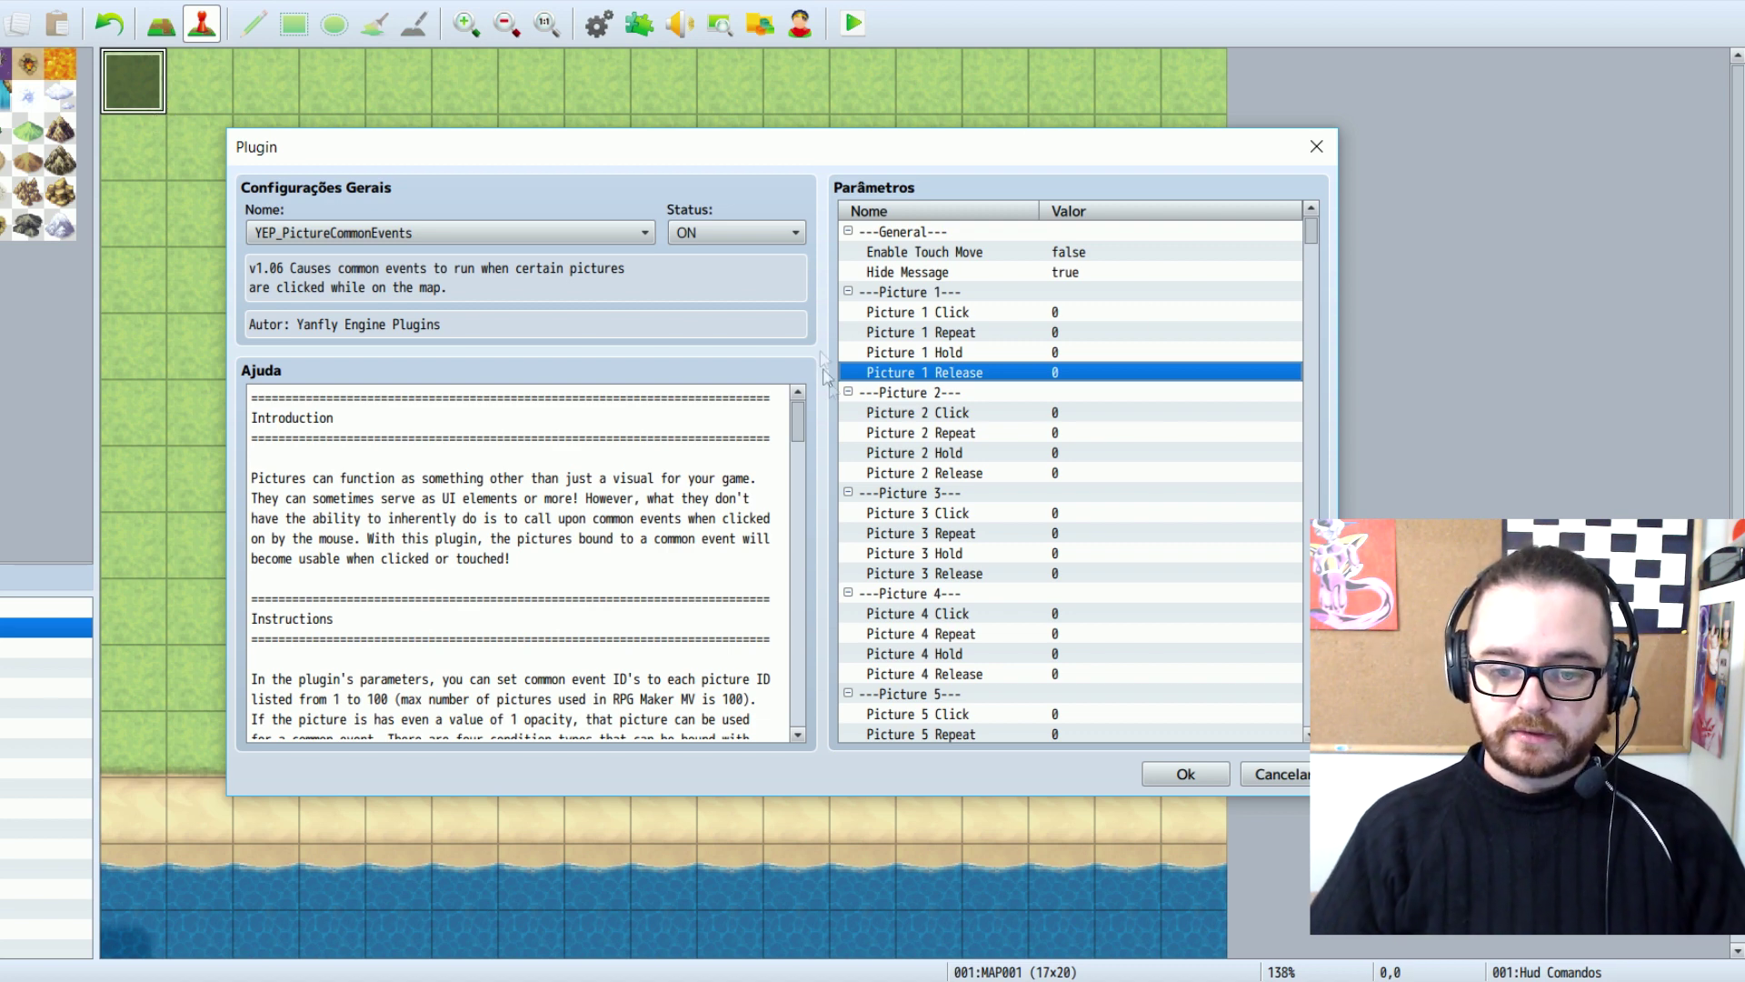
left_click(905, 293)
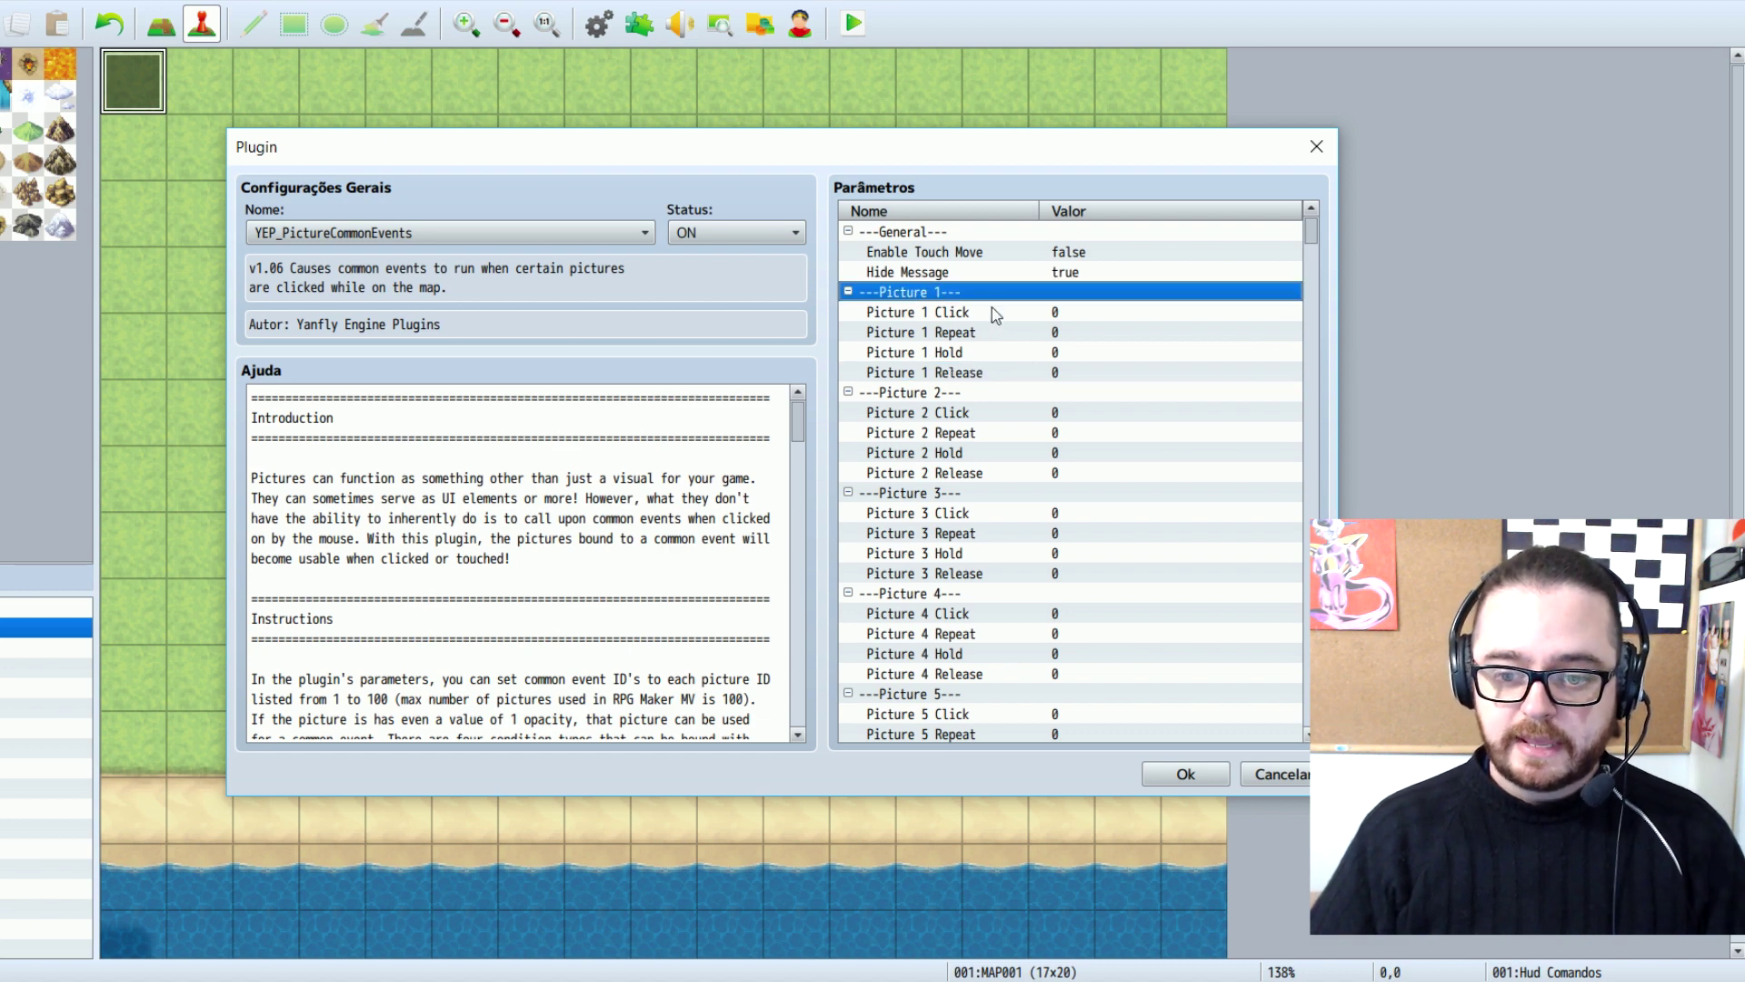
left_click(954, 355)
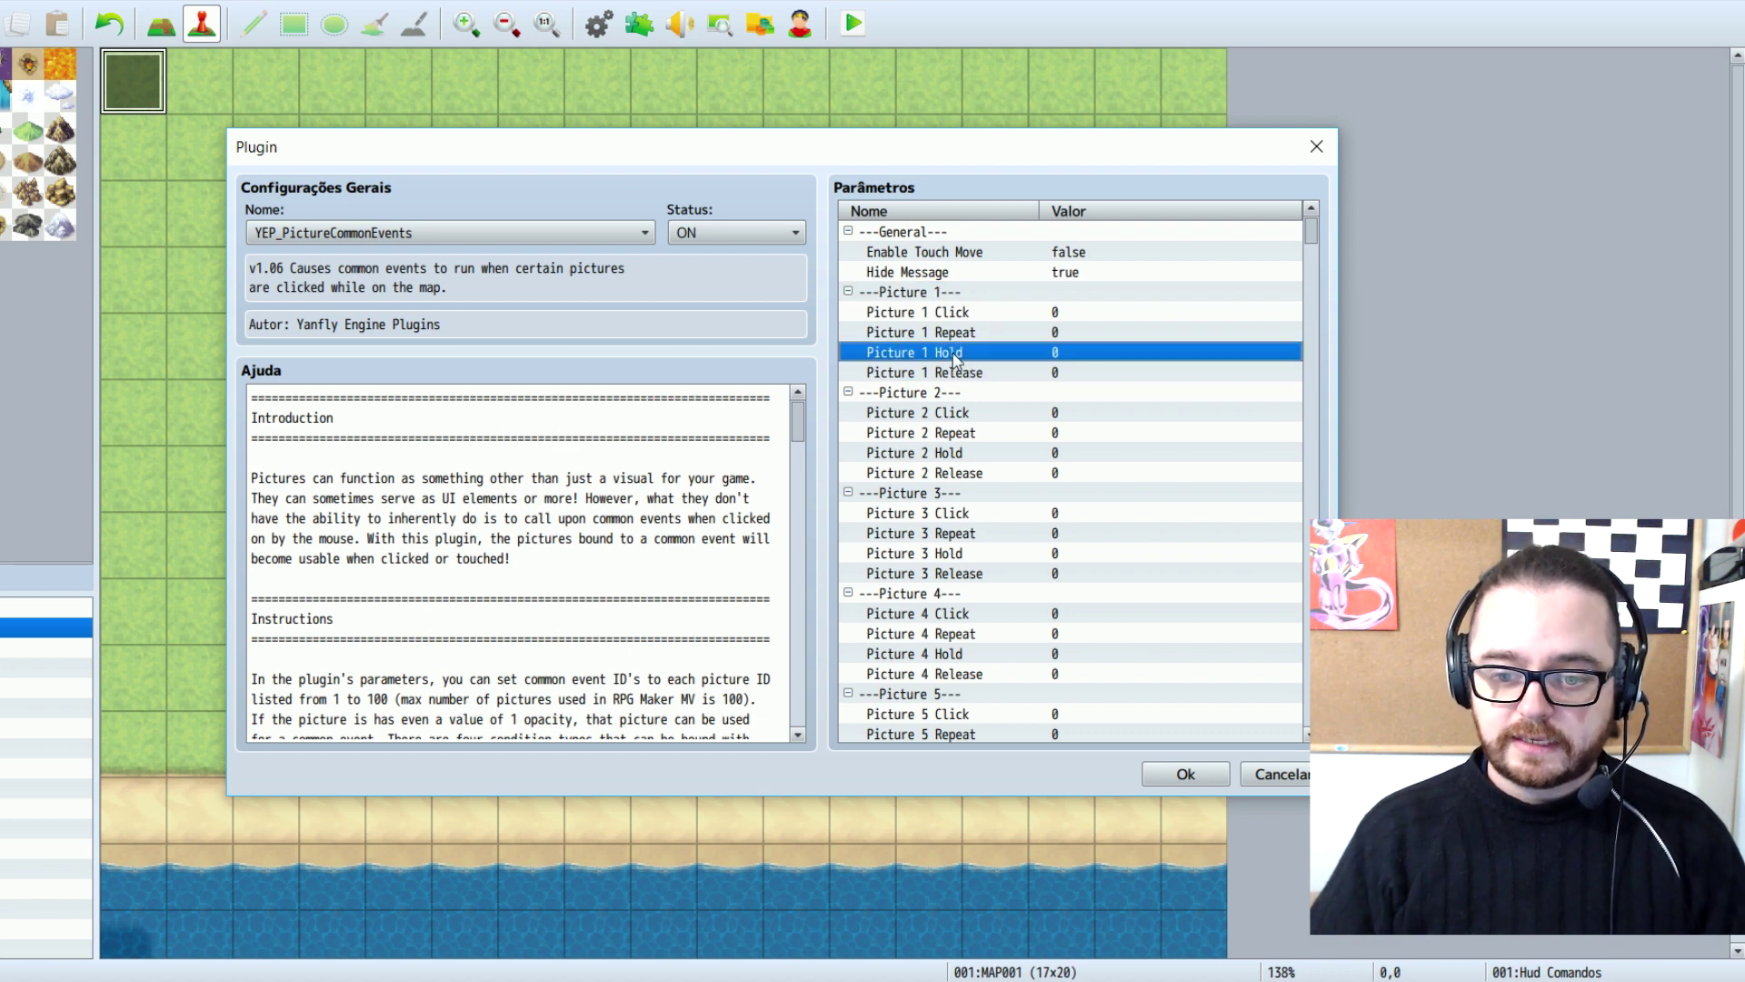
Set the Picture 1 Hold parameter to common event 1
double_click(1027, 358)
left_click(601, 454)
left_click(638, 508)
left_click(859, 560)
Read the plugin help on the EnableTouchMove, DisableTouchMove, HidePictureCommonEvents and ShowPictureCommonEvents commands
scroll(579, 551, "down", 4)
scroll(579, 551, "down", 4)
scroll(276, 573, "down", 3)
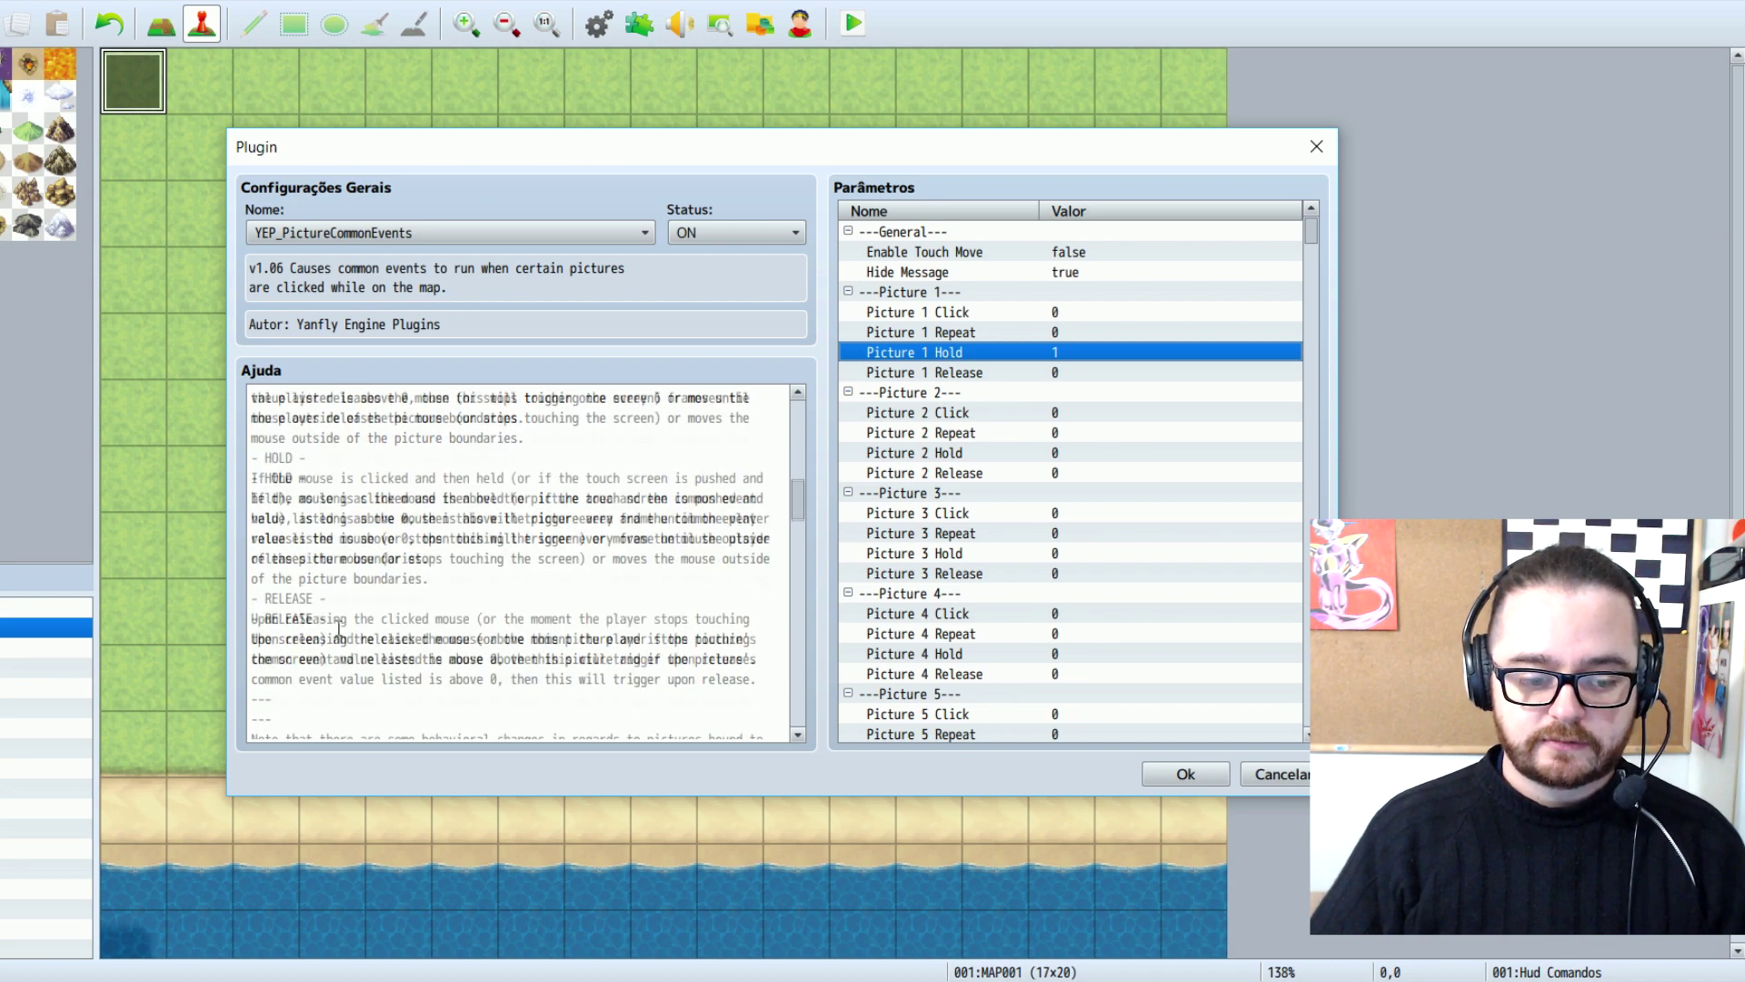
scroll(414, 632, "down", 9)
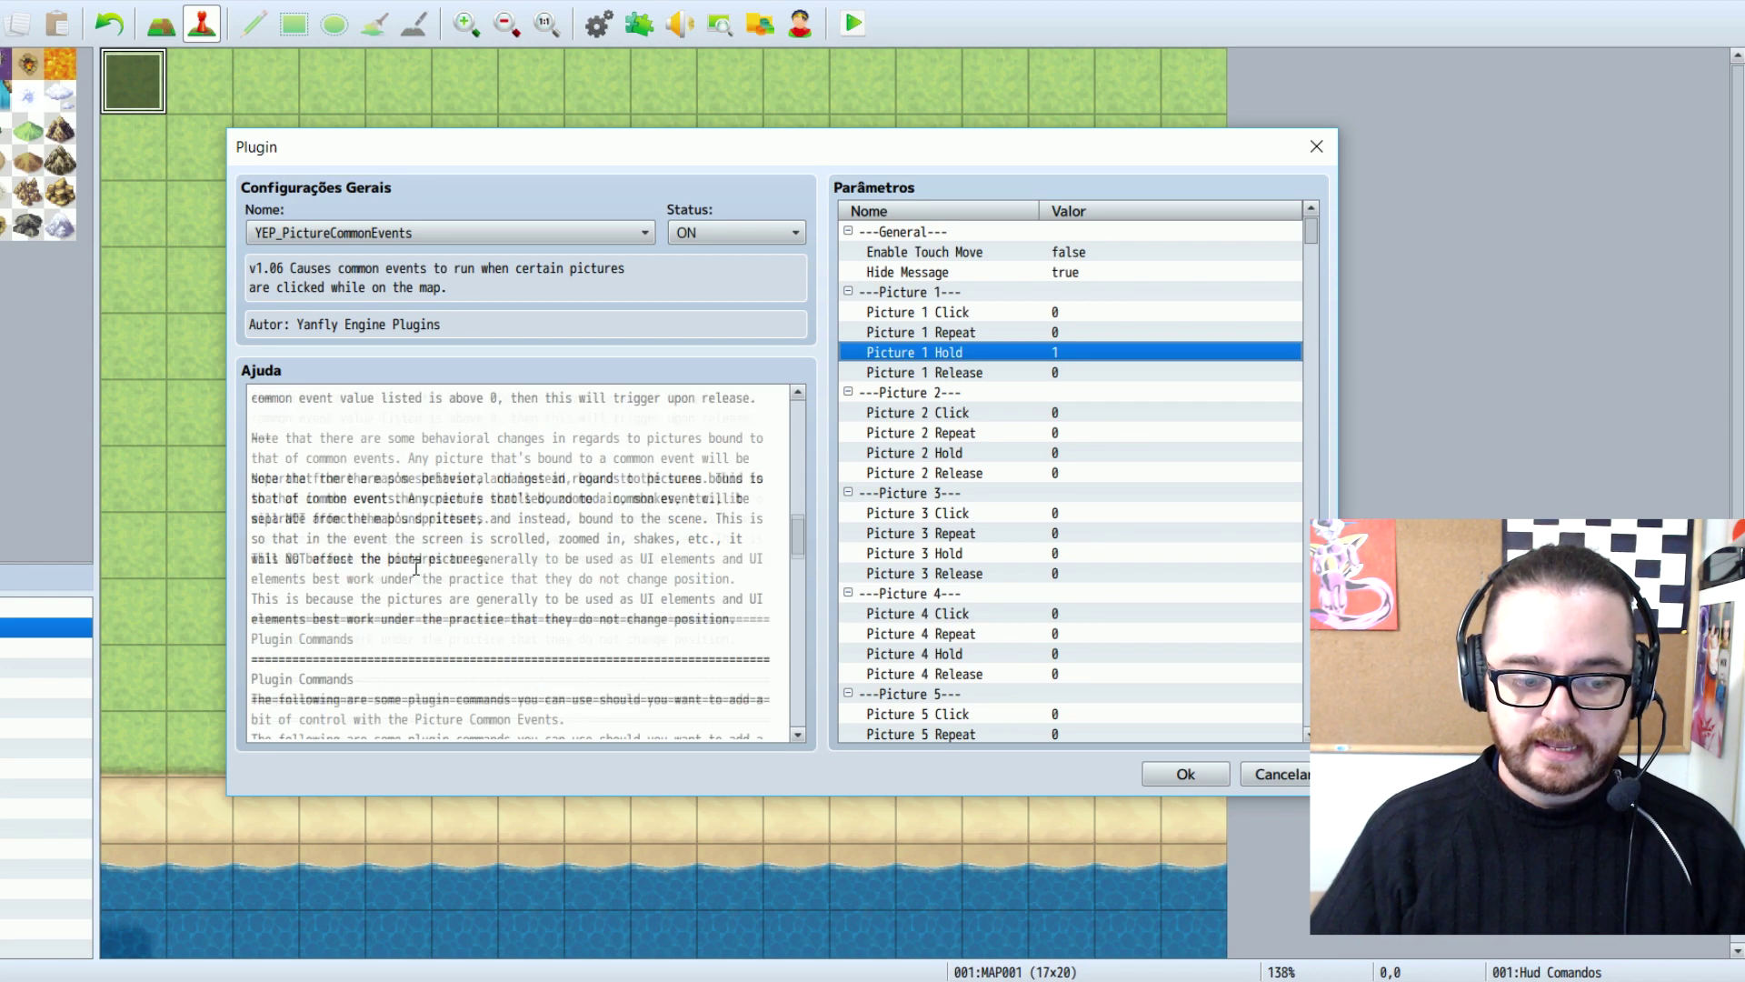
scroll(318, 476, "down", 1)
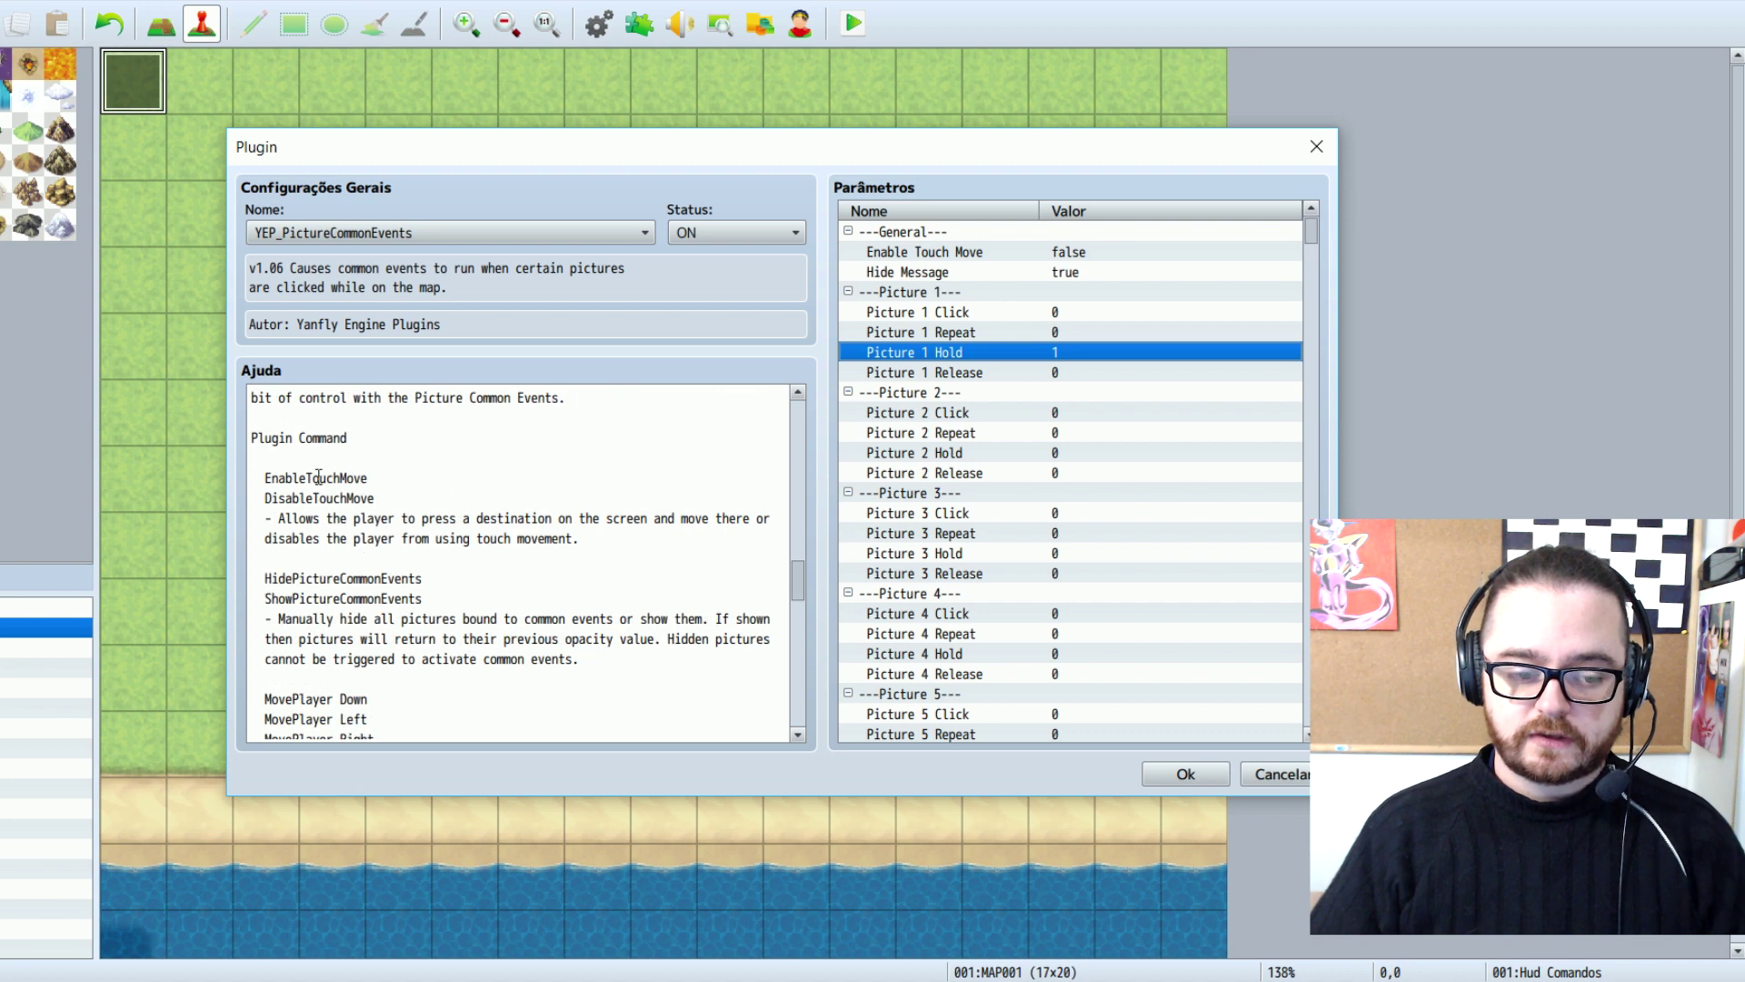
left_click_drag(258, 478, 382, 479)
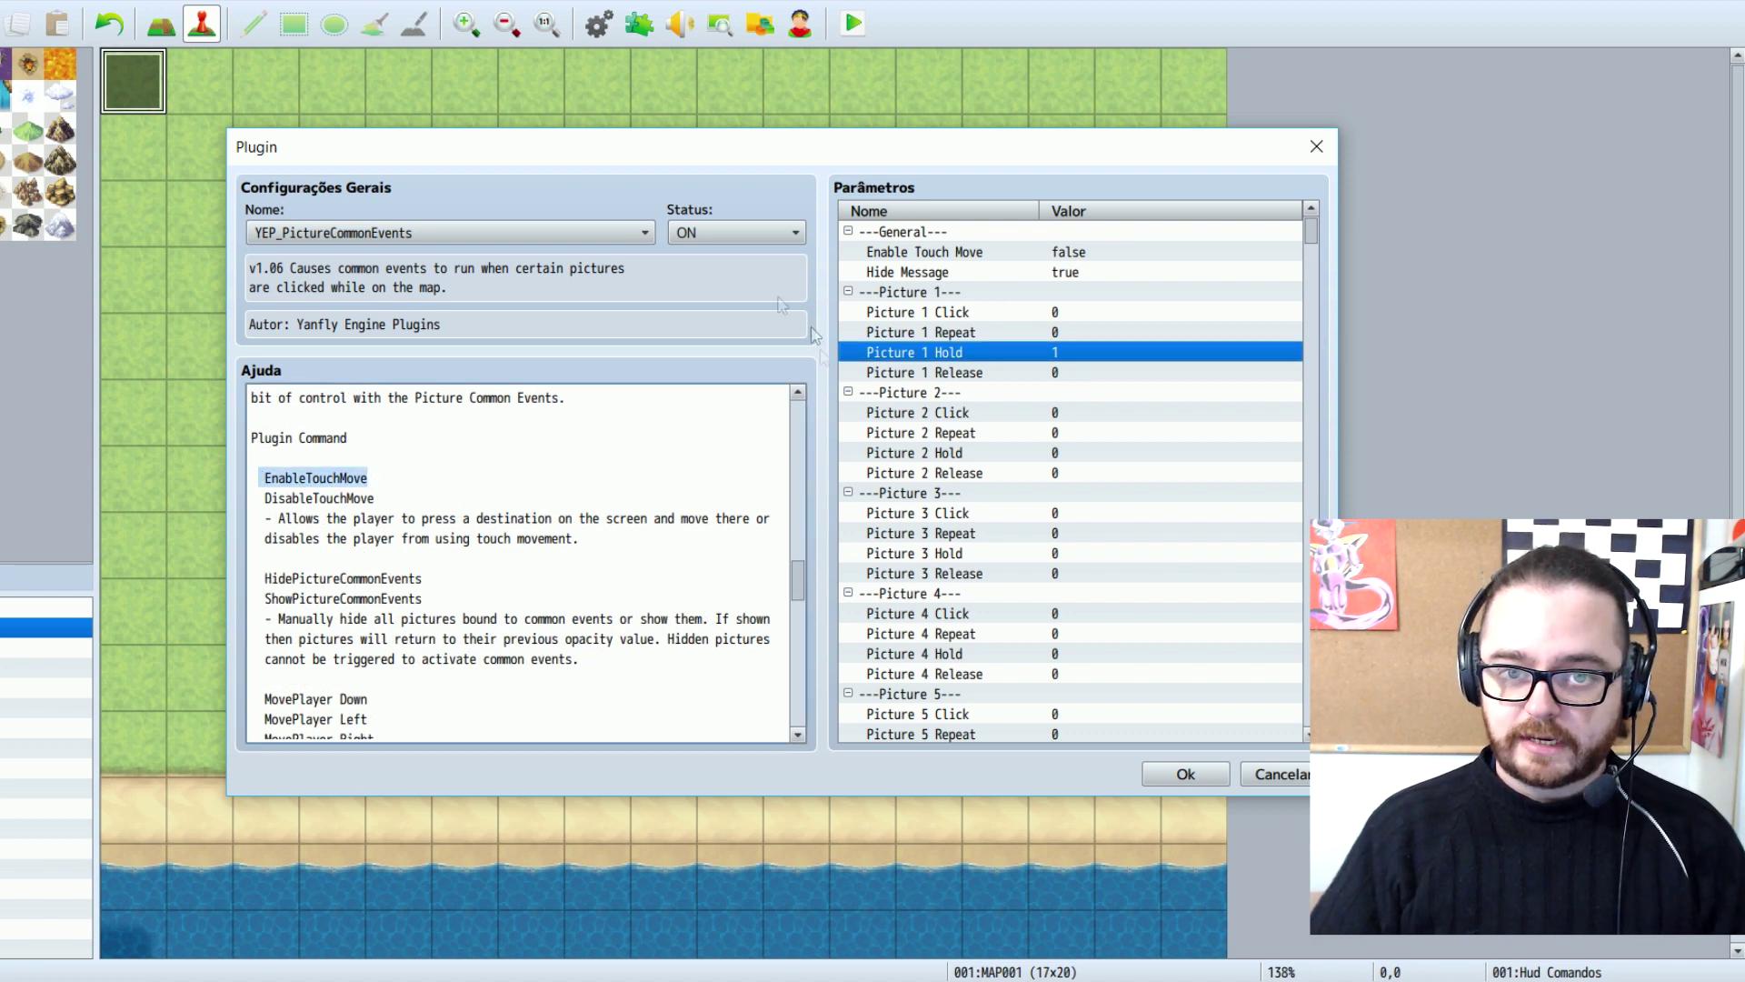
left_click(406, 499)
left_click_drag(383, 478, 269, 470)
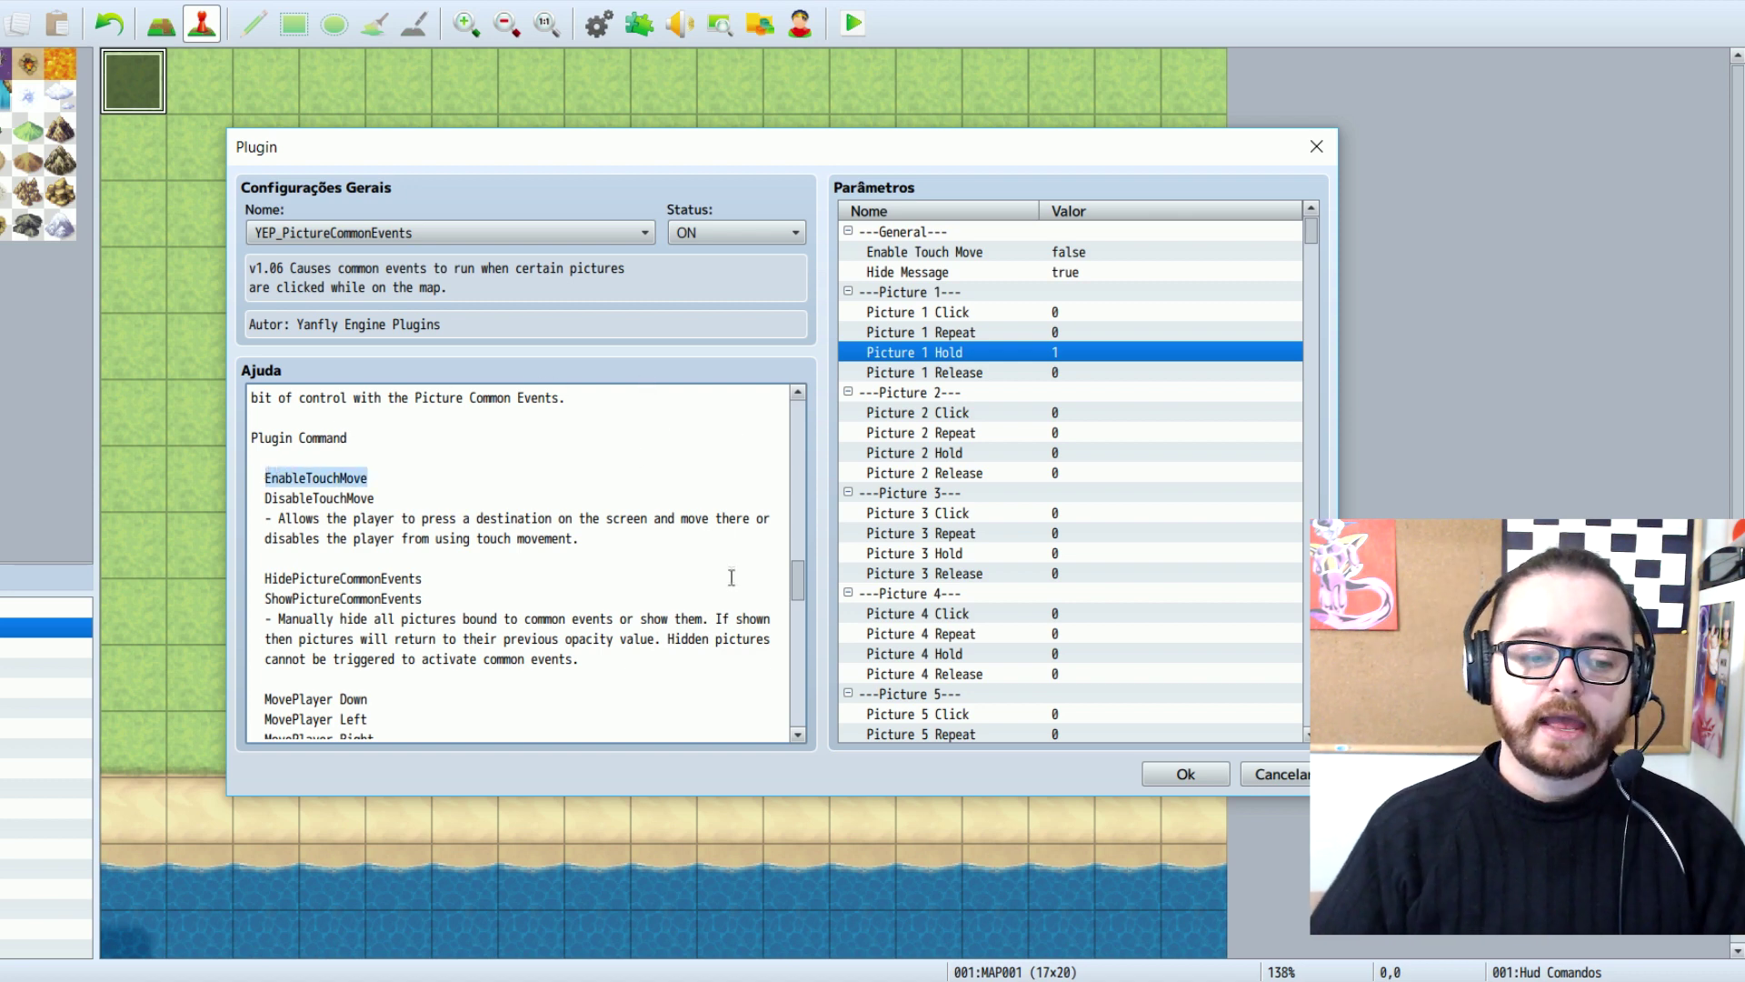
left_click_drag(376, 502, 266, 488)
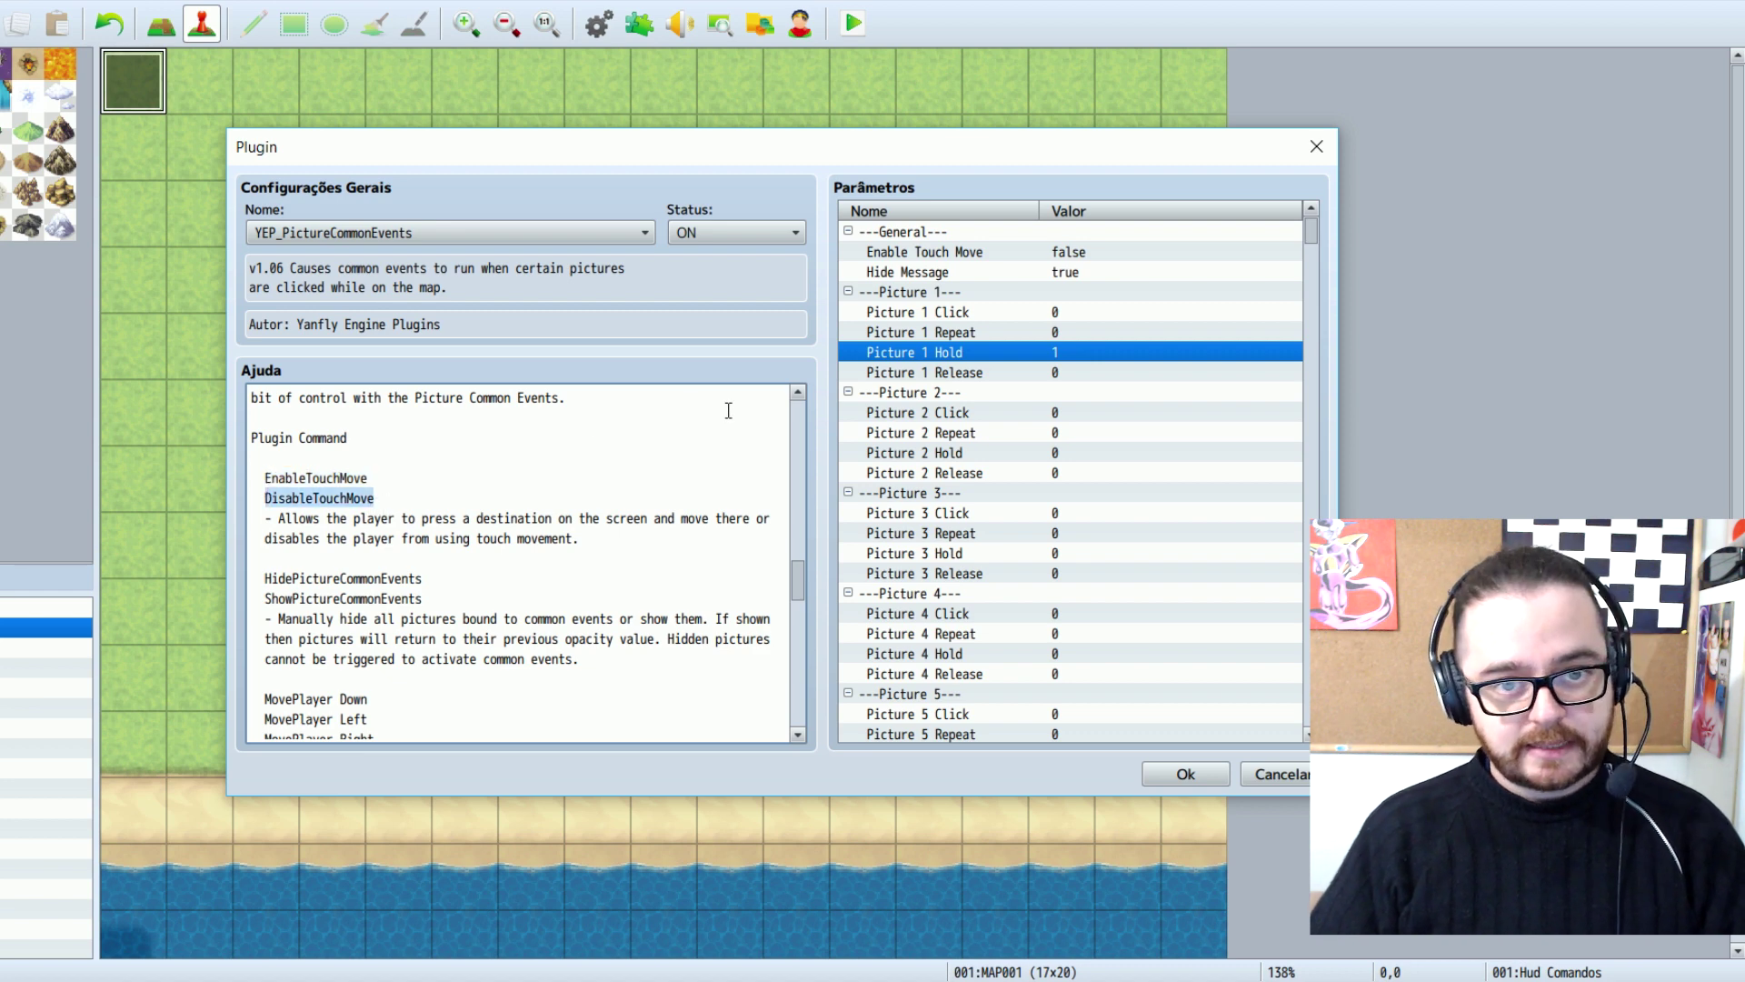
scroll(718, 409, "down", 2)
left_click_drag(261, 476, 436, 487)
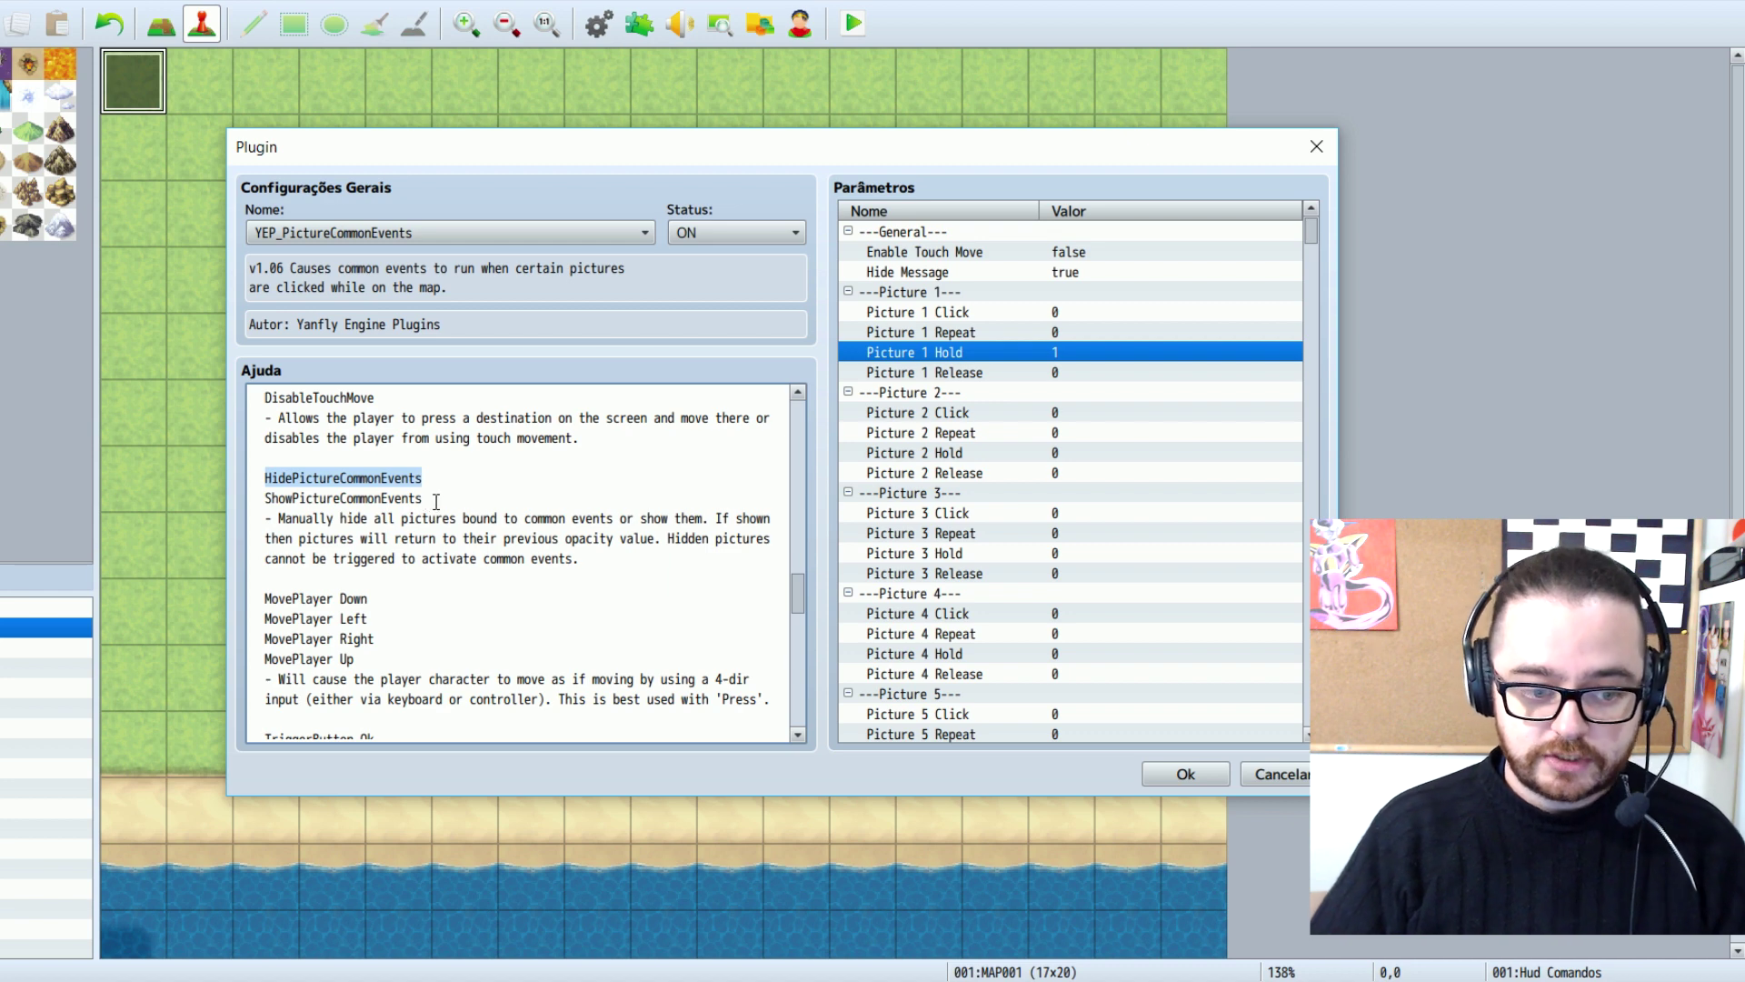
left_click_drag(436, 500, 272, 503)
left_click(263, 470)
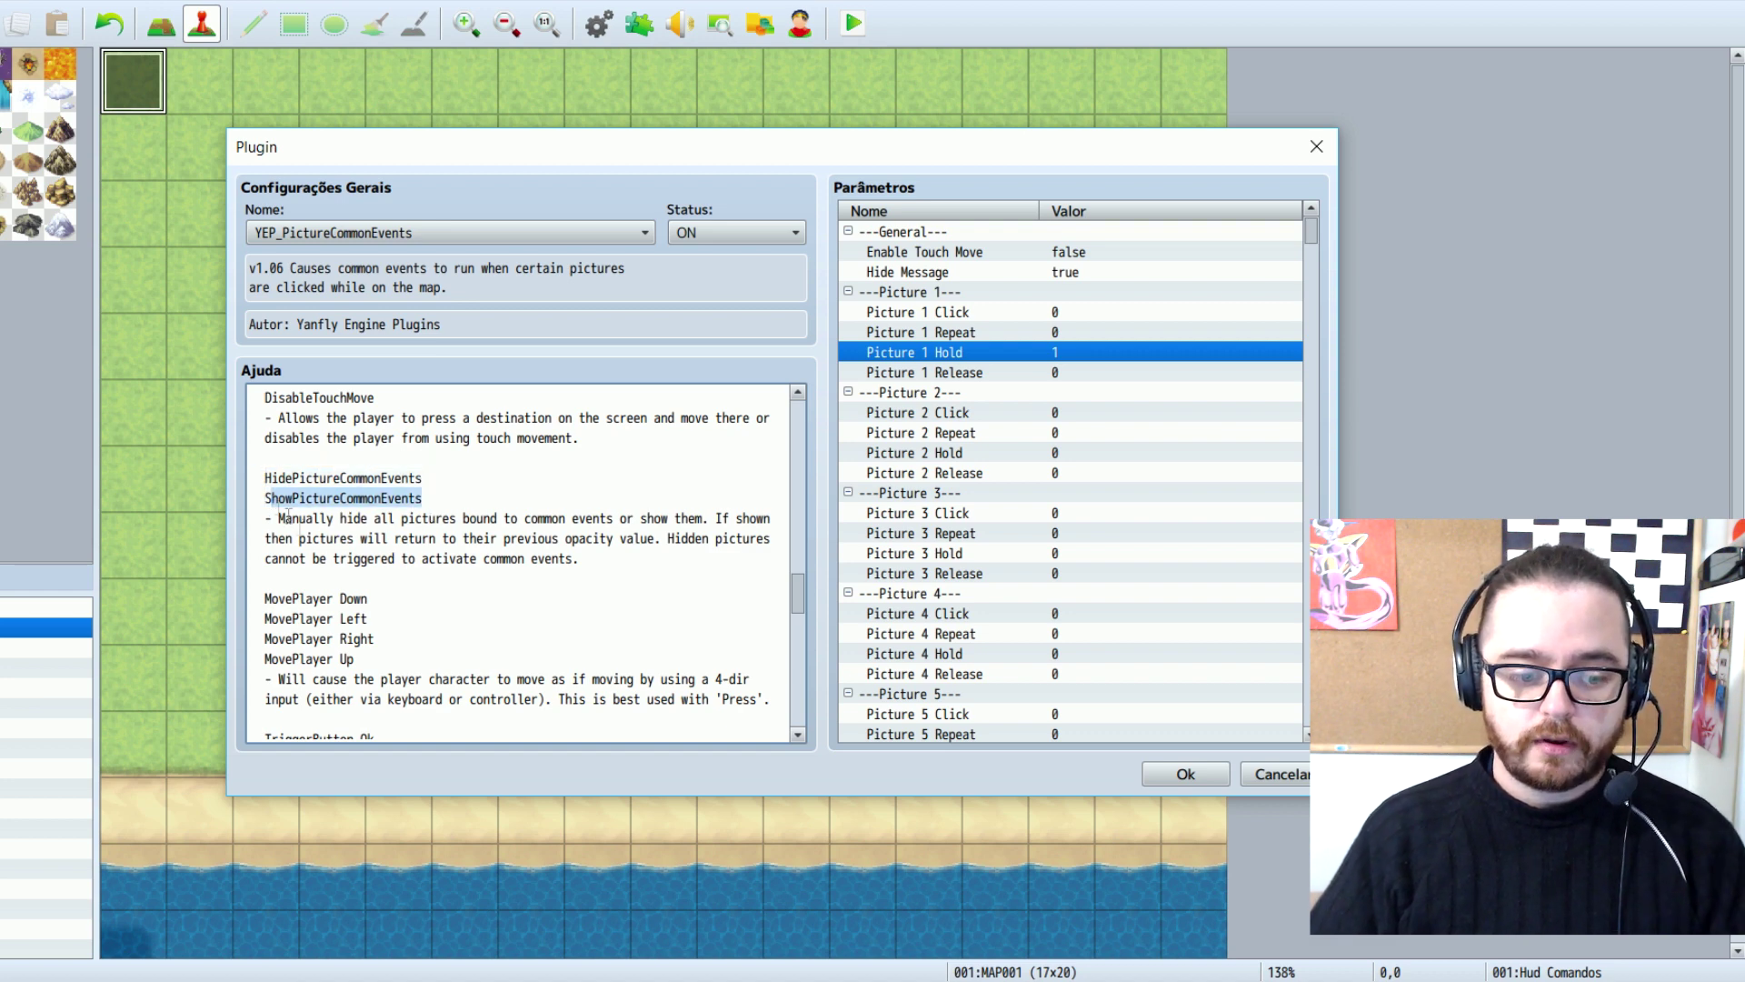
Examine the MovePlayer Down, Left, Right and Up commands in the plugin help
left_click_drag(393, 598, 253, 598)
scroll(323, 505, "down", 2)
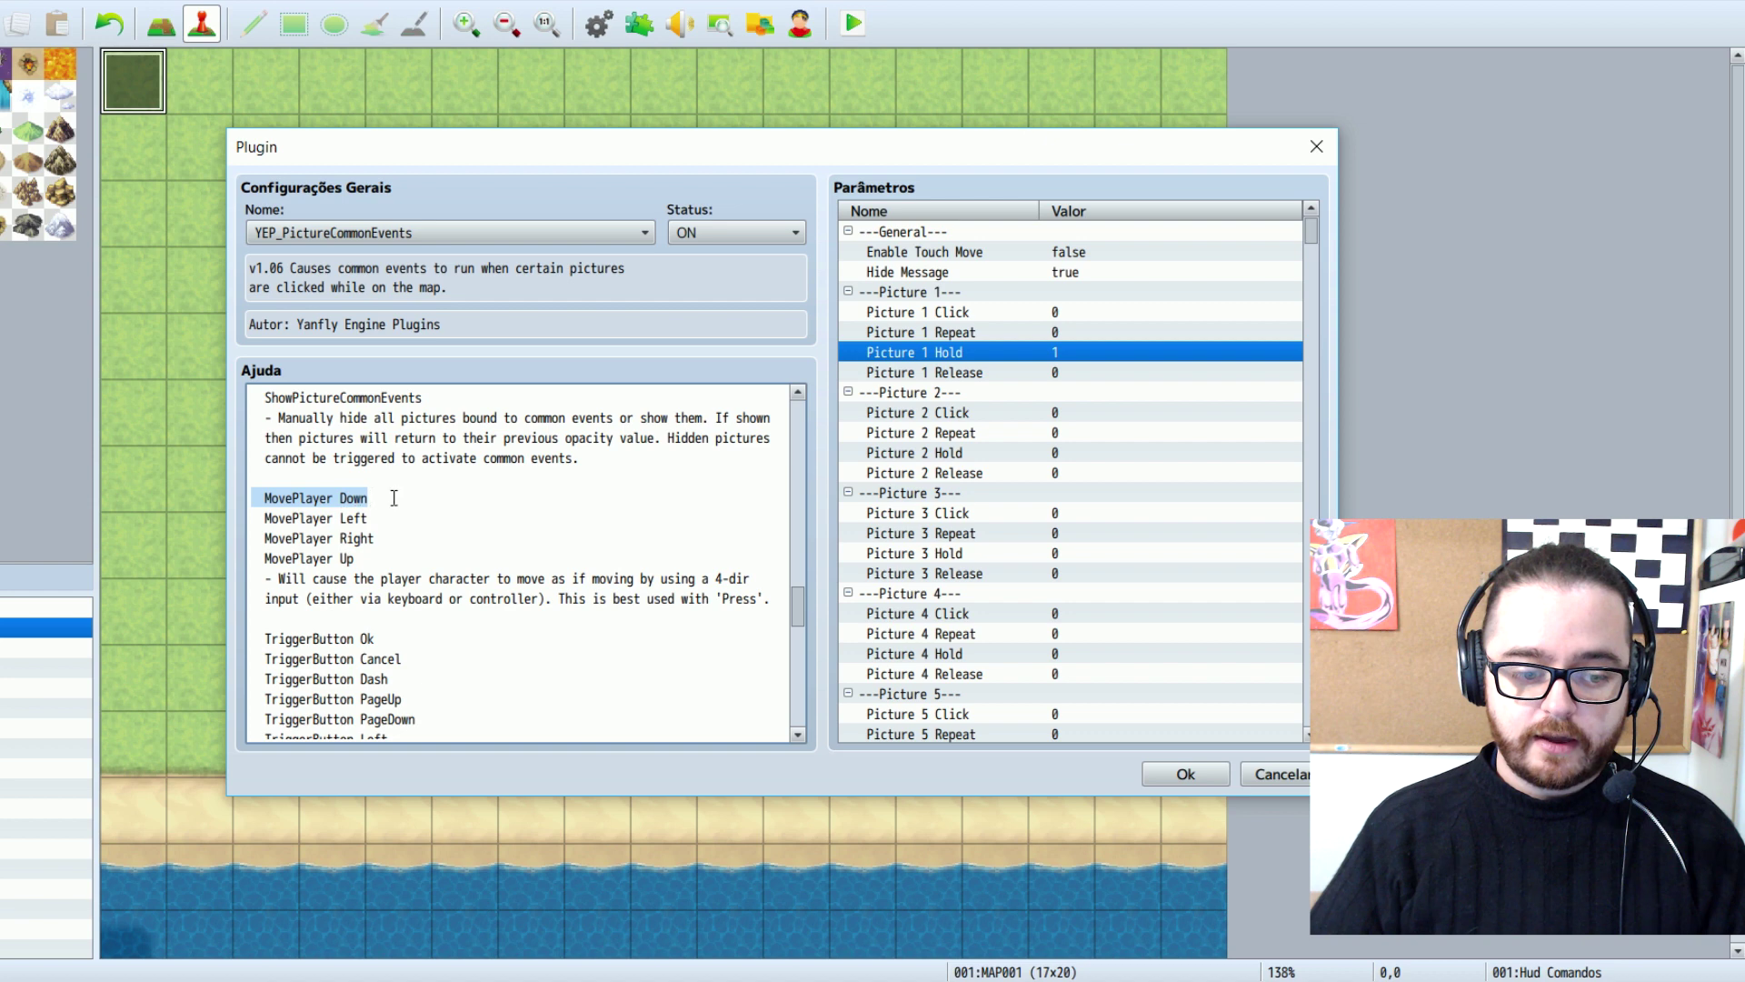
scroll(290, 497, "down", 1)
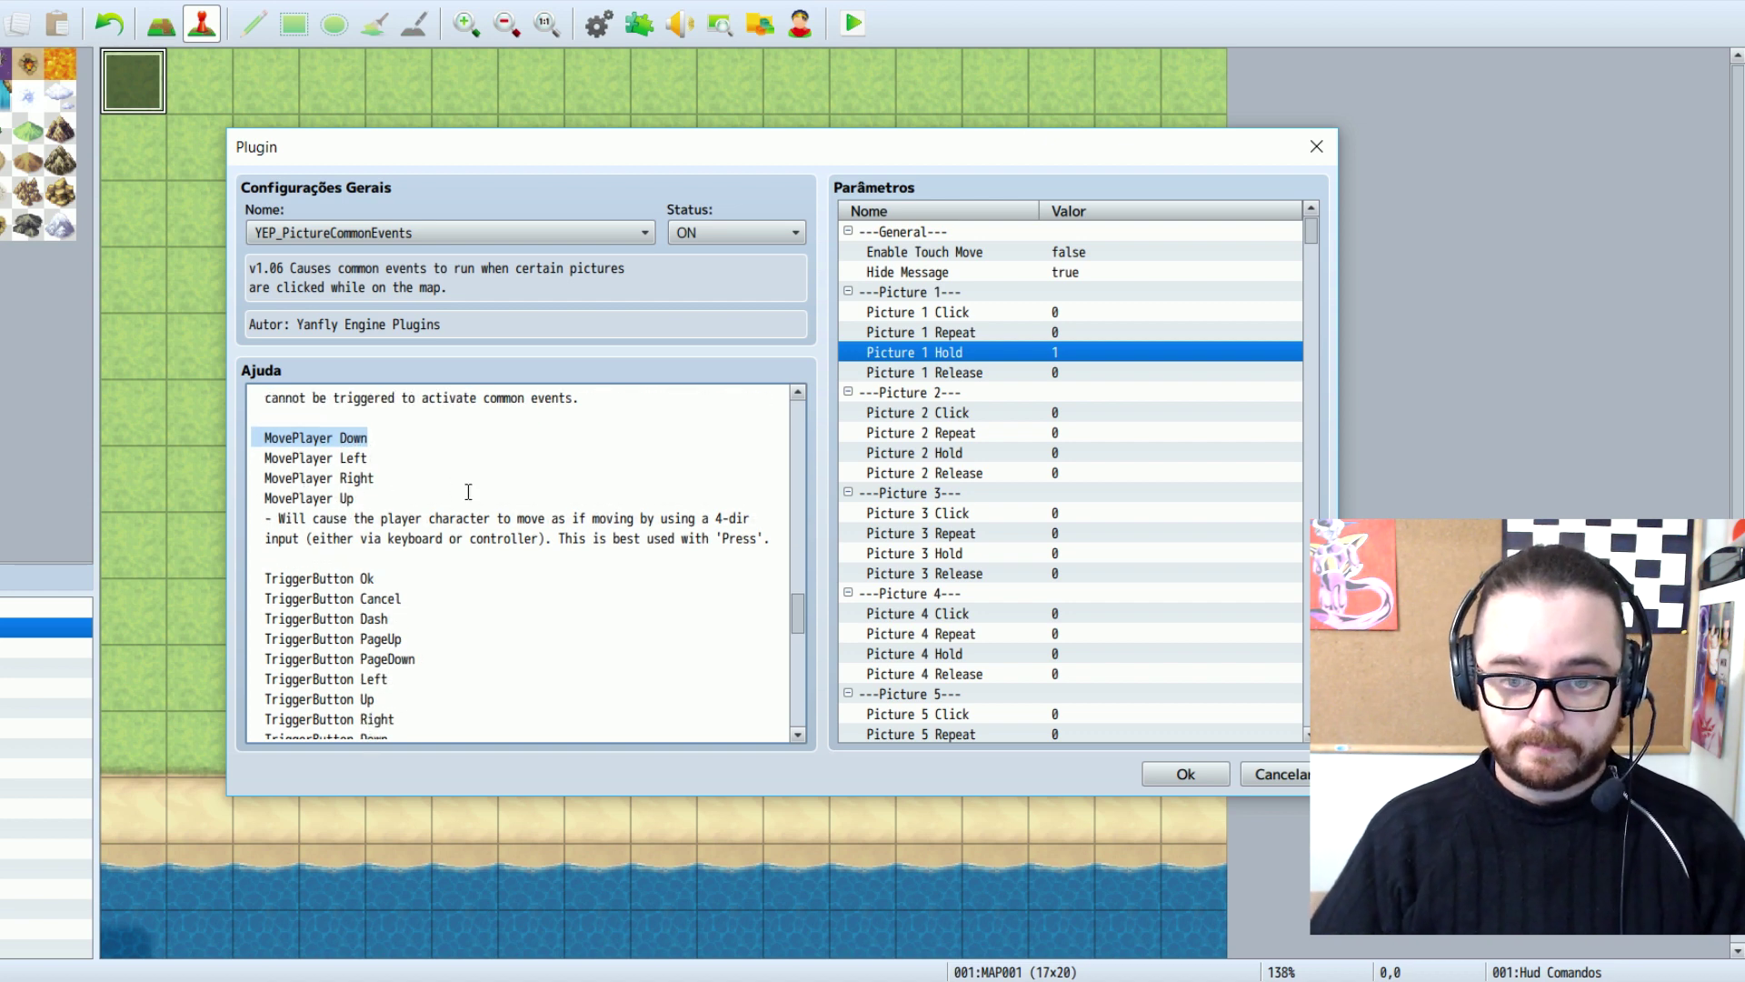
left_click(362, 485)
left_click_drag(351, 498, 255, 498)
left_click_drag(390, 478, 256, 478)
left_click(367, 457)
left_click_drag(368, 457, 273, 457)
left_click(403, 478)
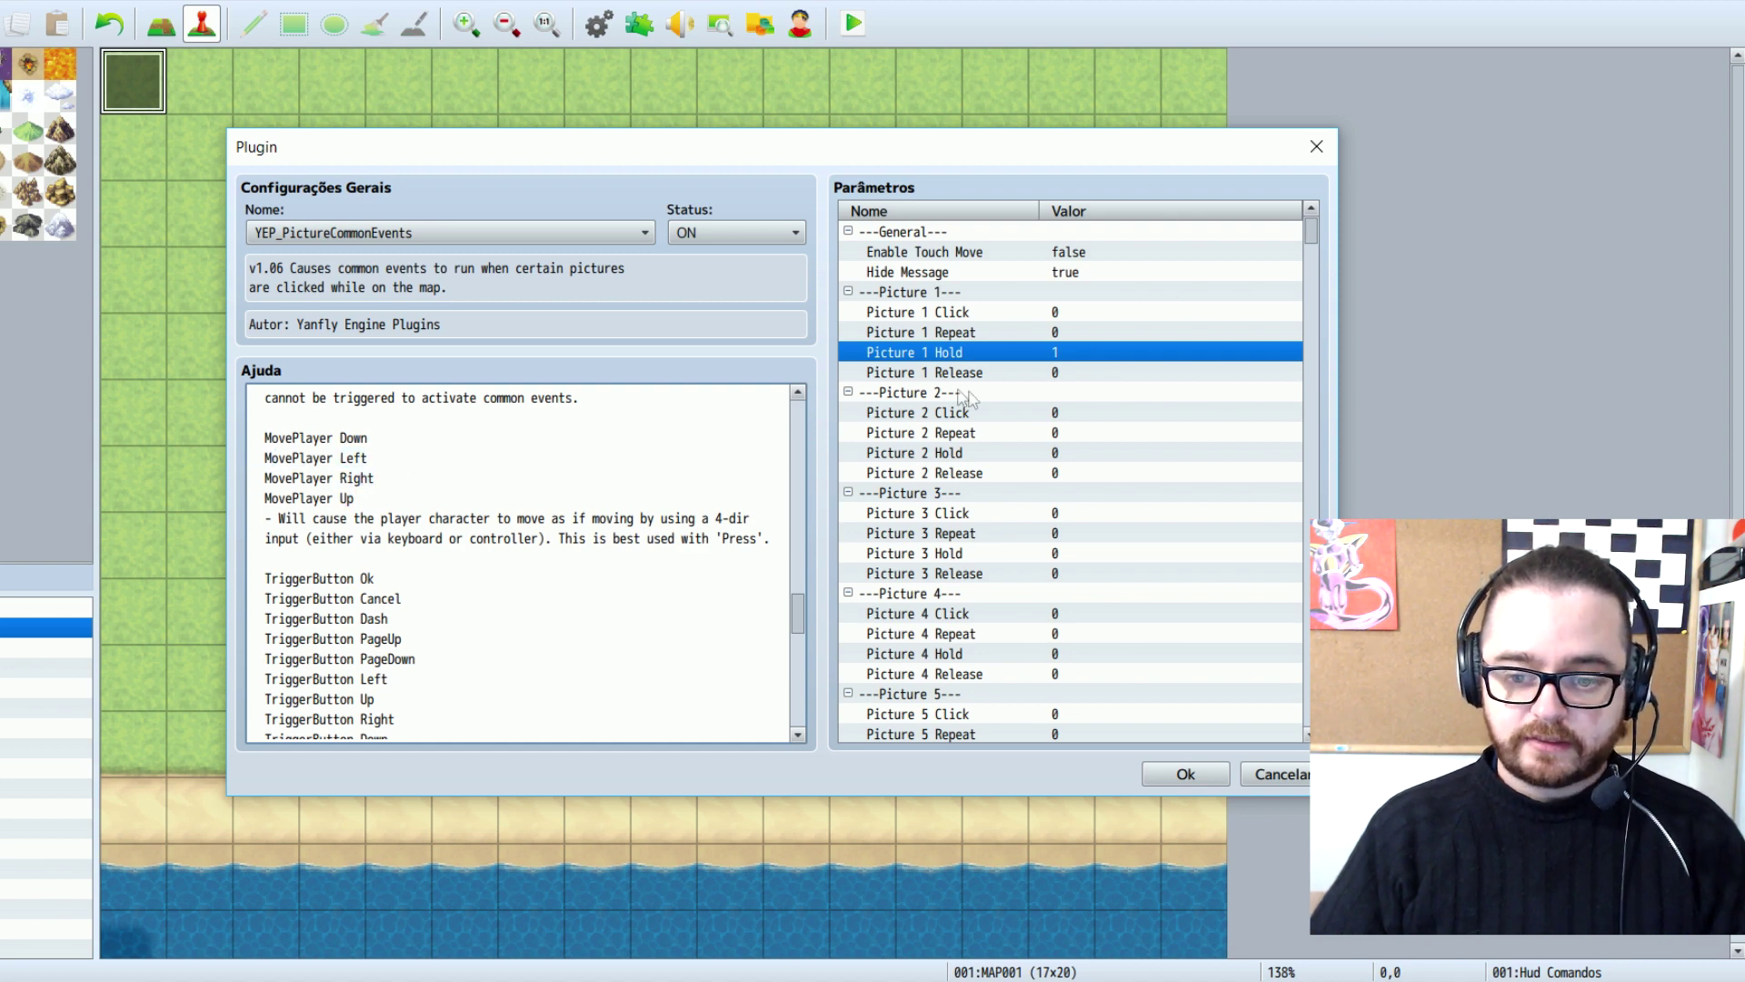
Copy the MovePlayer Up command from the plugin help and save the plugin settings
mouse_move(370, 501)
left_mouse_down()
mouse_move(261, 499)
mouse_move(363, 497)
left_mouse_up()
left_click(266, 506)
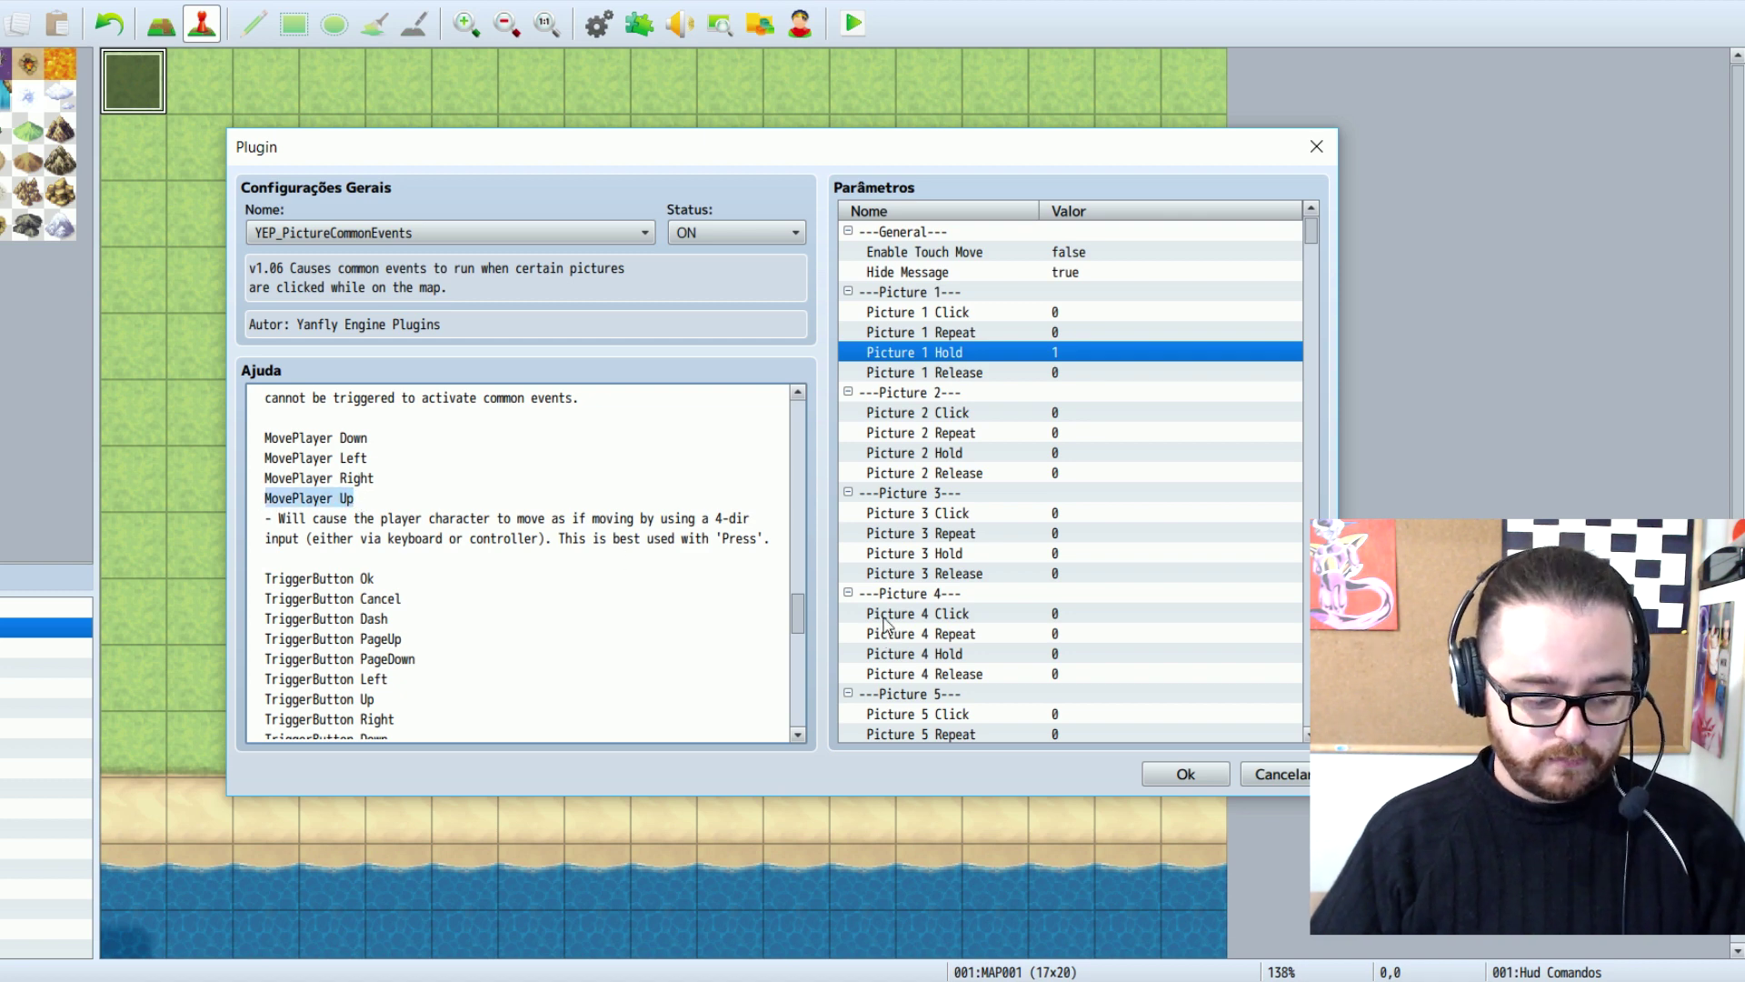
left_click(1185, 773)
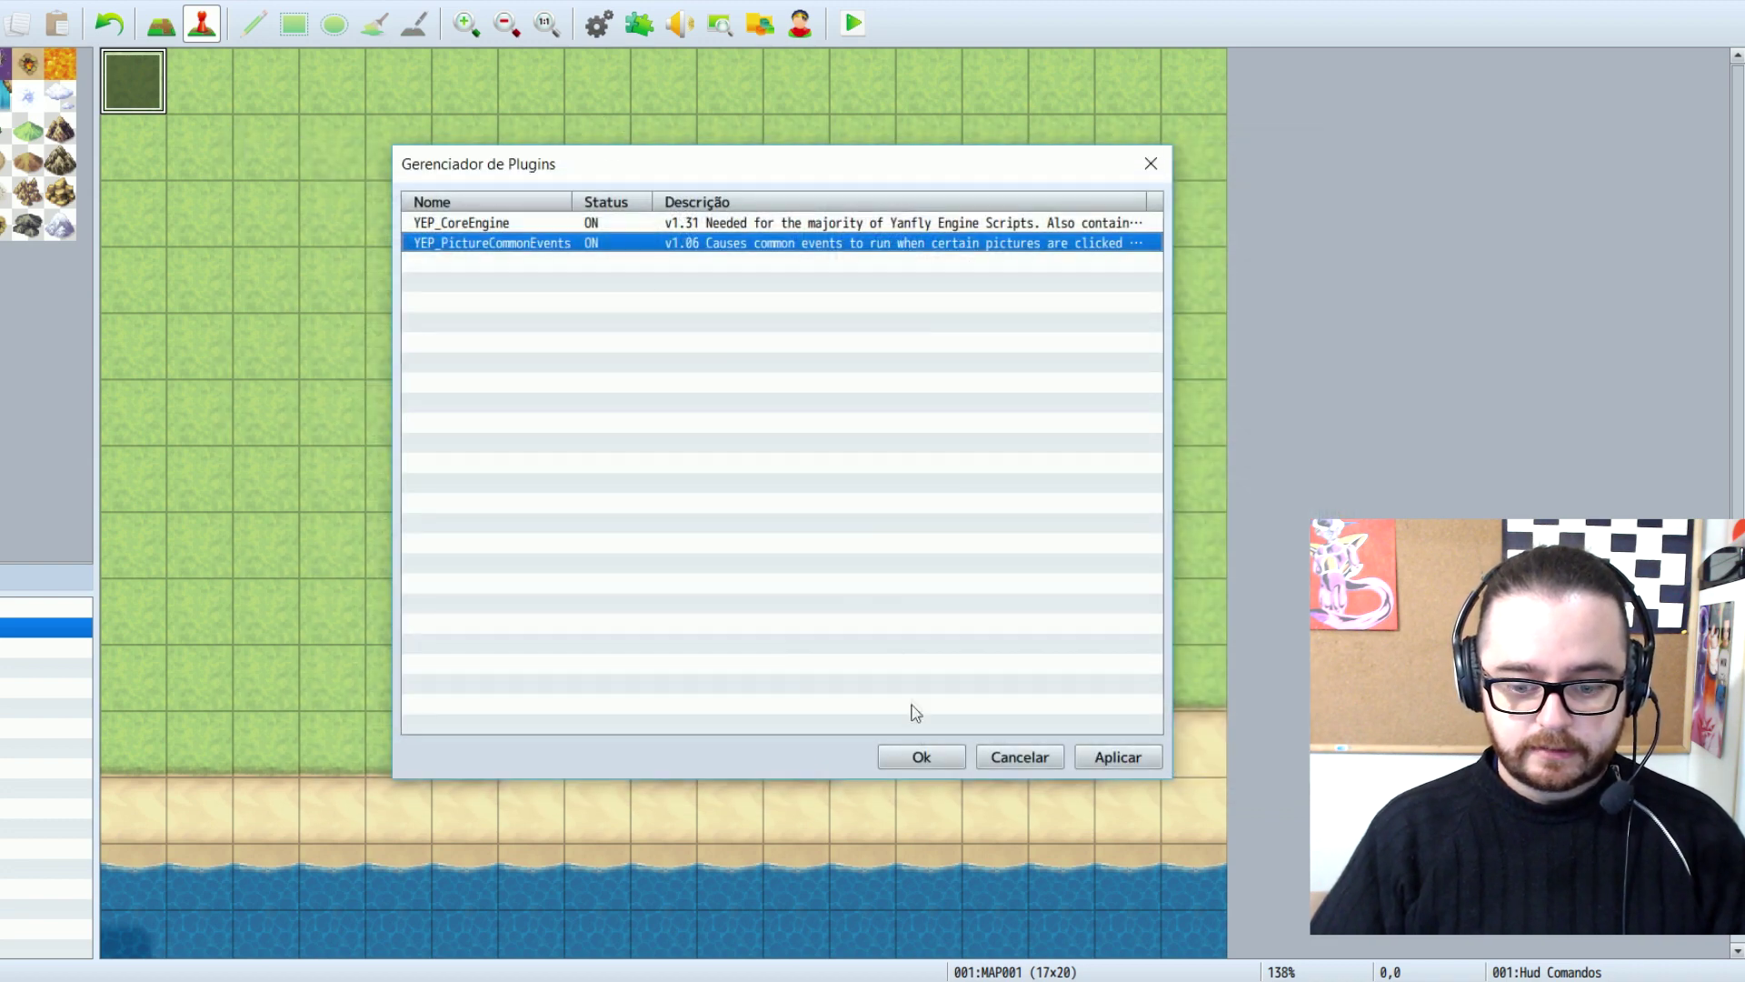
left_click(921, 756)
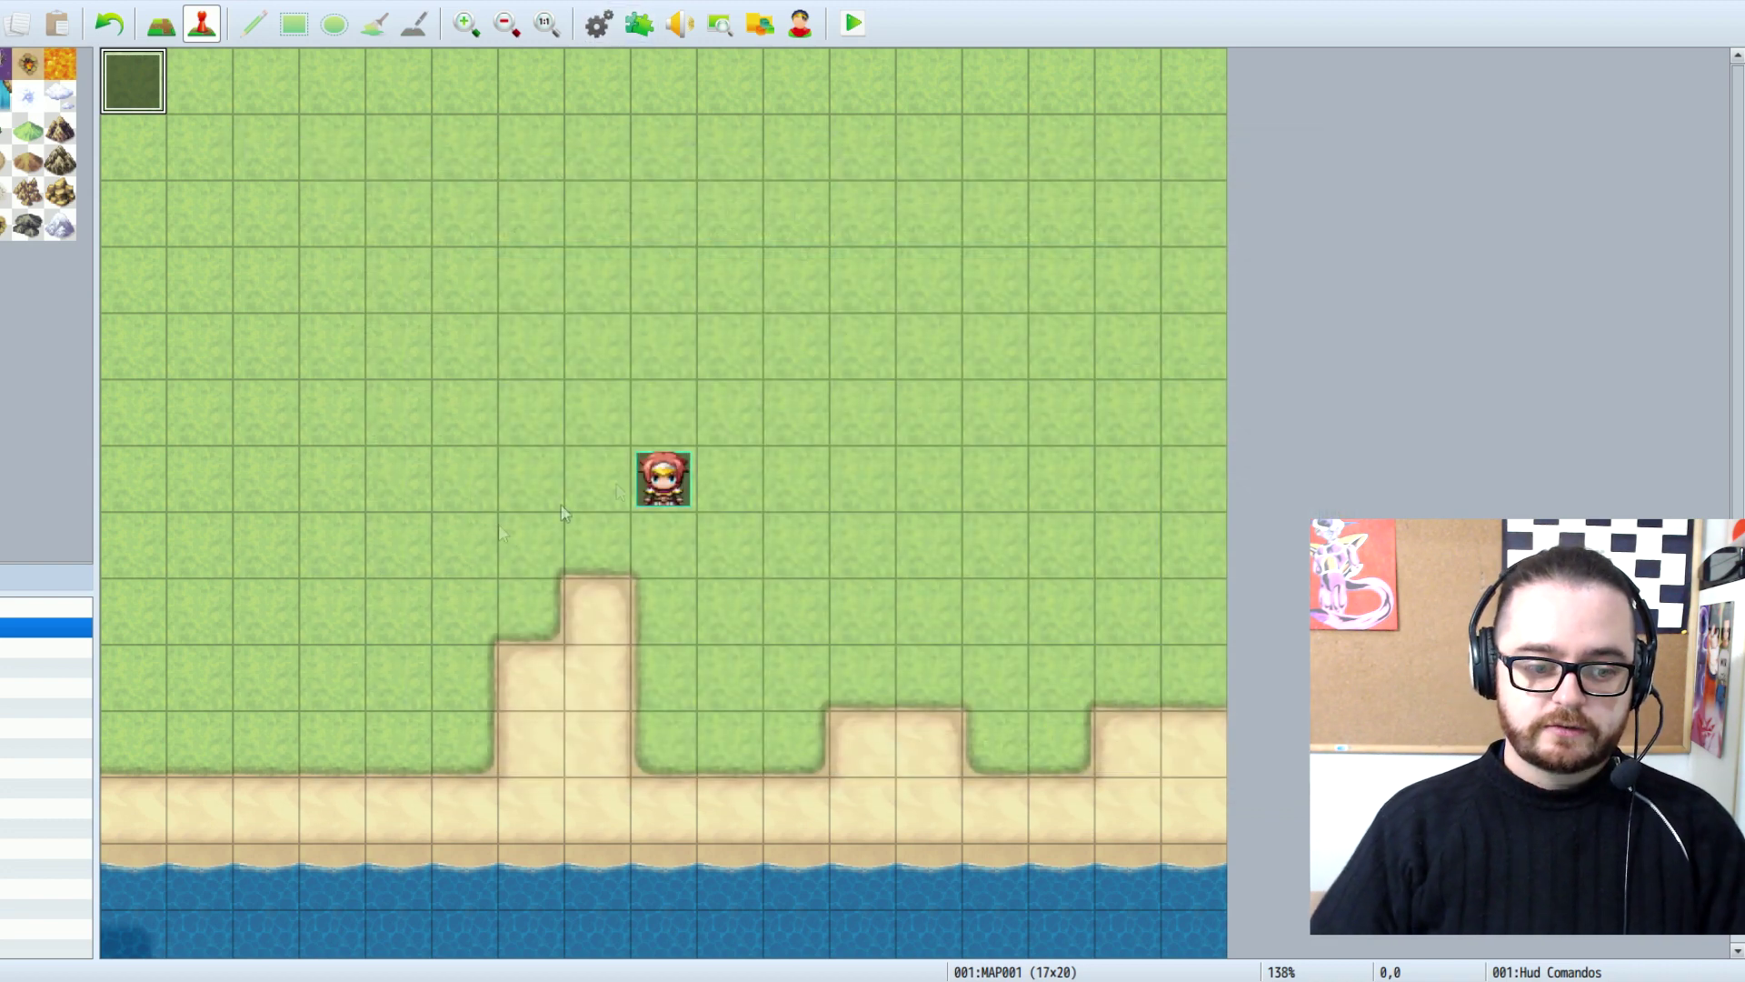
In the database's common events, name event 0001 "Cima"
key("F9")
left_click(275, 503)
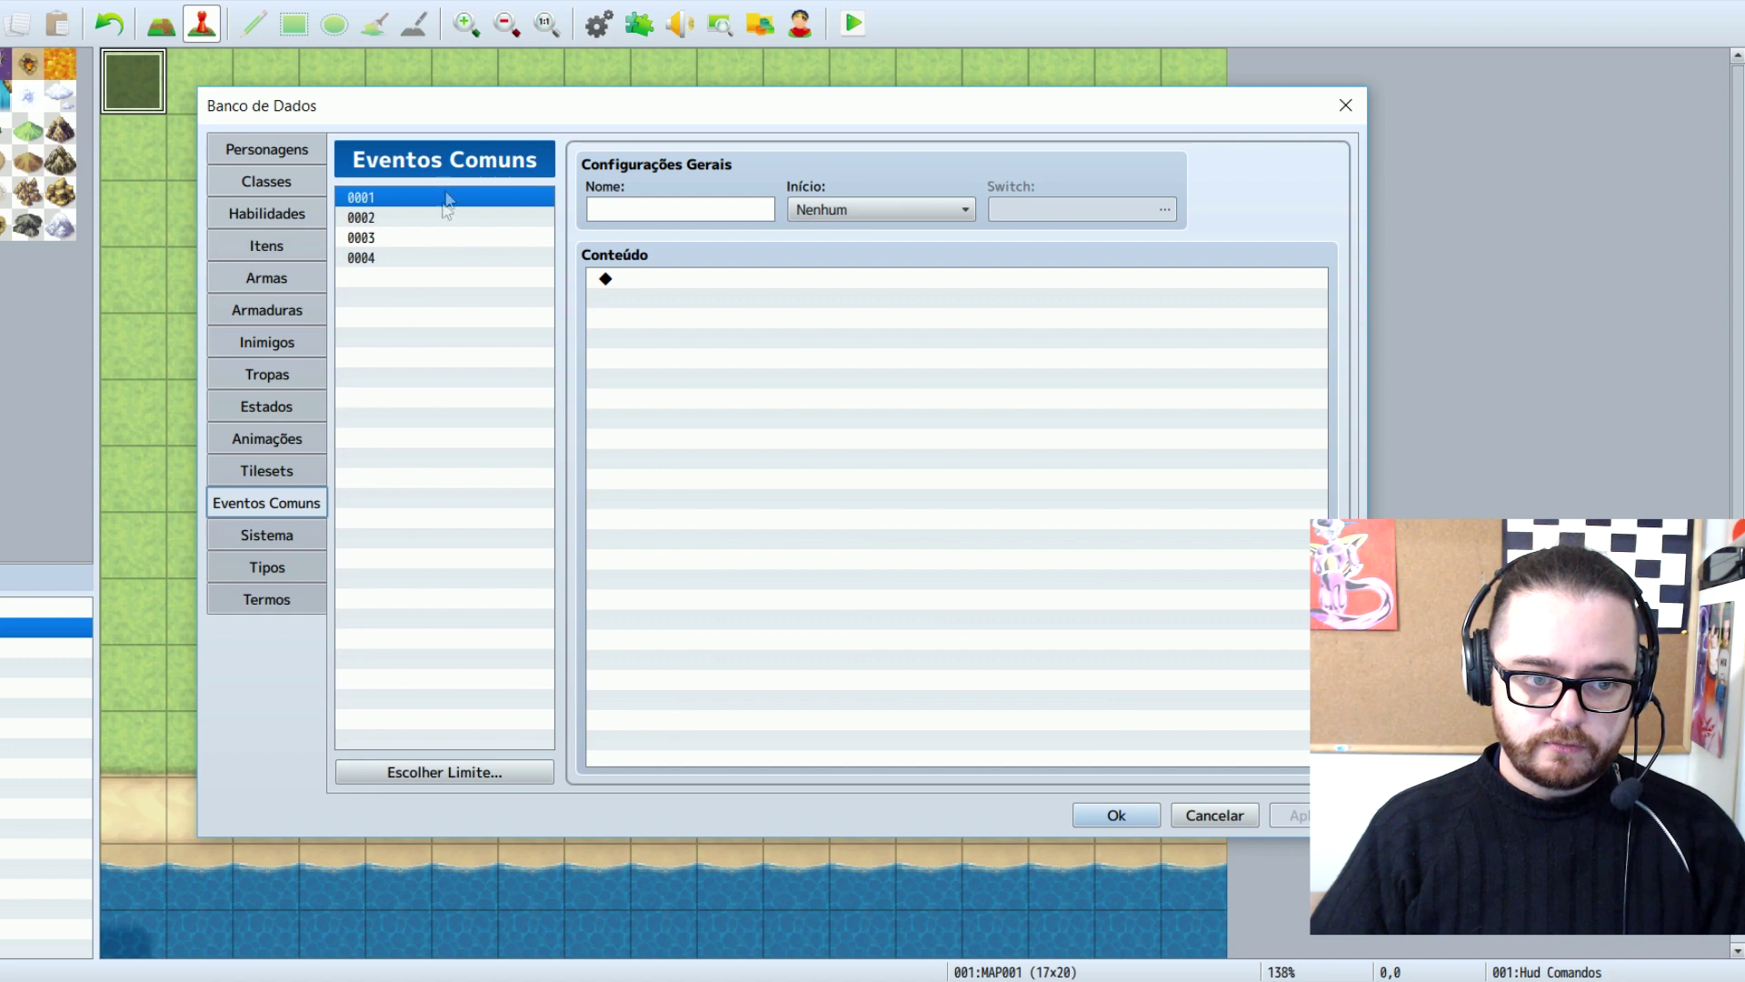
left_click(669, 206)
type("Cima")
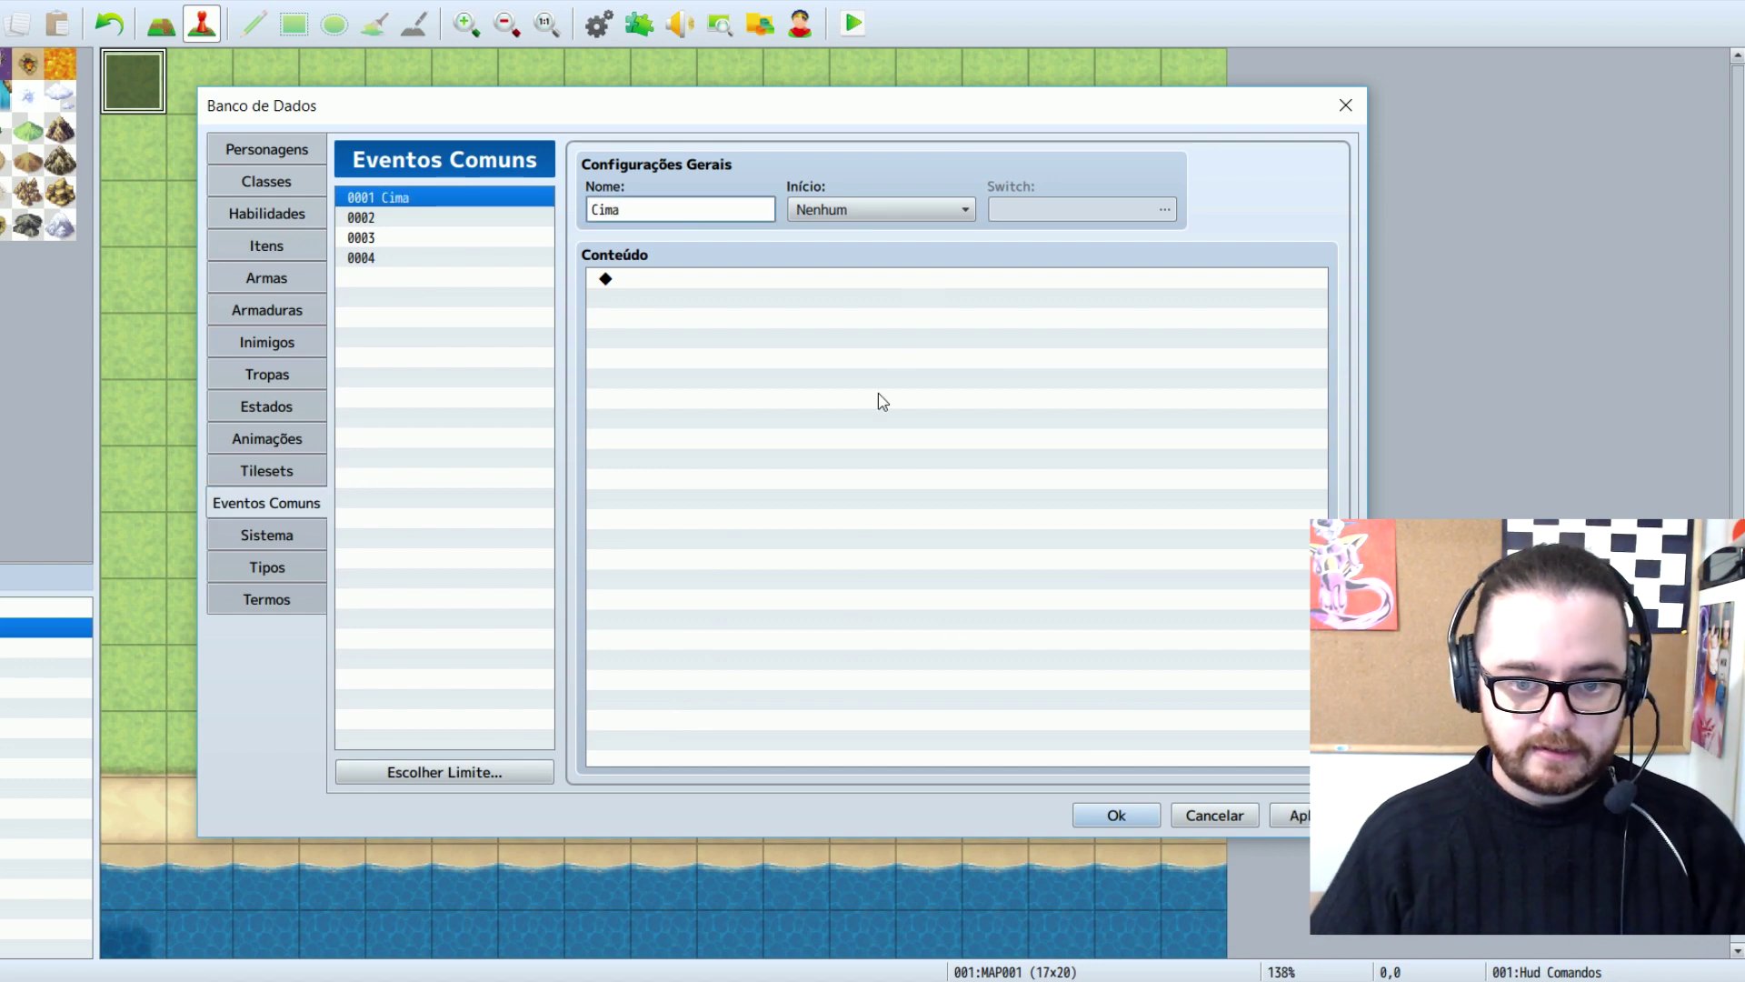
Add the plugin command "MovePlayer Up" to the Cima common event
double_click(834, 278)
left_click(791, 209)
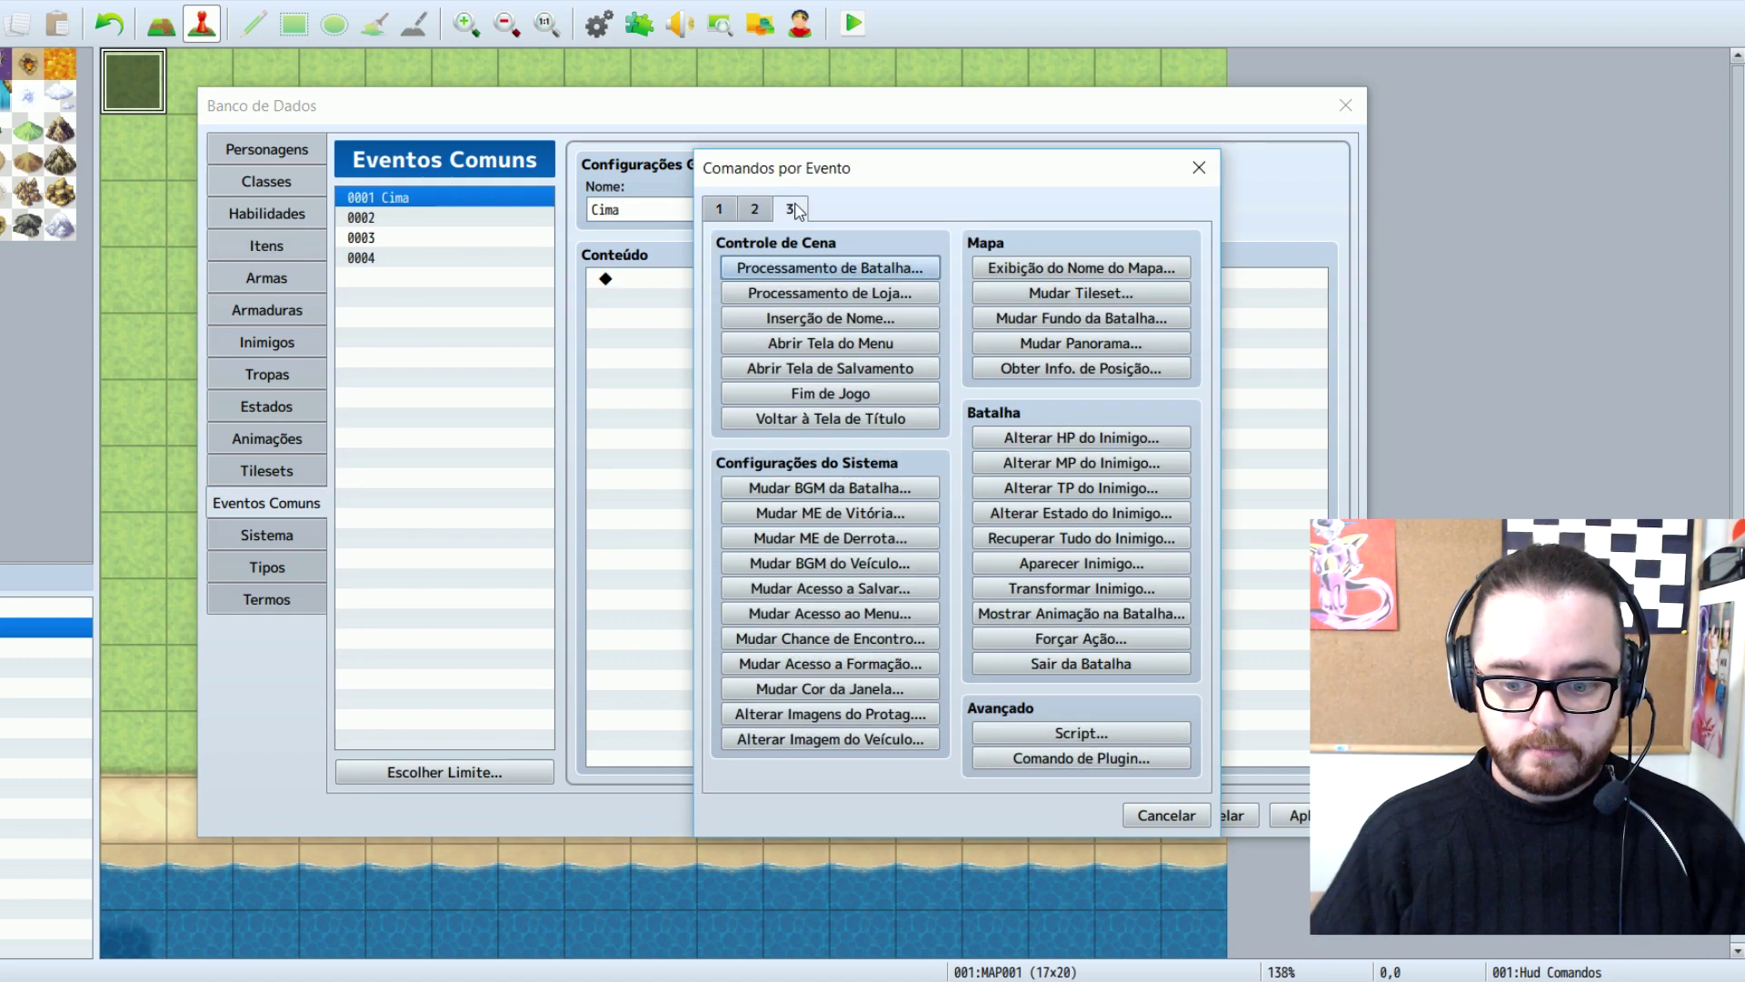
left_click(1124, 762)
type("MovePlayer Up")
left_click(1013, 528)
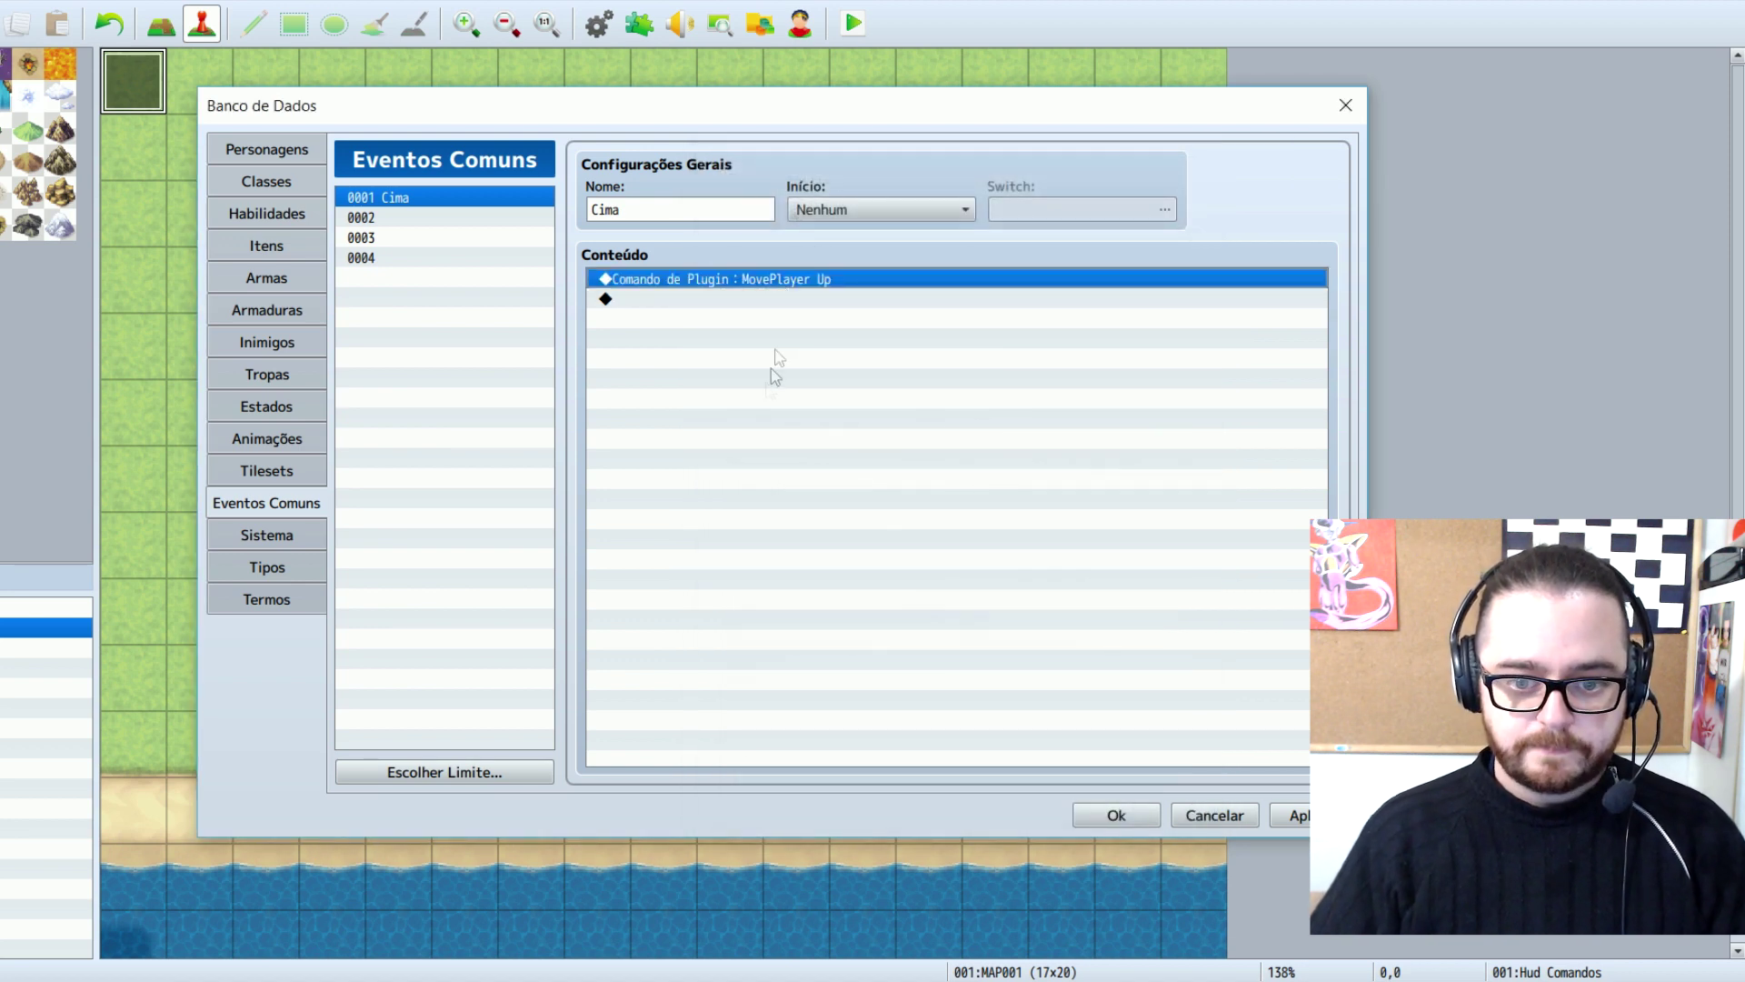
Name common events 0002, 0003 and 0004 "Baixo", "Esquerda" and "Direita"
left_click(477, 218)
type("Baixao")
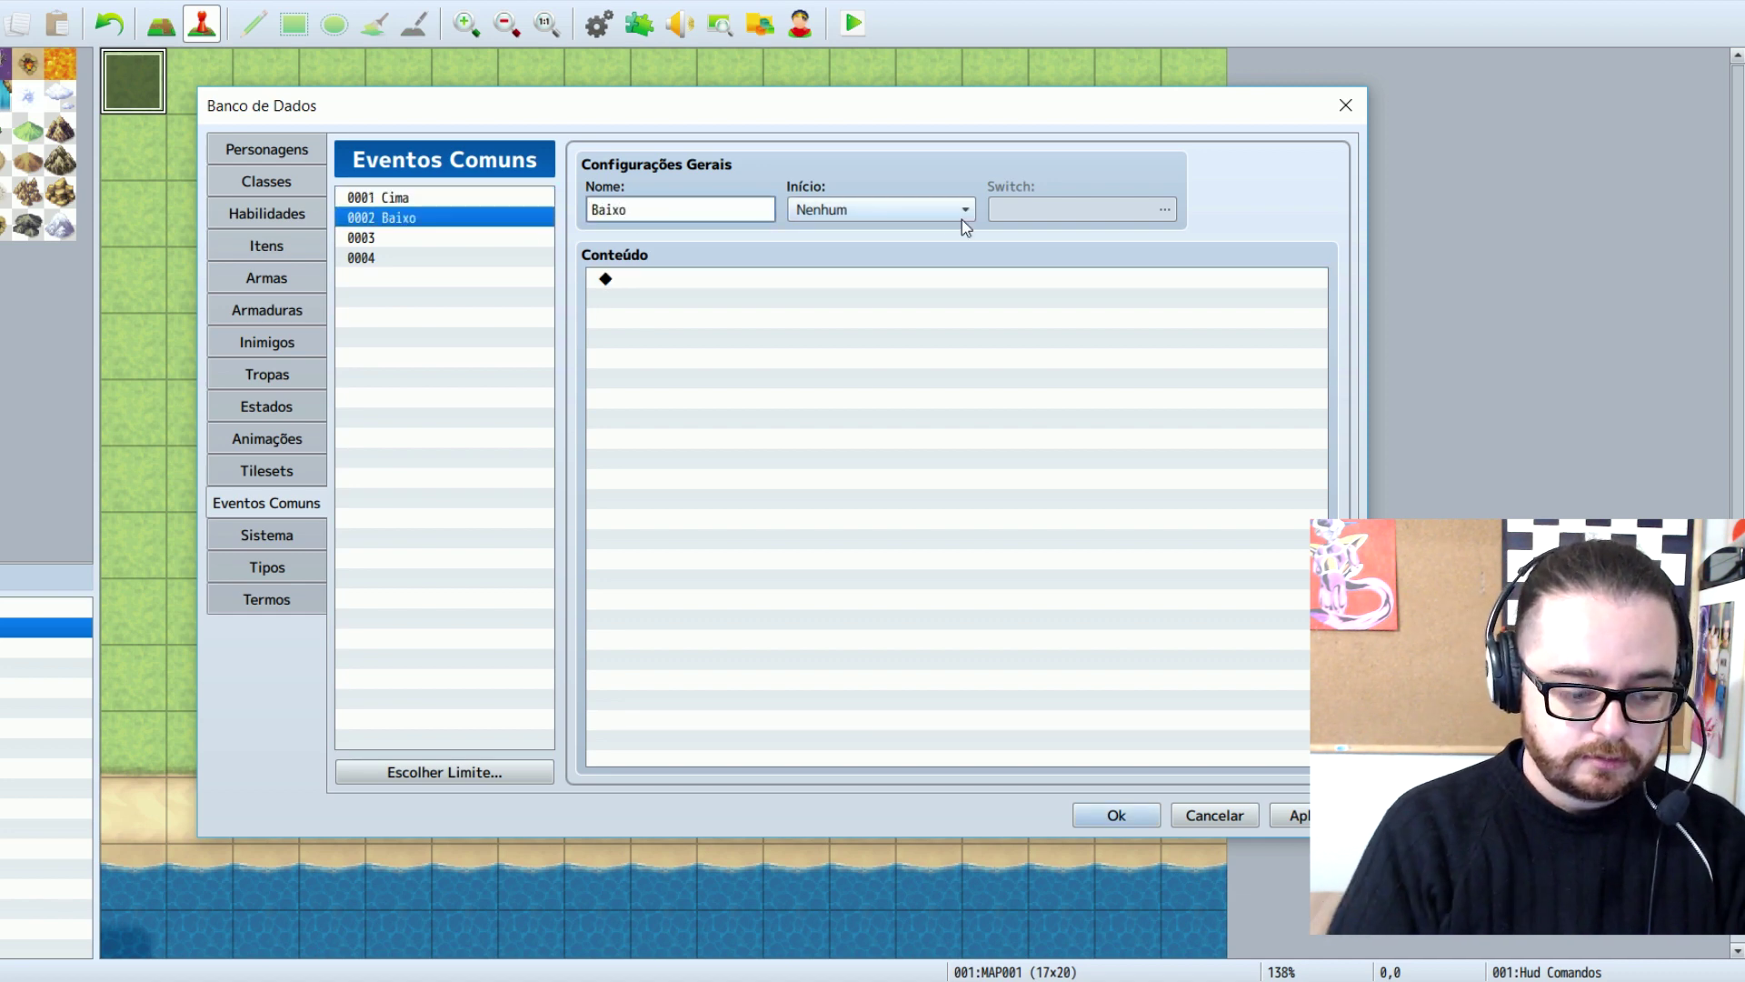
key("Down")
type("D")
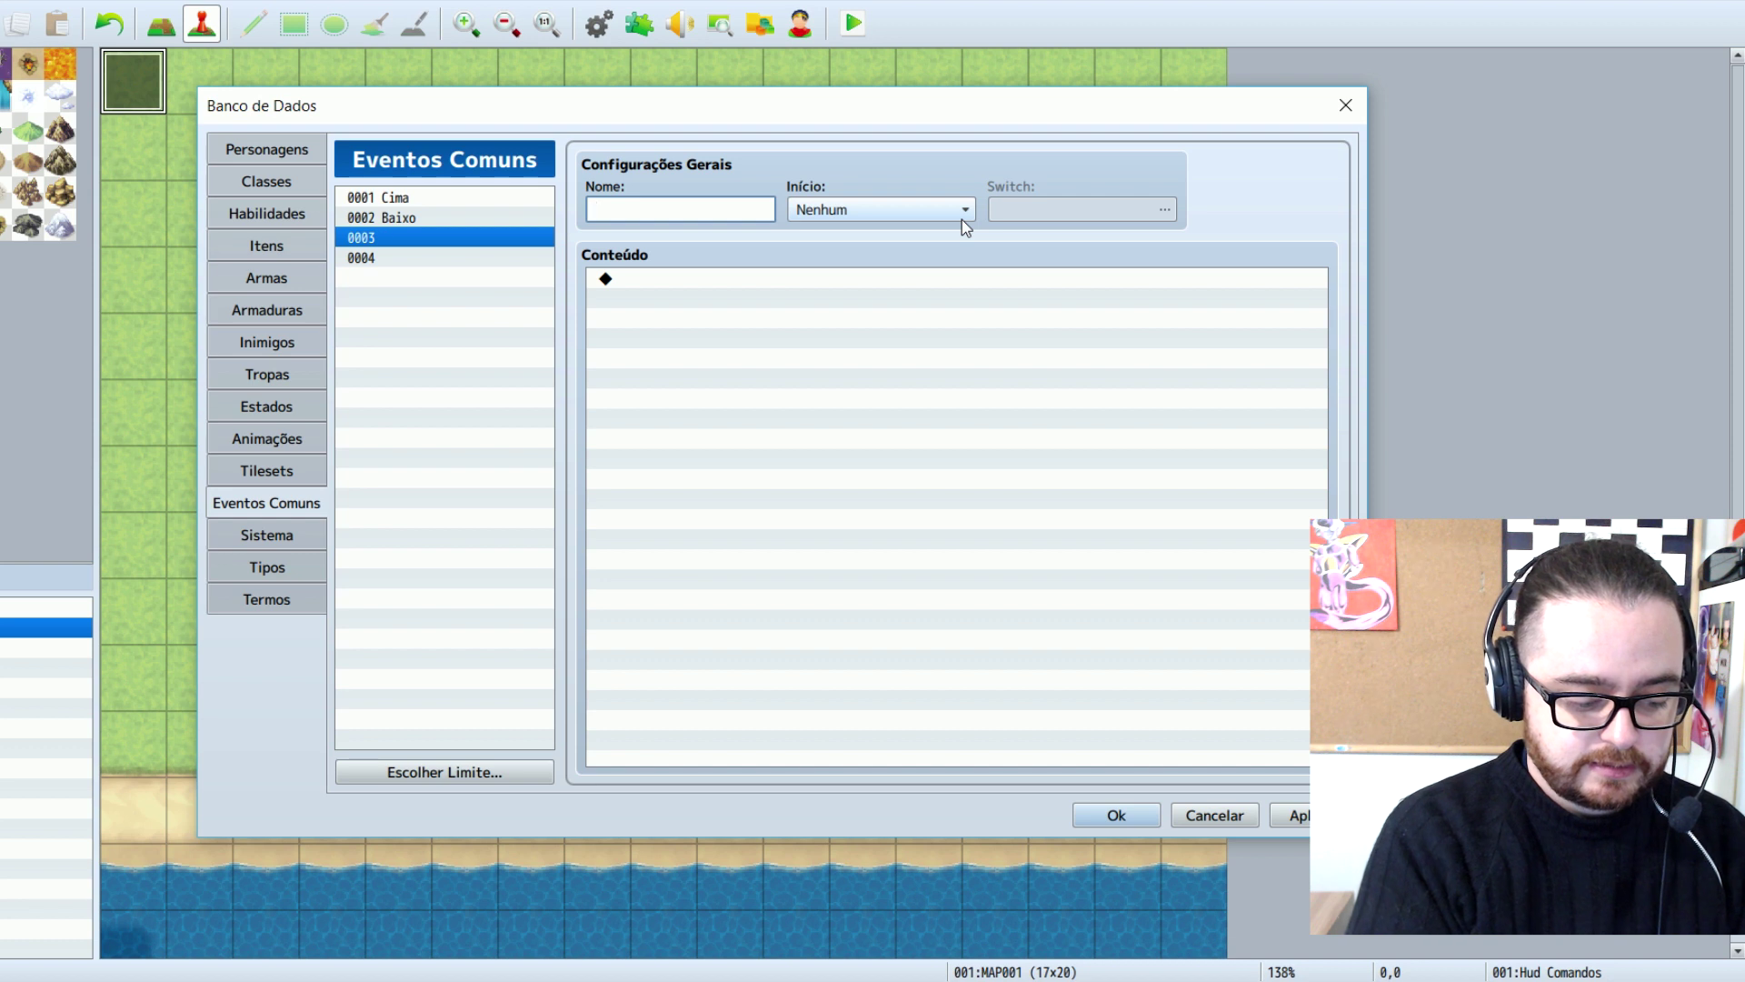
type("squerda")
key("Down")
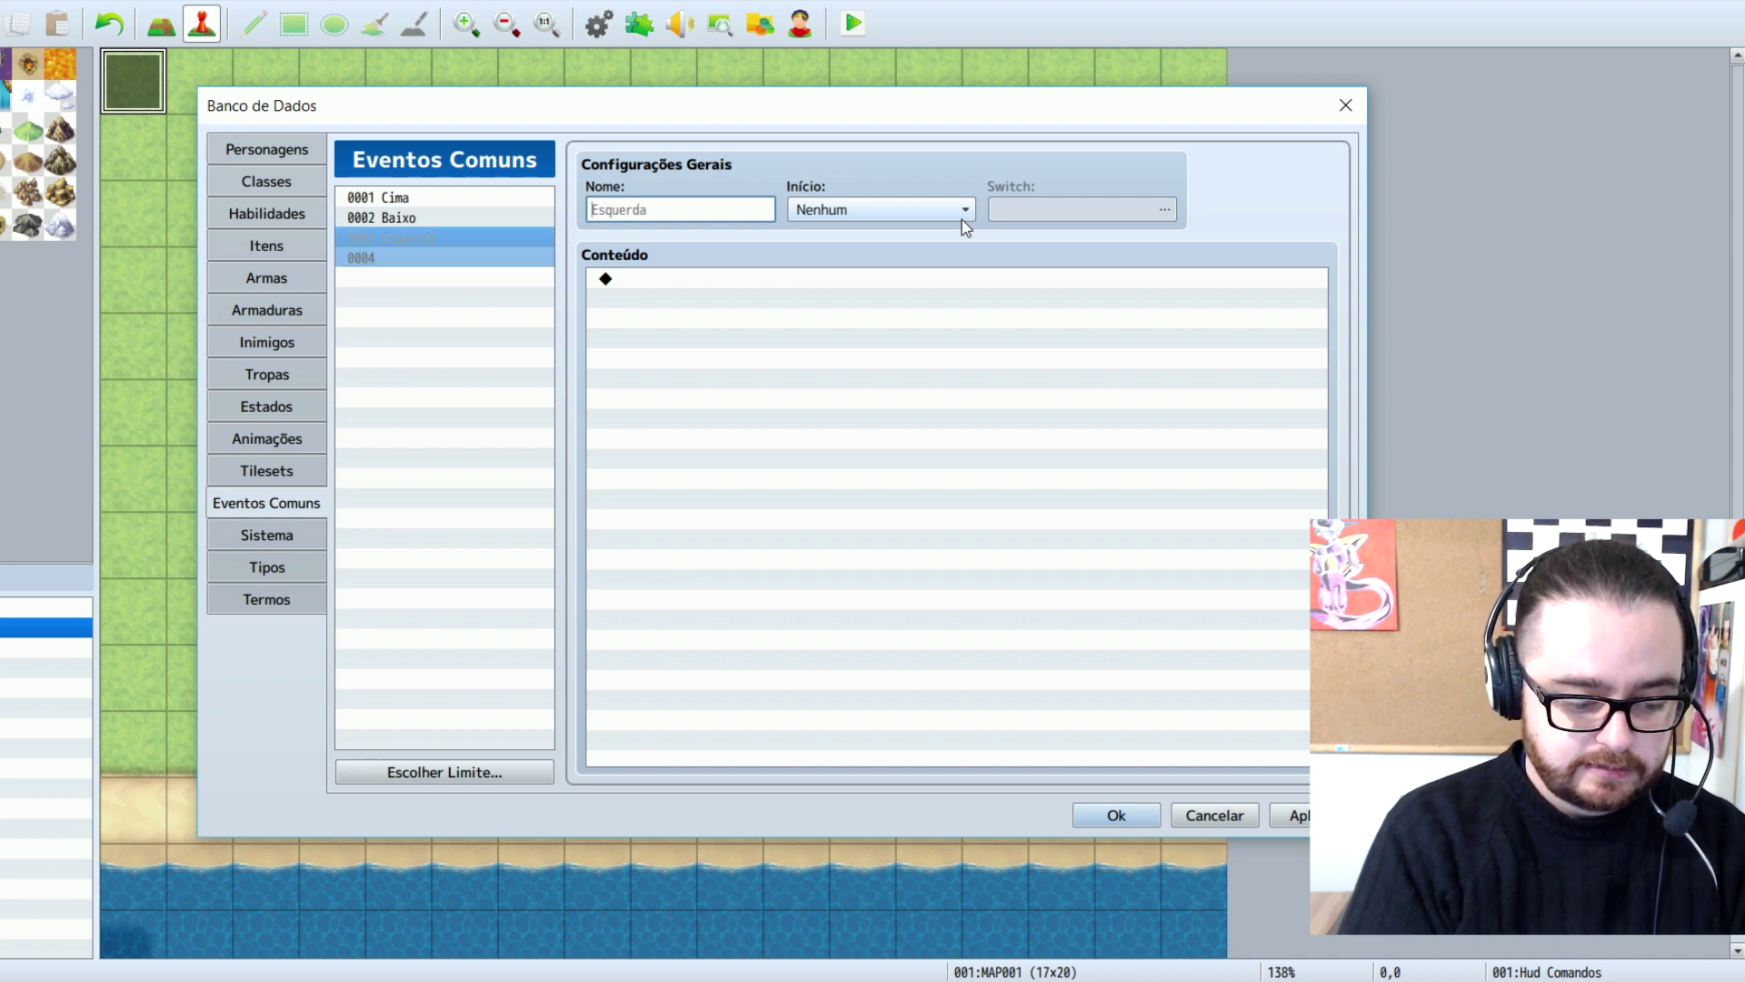
type("Direita")
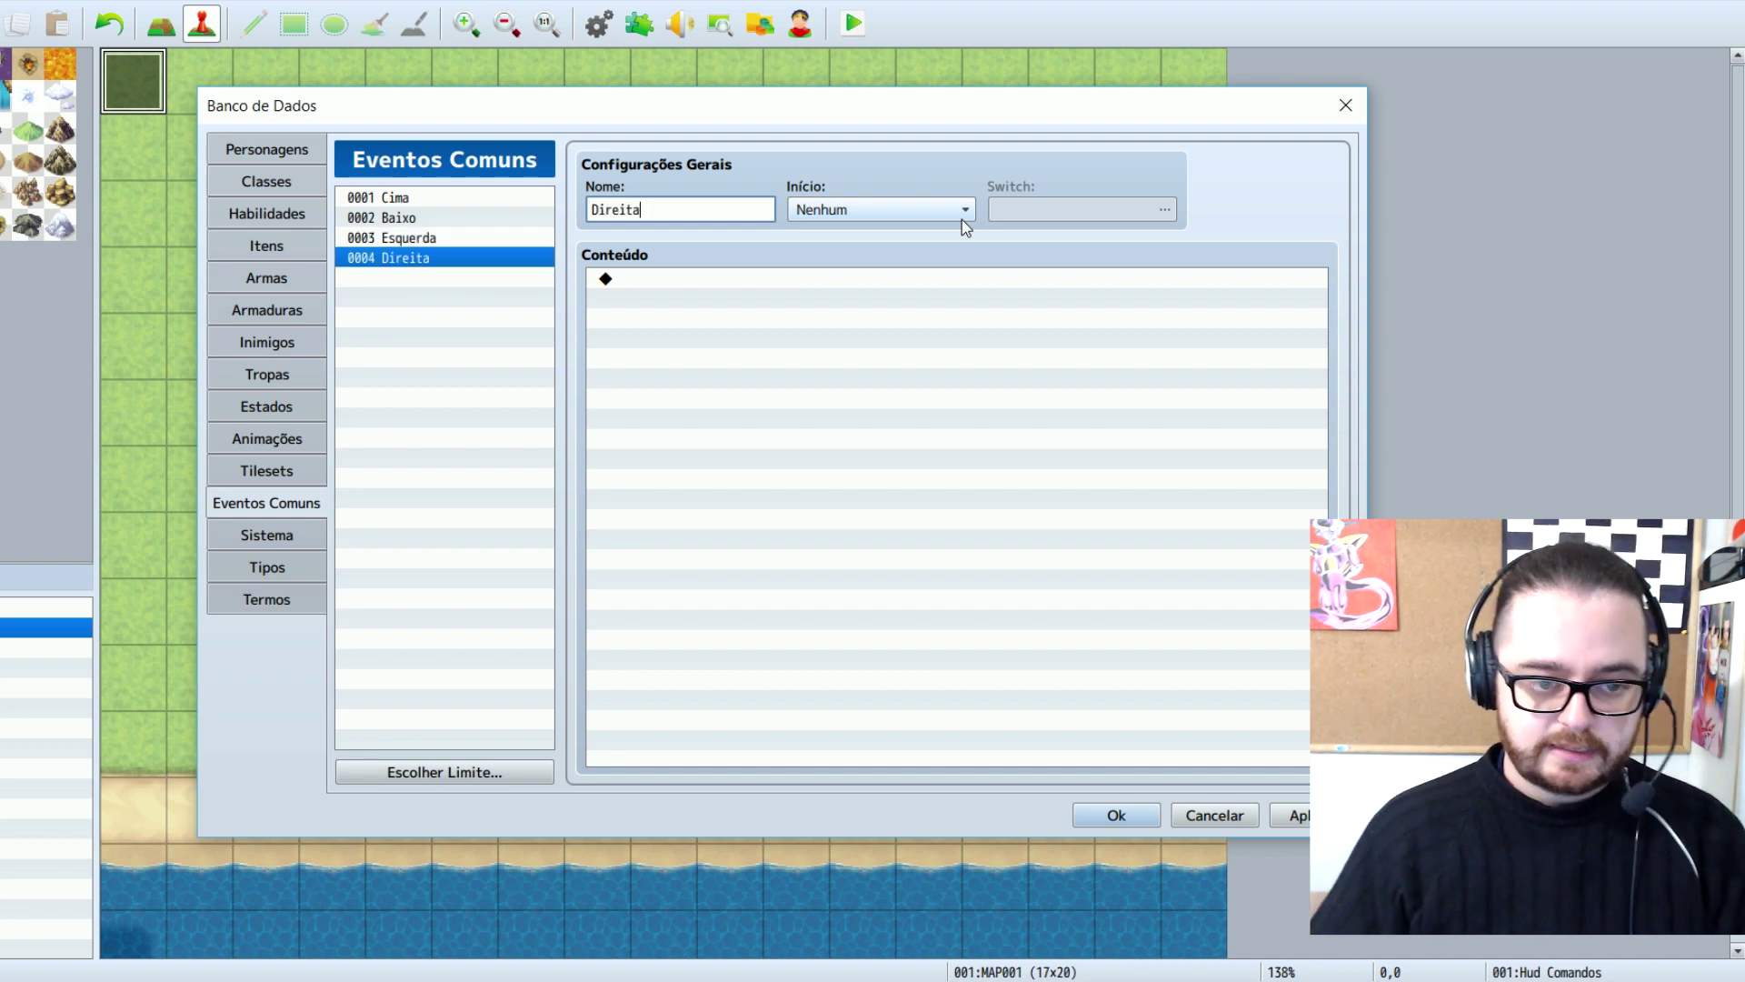
Copy the plugin command from the Cima common event into the Baixo common event
left_click(392, 220)
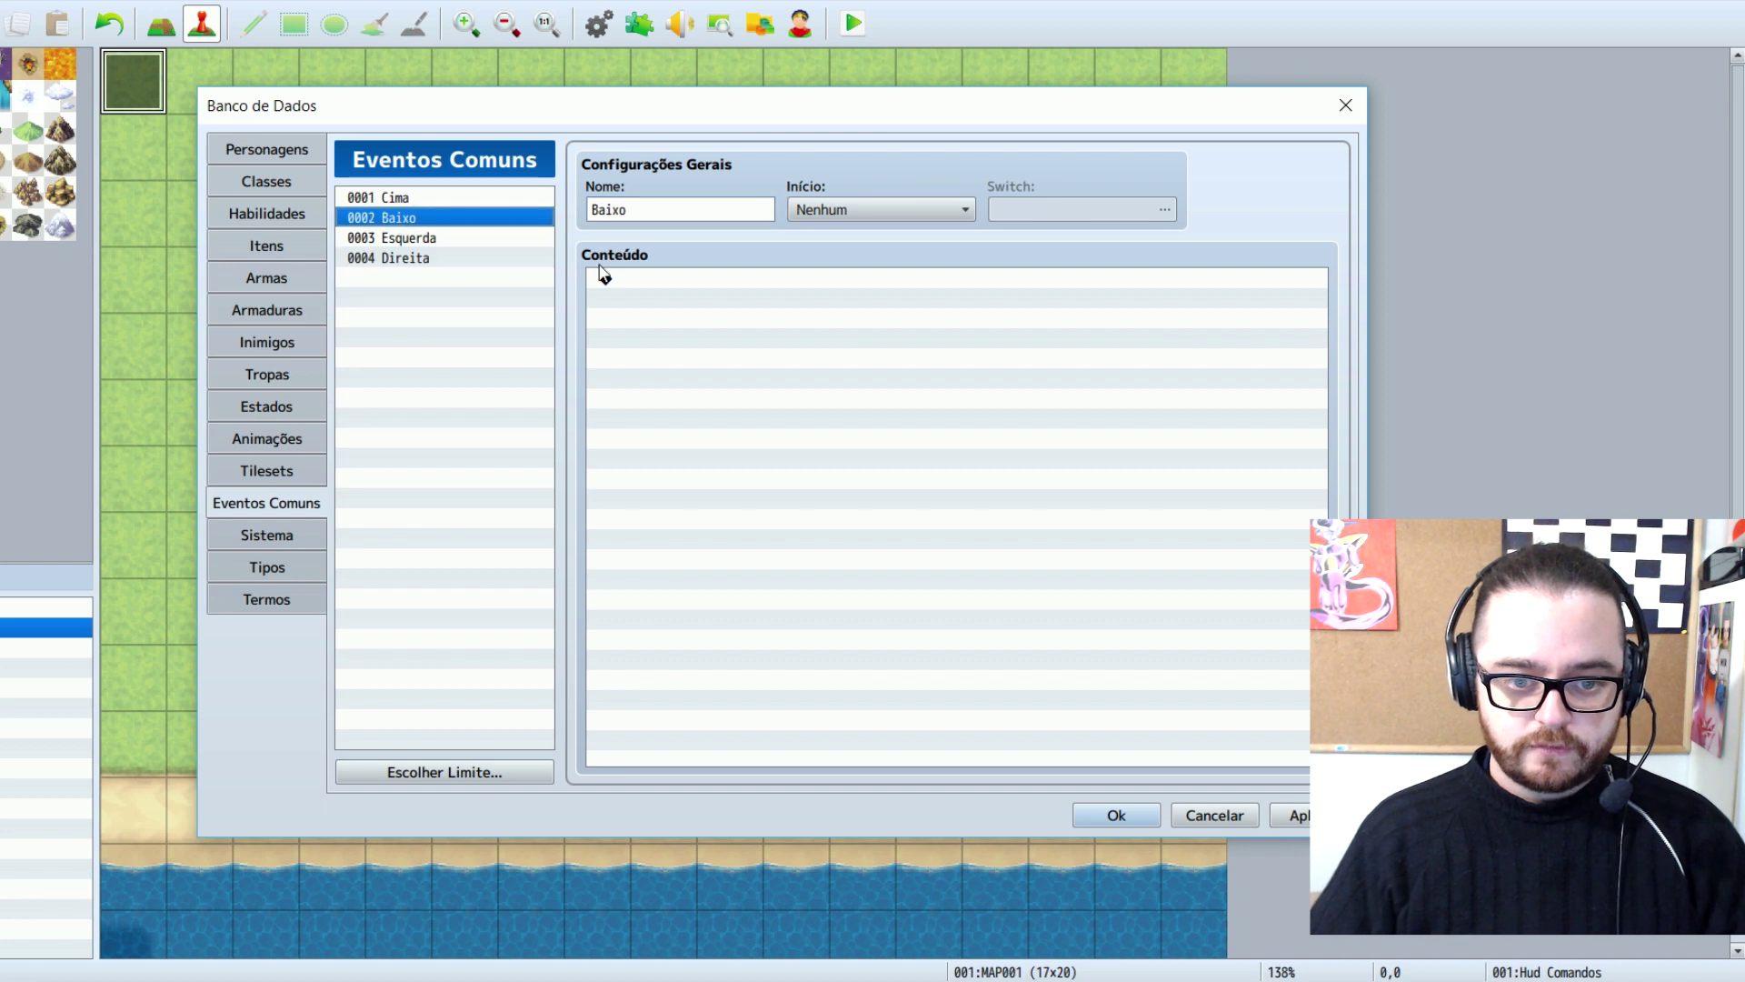
left_click(485, 198)
left_click(705, 298)
left_click(691, 279)
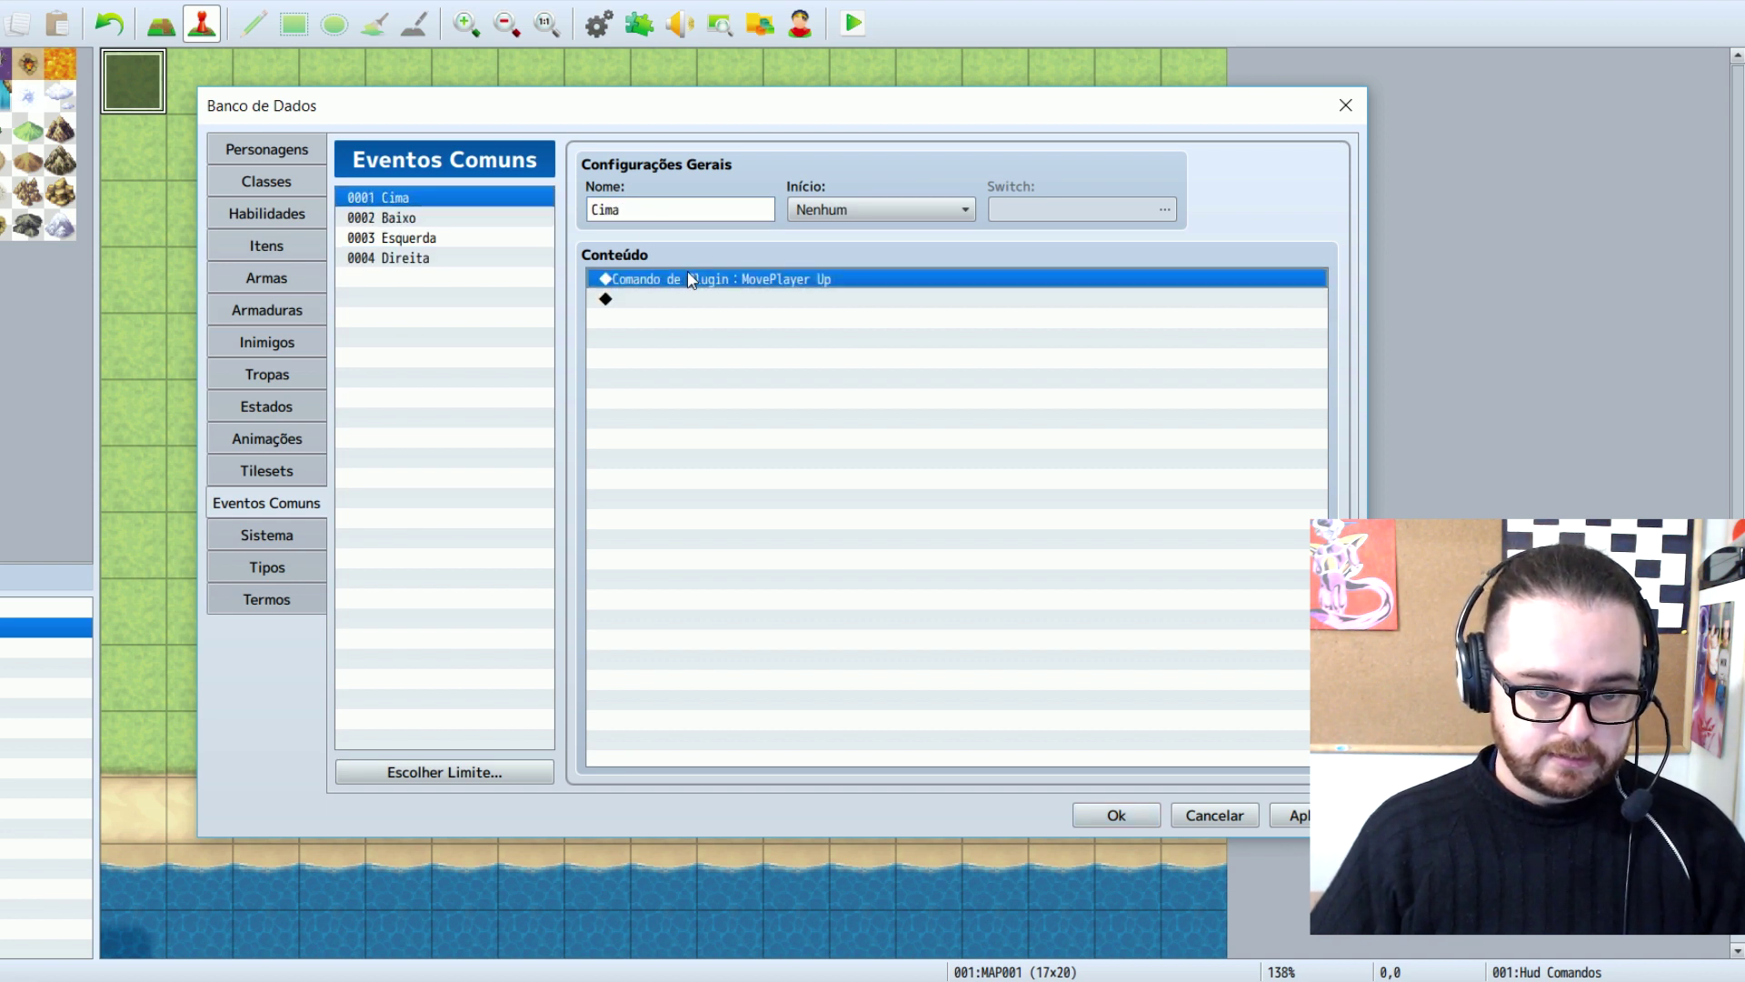
left_click(494, 223)
left_click(772, 288)
key("ctrl+v")
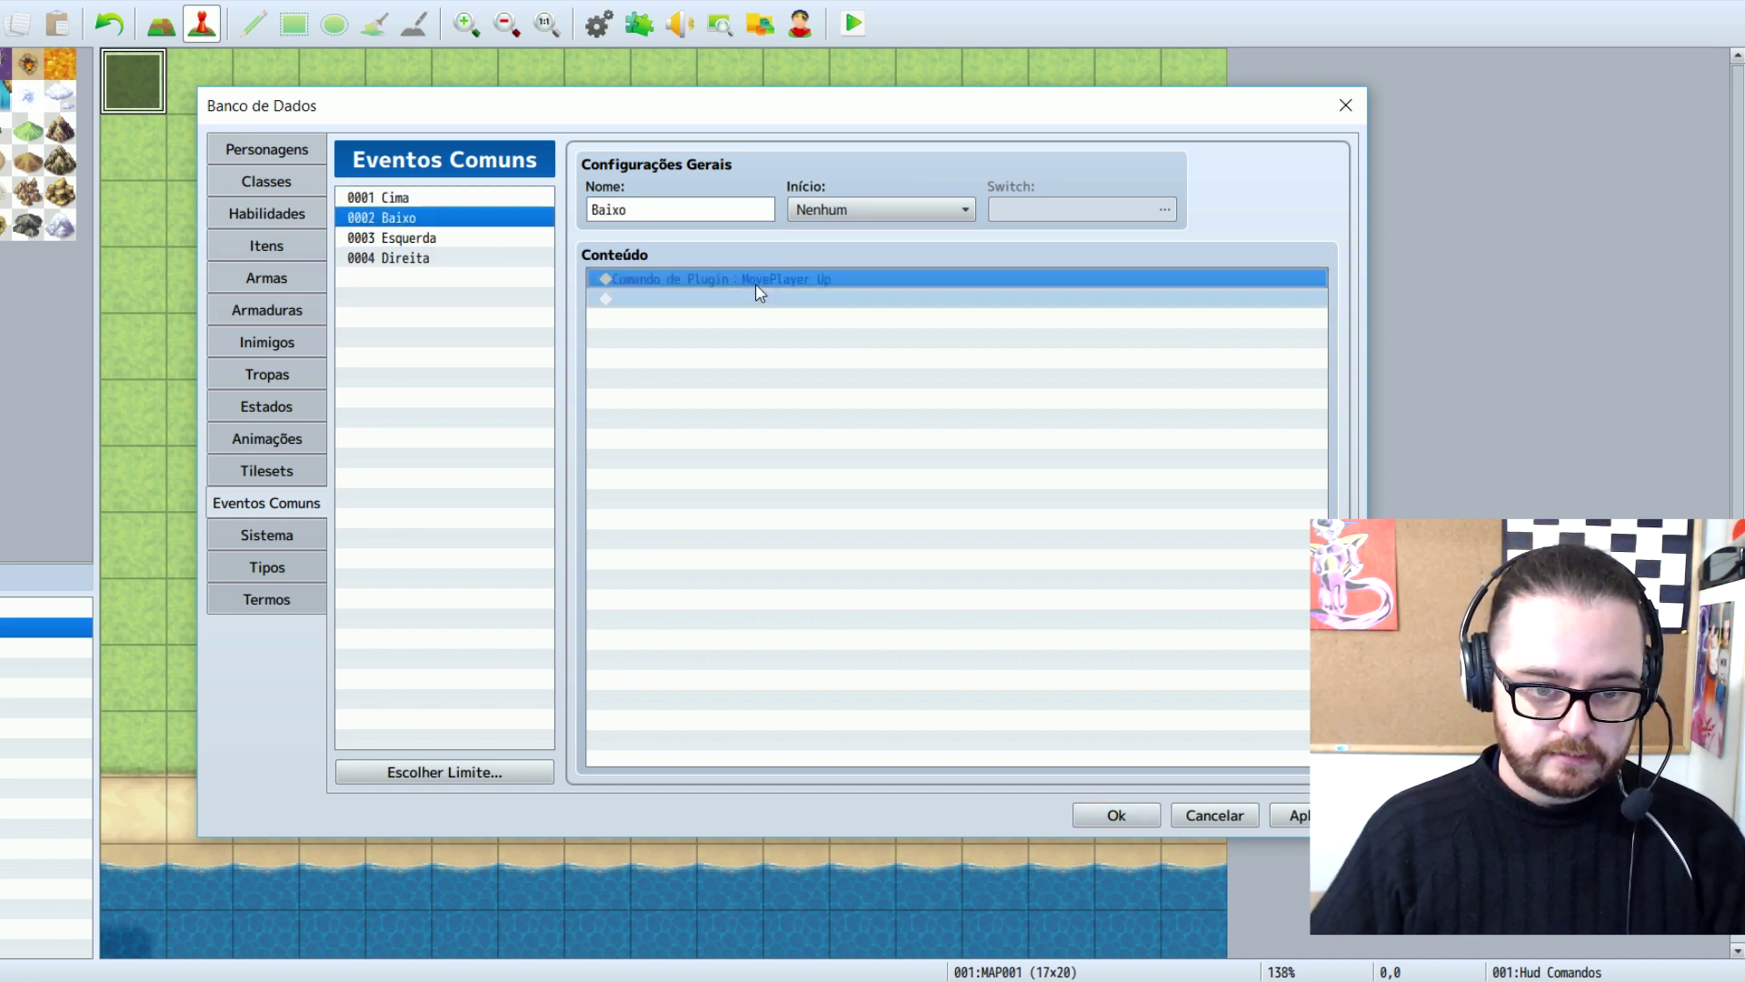
Clear the text of Baixo's plugin command and copy "MovePlayer Down" from the YEP_PictureCommonEvents help
double_click(755, 282)
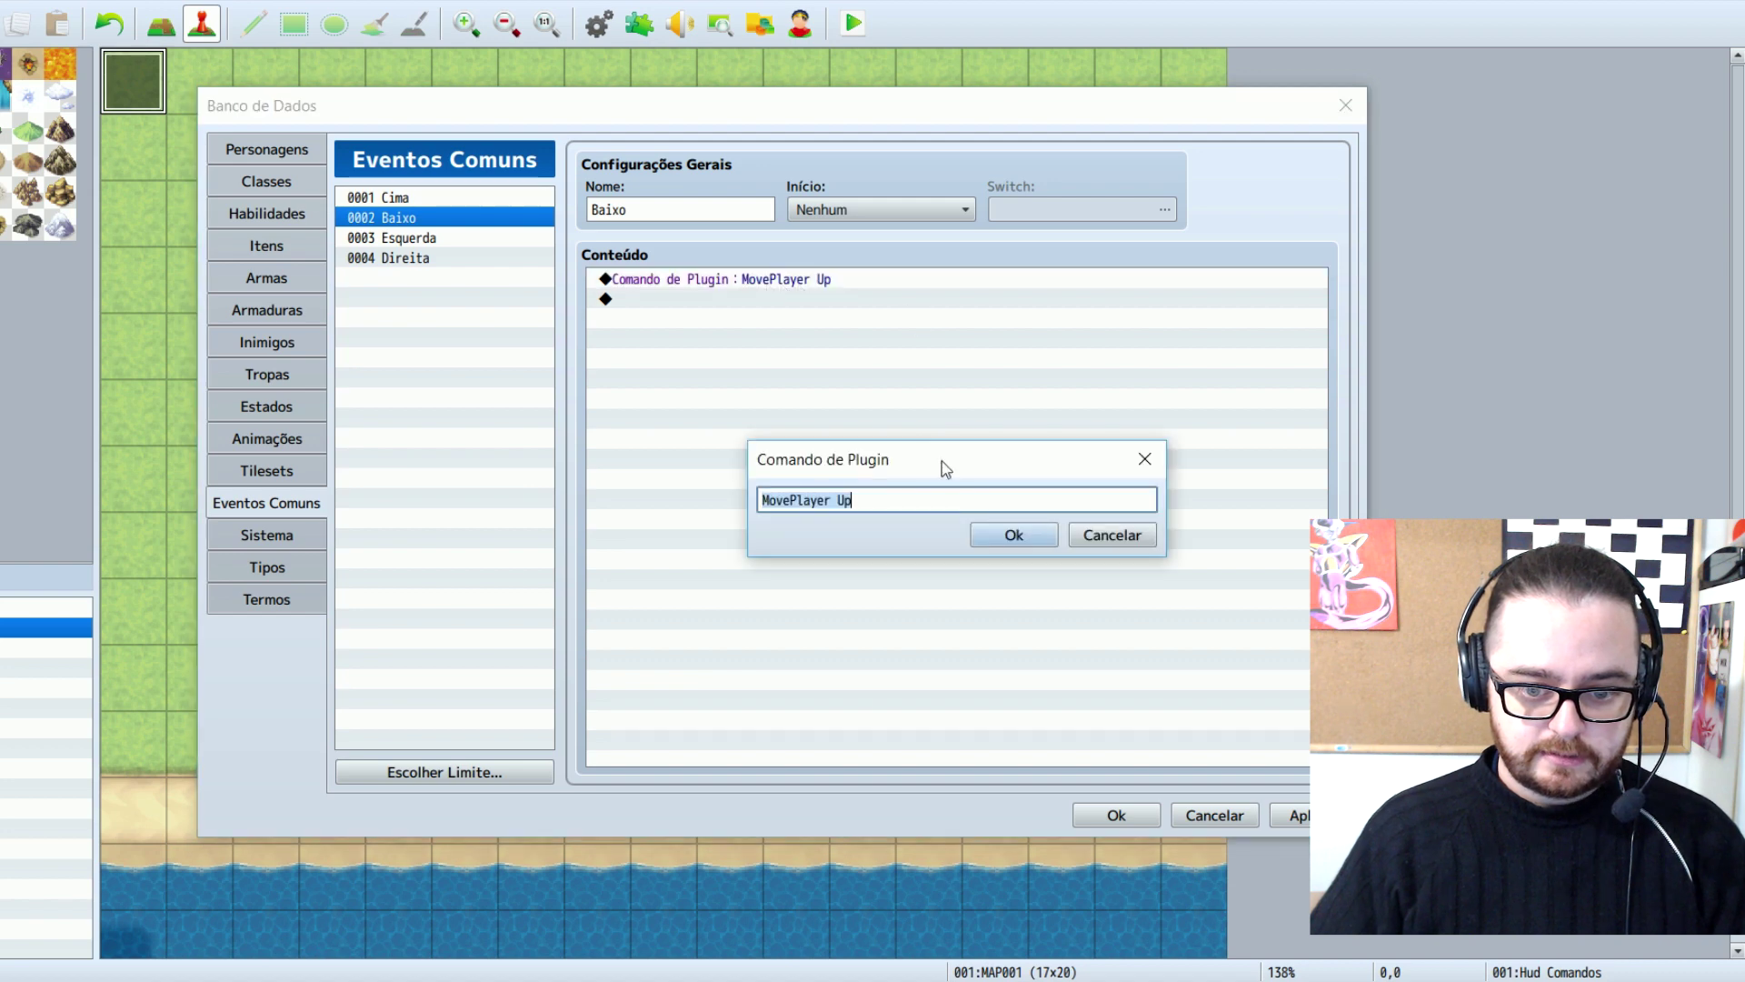
key("BackSpace")
right_click(894, 496)
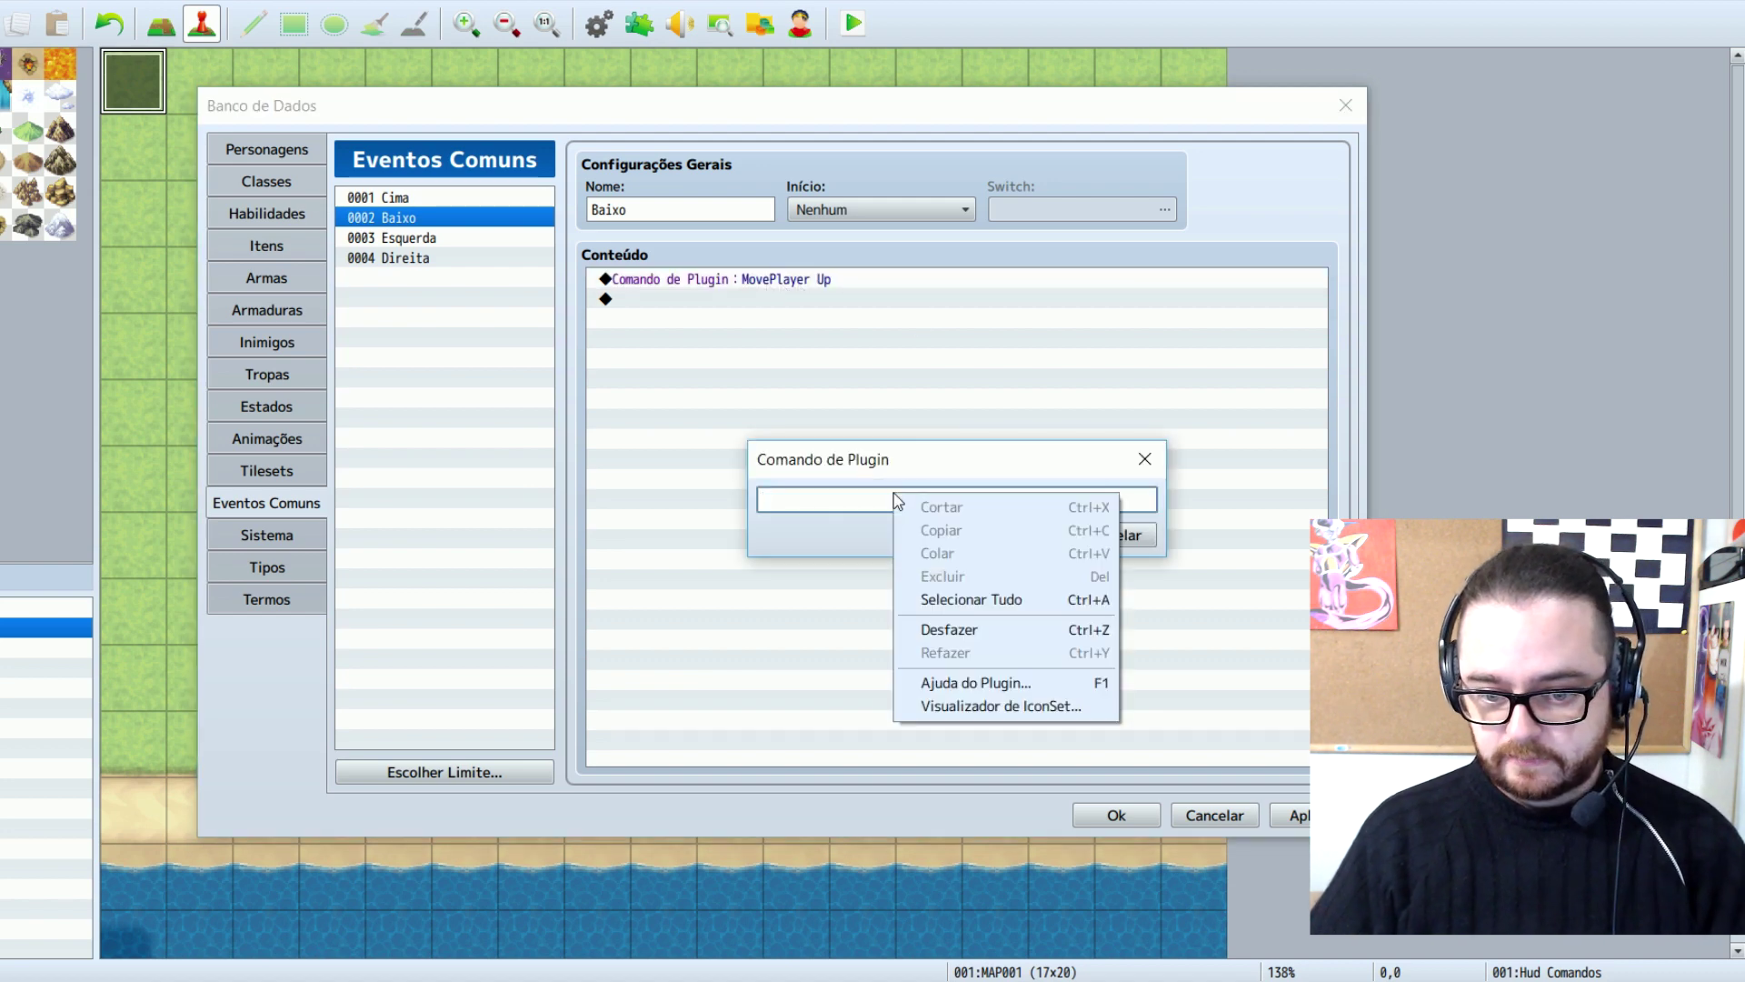
left_click(975, 683)
left_click(691, 354)
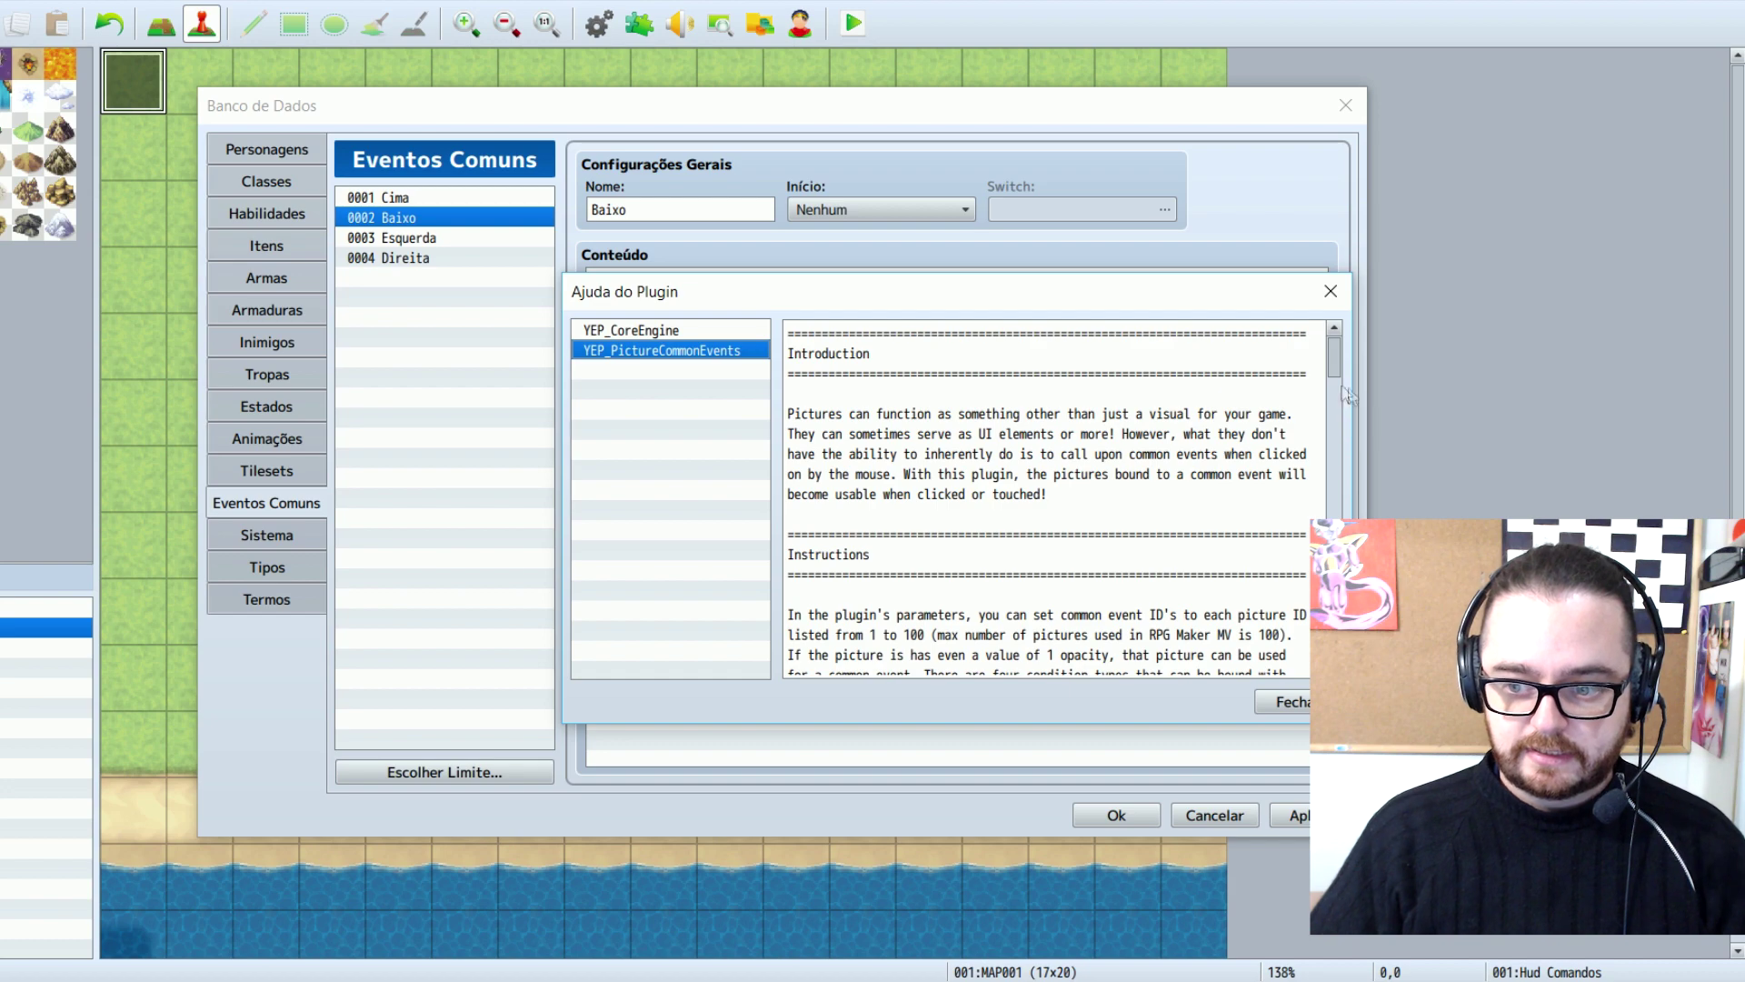
left_click_drag(1336, 363, 1336, 564)
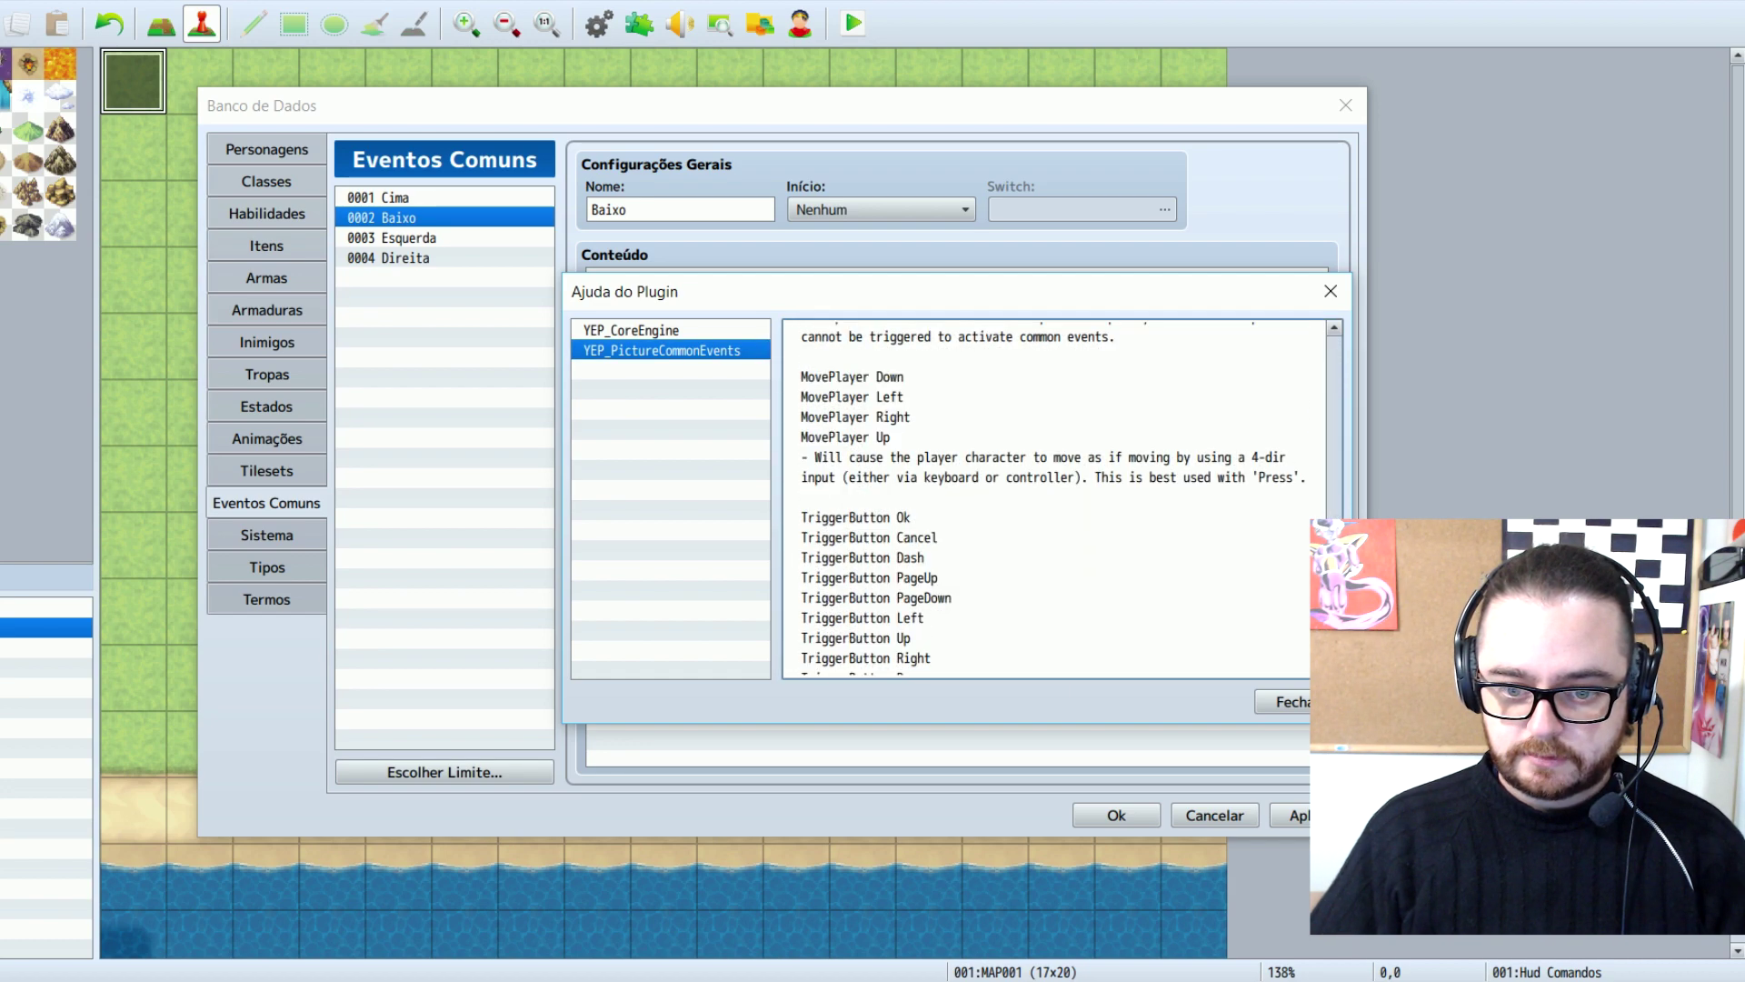
left_click_drag(918, 382, 777, 393)
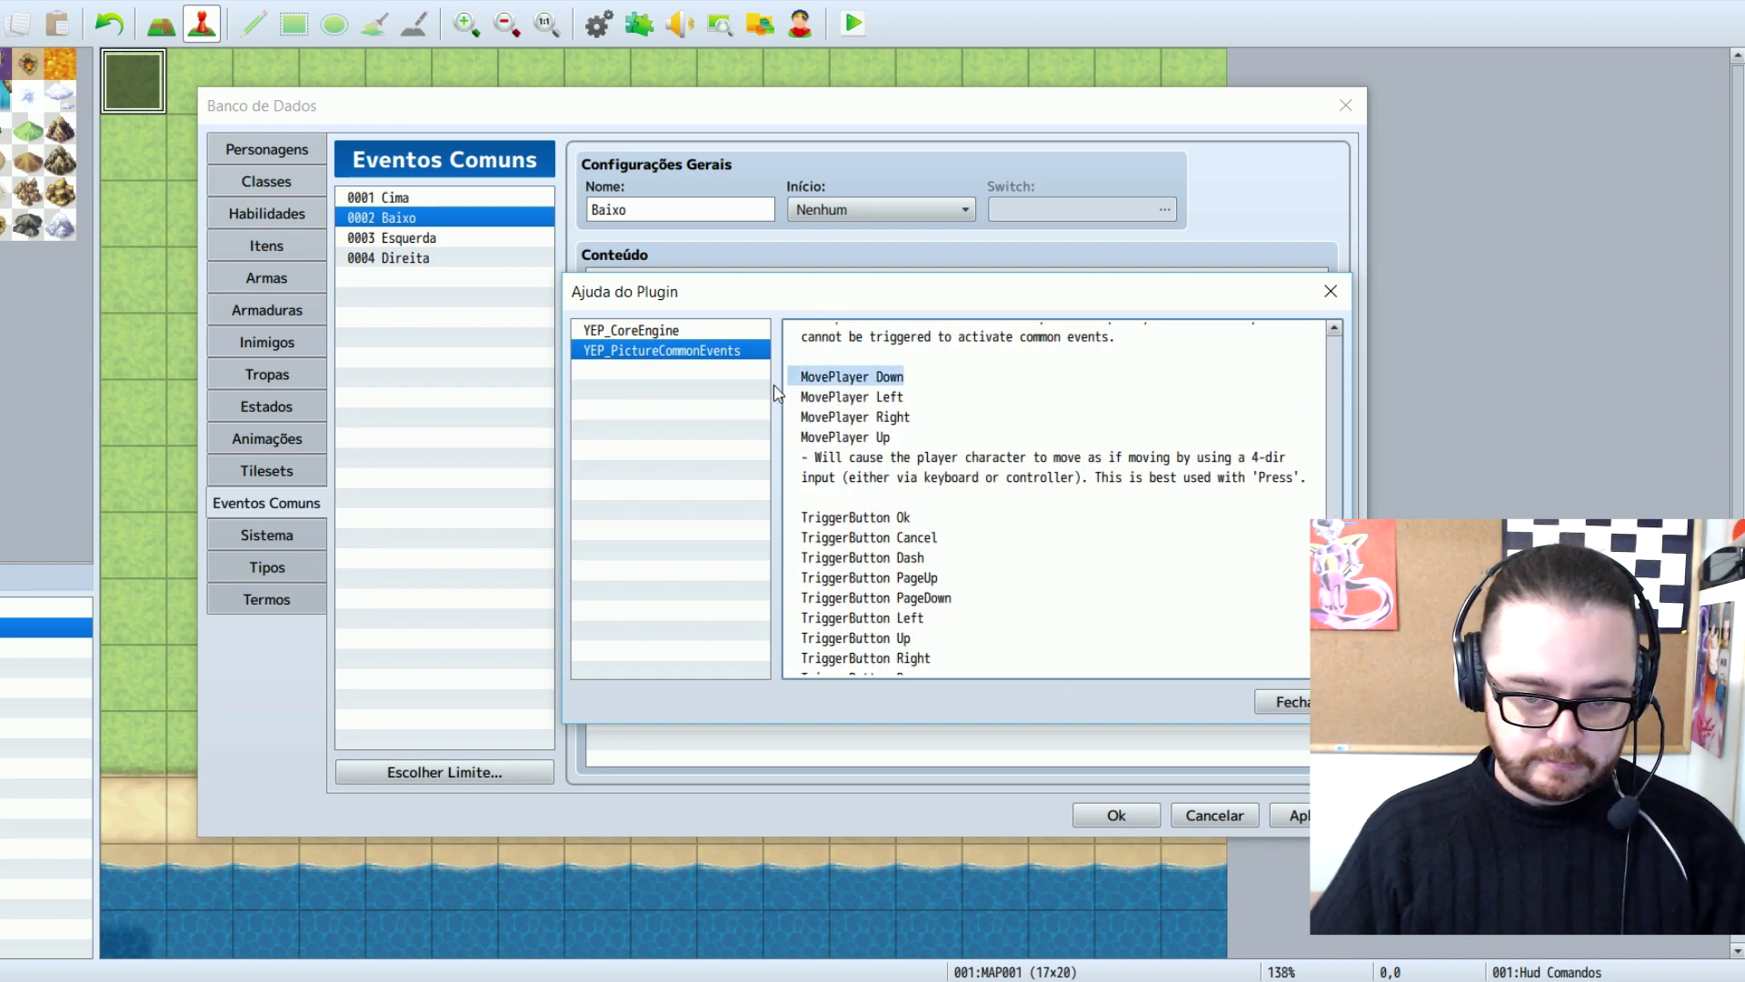
left_click(871, 372)
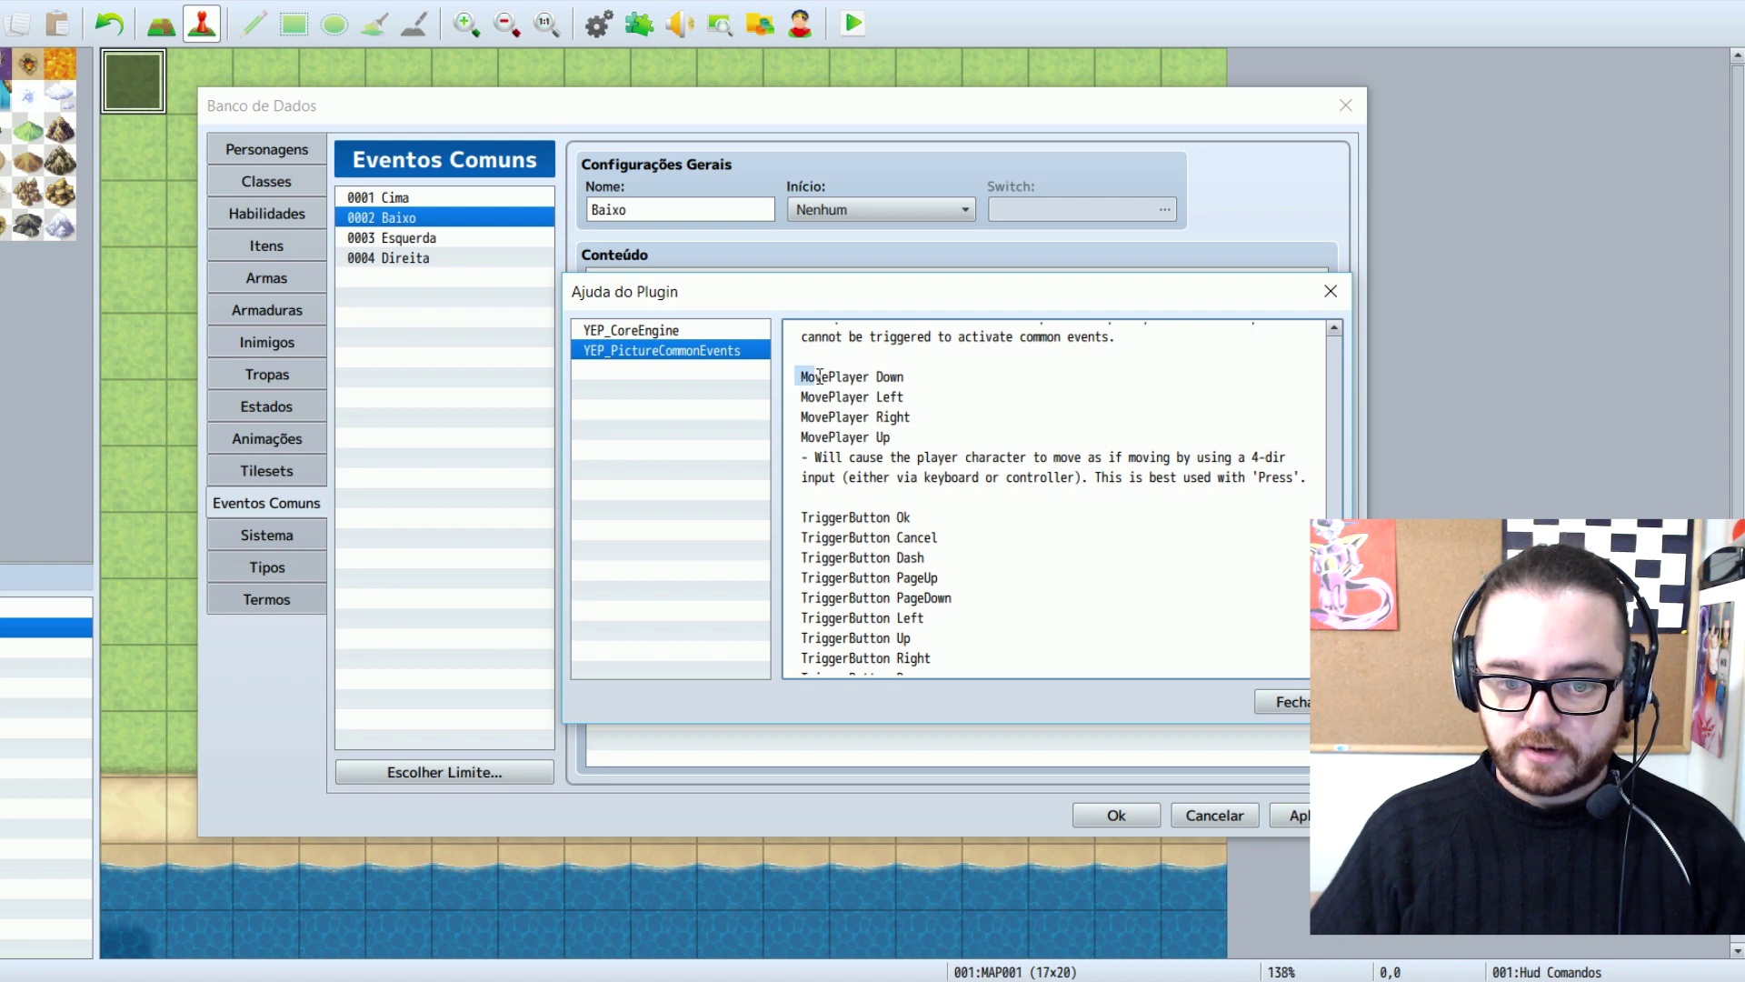
double_click(811, 375)
left_click(811, 374)
left_click_drag(800, 376, 904, 377)
key("ctrl+c")
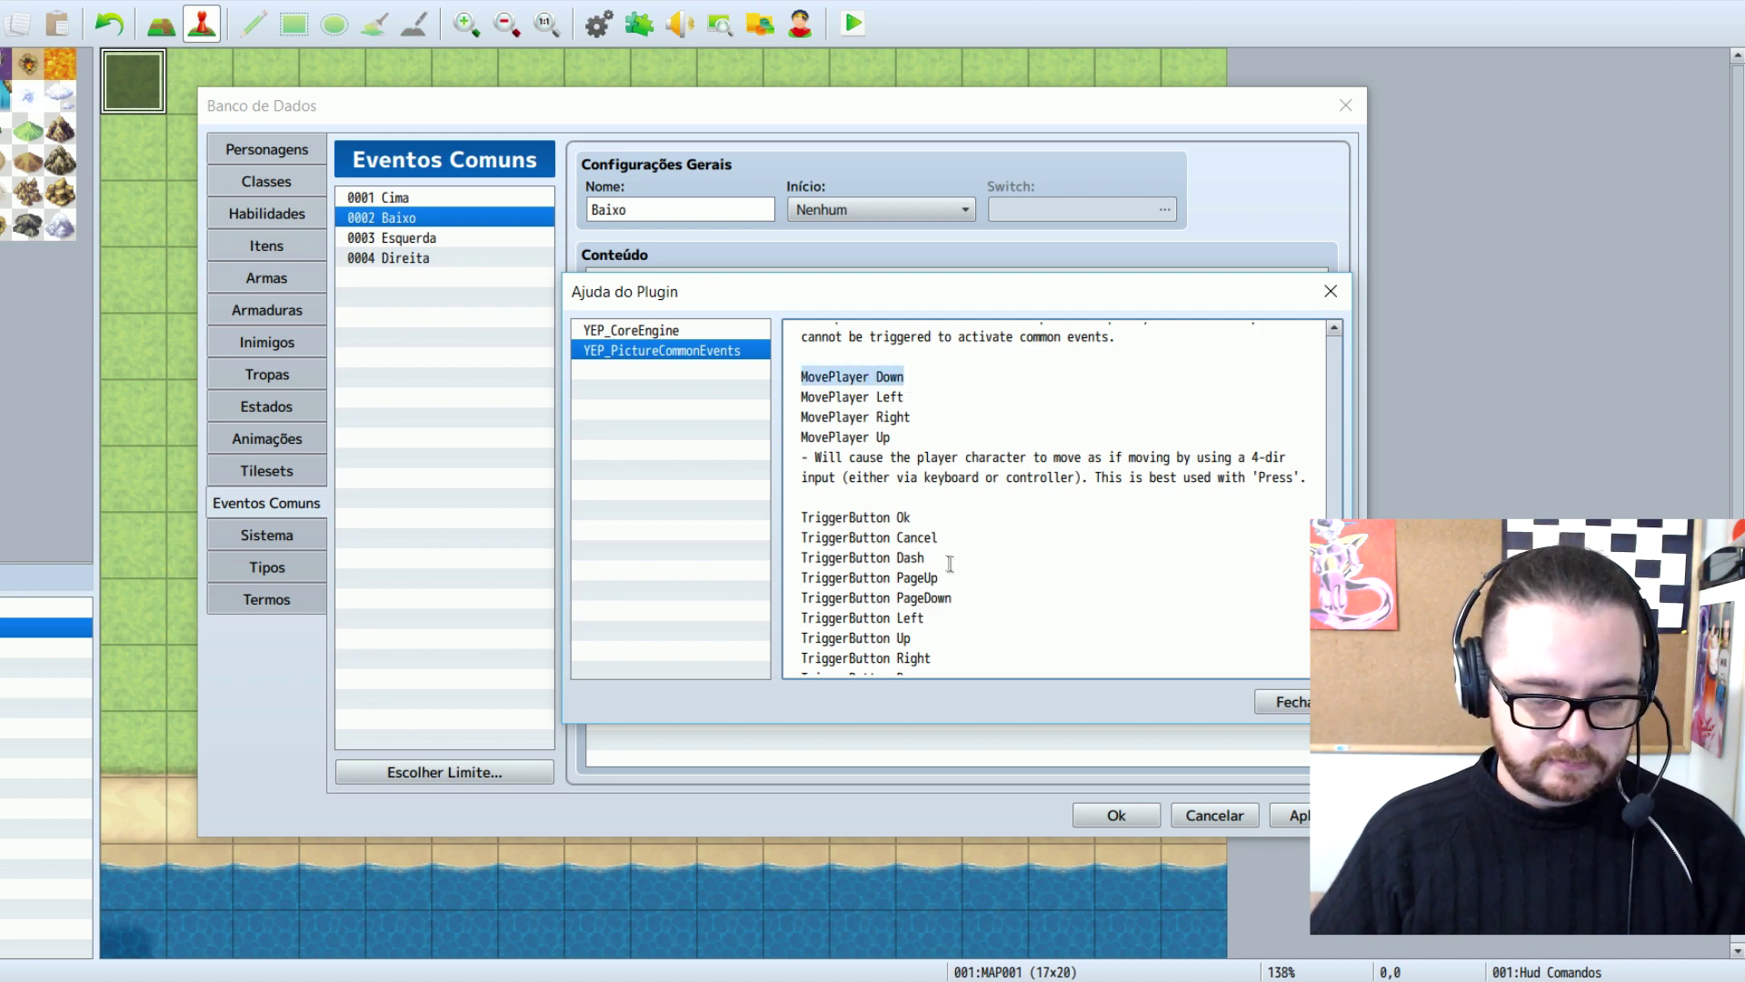
Close the plugin help and set Baixo's plugin command to "MovePlayer Down"
left_click(1286, 701)
key("ctrl+v")
left_click_drag(989, 493, 636, 498)
key("Return")
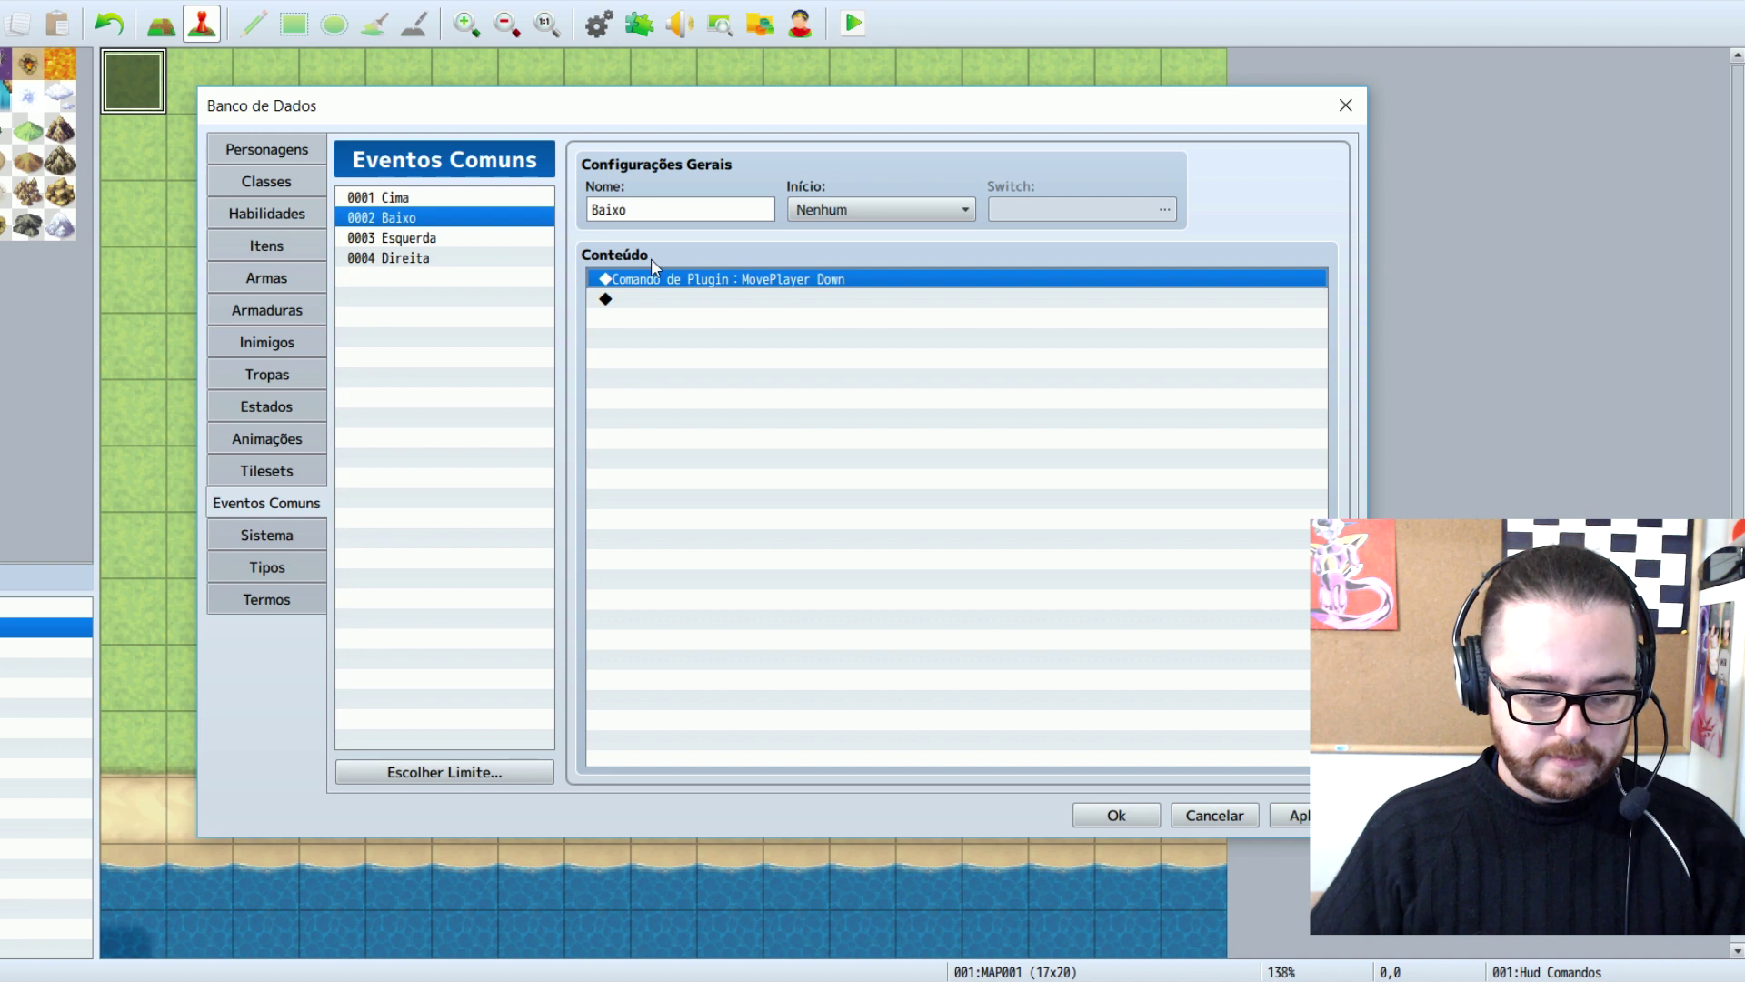
Paste the copied plugin command into the Esquerda common event and set it to "MovePlayer Left"
left_click(489, 256)
left_click(488, 237)
key("ctrl+v")
double_click(718, 282)
double_click(847, 501)
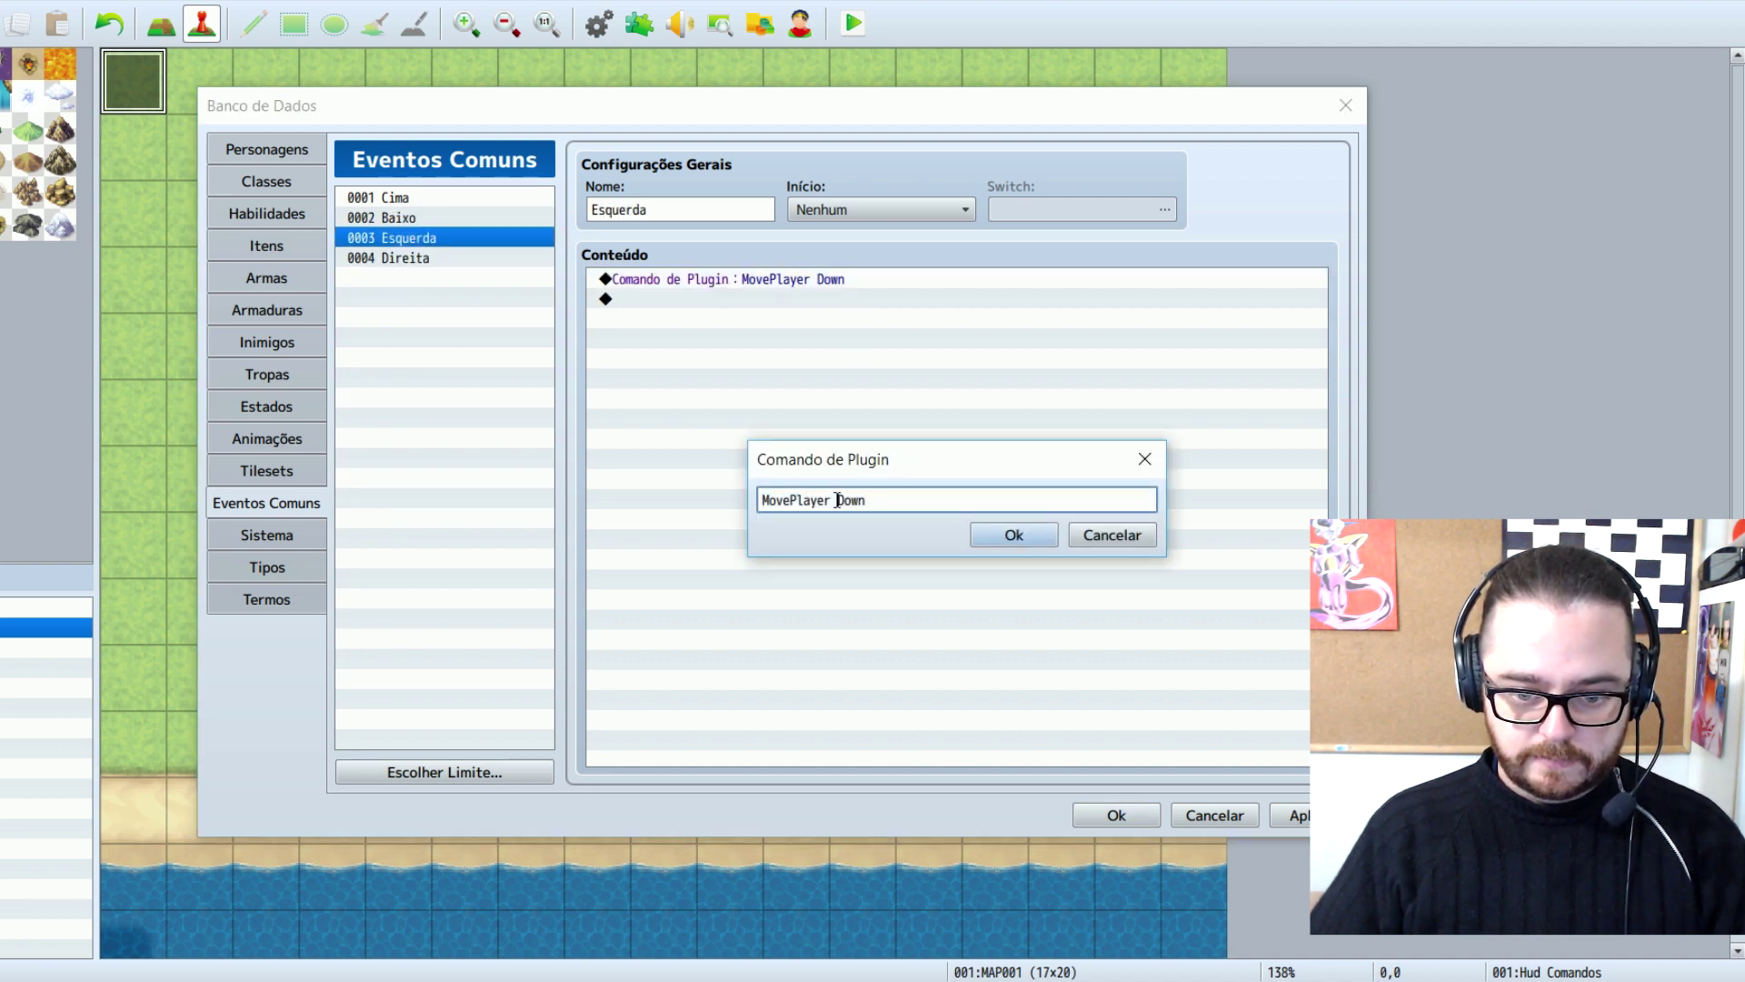
type("Left")
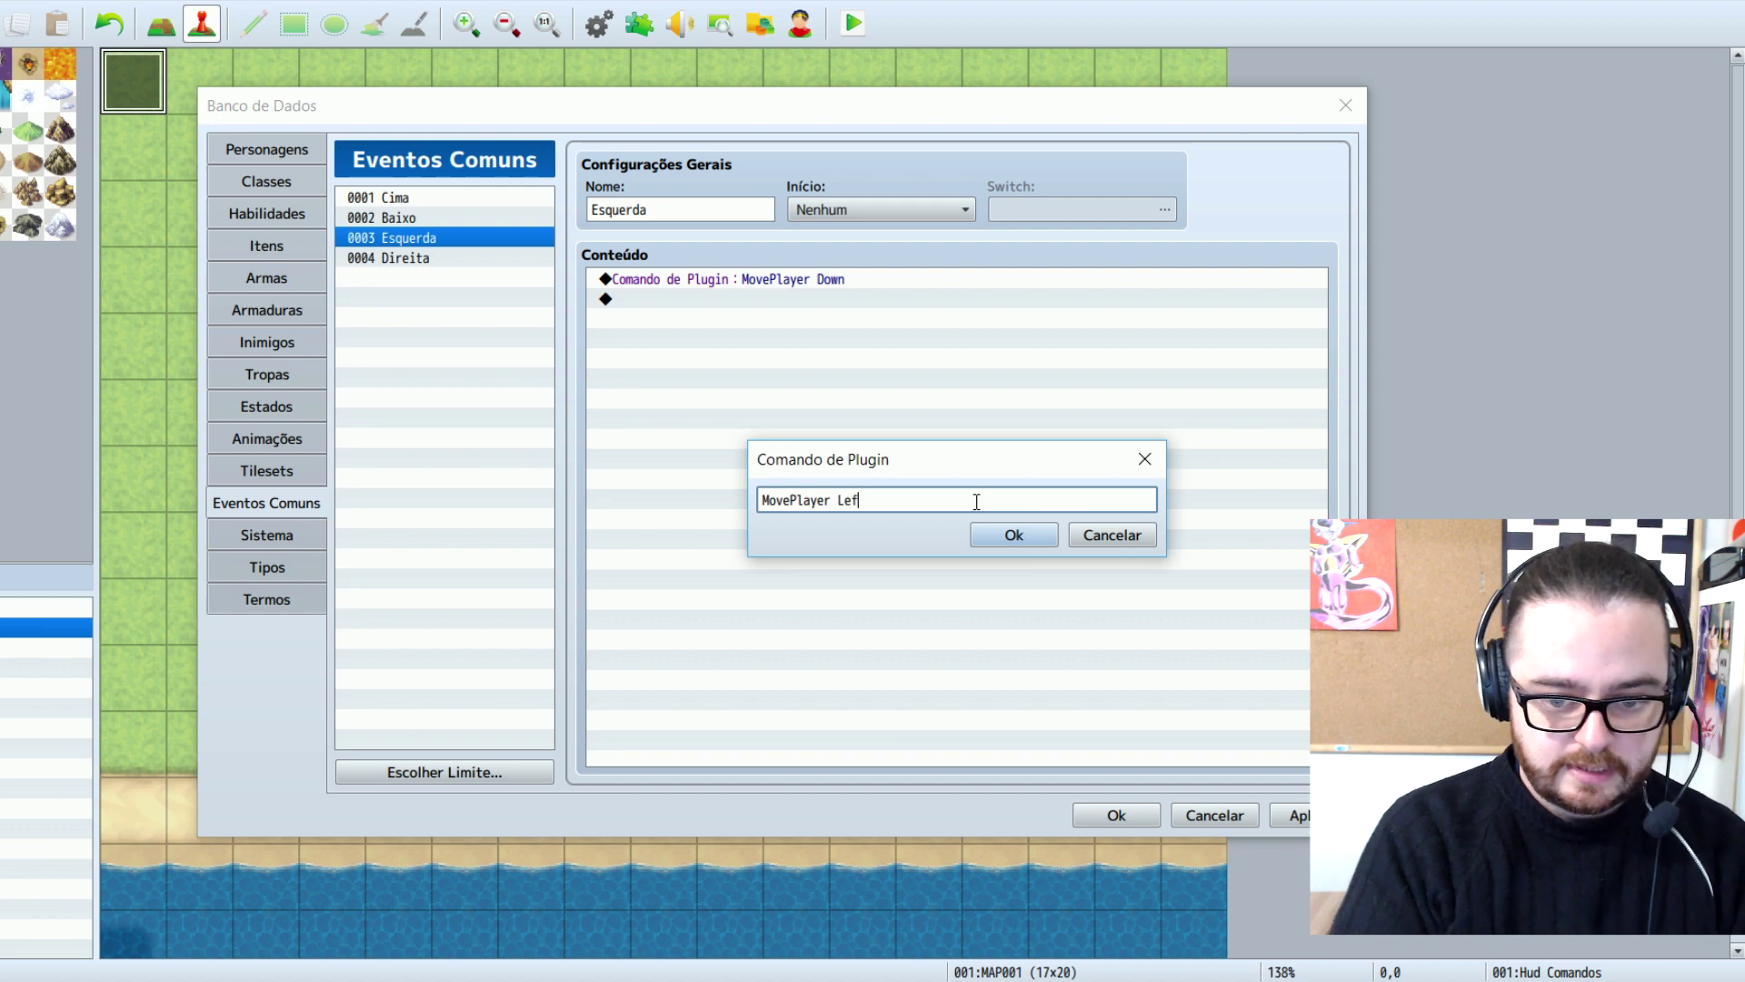
key("Return")
Paste the plugin command into the Direita common event, set it to "MovePlayer Right", and save the database changes
left_click(405, 258)
left_click(740, 283)
key("ctrl+v")
double_click(754, 282)
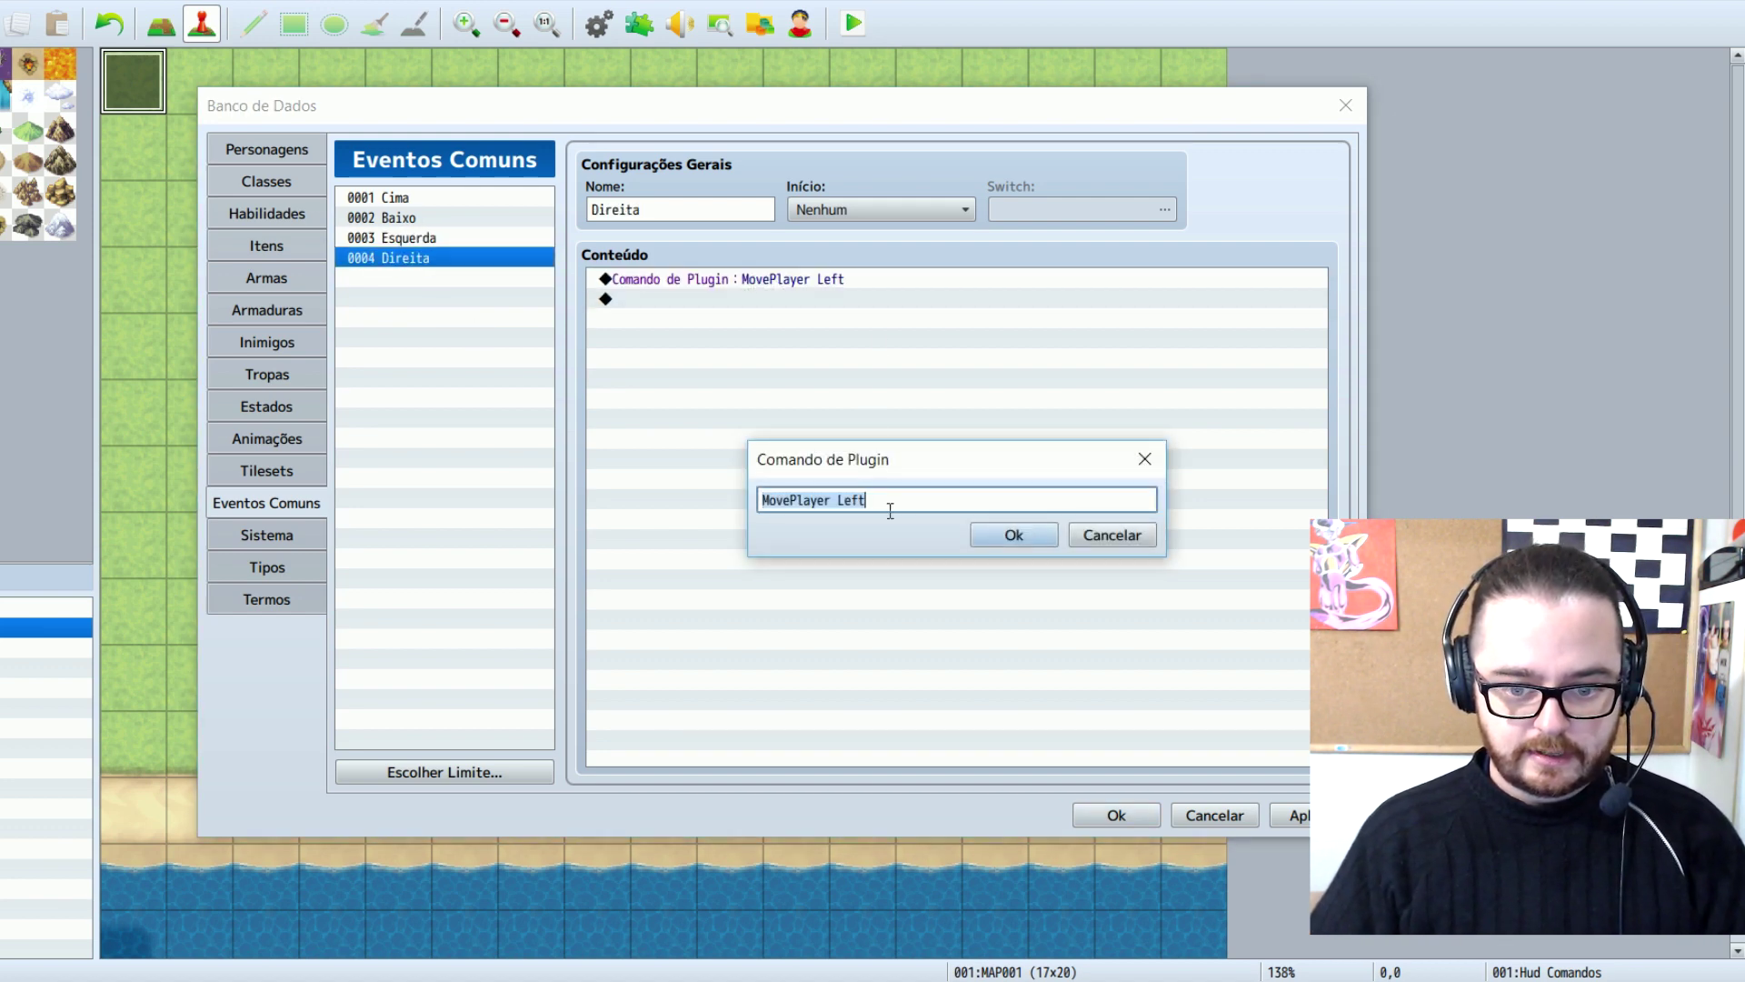
left_click_drag(837, 502, 865, 503)
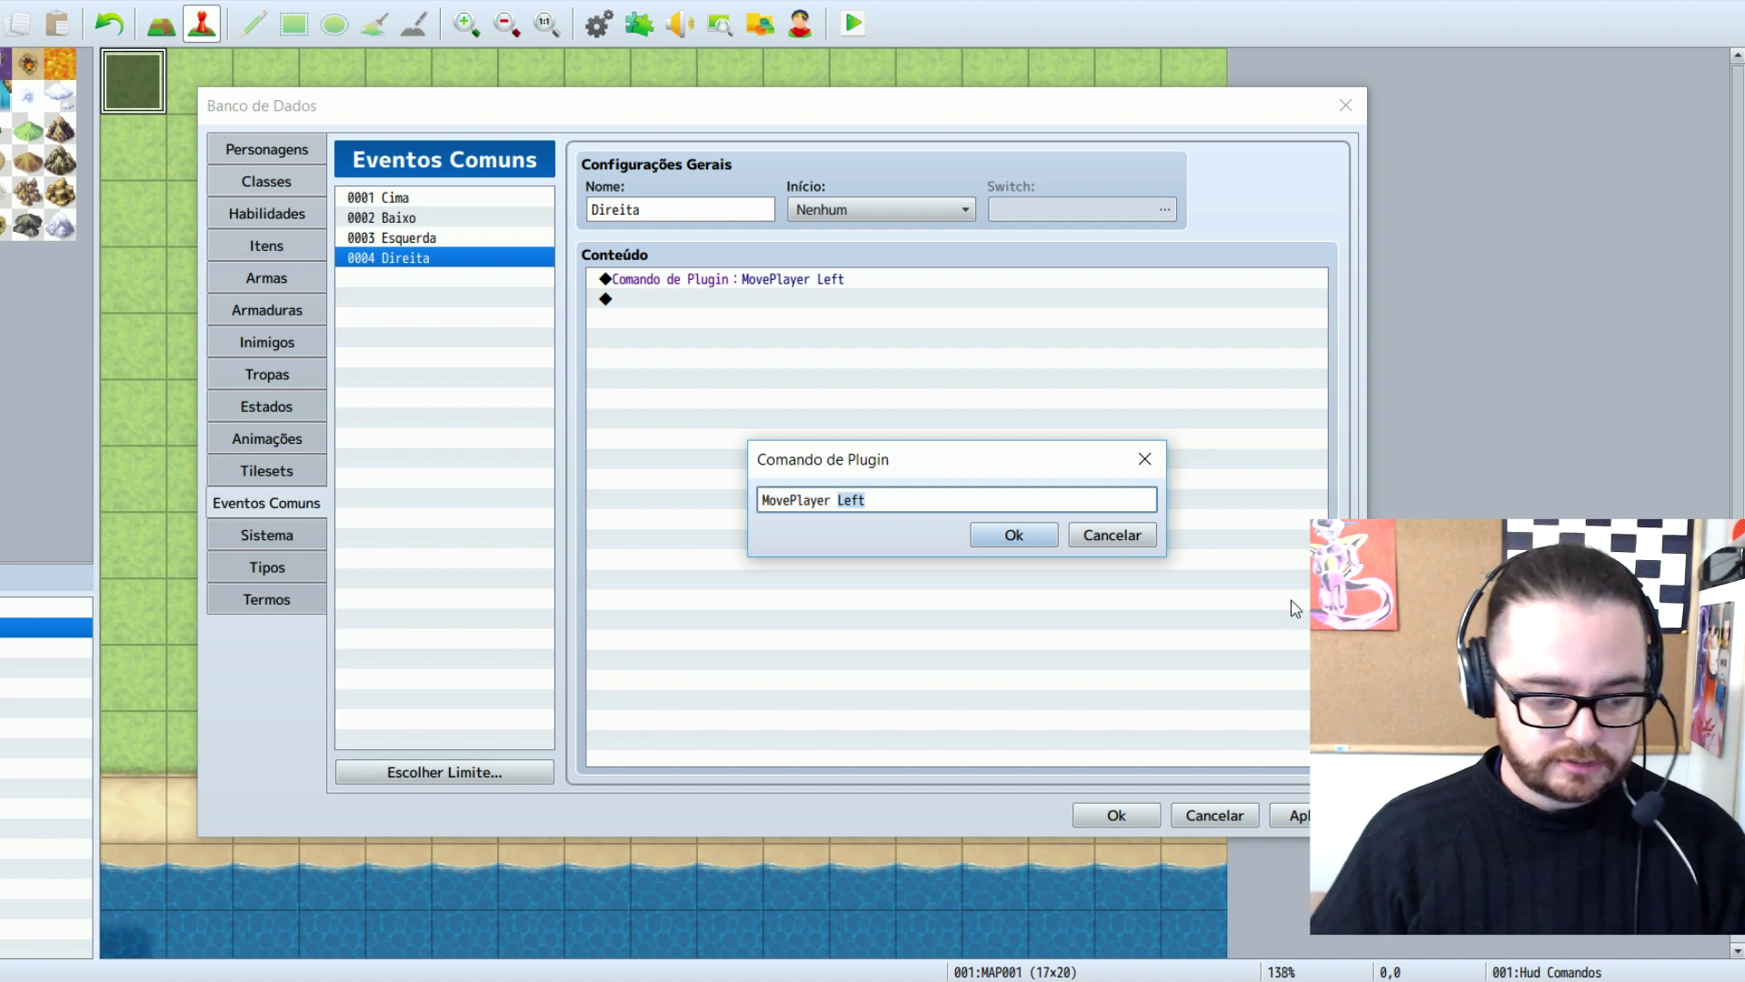
type("Right")
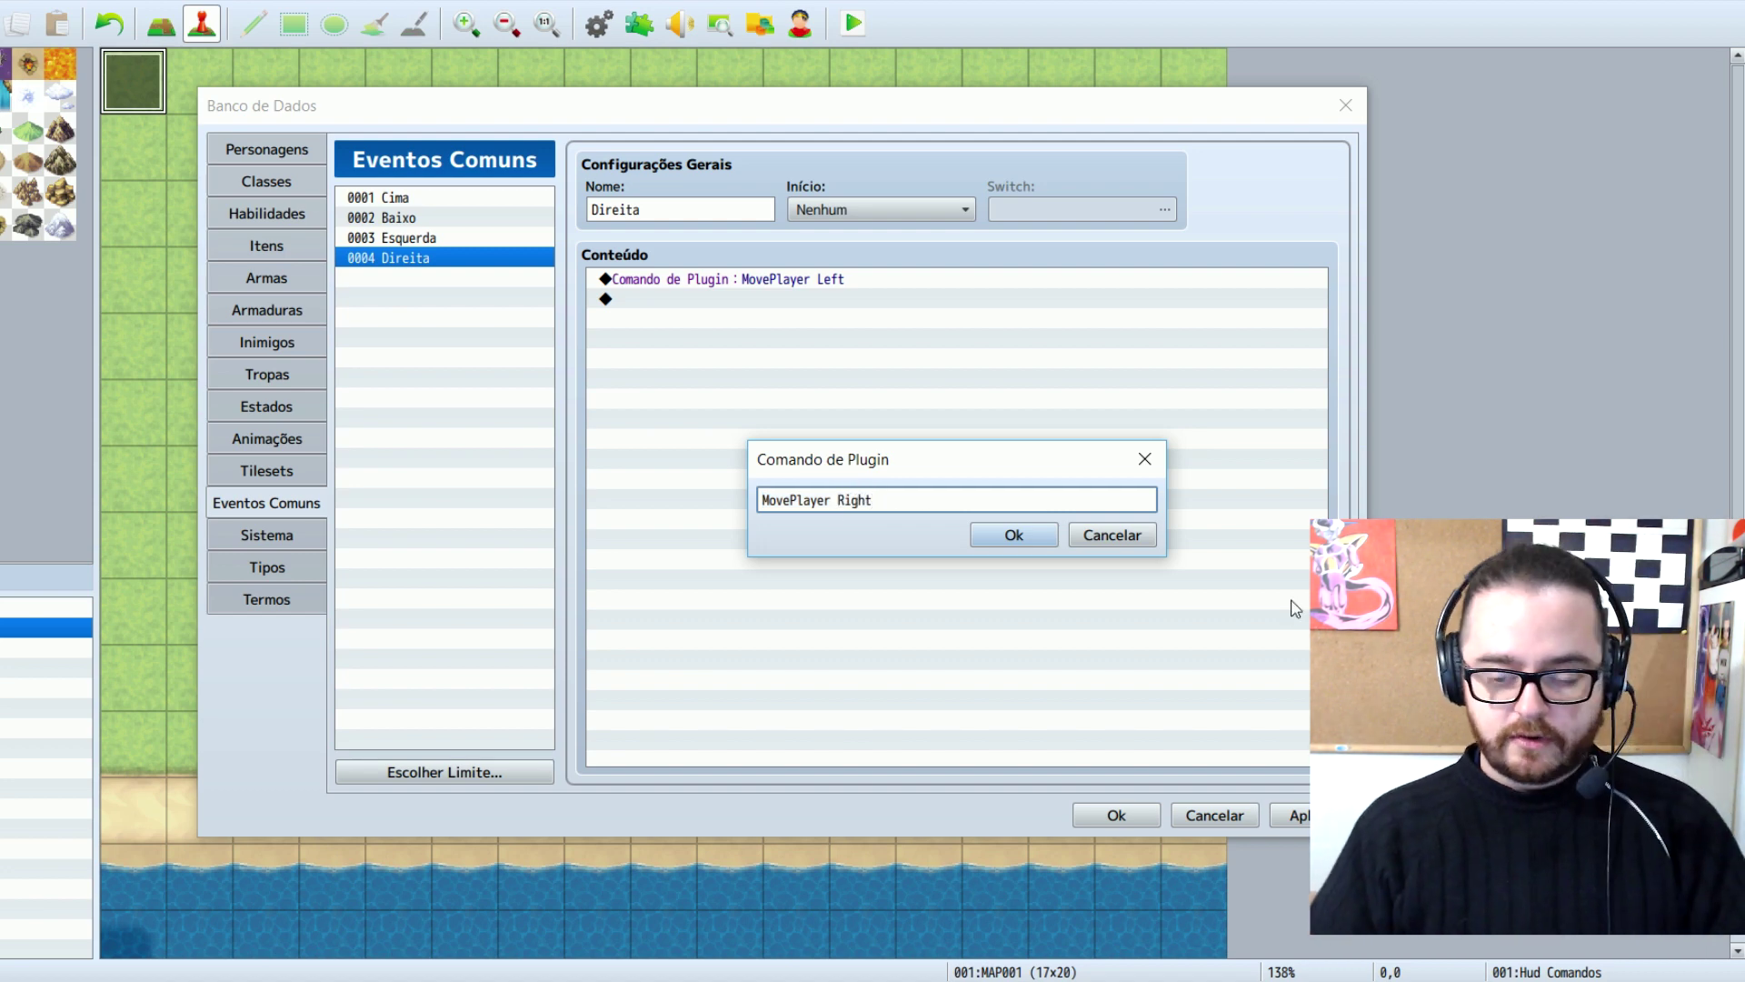
left_click(1028, 529)
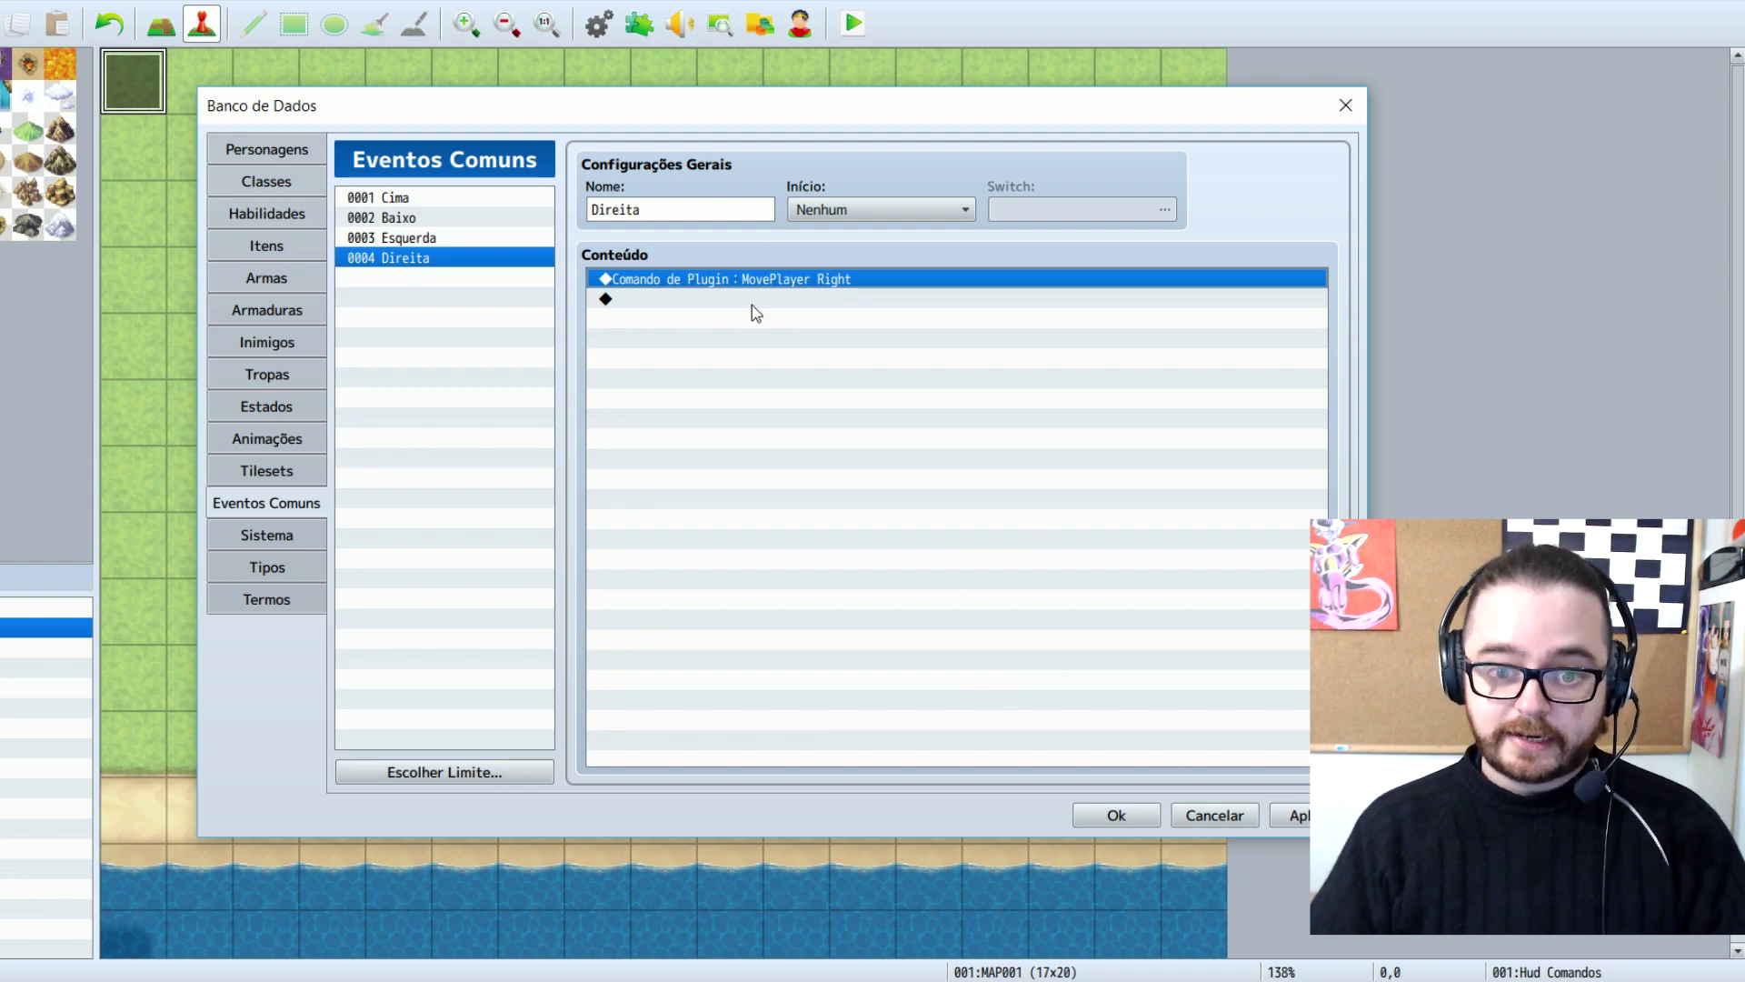
left_click(1116, 815)
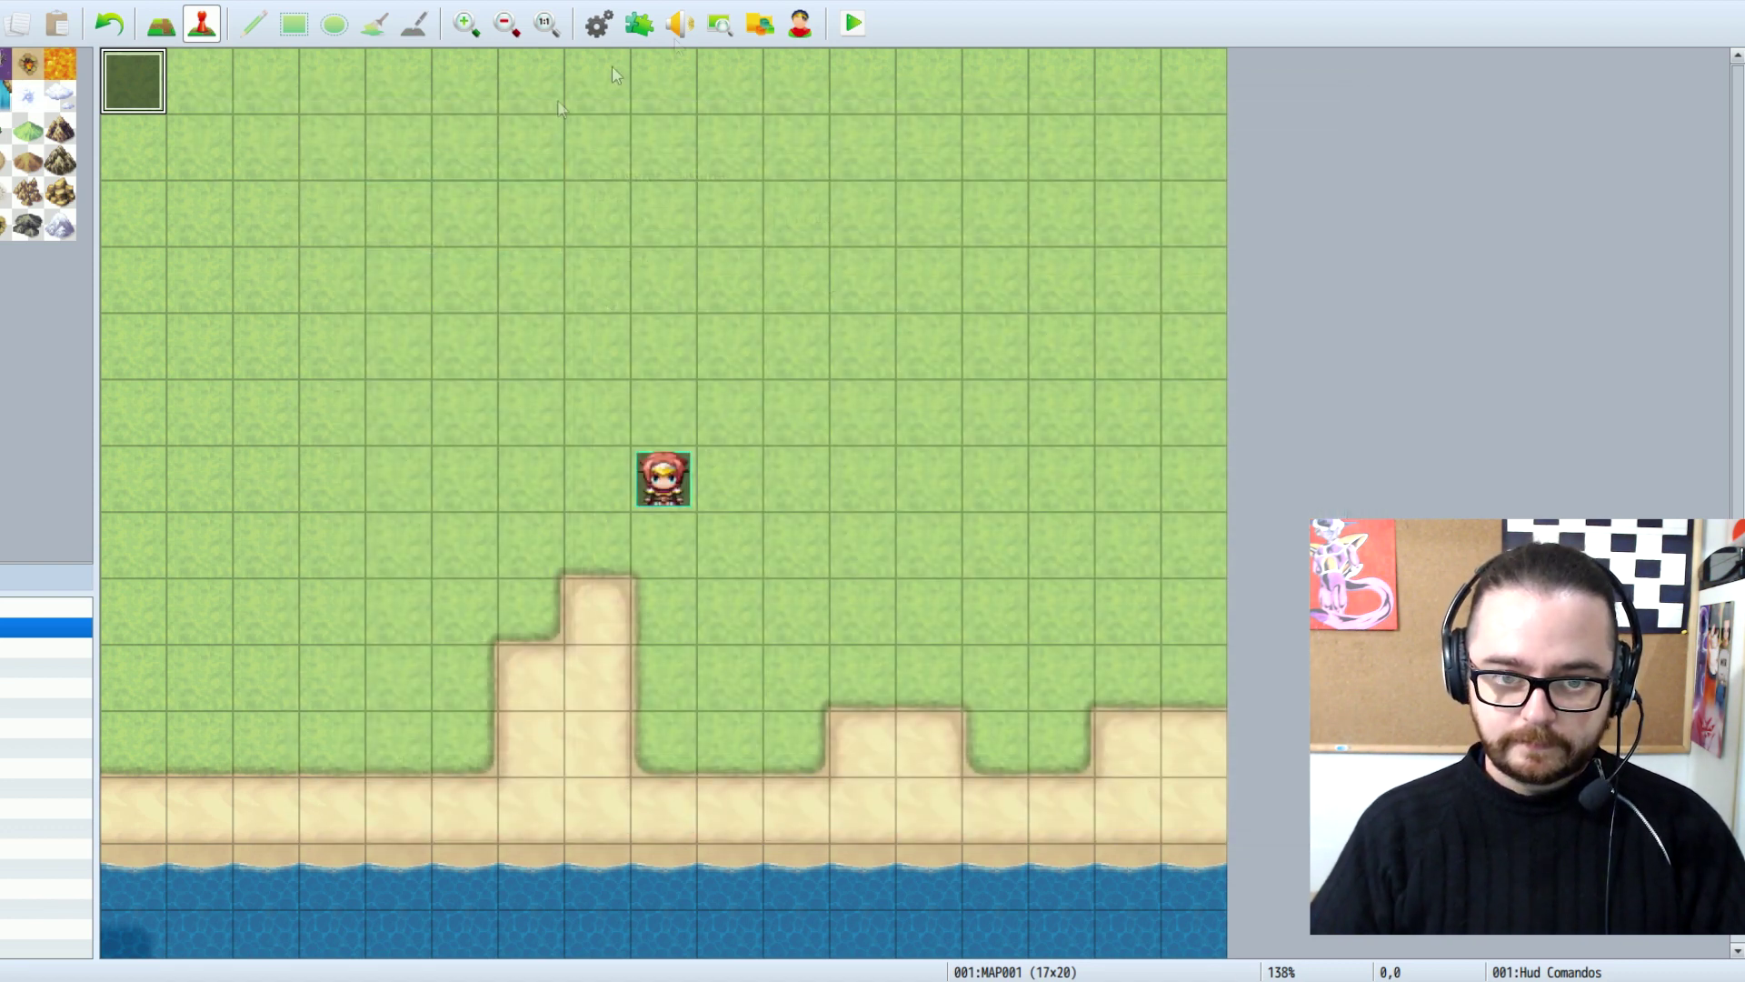
Open the YEP_PictureCommonEvents plugin parameters and assign common event 0002 Baixo to Picture 2 Hold
left_click(639, 25)
double_click(550, 231)
key("Escape")
left_click(553, 244)
key("Return")
scroll(956, 382, "down", 2)
double_click(958, 354)
left_click(791, 459)
left_click(634, 531)
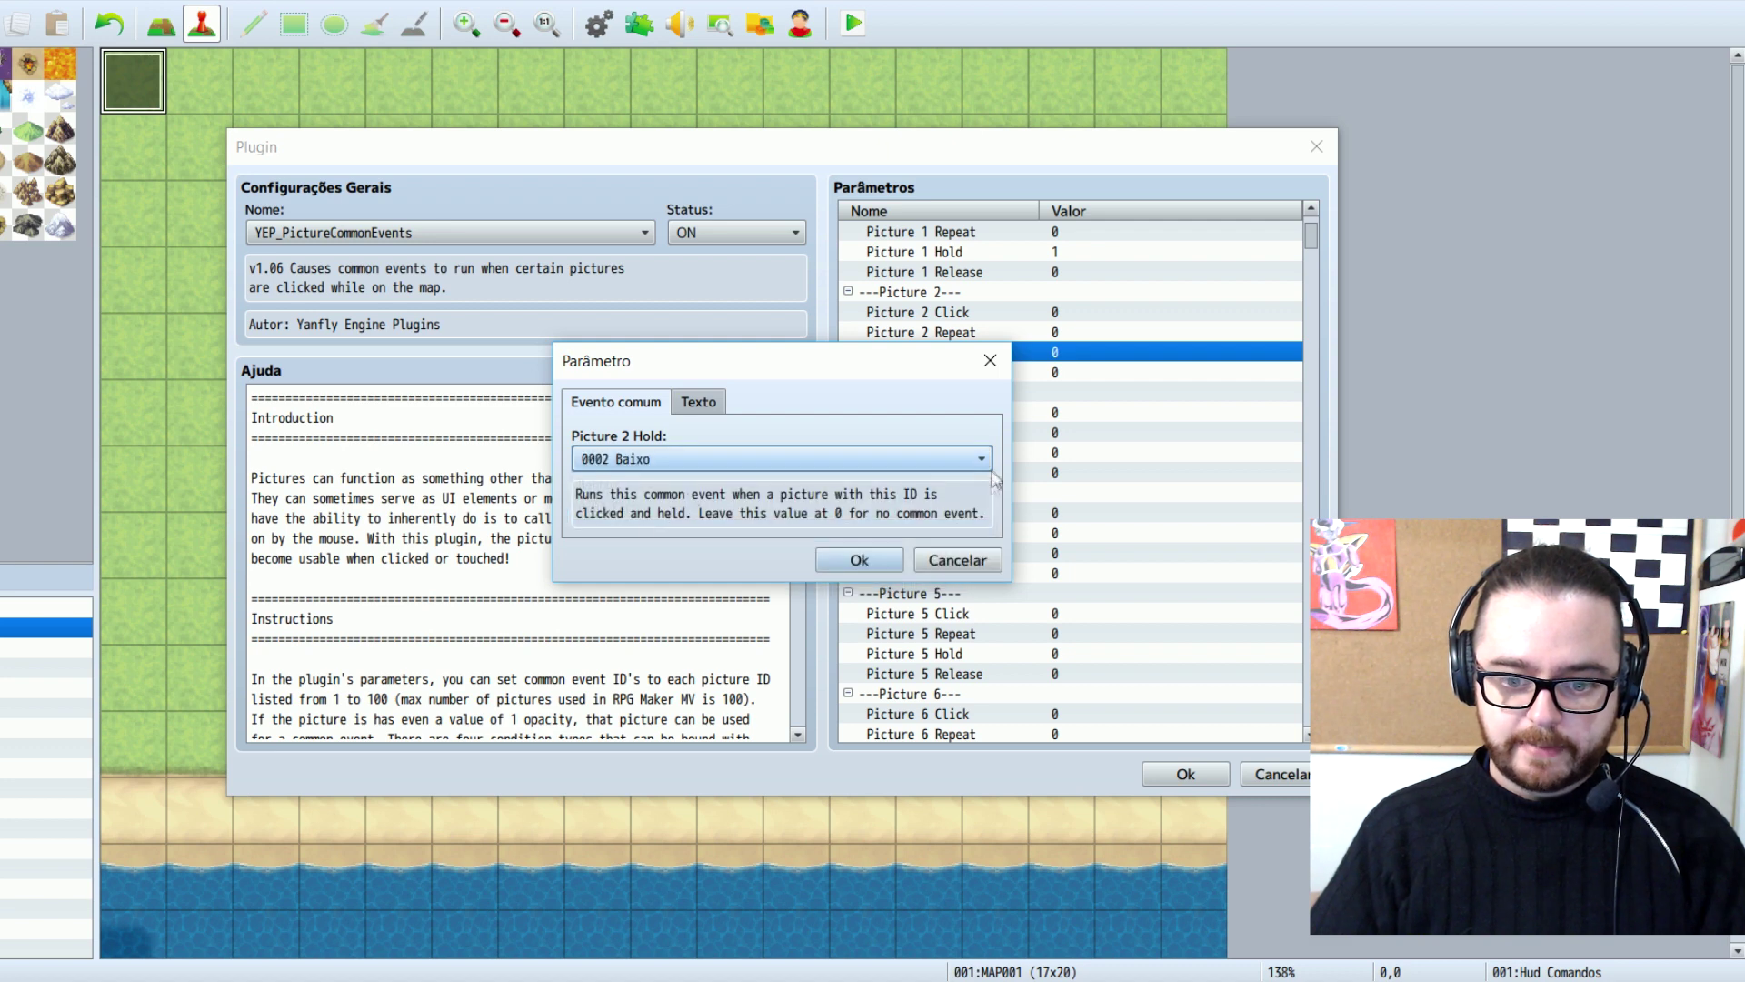
left_click(868, 559)
Assign common event 0003 Esquerda to the Picture 3 Hold parameter
scroll(929, 338, "down", 2)
left_click(919, 313)
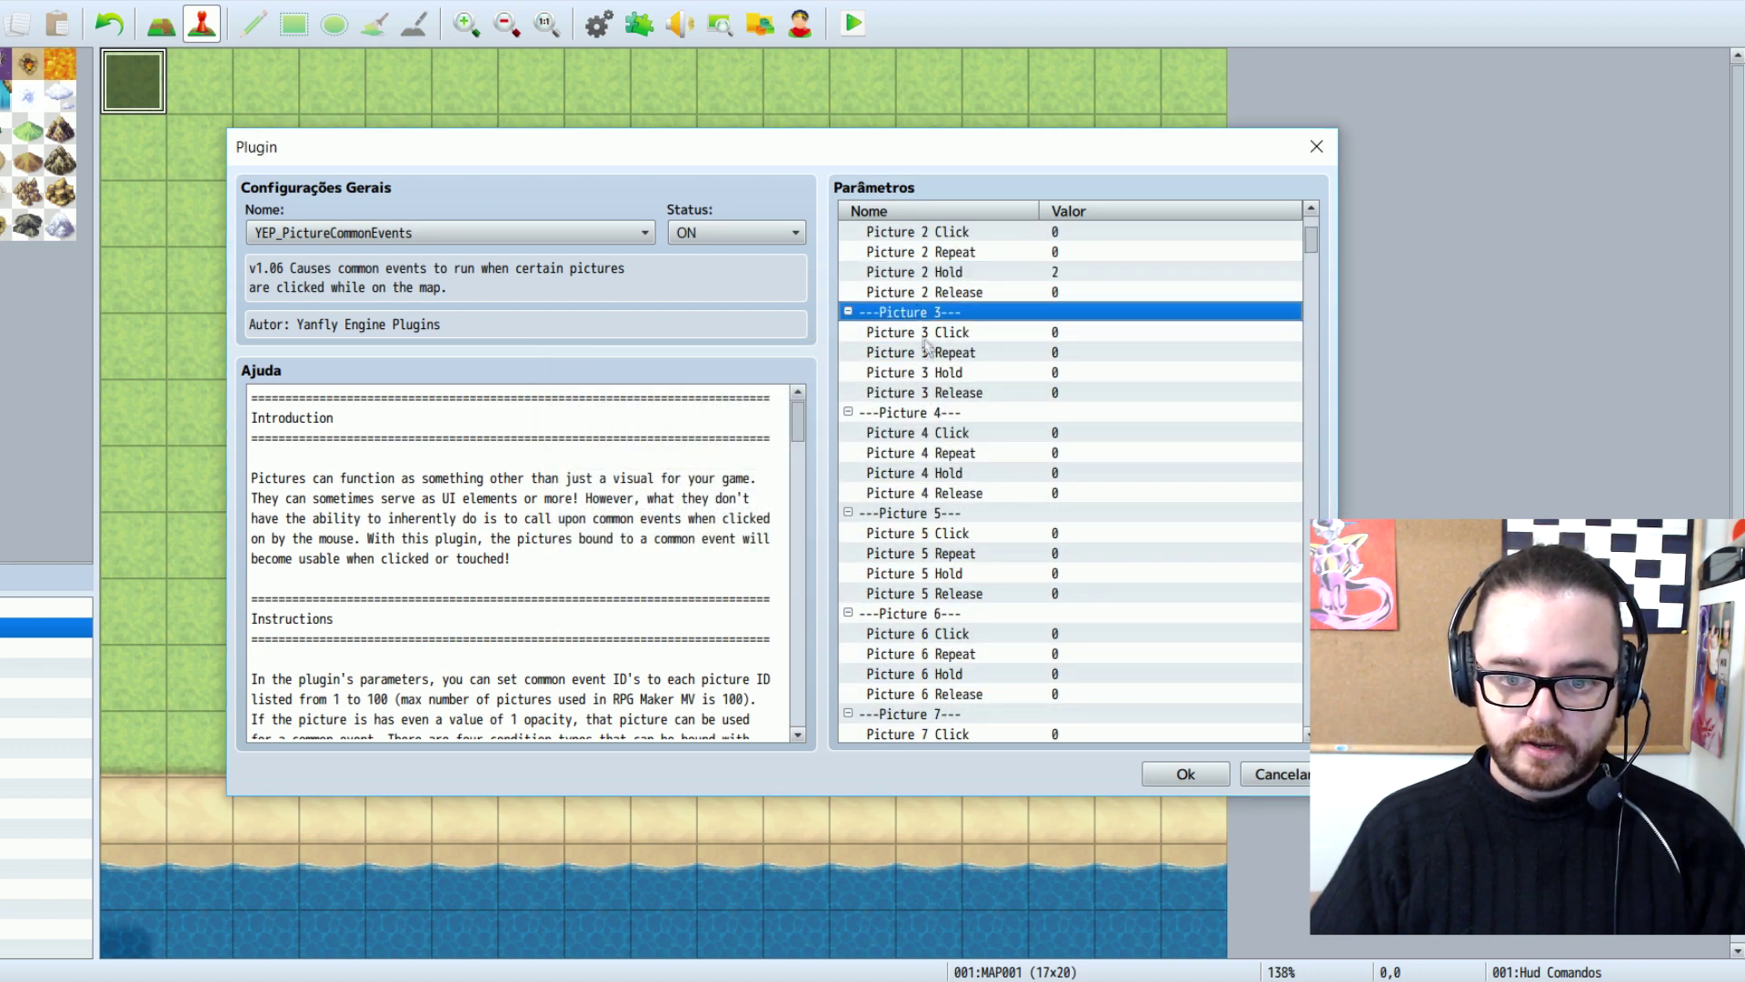
double_click(936, 371)
left_click(850, 459)
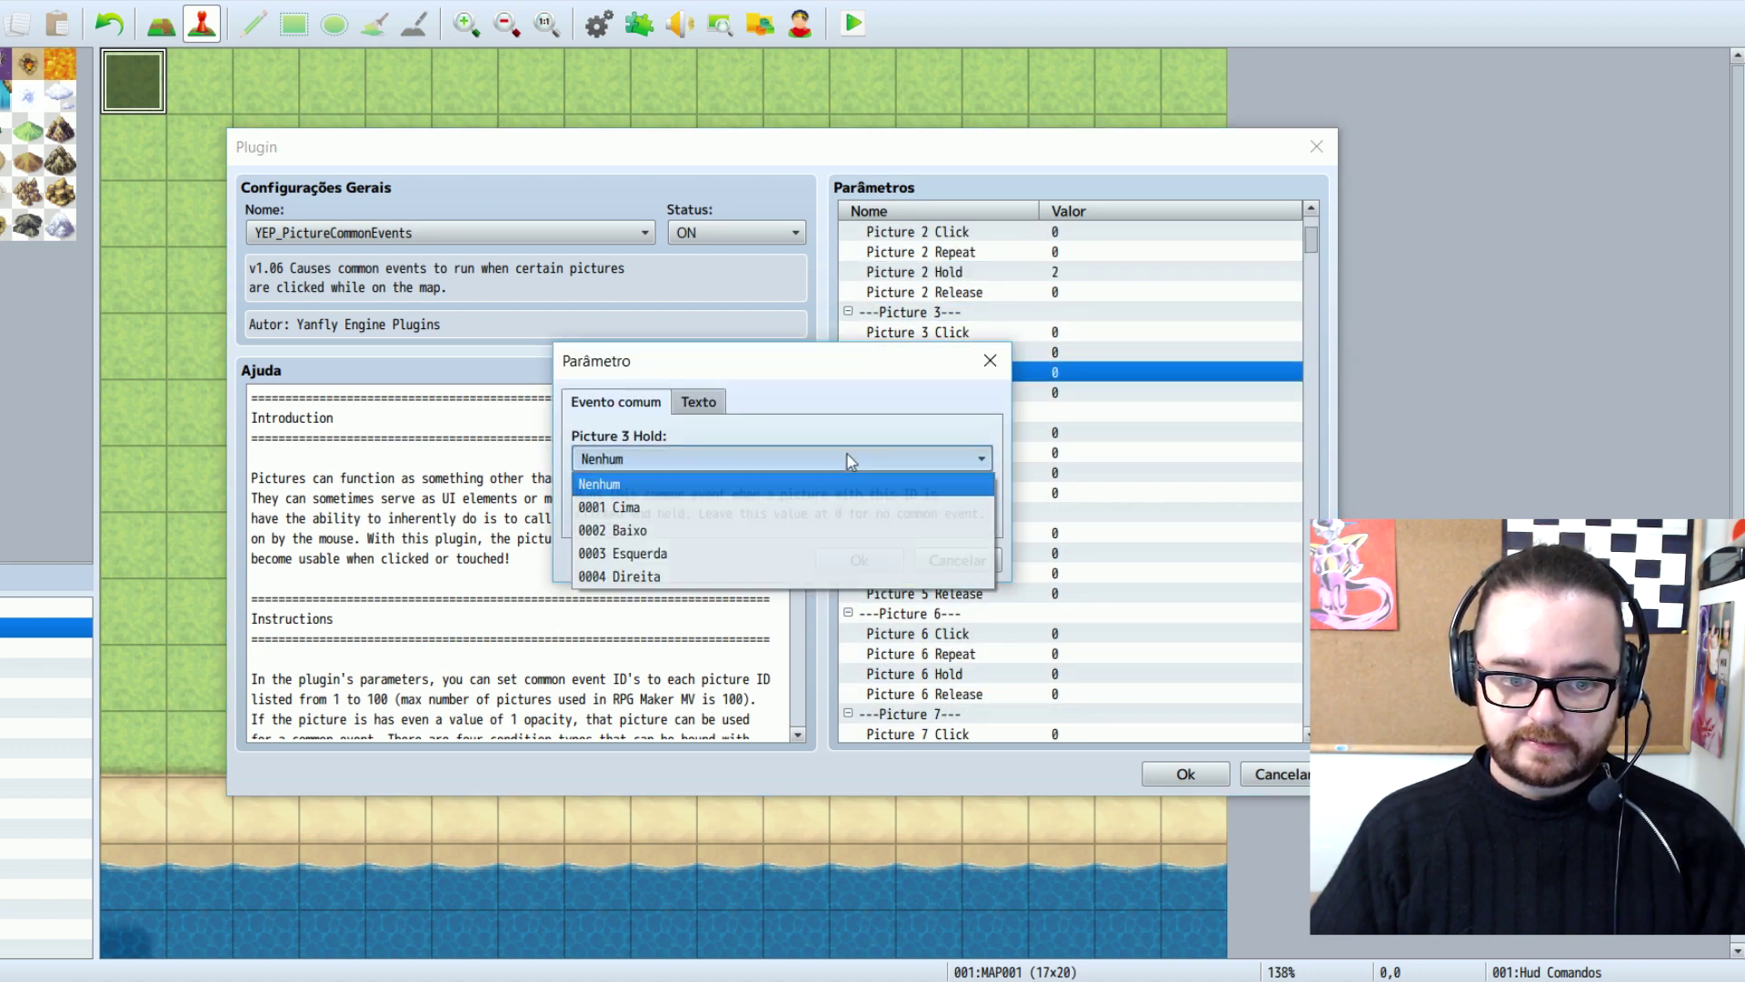
left_click(696, 552)
left_click(859, 560)
Assign common event 0004 Direita to Picture 4 Hold and save the plugin settings
scroll(1005, 416, "down", 1)
double_click(946, 433)
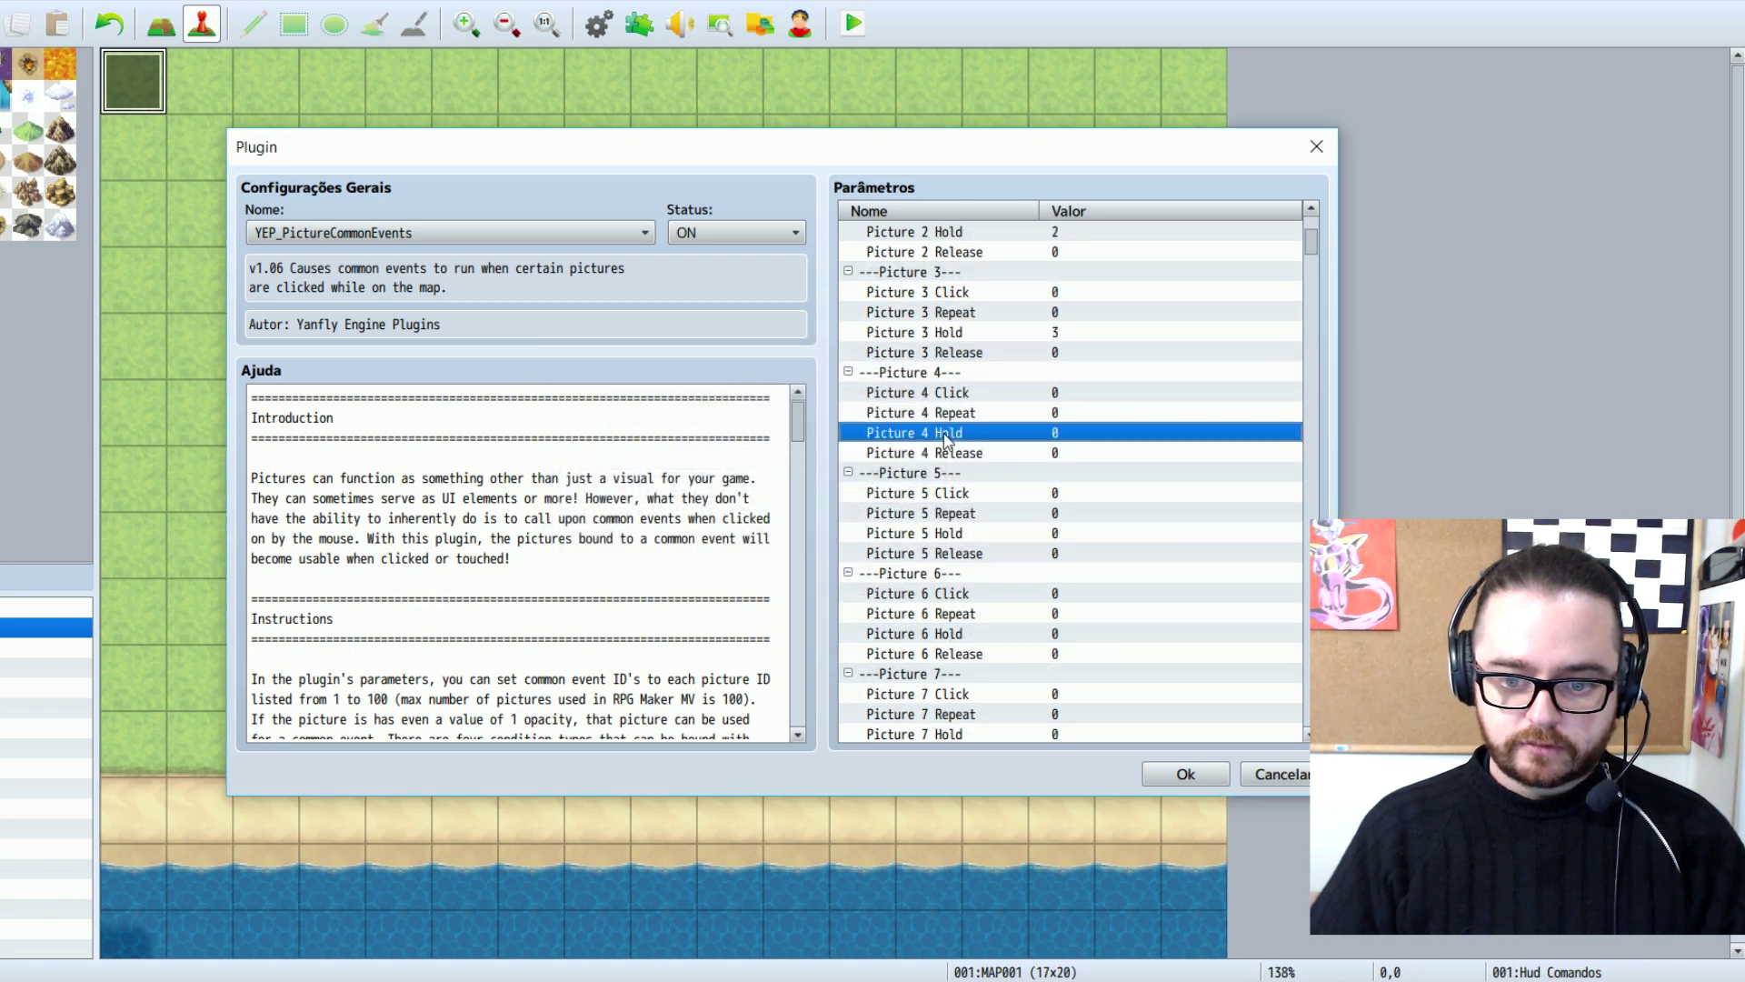
left_click(827, 465)
left_click(684, 574)
left_click(854, 558)
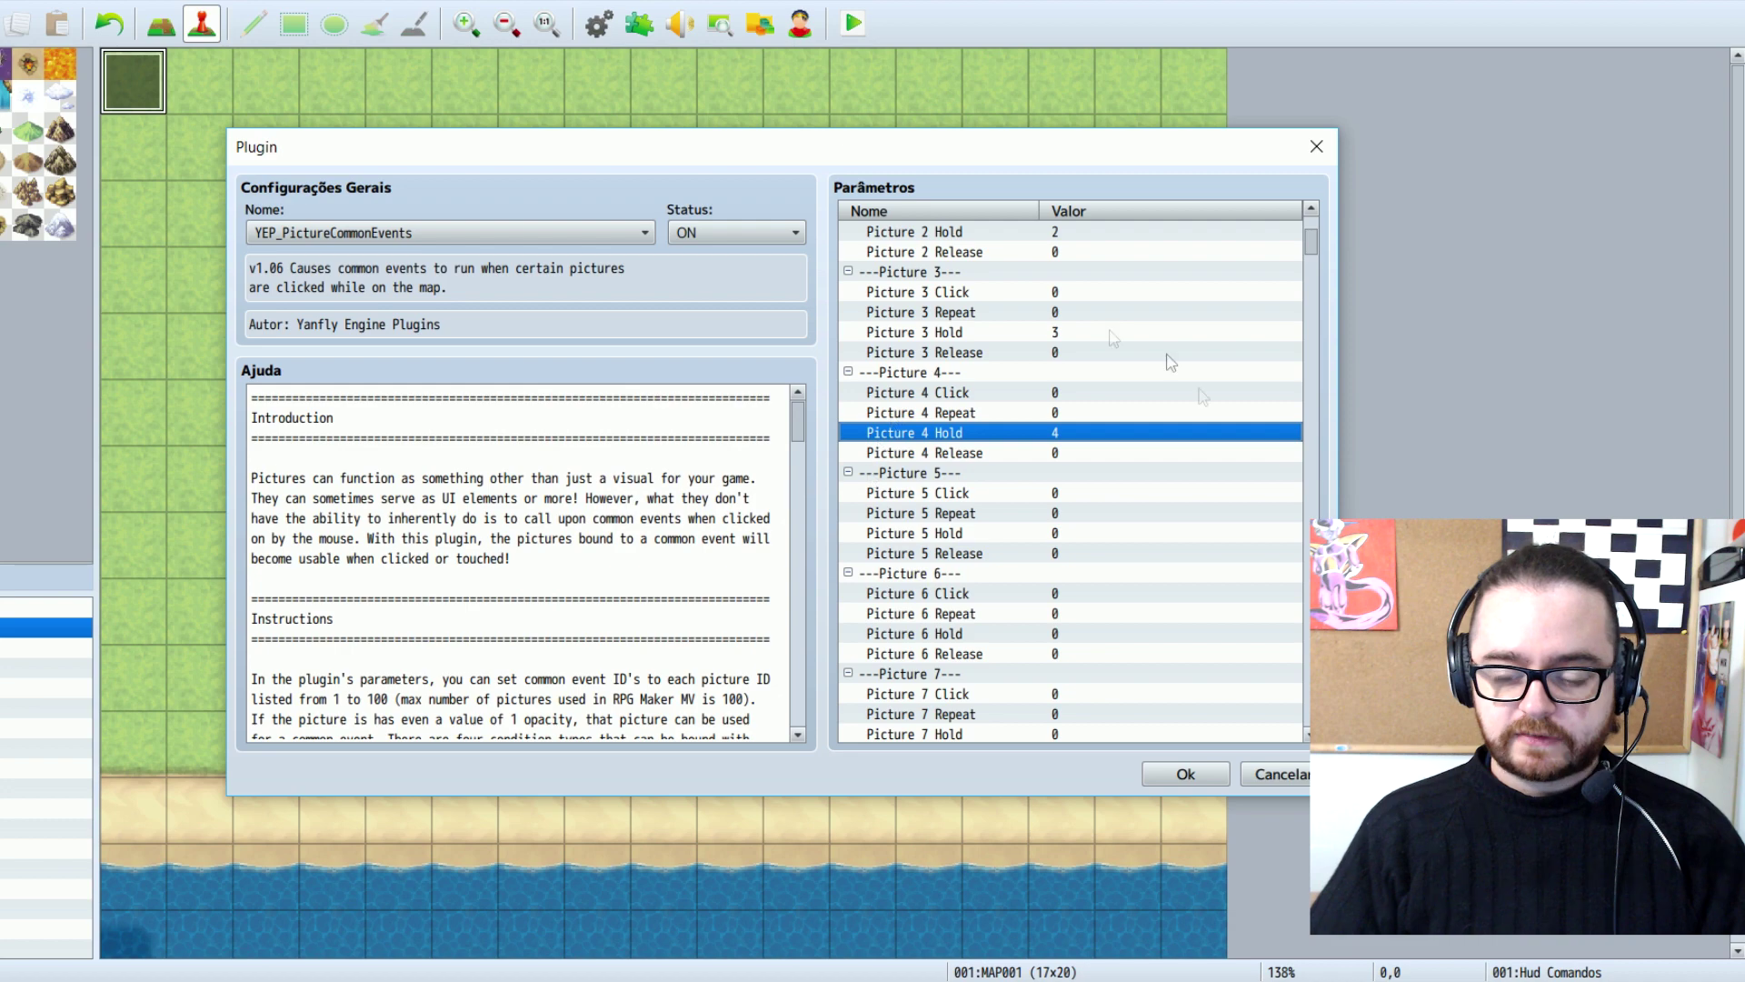
left_click(1185, 773)
left_click(934, 755)
Review the picture numbers of the six Exibir Imagem commands in the Hud Comandos map event
double_click(154, 98)
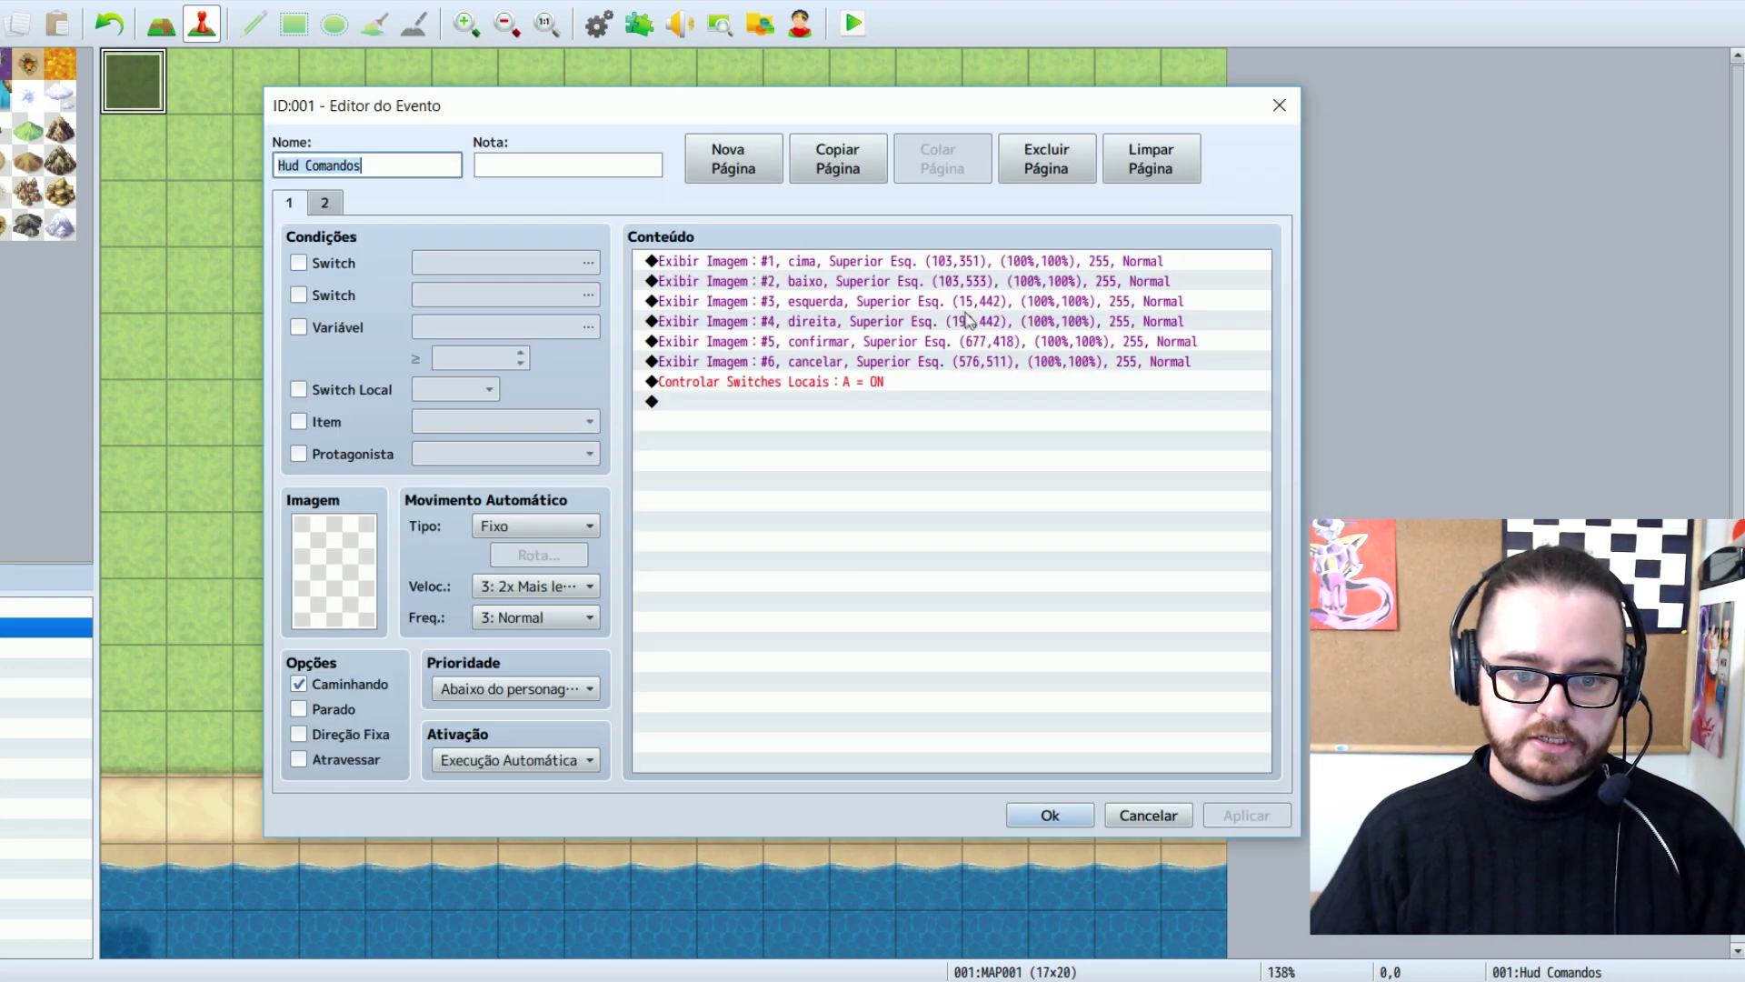
left_click(913, 263)
left_click(861, 283)
left_click(847, 302)
left_click(845, 322)
left_click(844, 343)
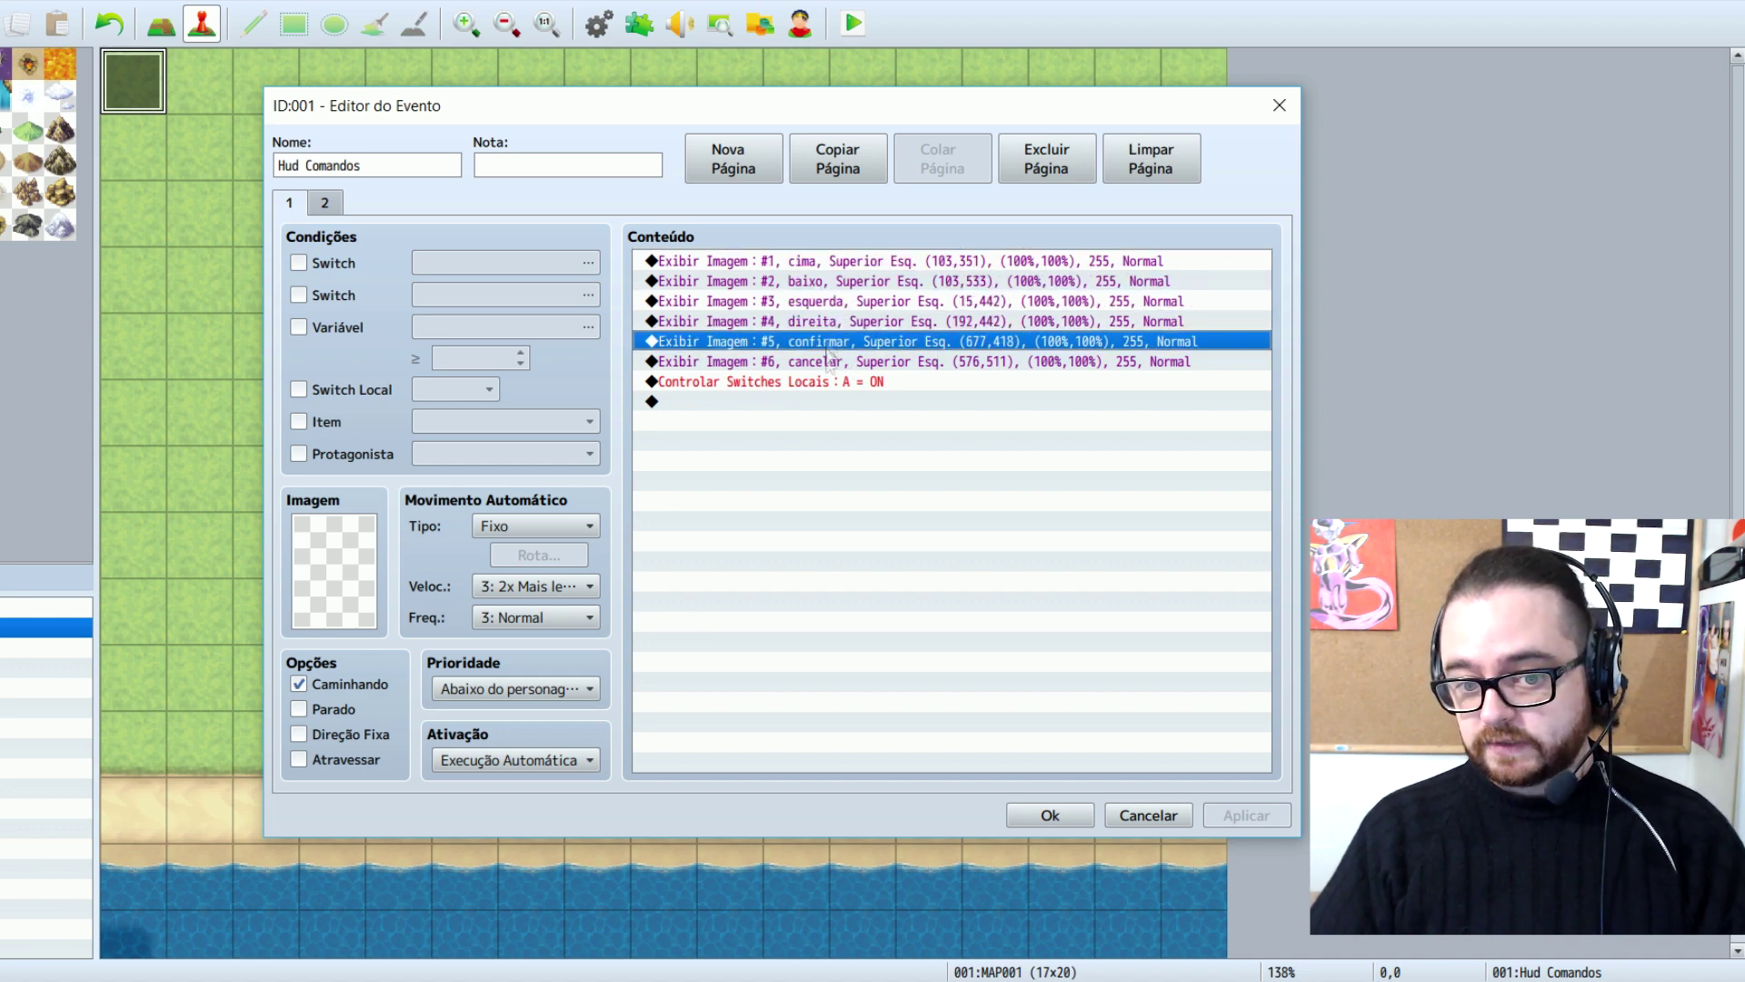
left_click(822, 362)
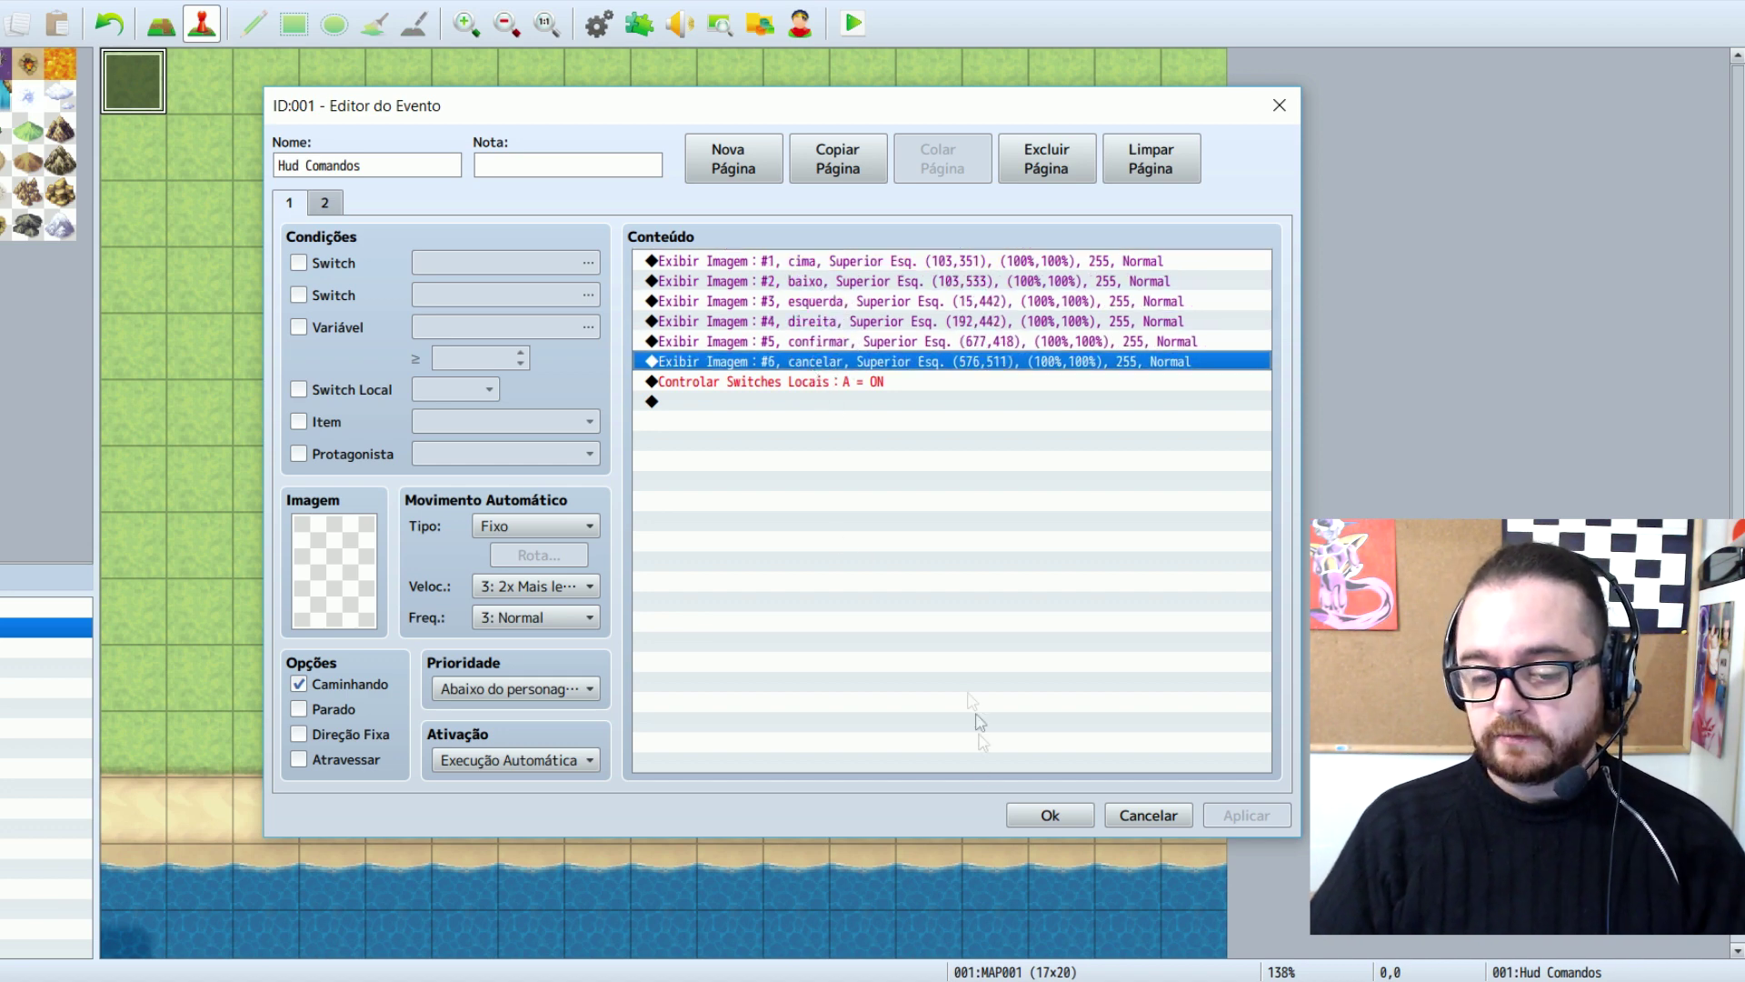
left_click(1049, 814)
Raise the maximum number of common events in the database to 6
left_click(598, 23)
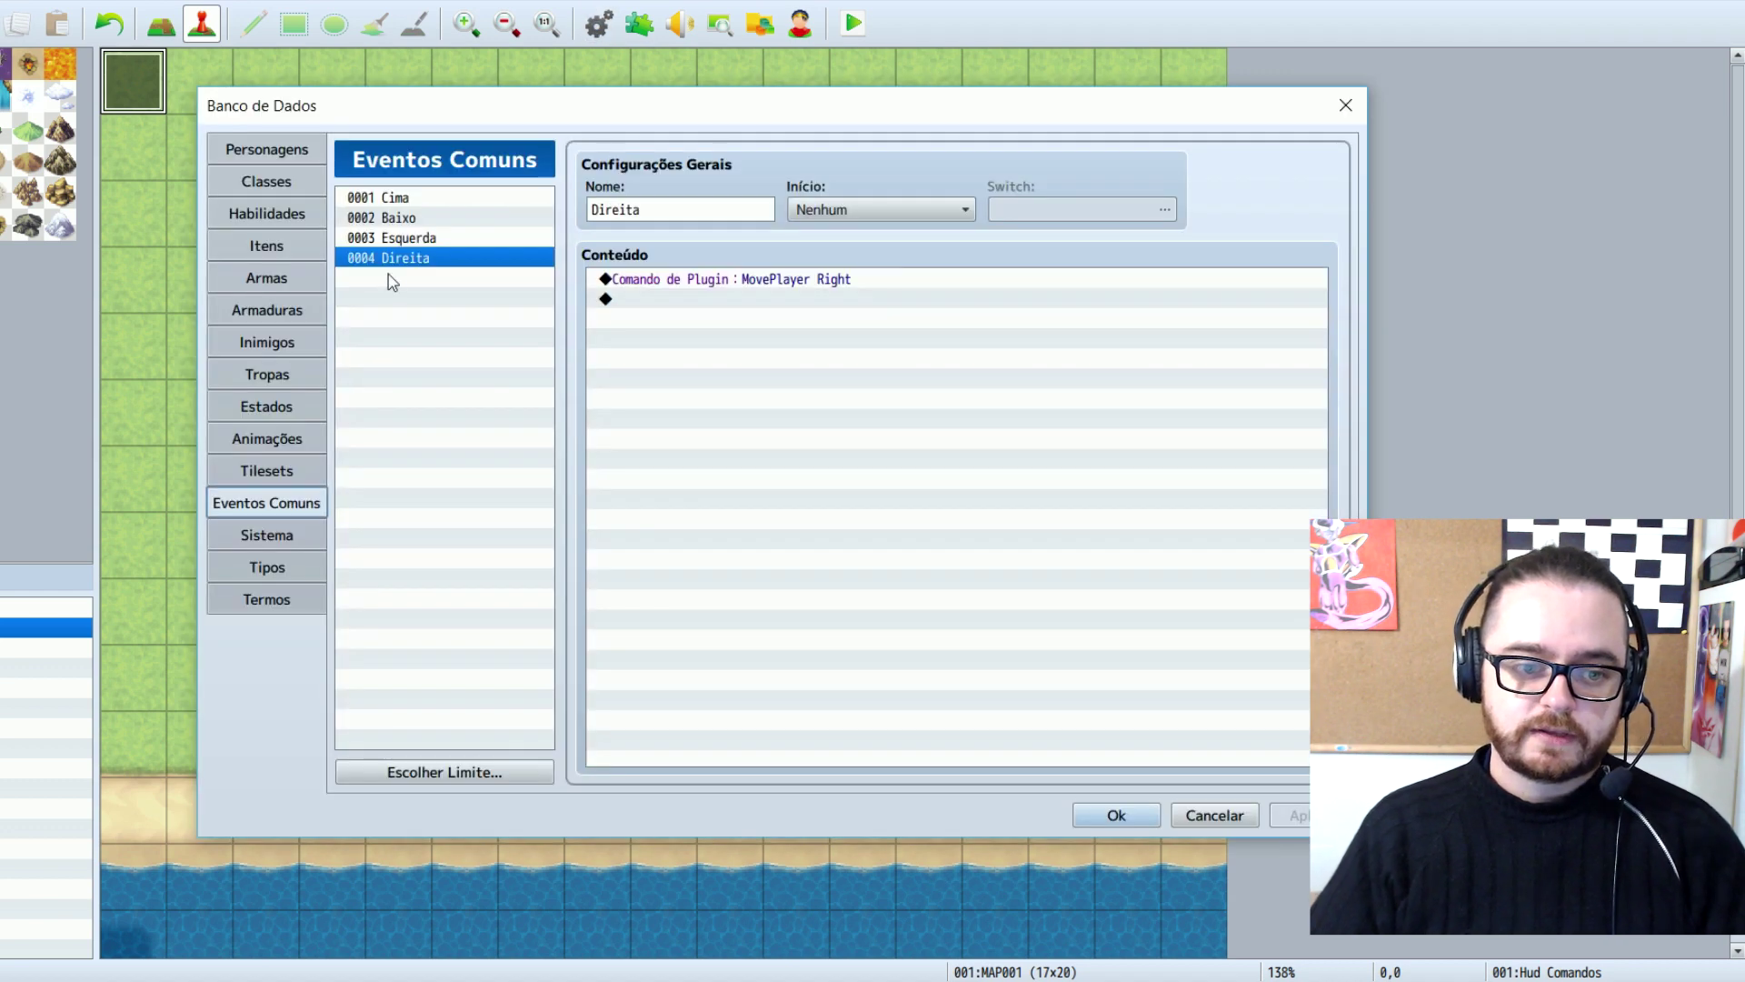
left_click(411, 772)
type("6")
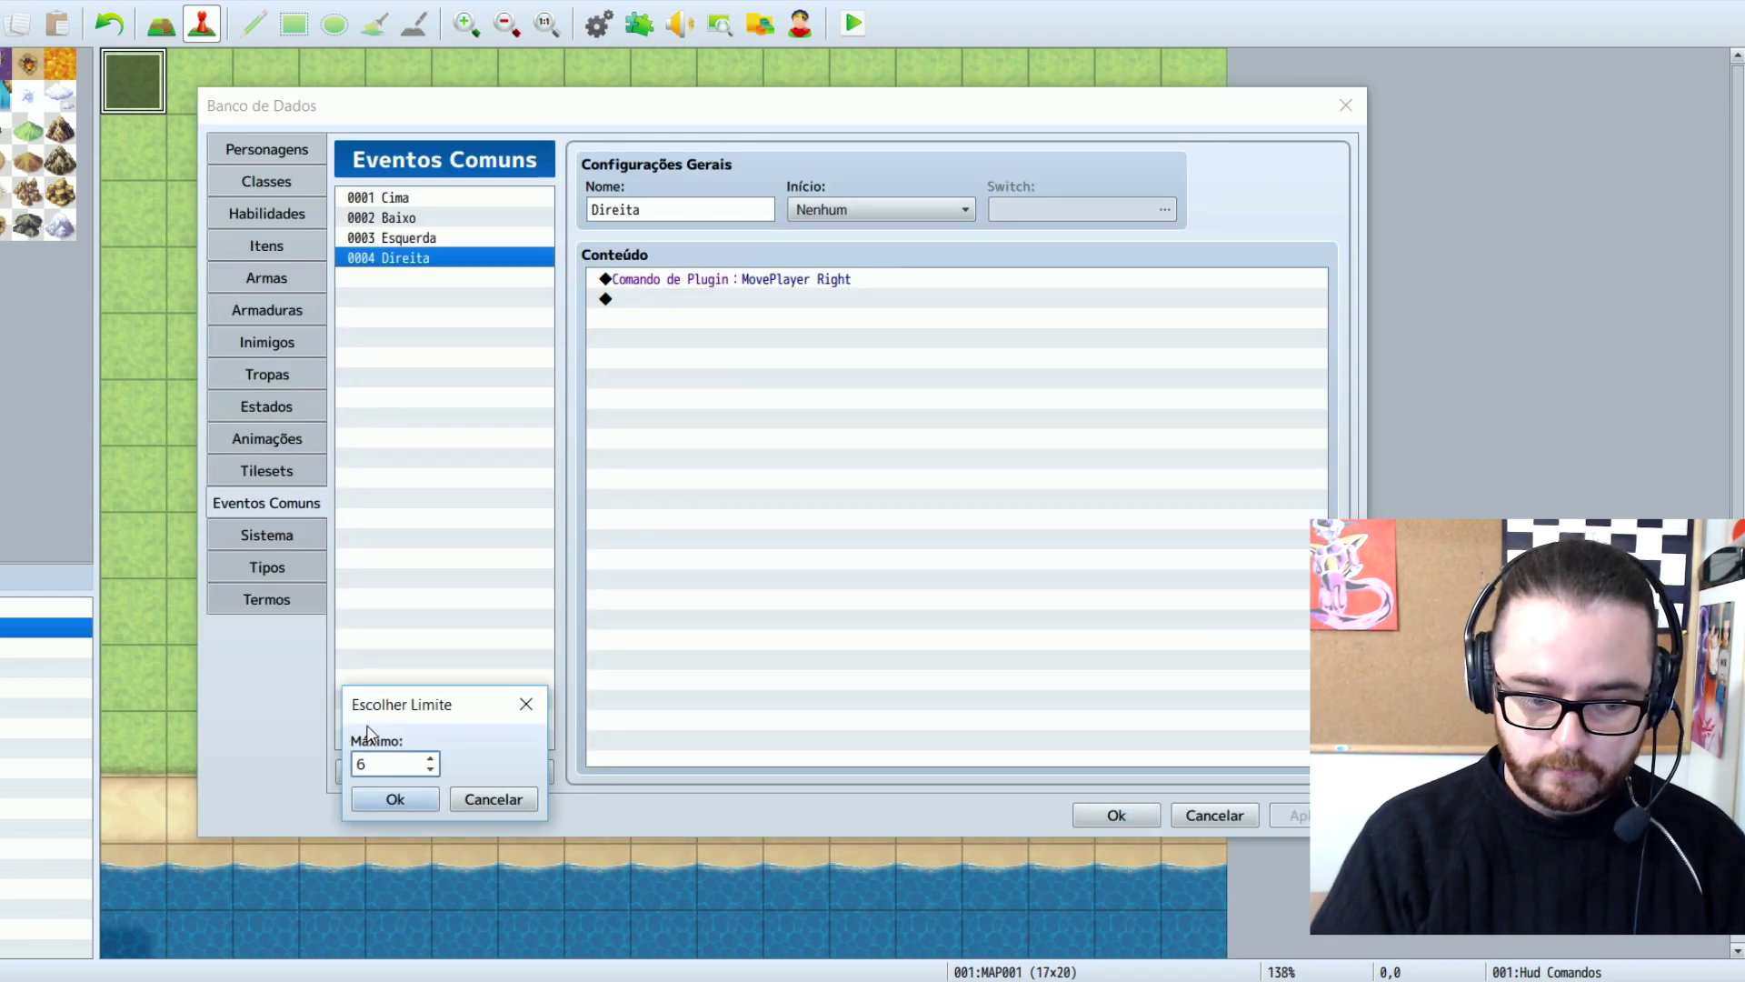
key("Return")
Name common event 0005 "Confirmar"
left_click(435, 282)
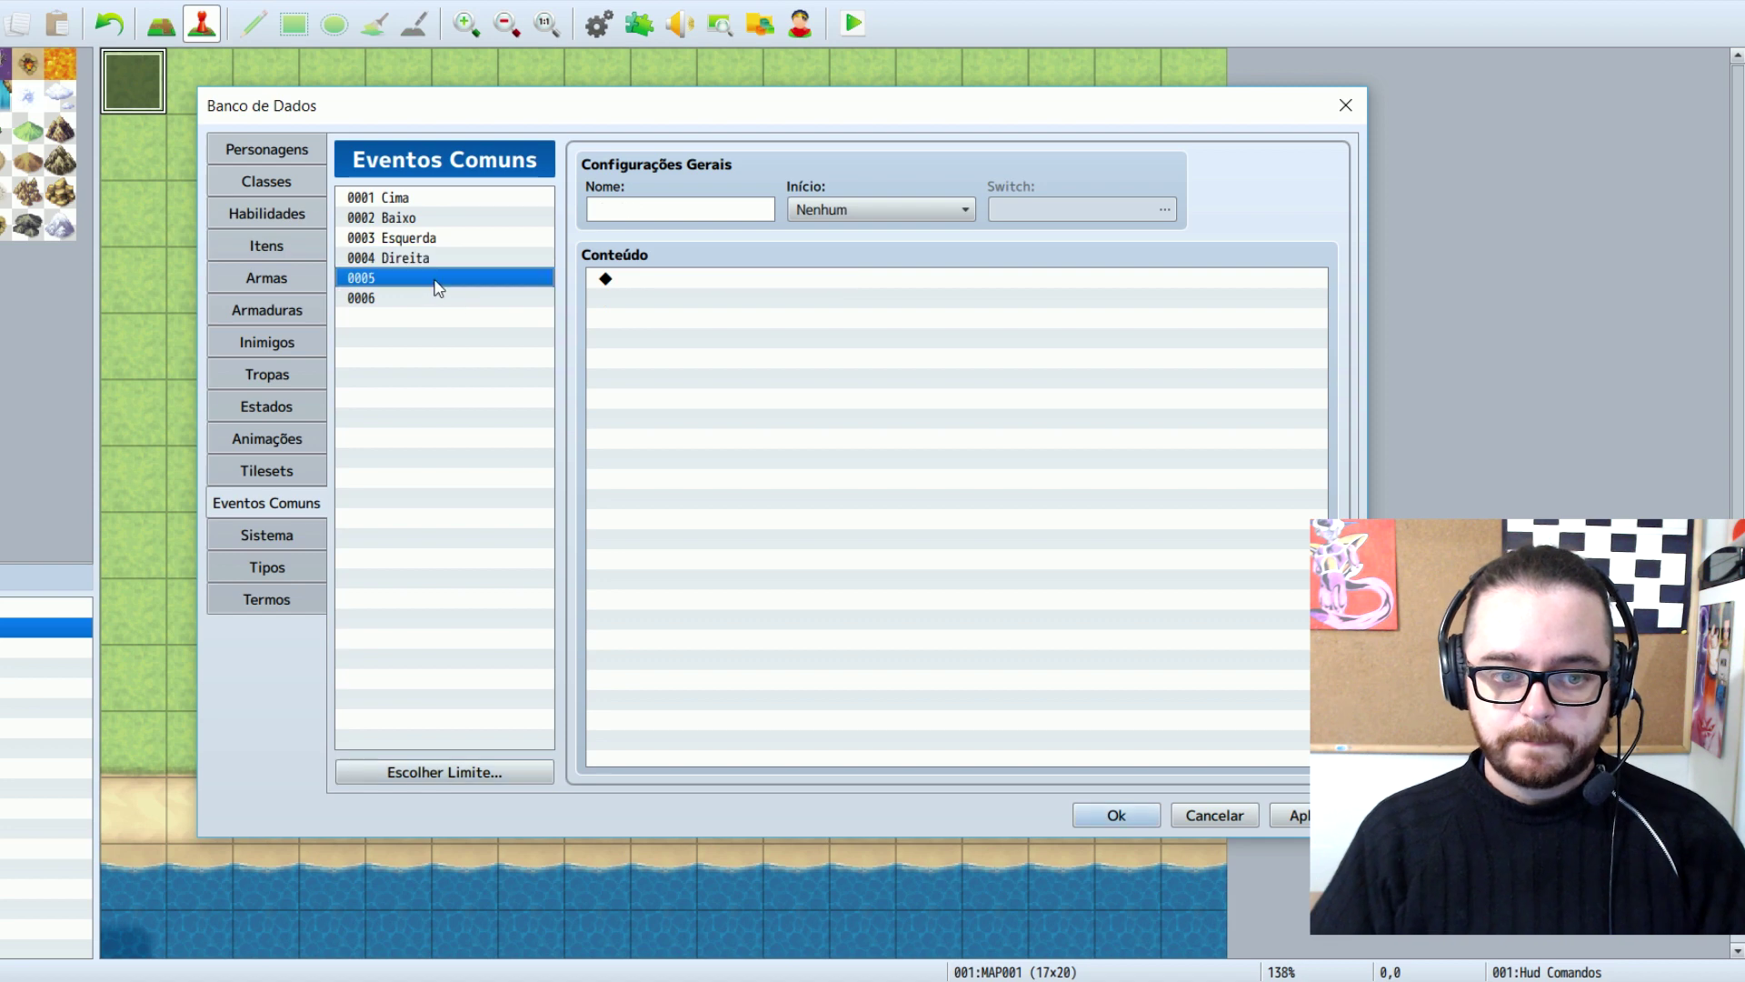
left_click(677, 208)
type("Confor")
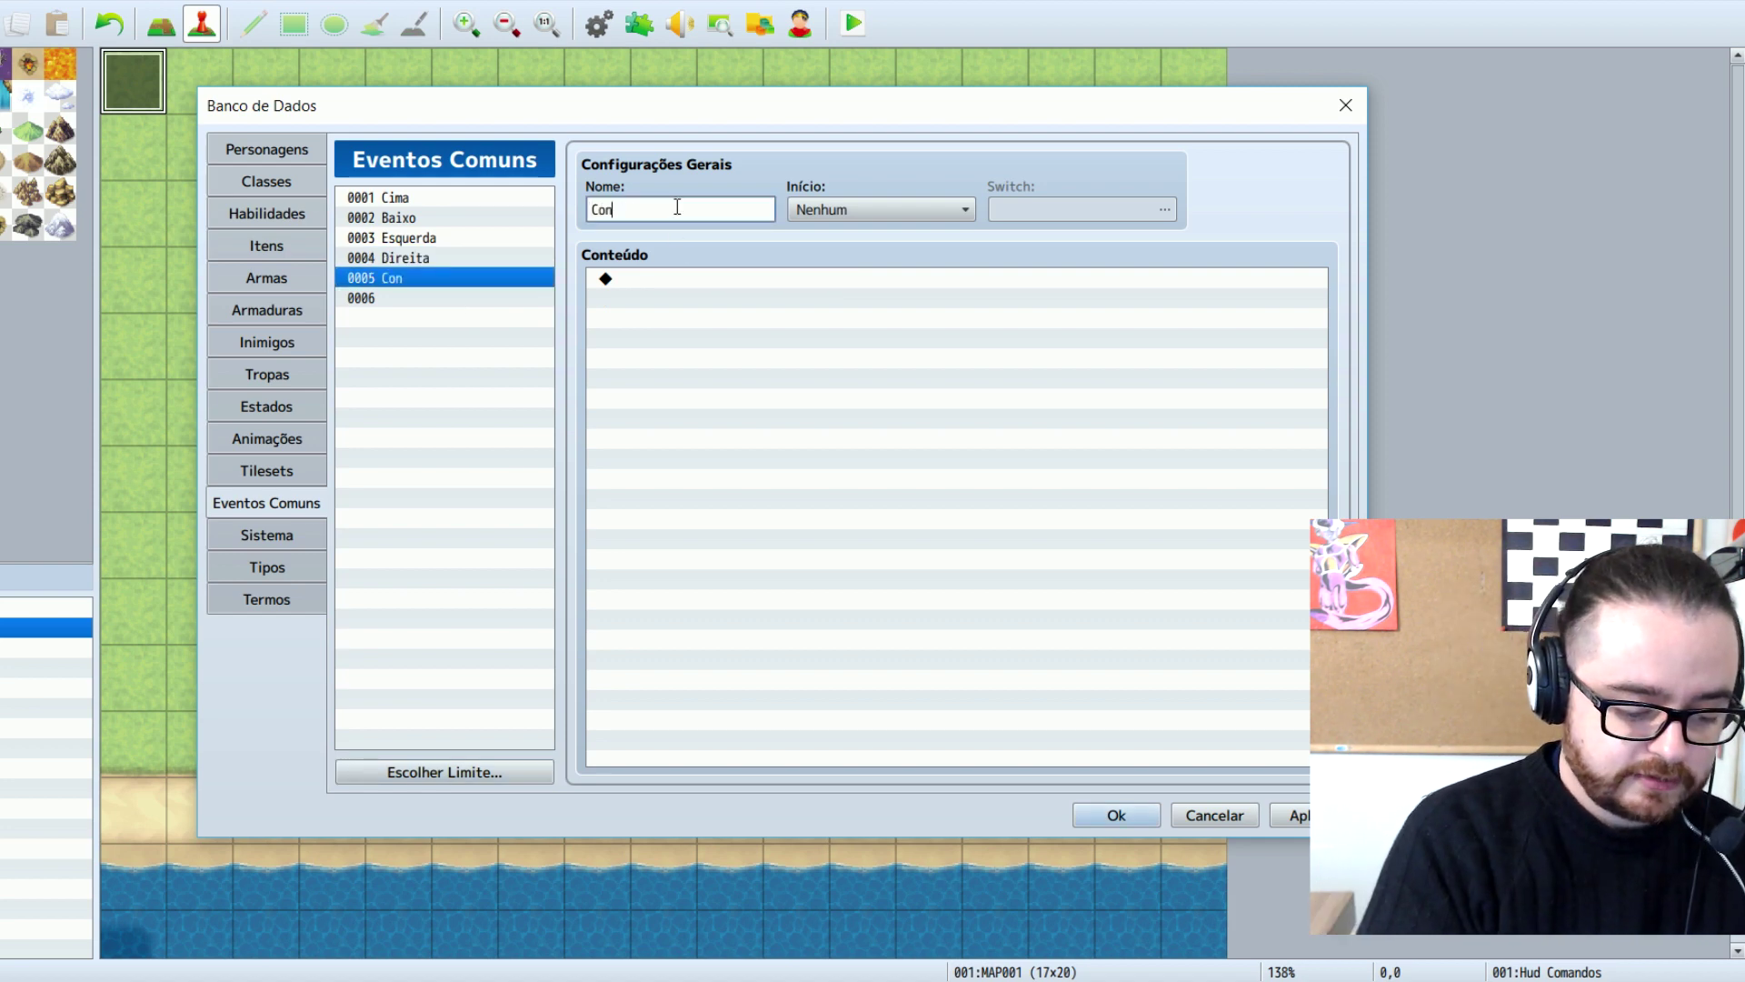
key("BackSpace")
key("BackSpace")
type("irmar")
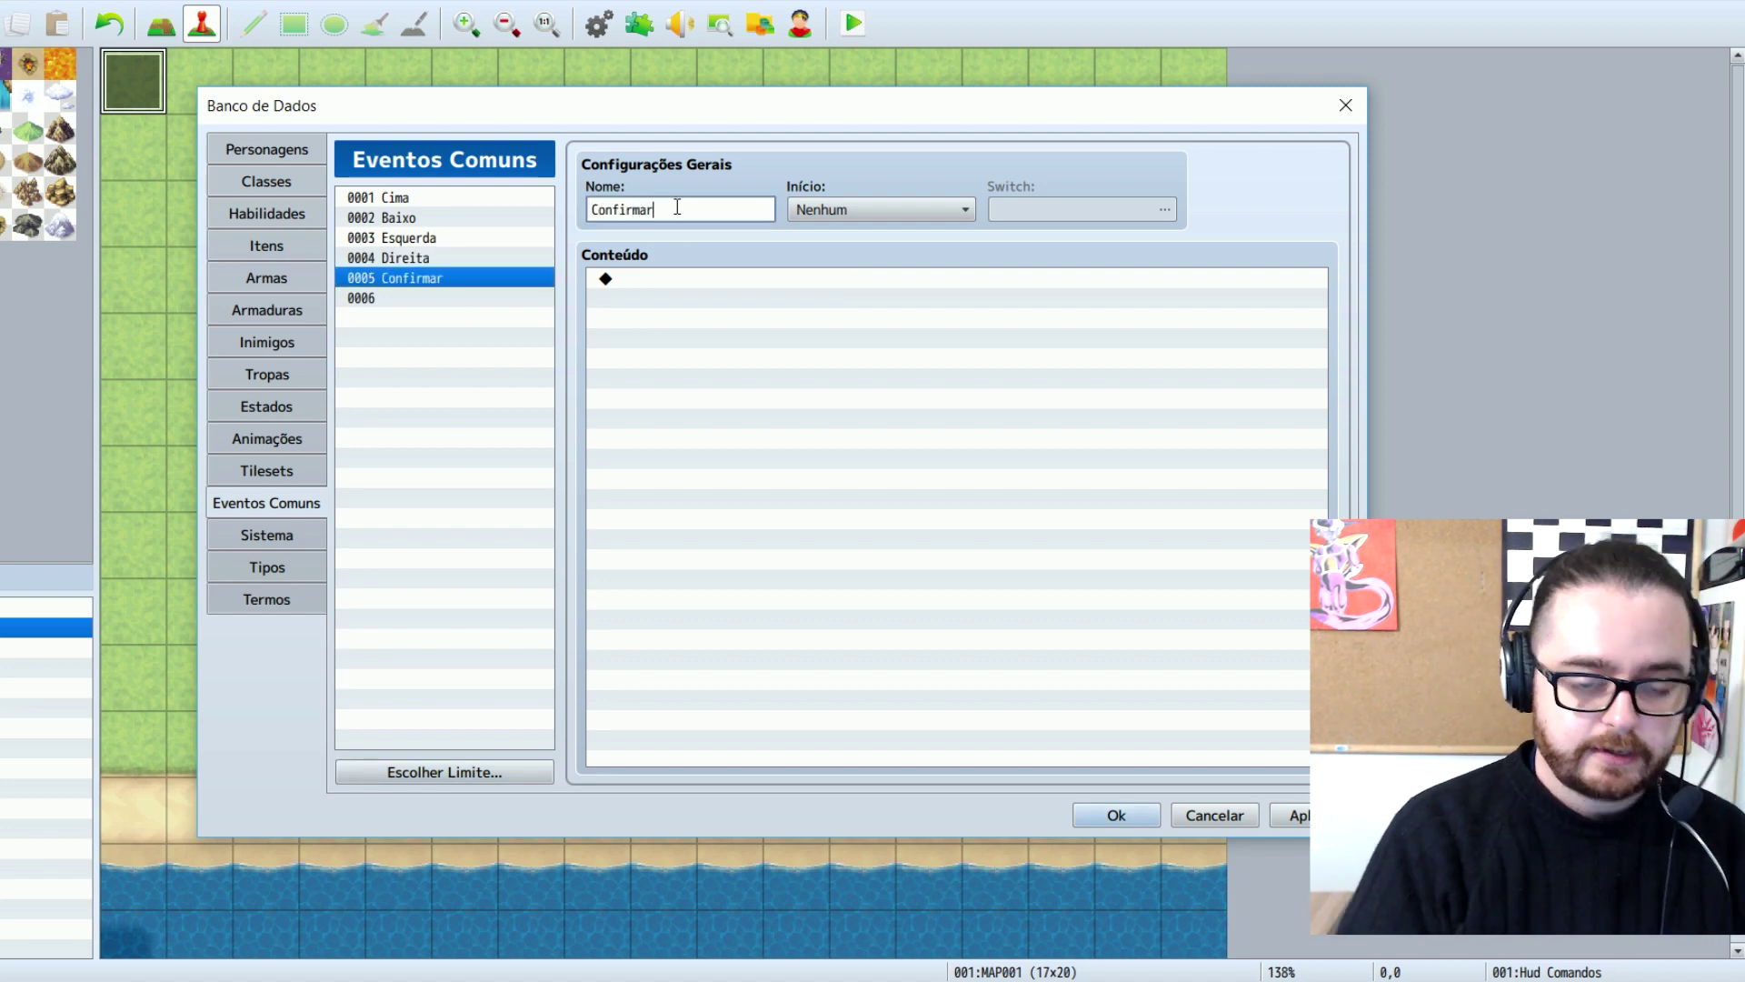
Paste the copied plugin command into the Confirmar common event and clear its text for editing
left_click(720, 278)
key("ctrl+v")
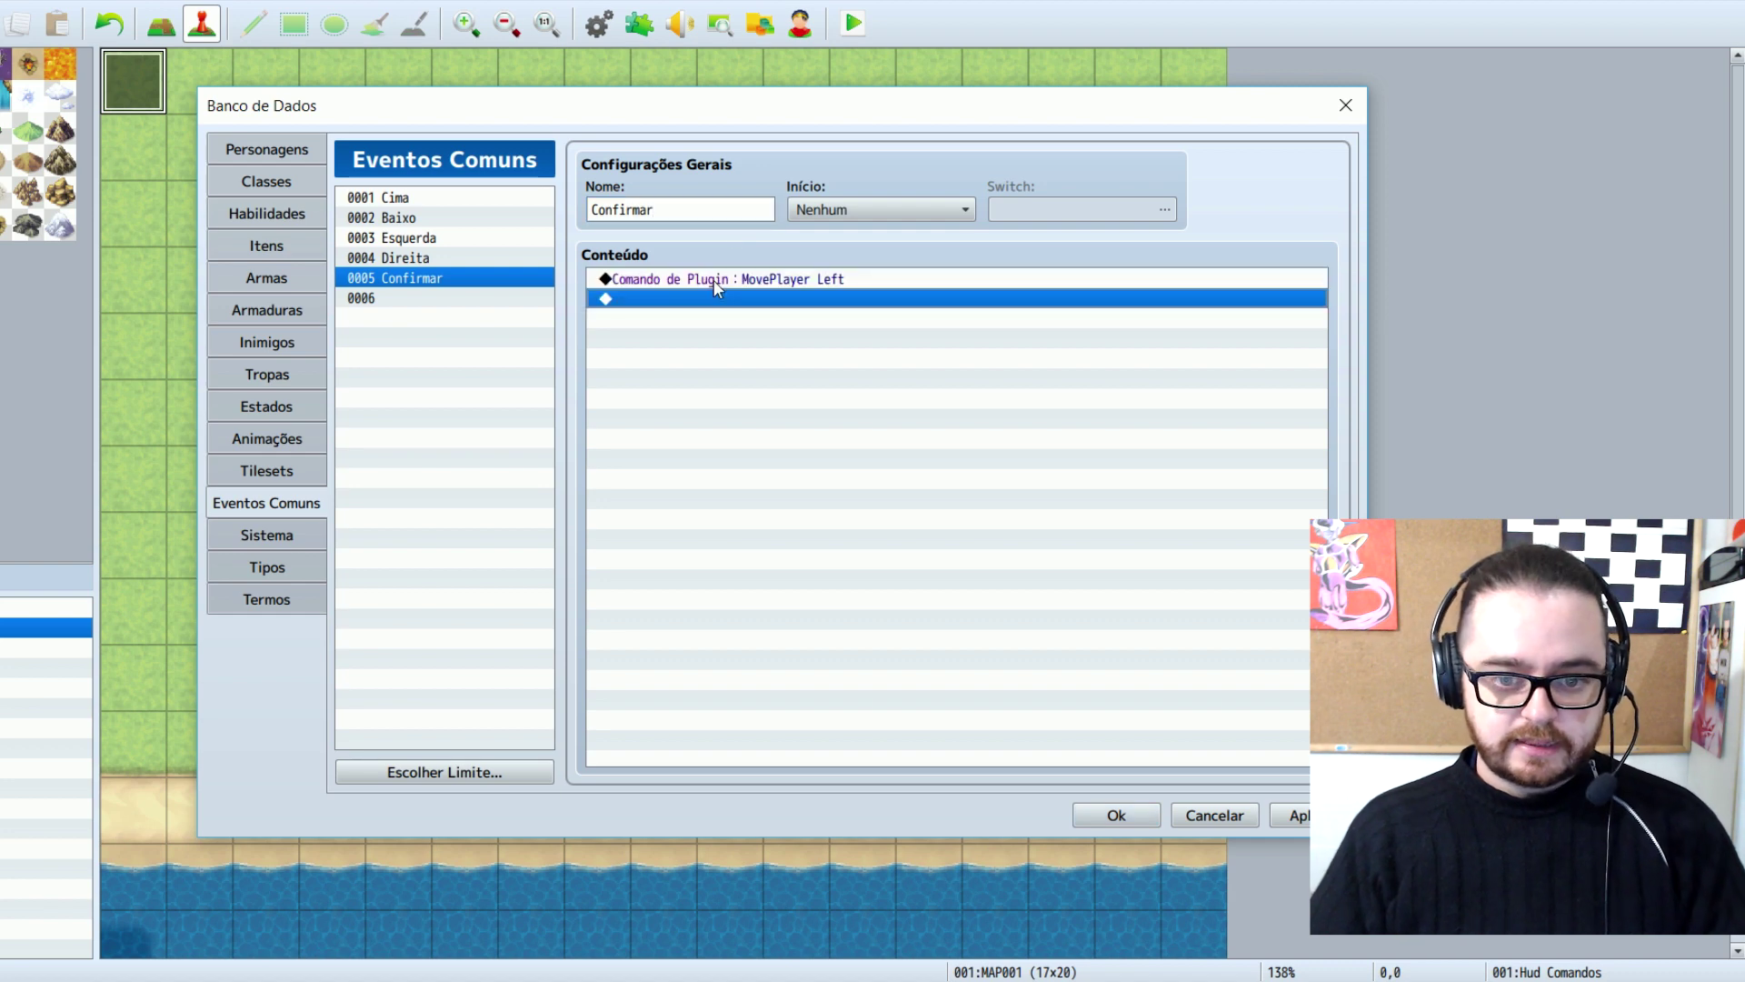
double_click(714, 280)
key("BackSpace")
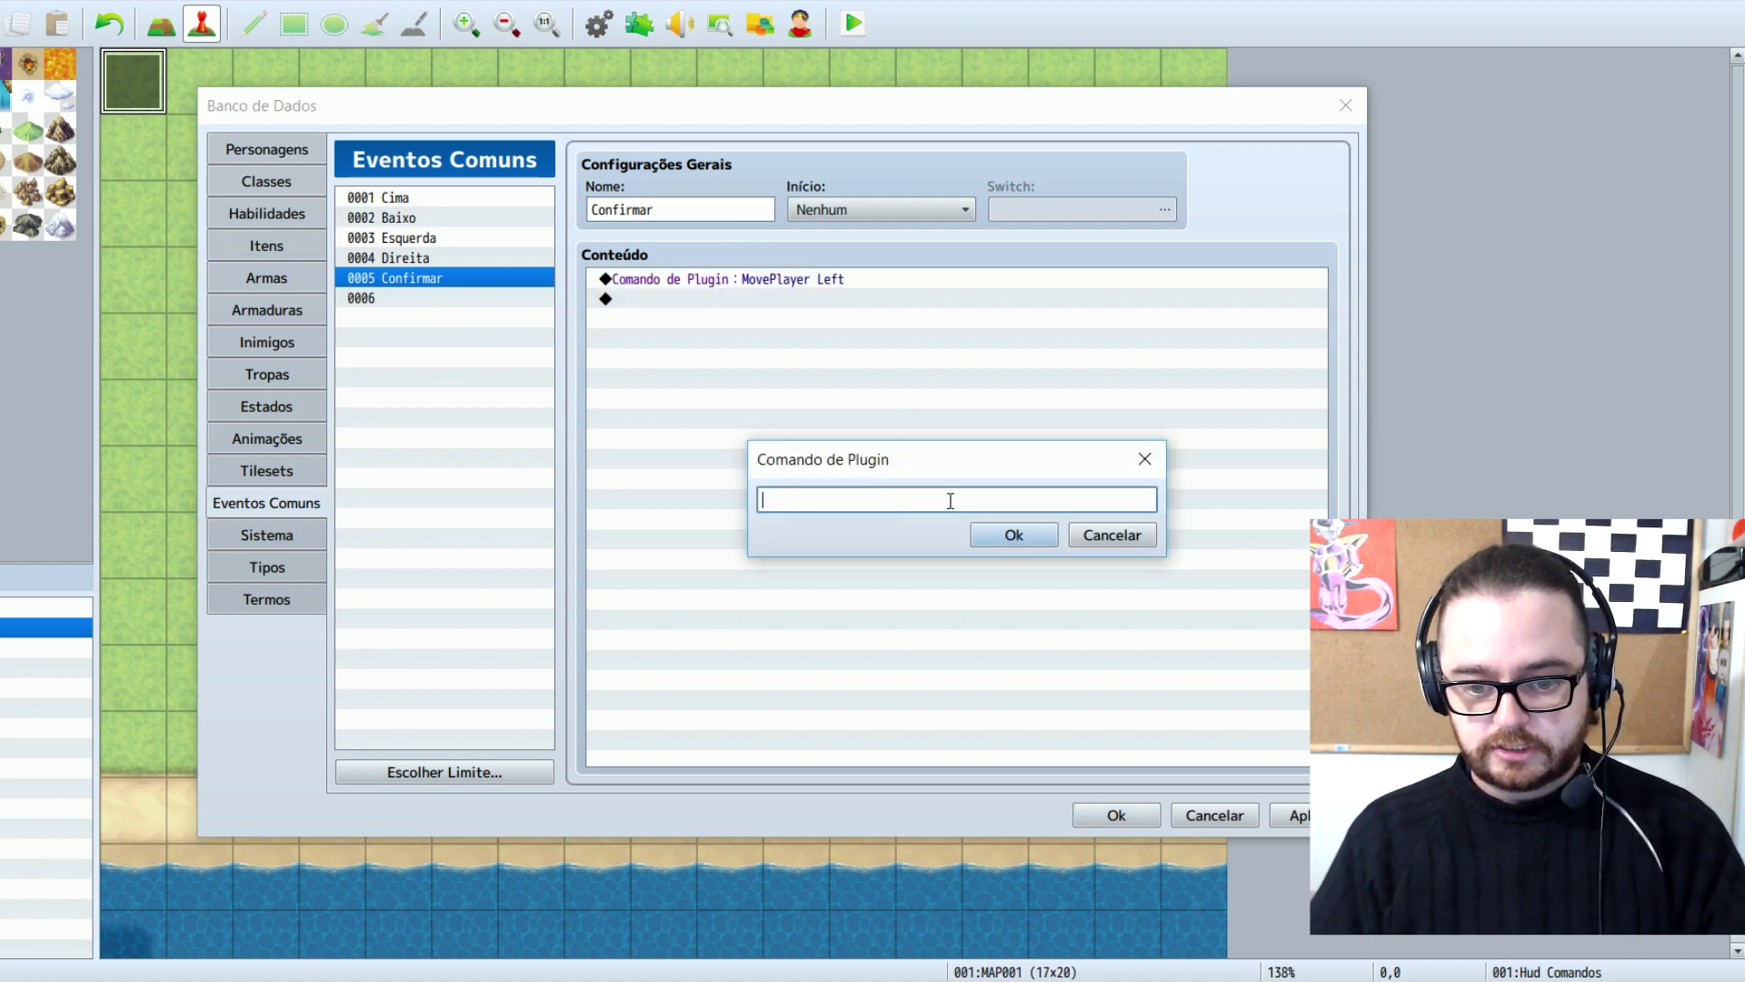
Look up "TriggerButton Ok" in the YEP_PictureCommonEvents help and set it as Confirmar's plugin command
right_click(947, 495)
left_click(1010, 692)
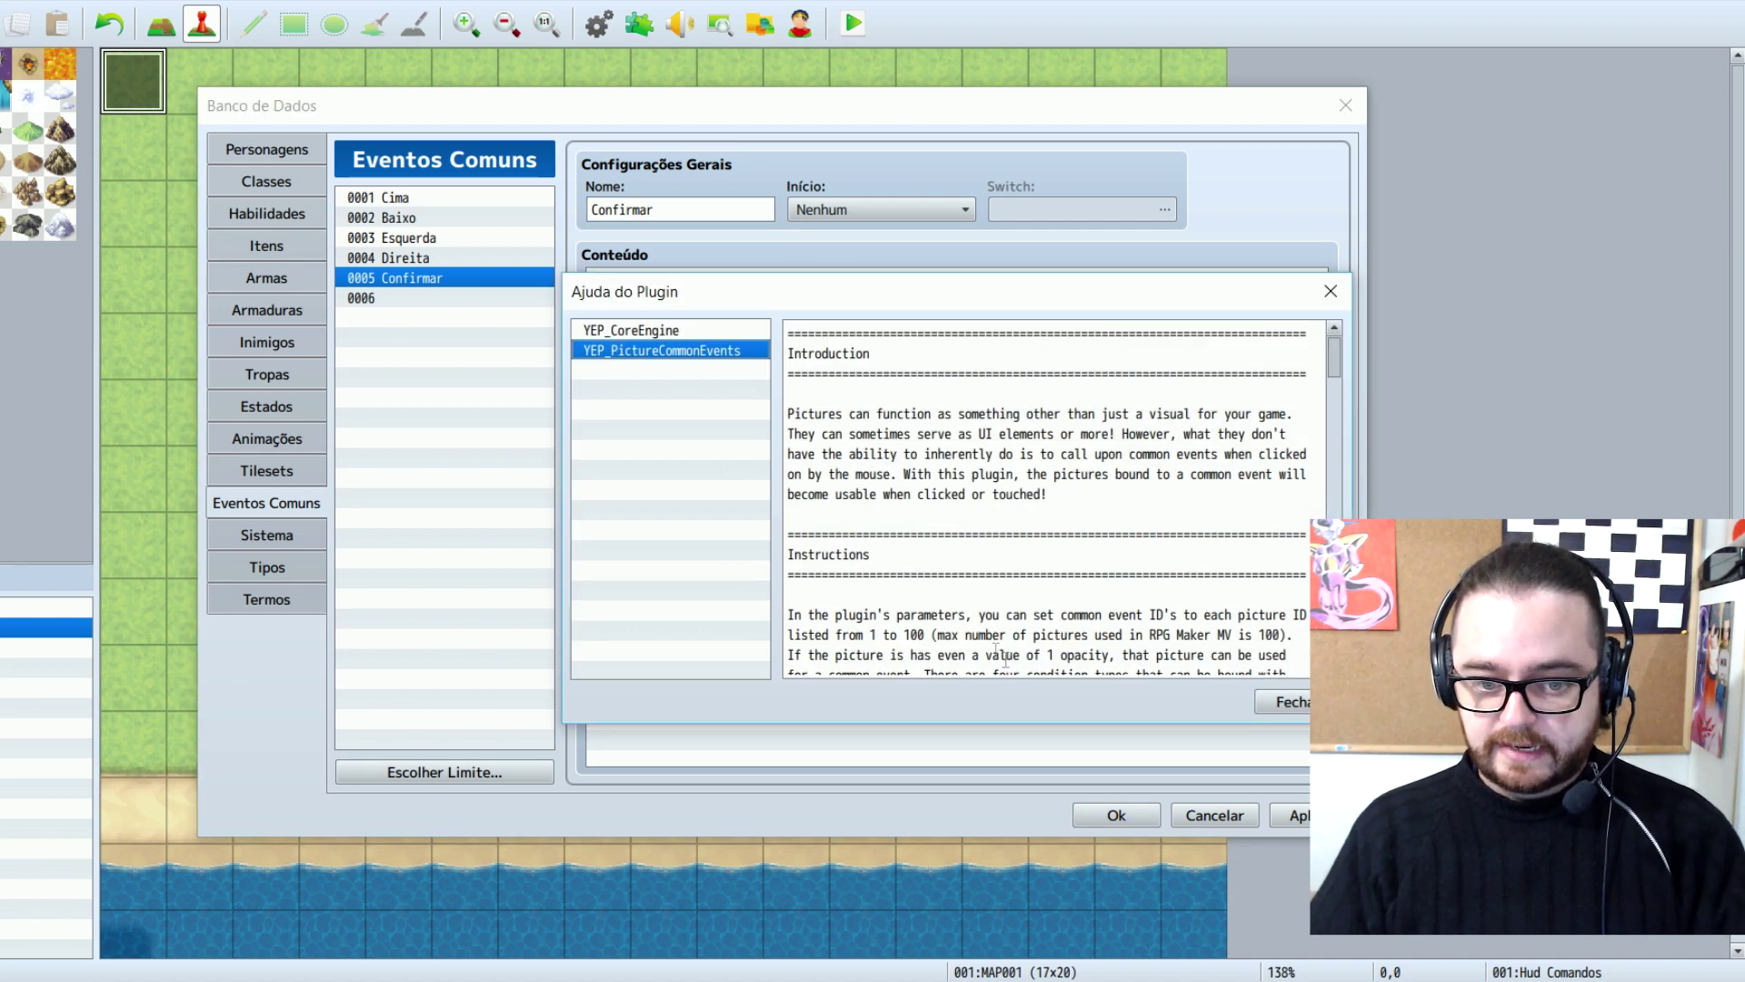
left_click_drag(1340, 368, 1337, 581)
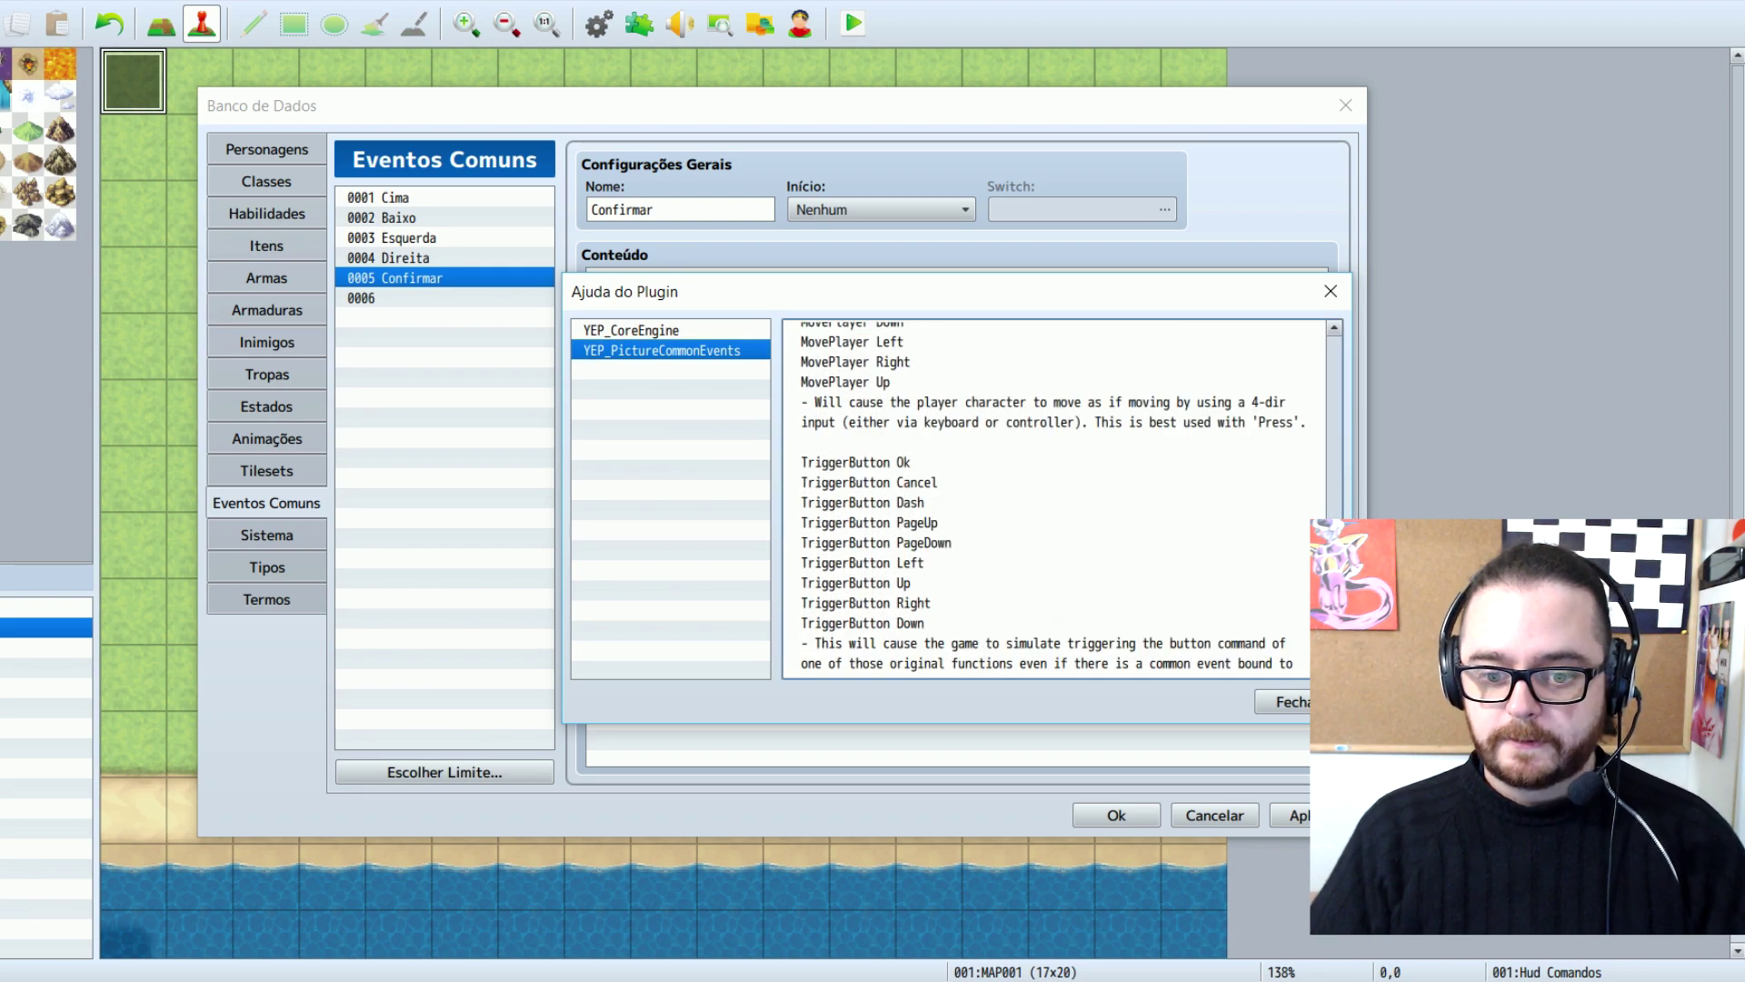
scroll(799, 459, "down", 1)
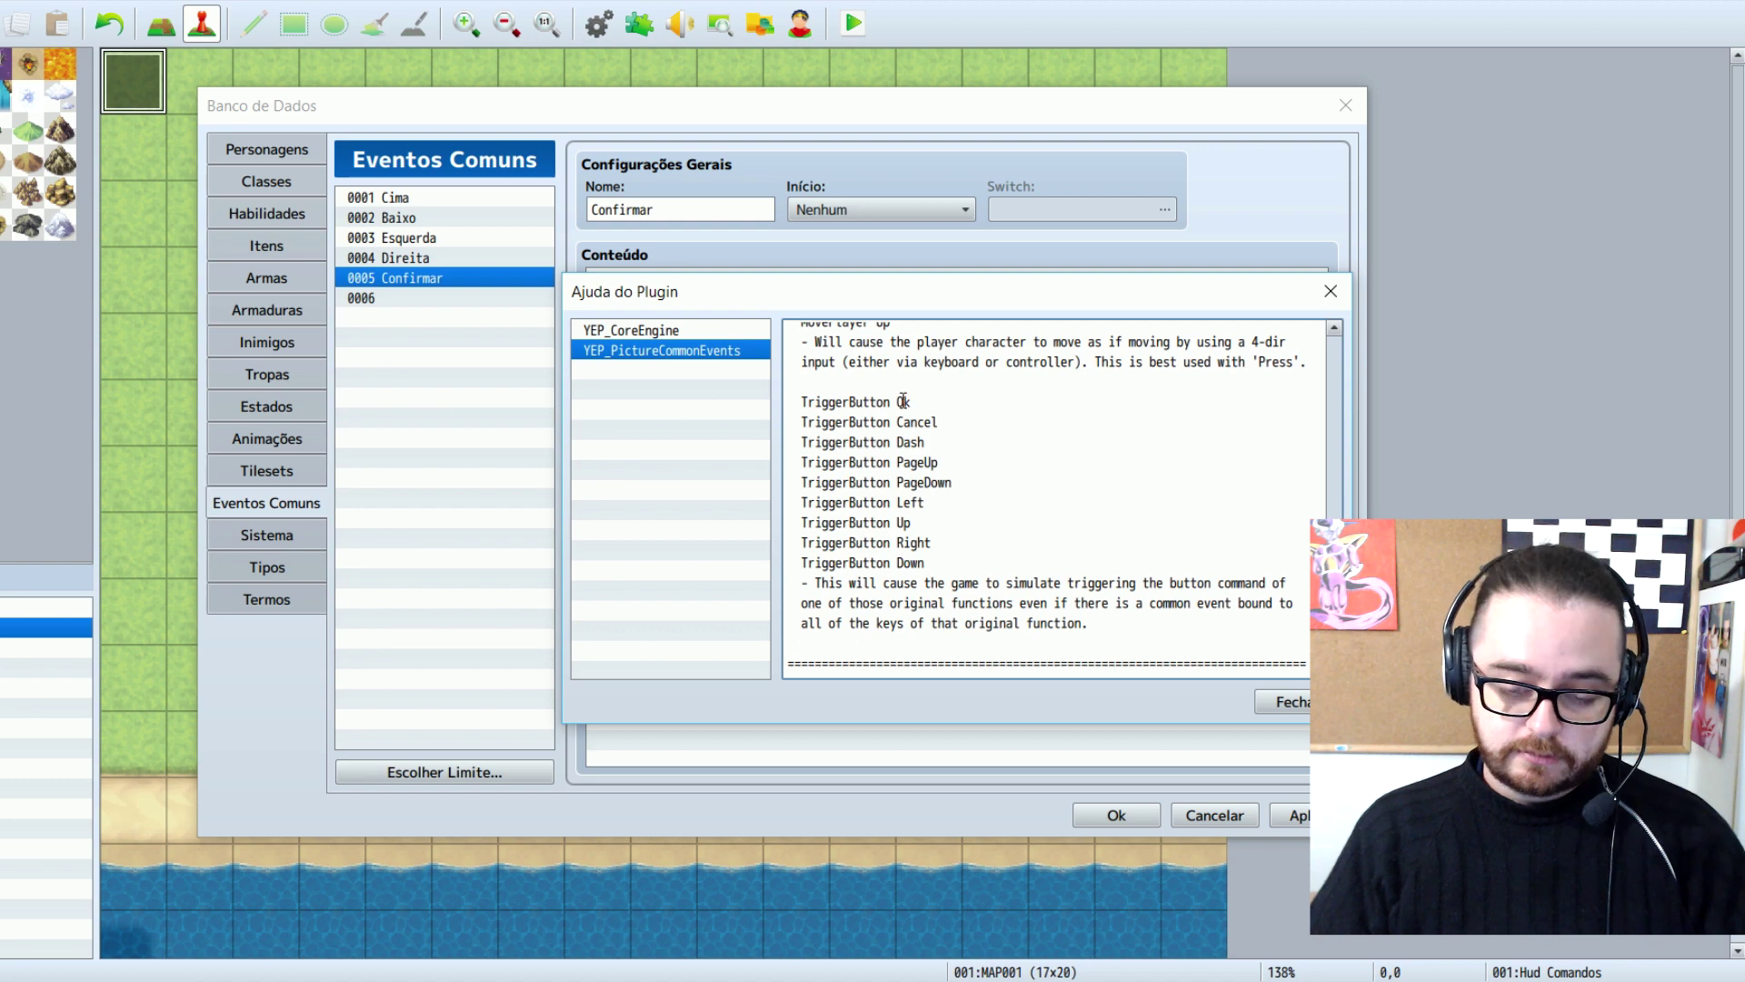
left_click_drag(912, 399, 815, 400)
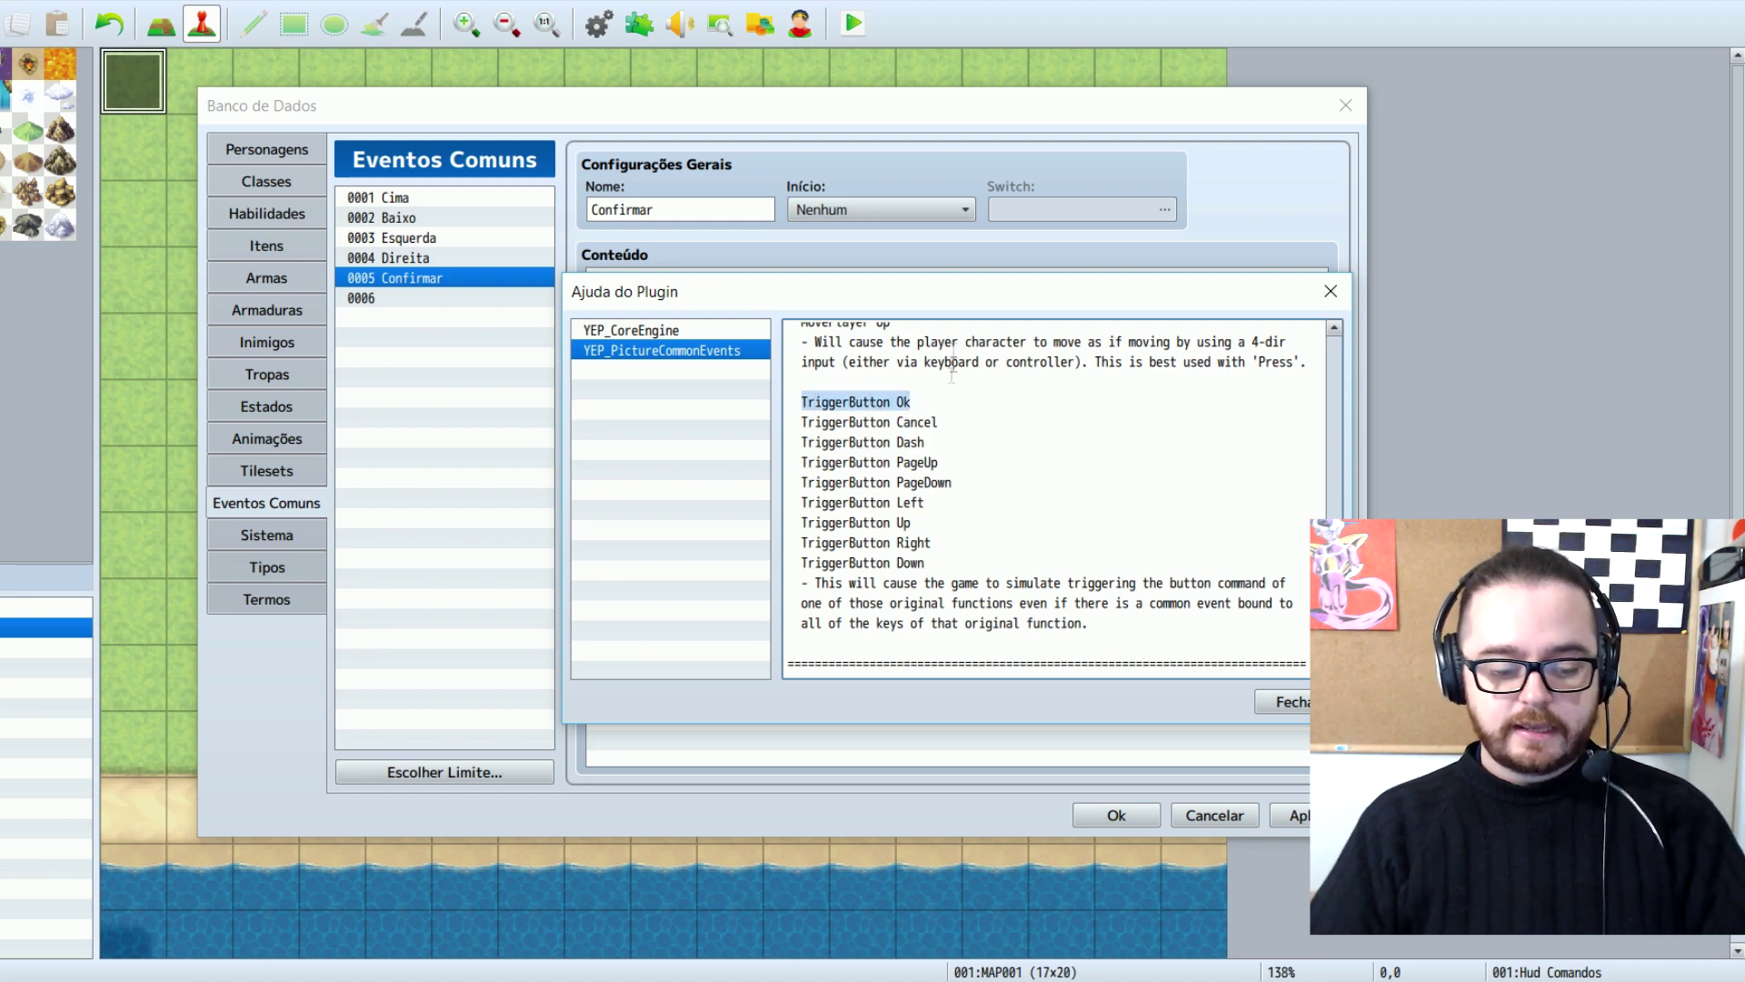
left_click(1284, 702)
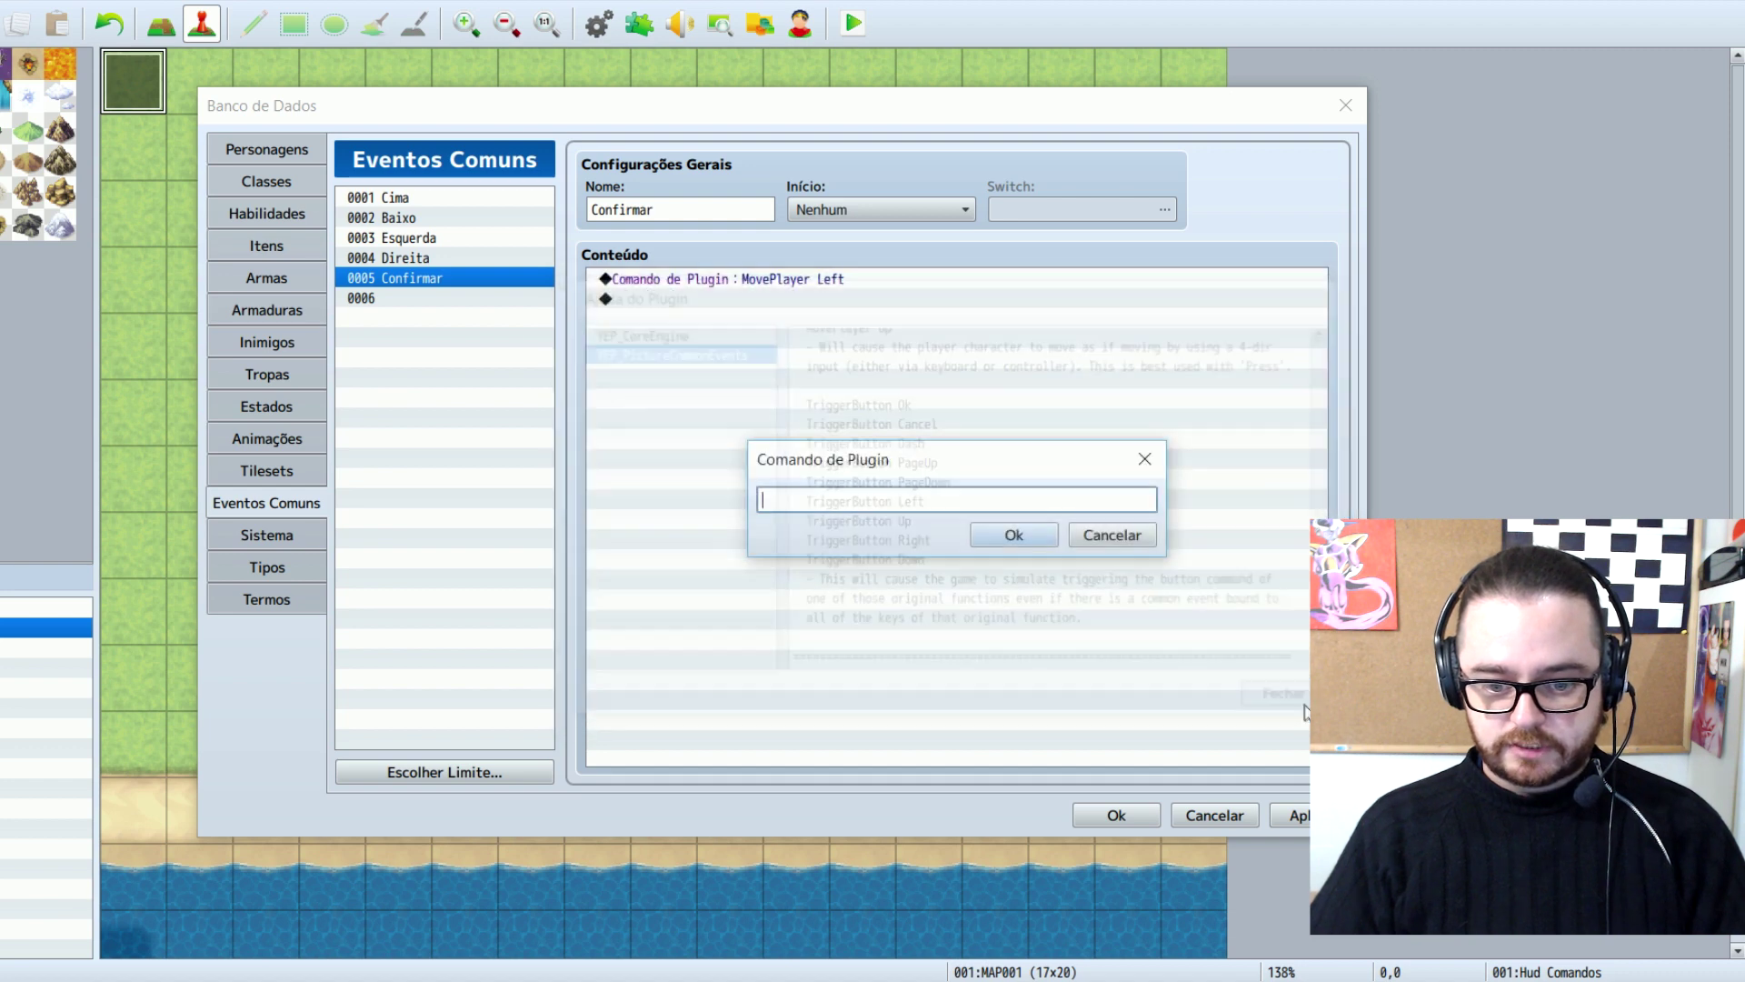
type("TriggerButton Ok")
left_click(1009, 556)
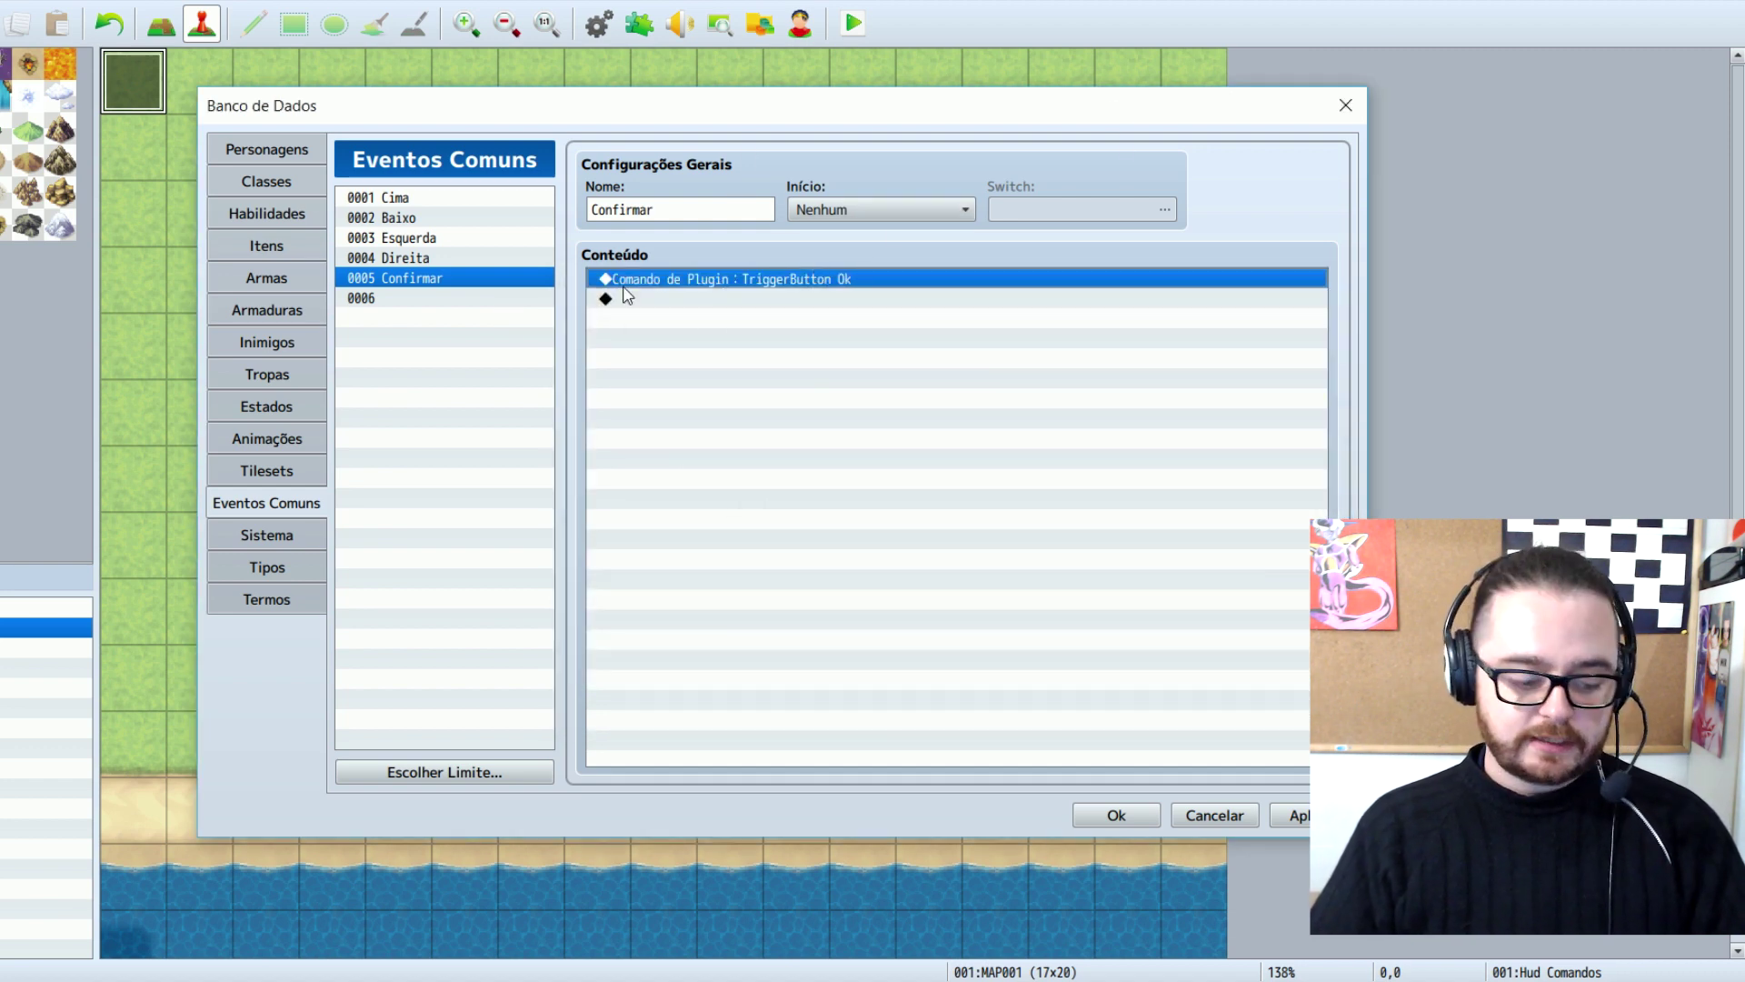
Paste the TriggerButton Ok plugin command into common event 0006 and name the event "Cancelar"
left_click(446, 298)
left_click(734, 281)
key("ctrl+v")
left_click(712, 208)
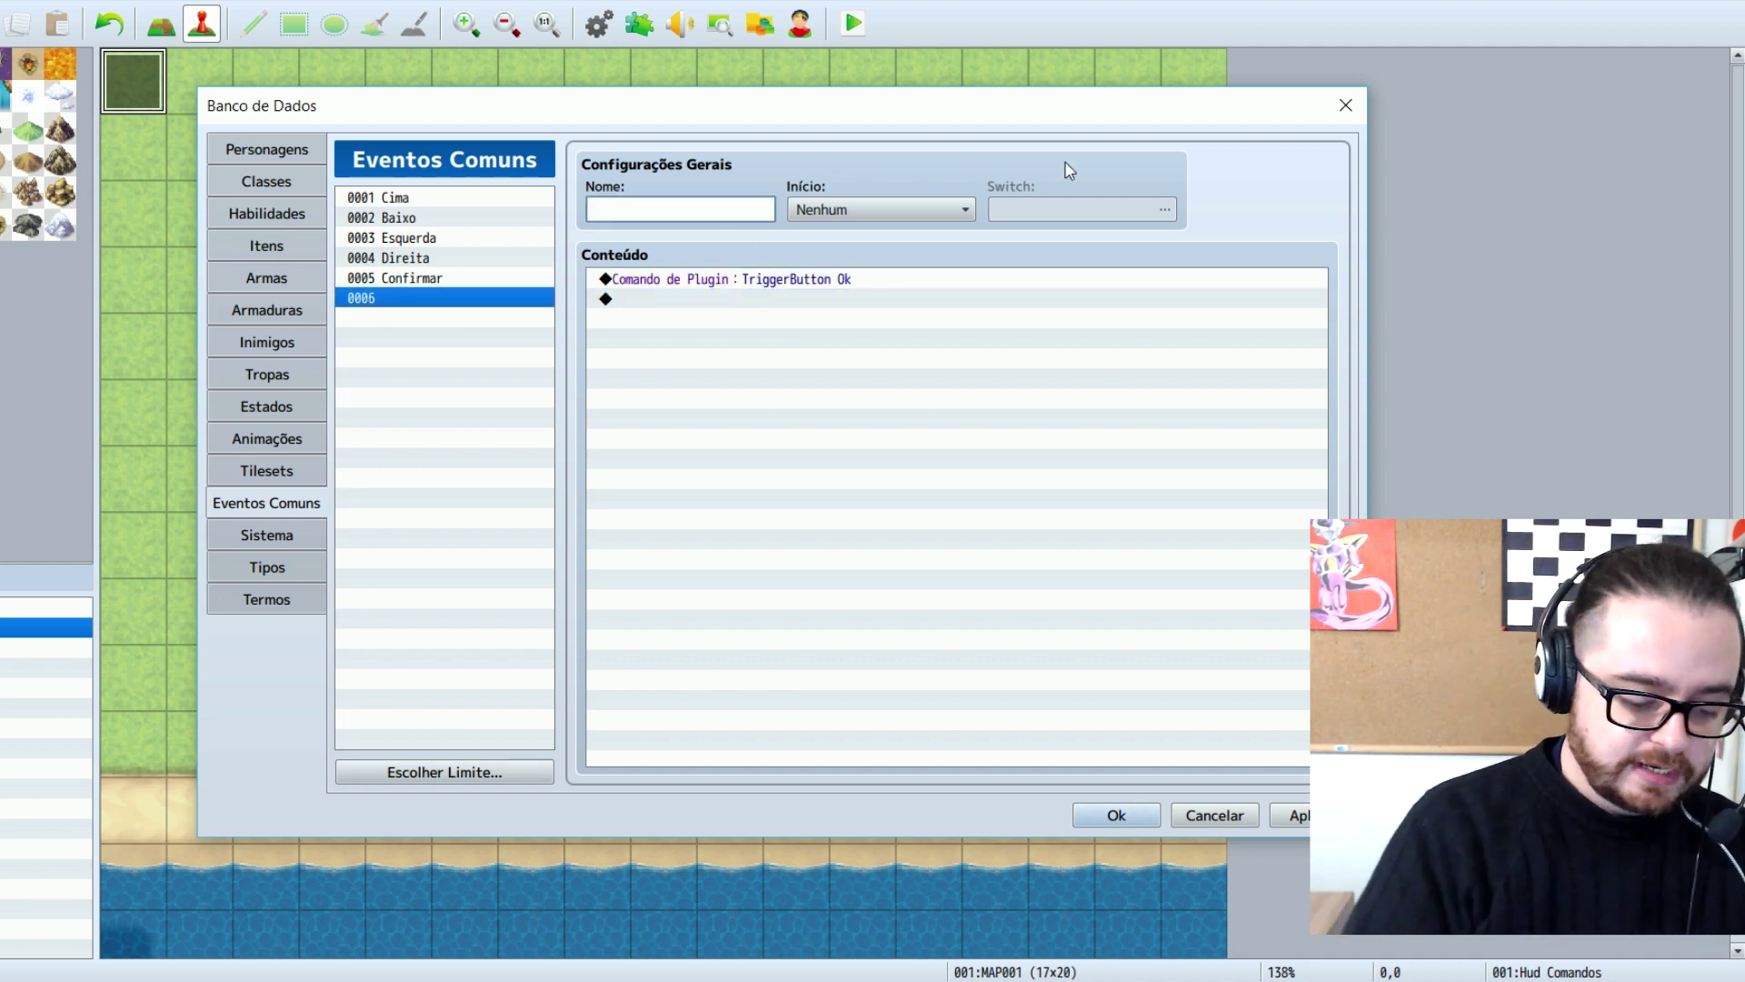
type("Cancelar")
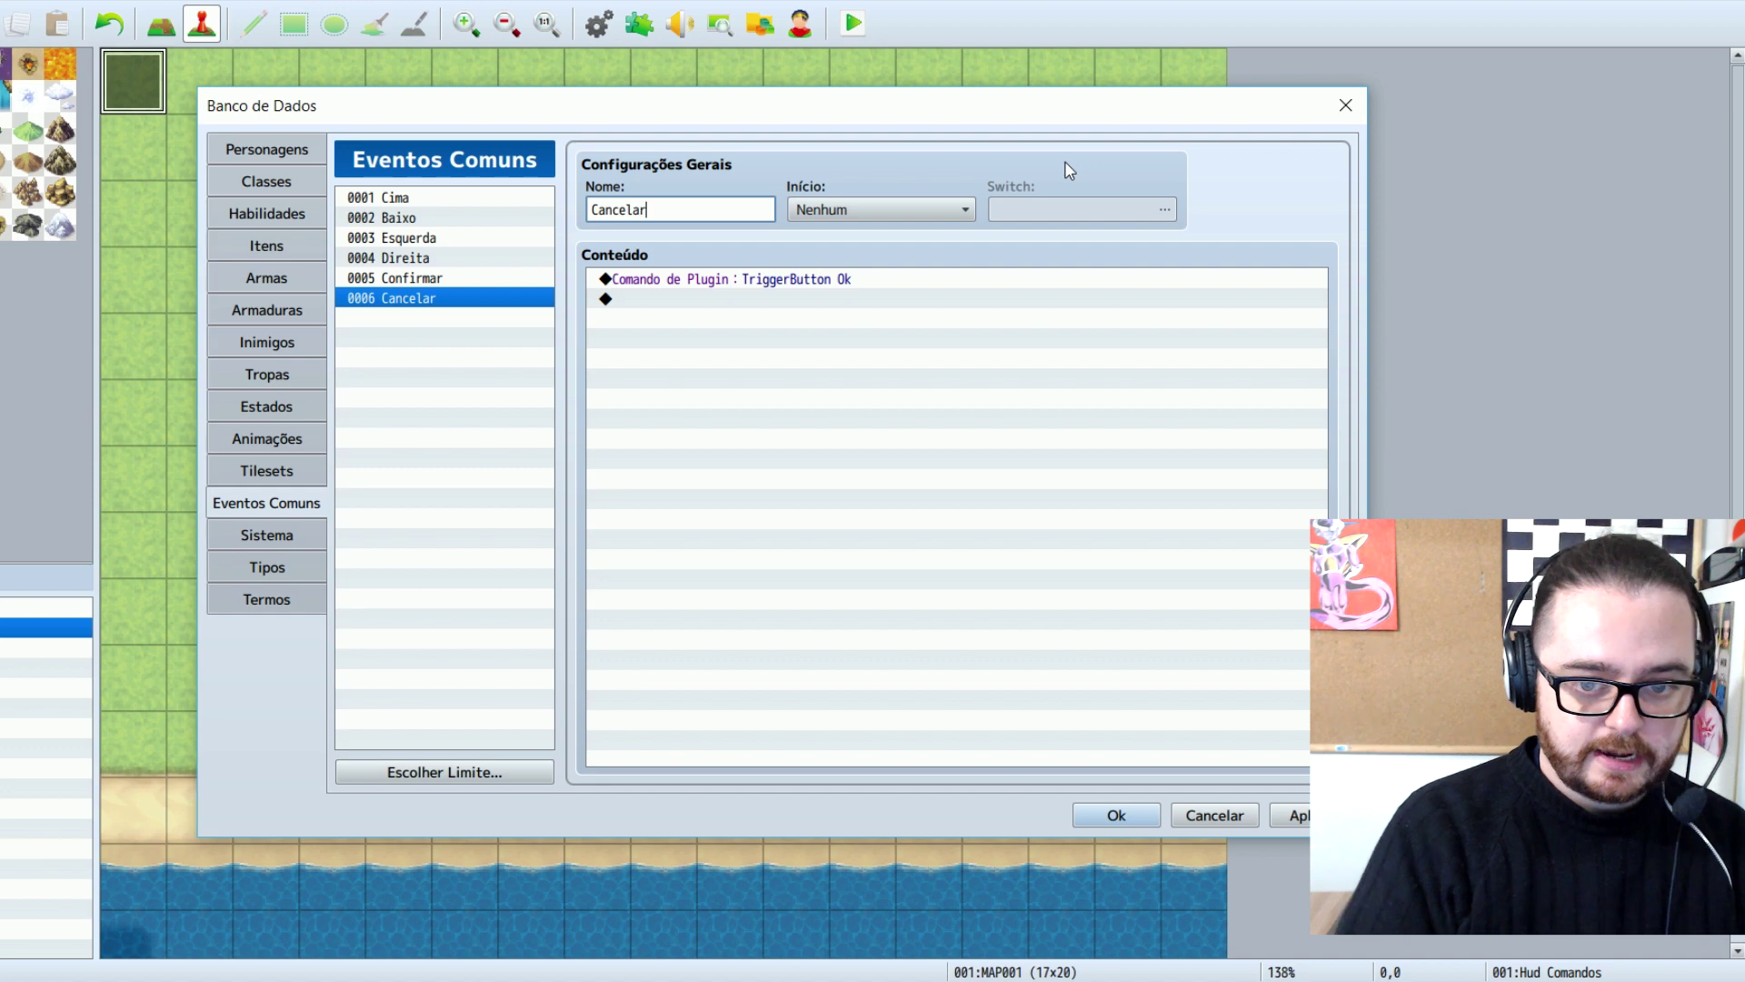
Open Cancelar's plugin command for editing and clear its text
double_click(875, 282)
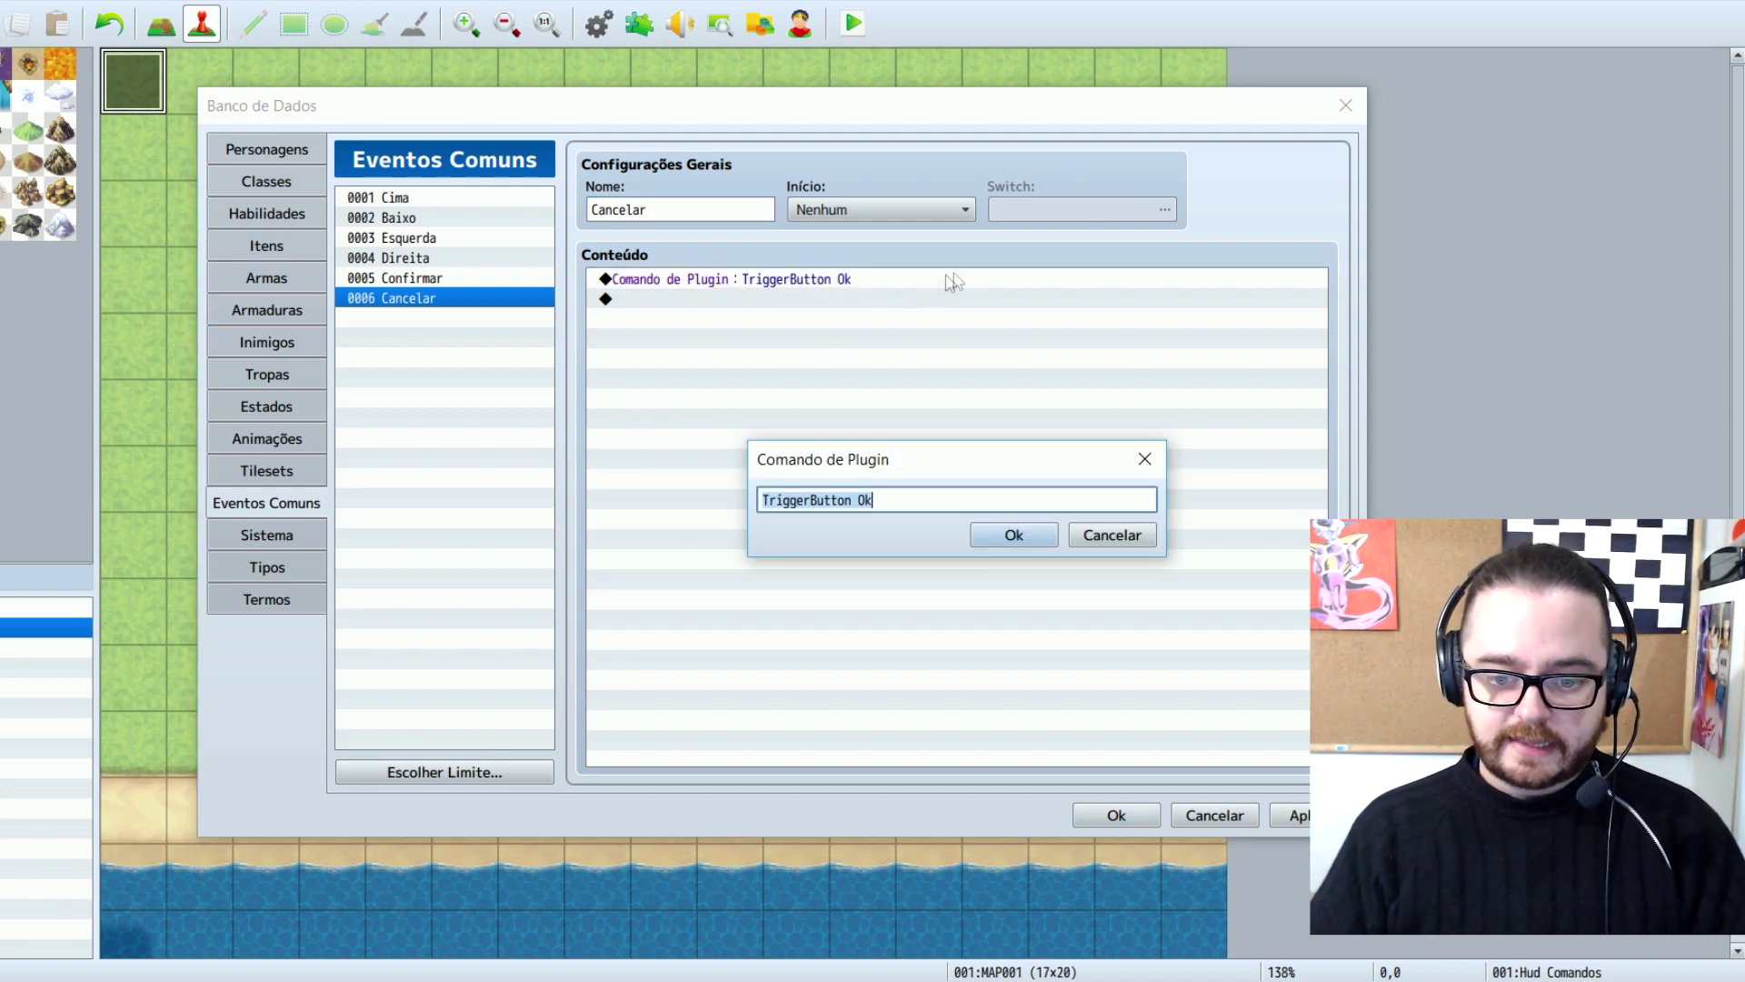
key("End")
key("ctrl+shift+Left")
key("ctrl+shift+Left")
key("BackSpace")
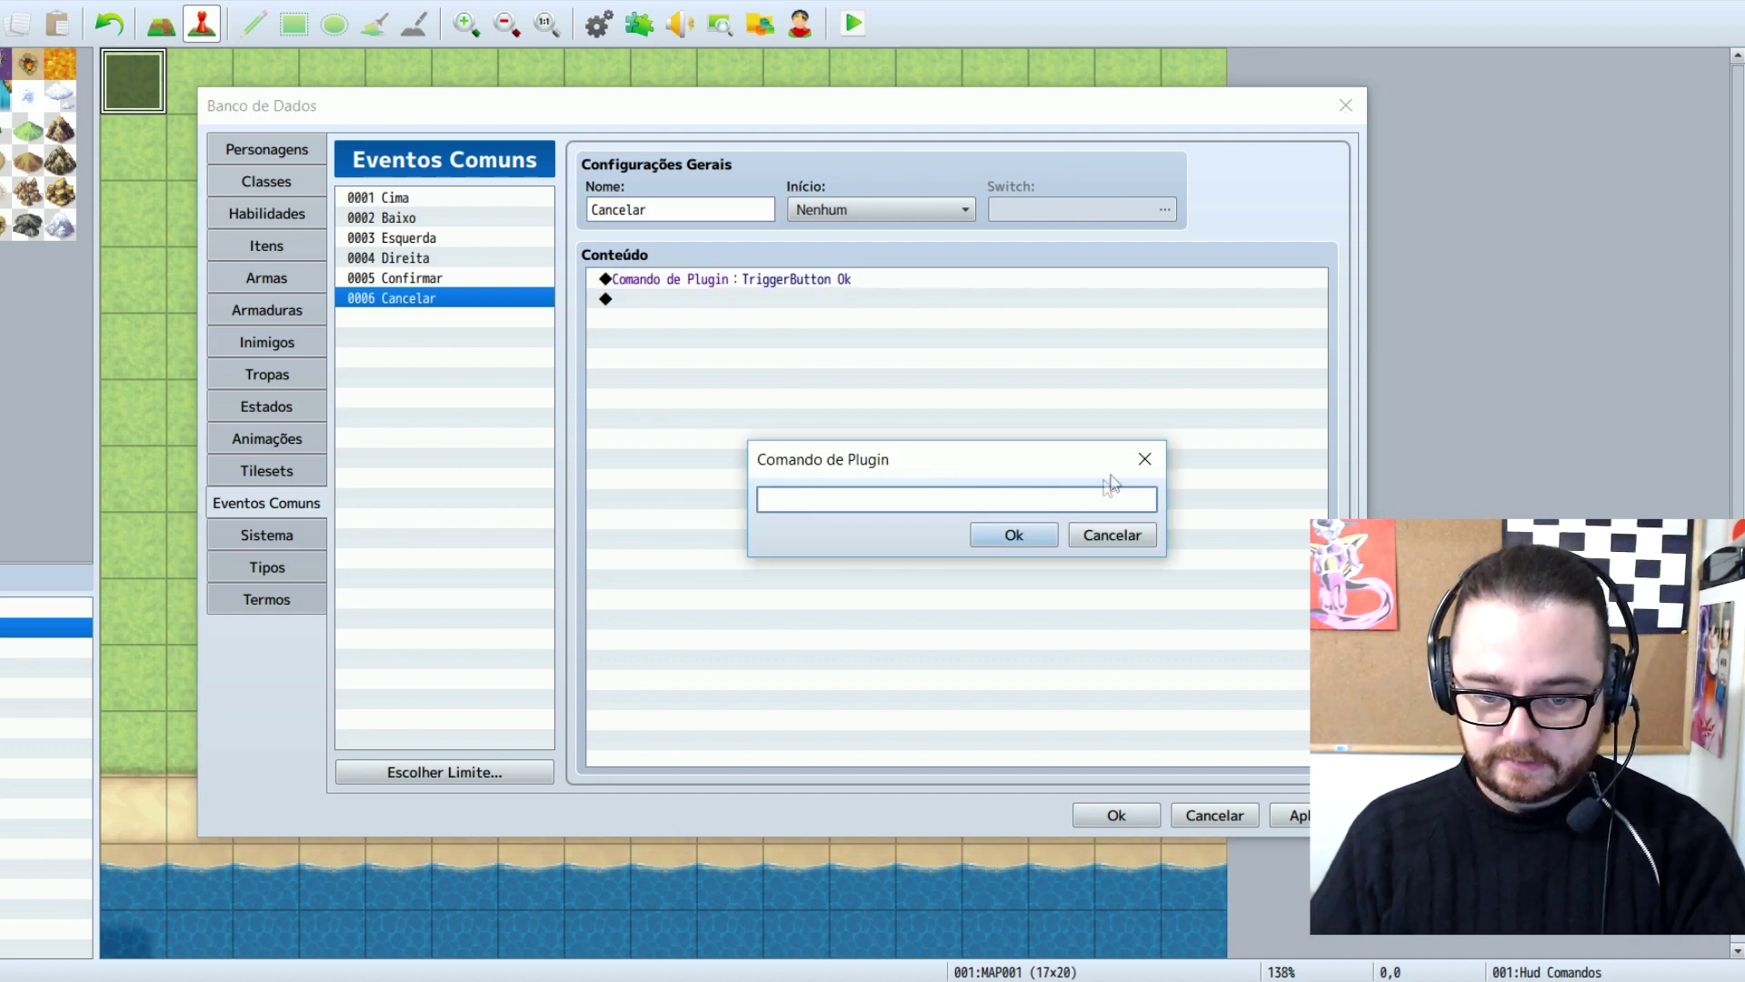
Look up "TriggerButton Cancel" in the YEP_PictureCommonEvents help, set it as Cancelar's plugin command and save the database
right_click(946, 500)
left_click(1045, 691)
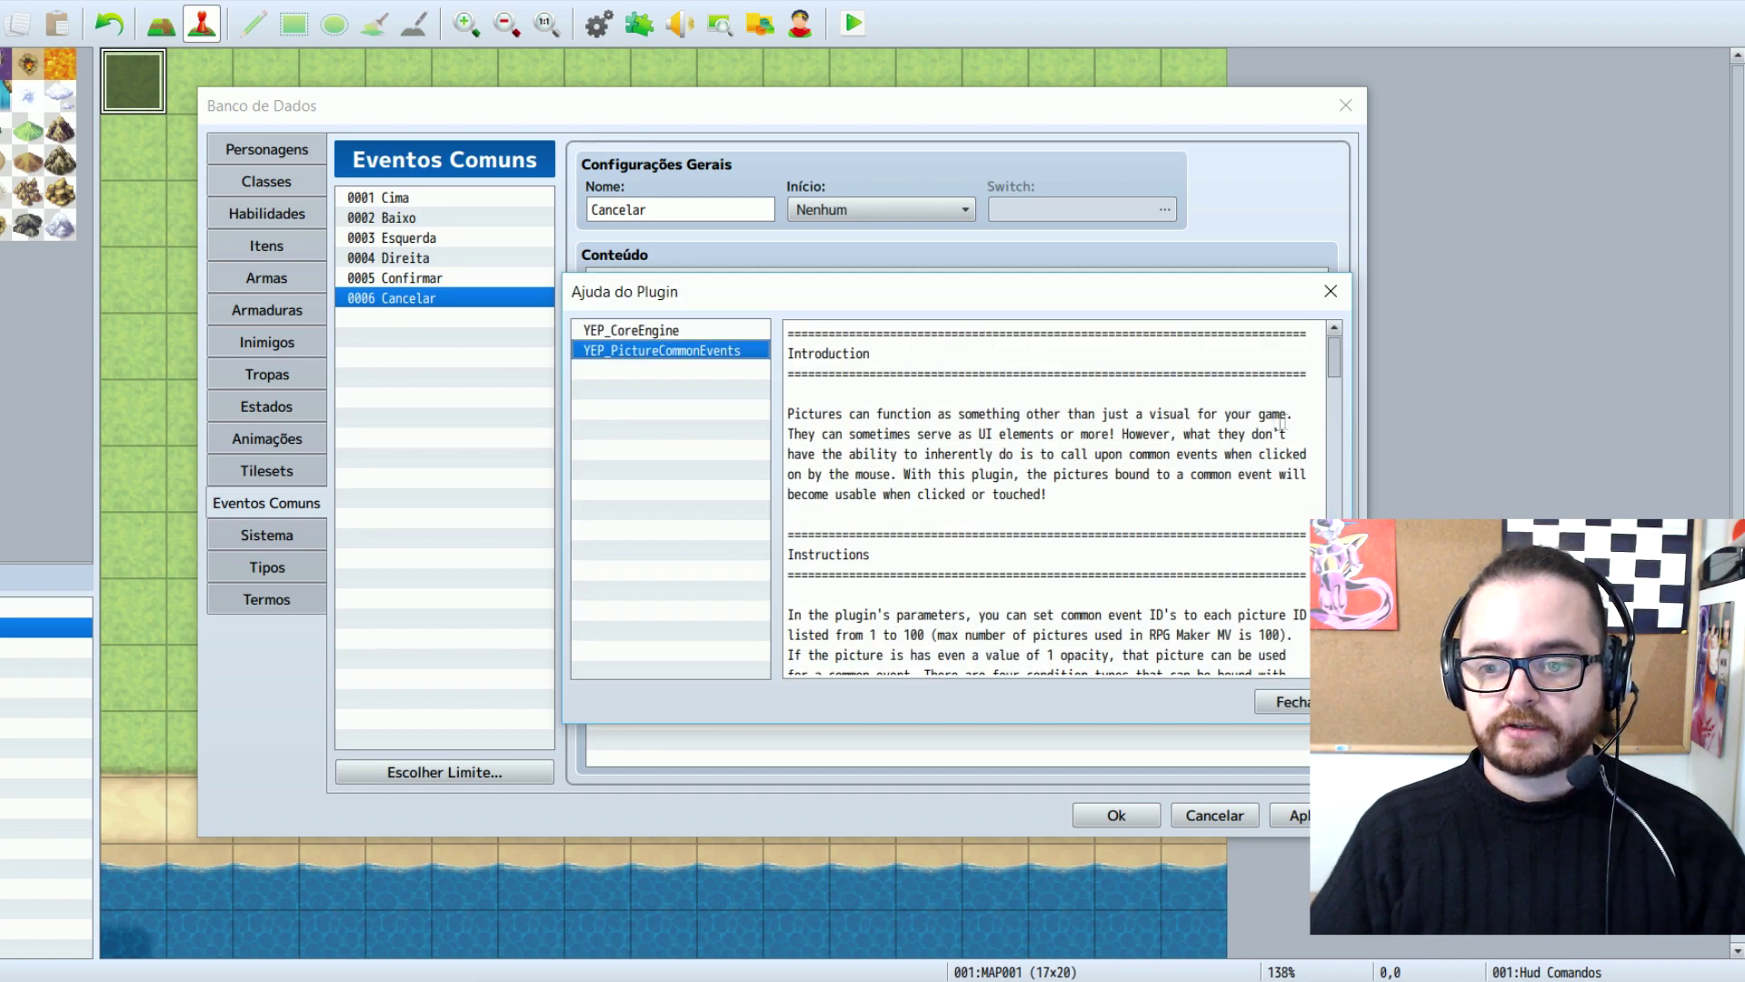
left_click_drag(1333, 371, 1343, 455)
scroll(1054, 500, "down", 3)
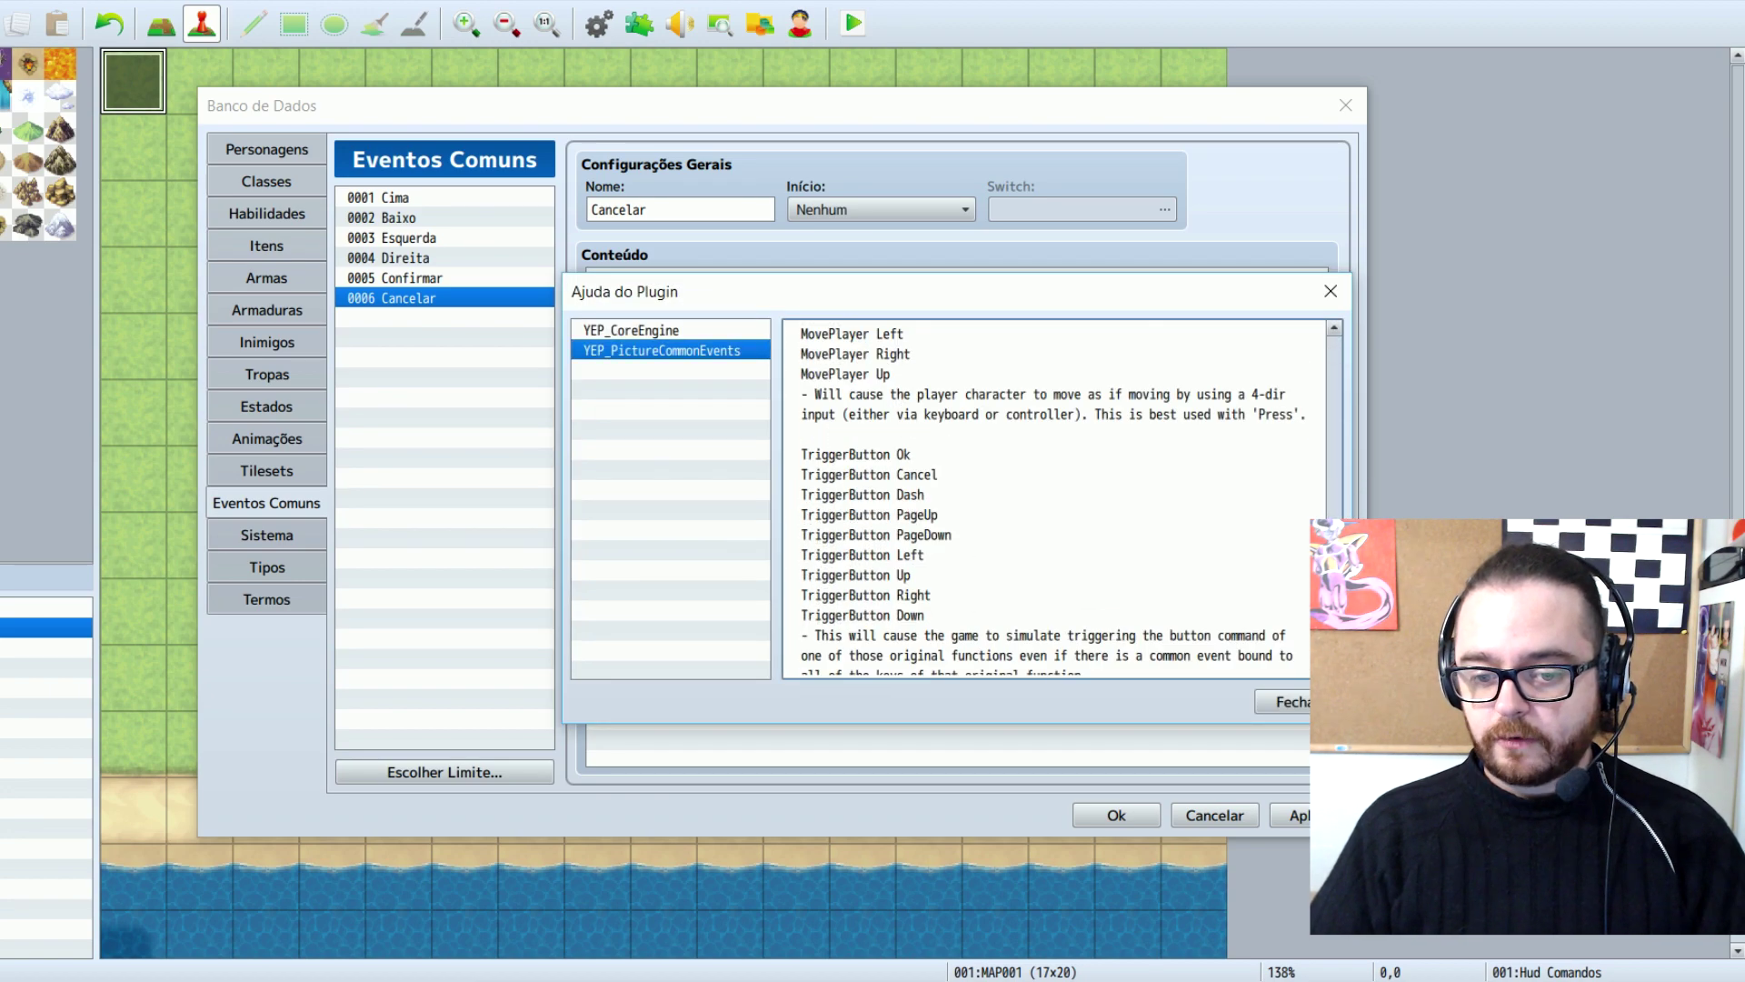
left_click_drag(941, 476, 809, 476)
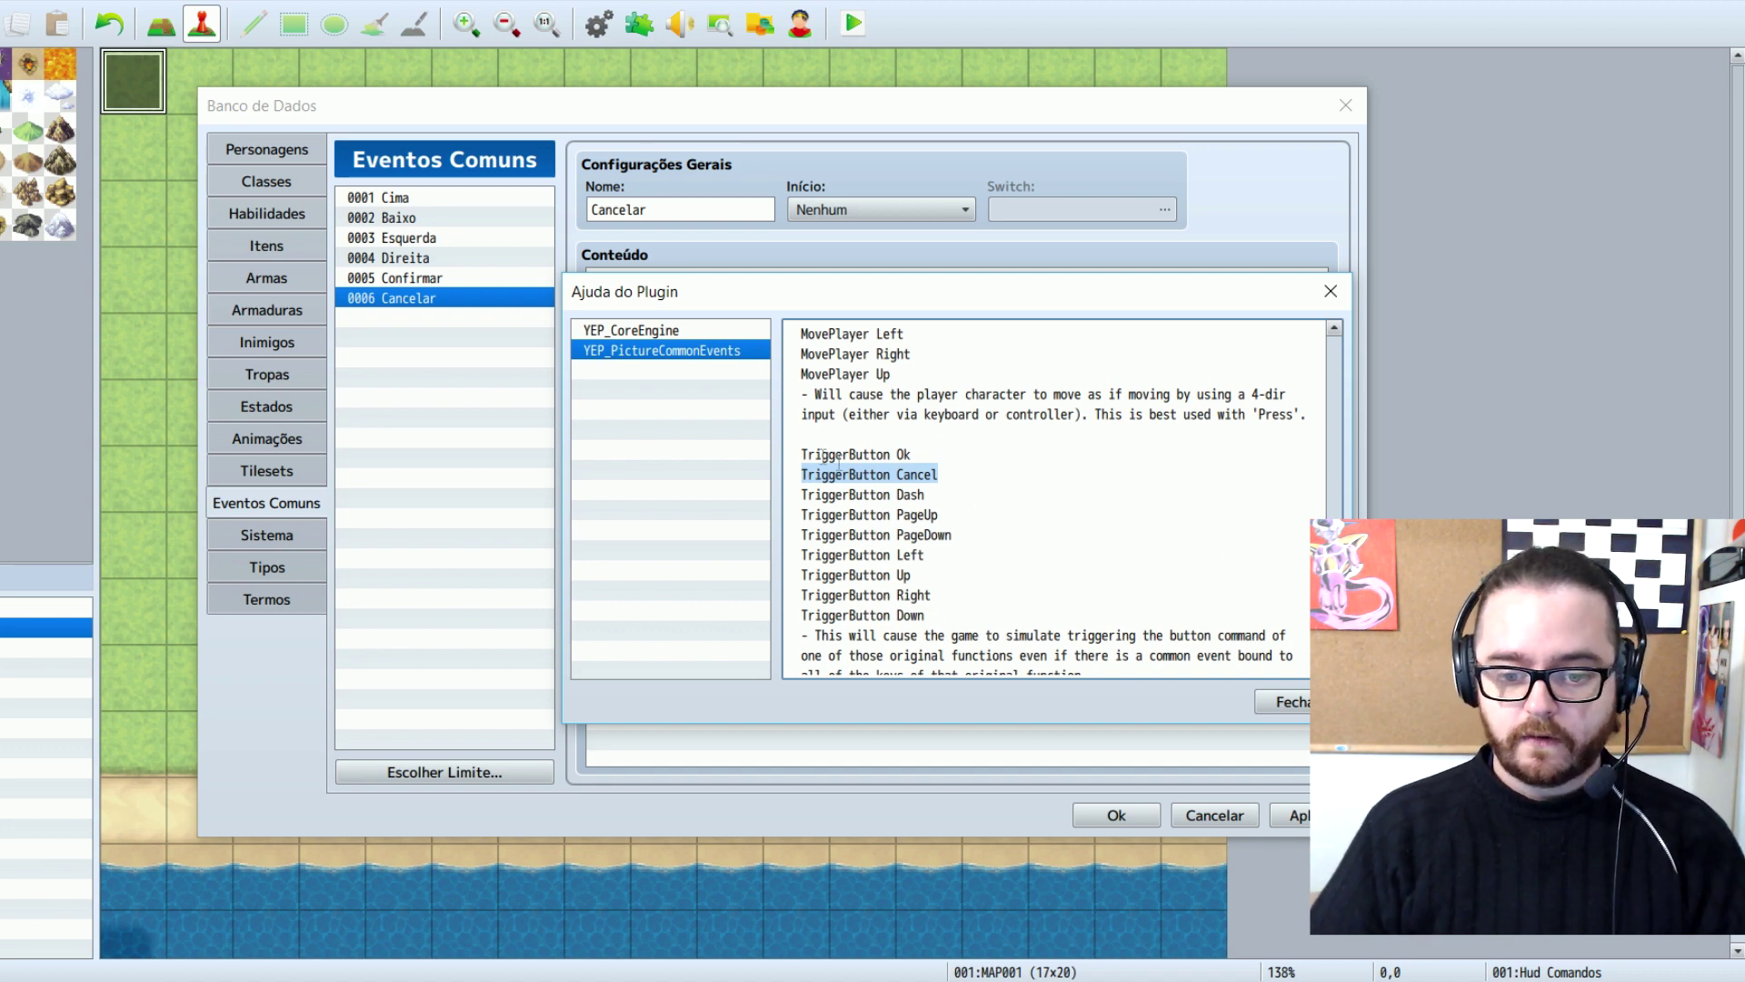
scroll(990, 481, "up", 1)
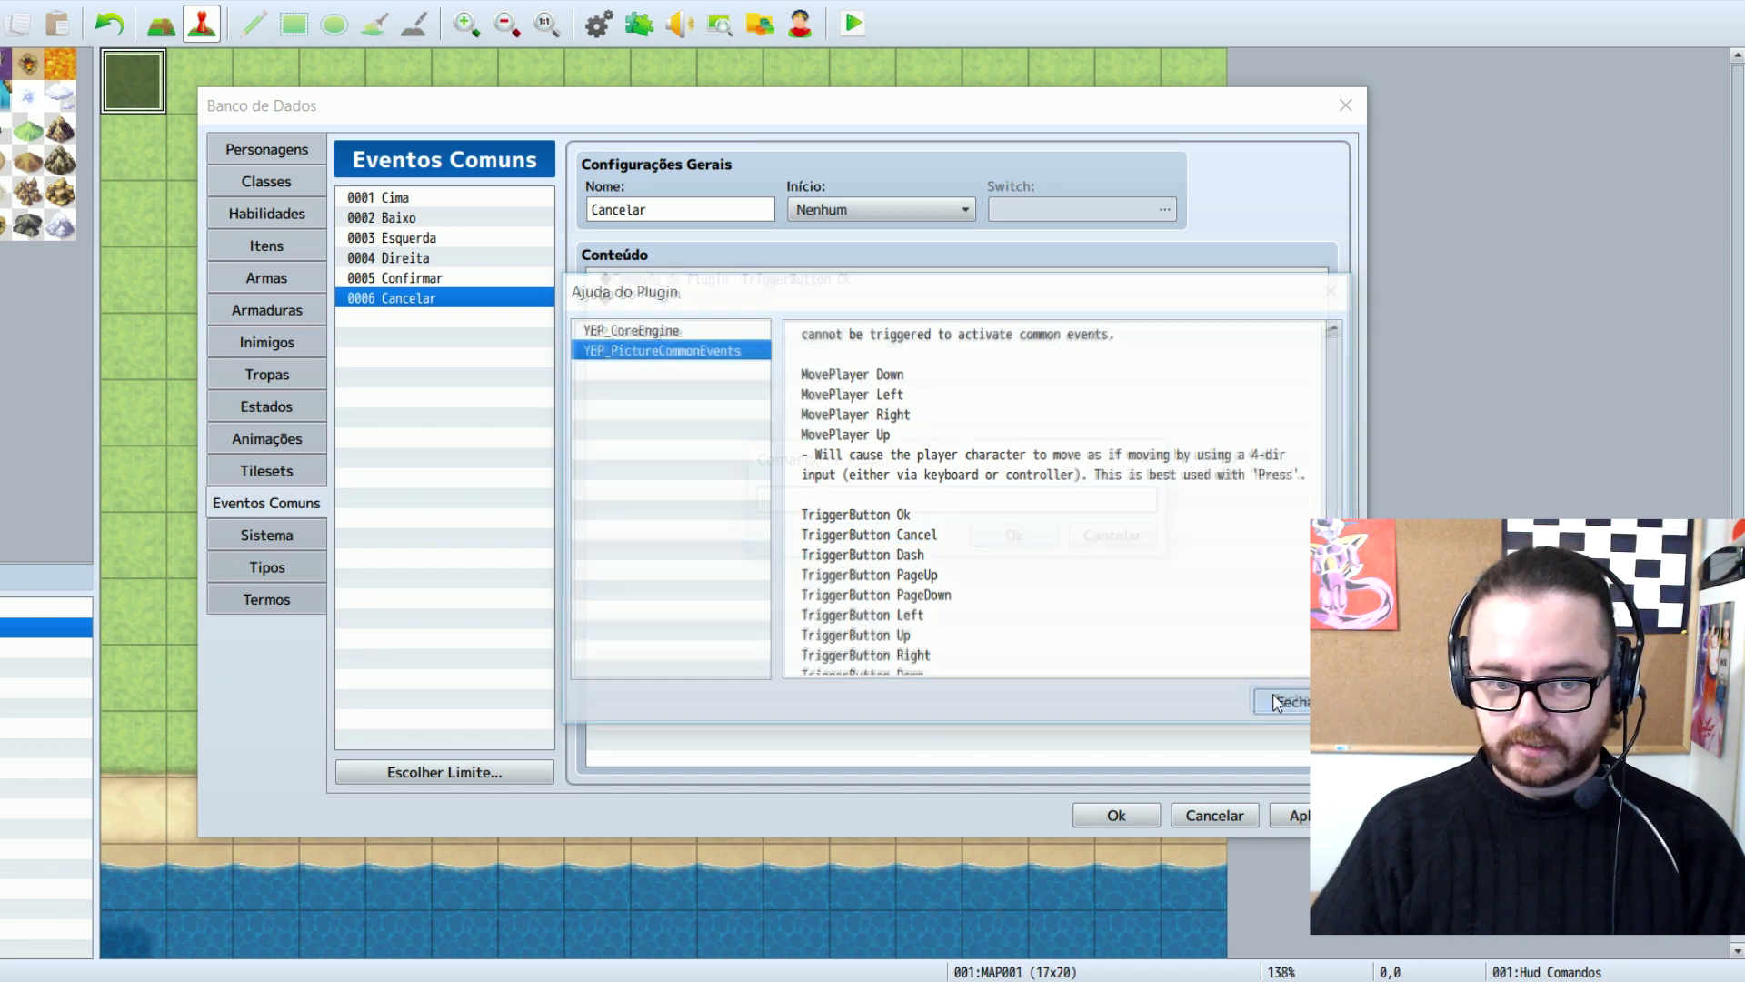
left_click(1273, 702)
left_click(1009, 534)
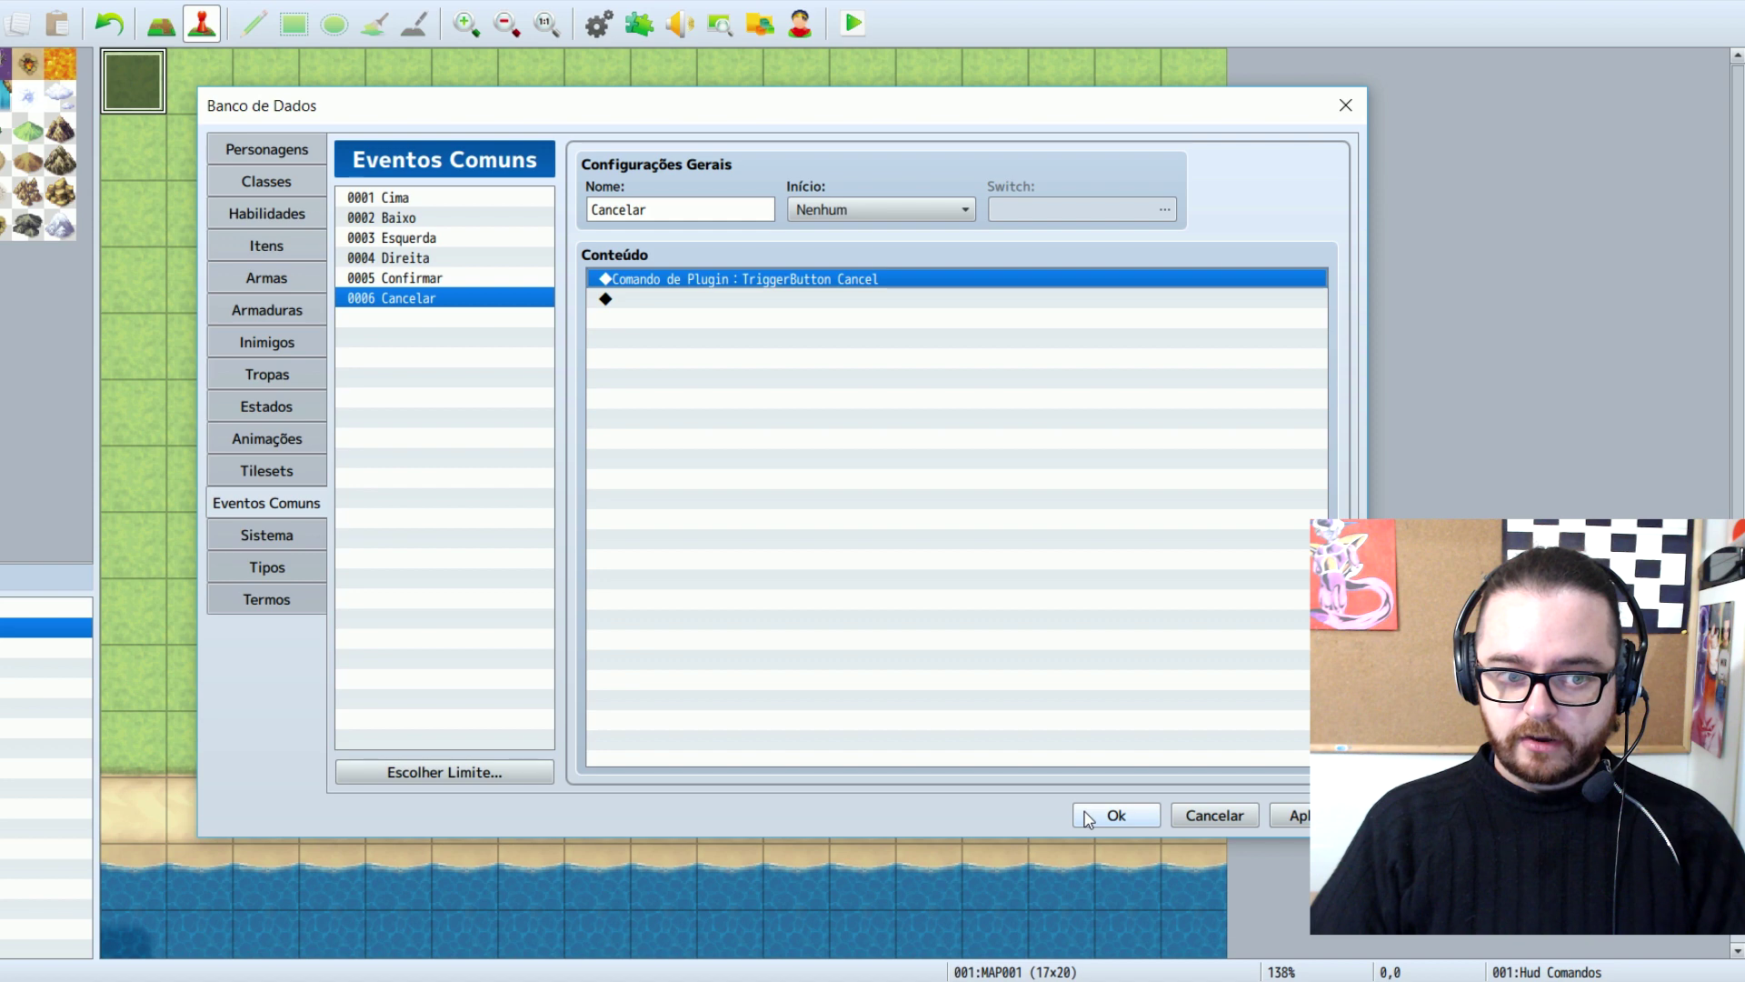
left_click(1114, 814)
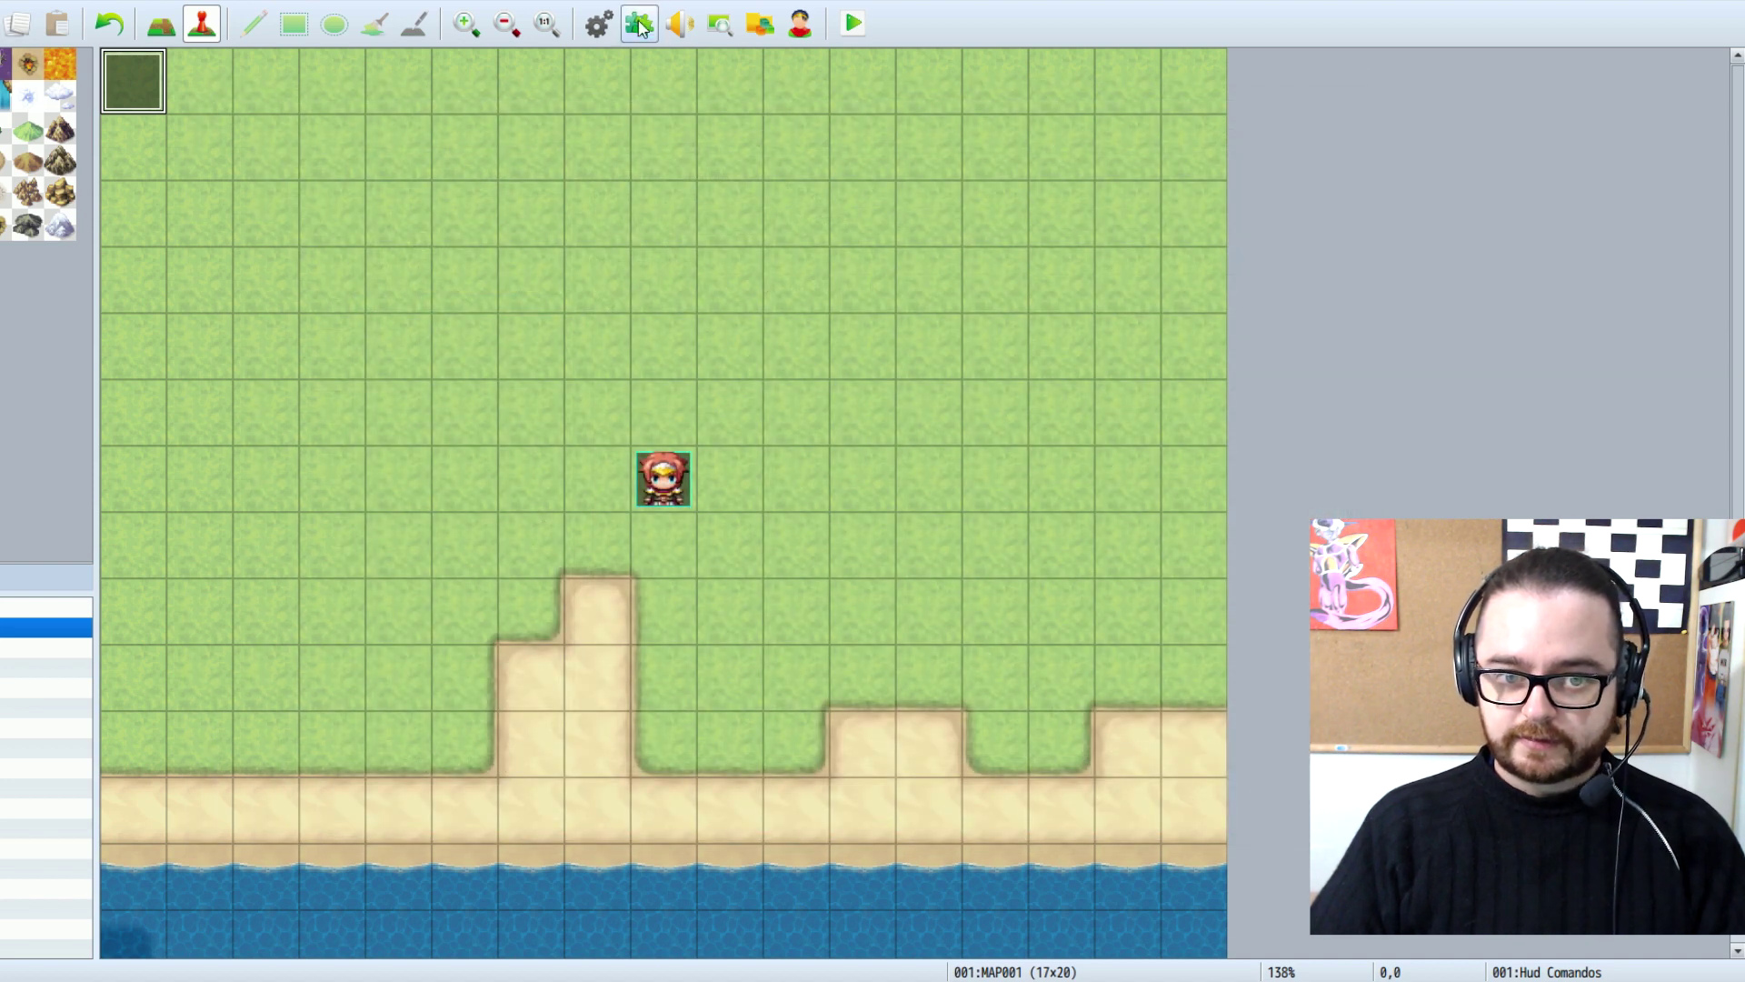
Compare the YEP_PictureCommonEvents picture parameters with the picture numbers of confirmar and cancelar in the Hud Comandos event
left_click(641, 26)
double_click(587, 243)
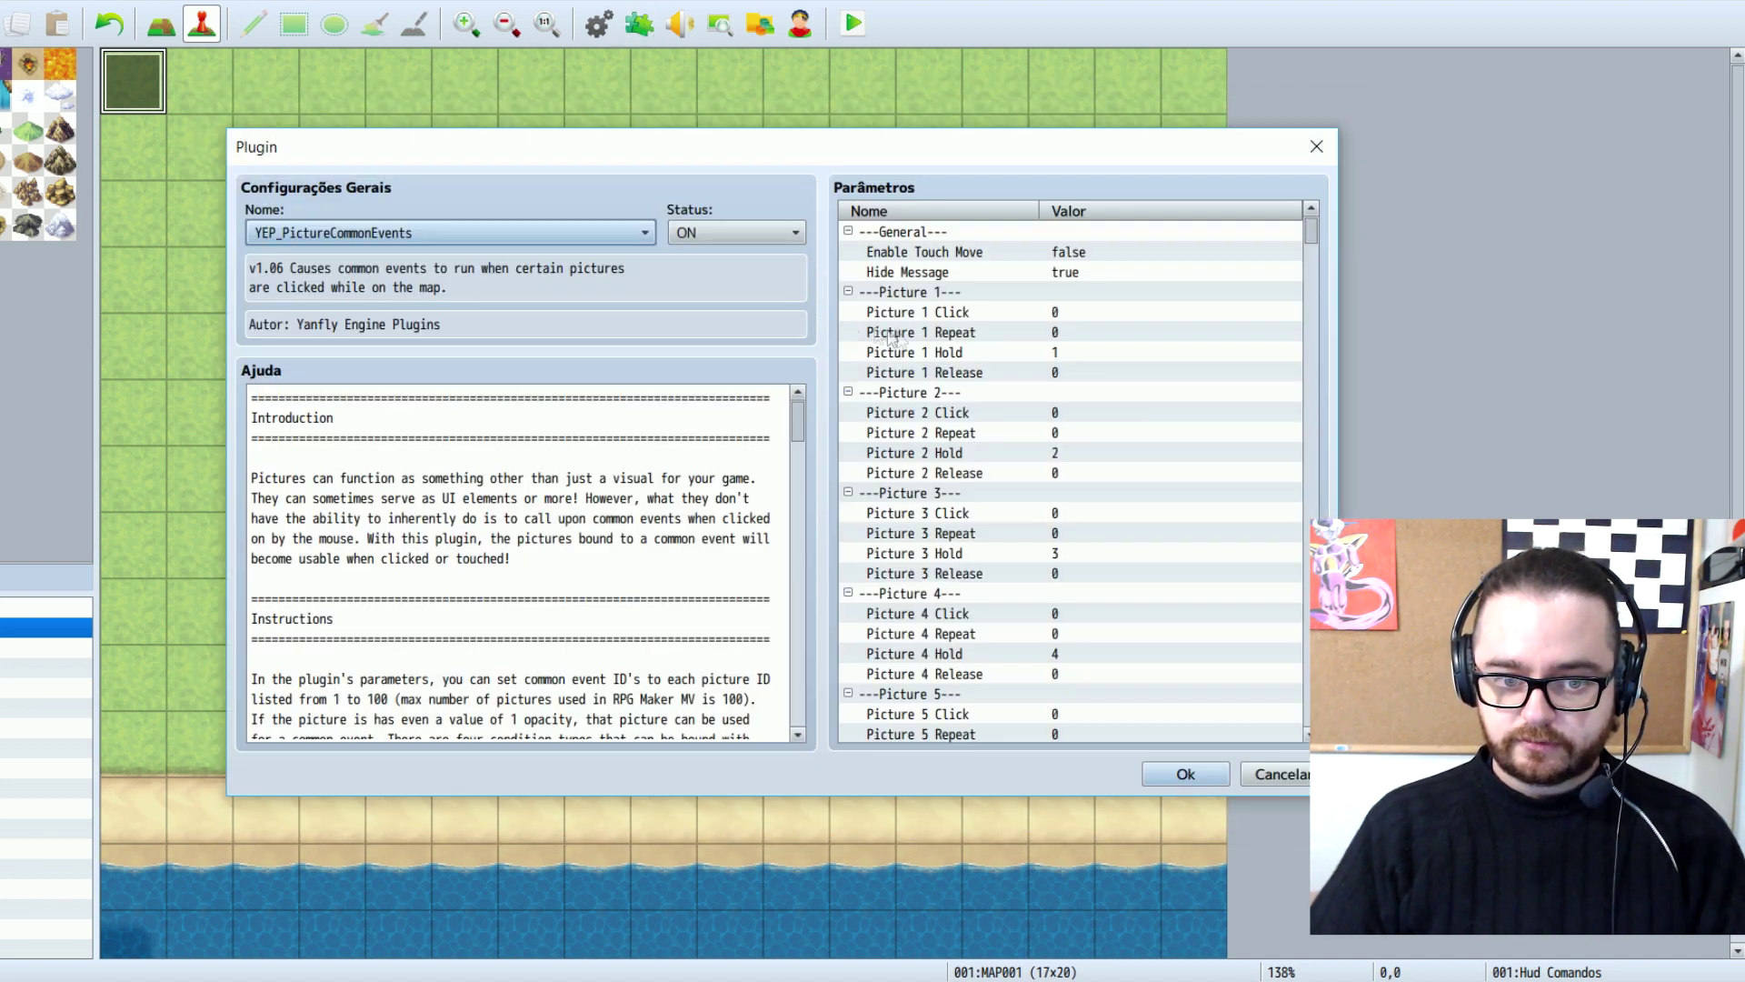
left_click(1316, 148)
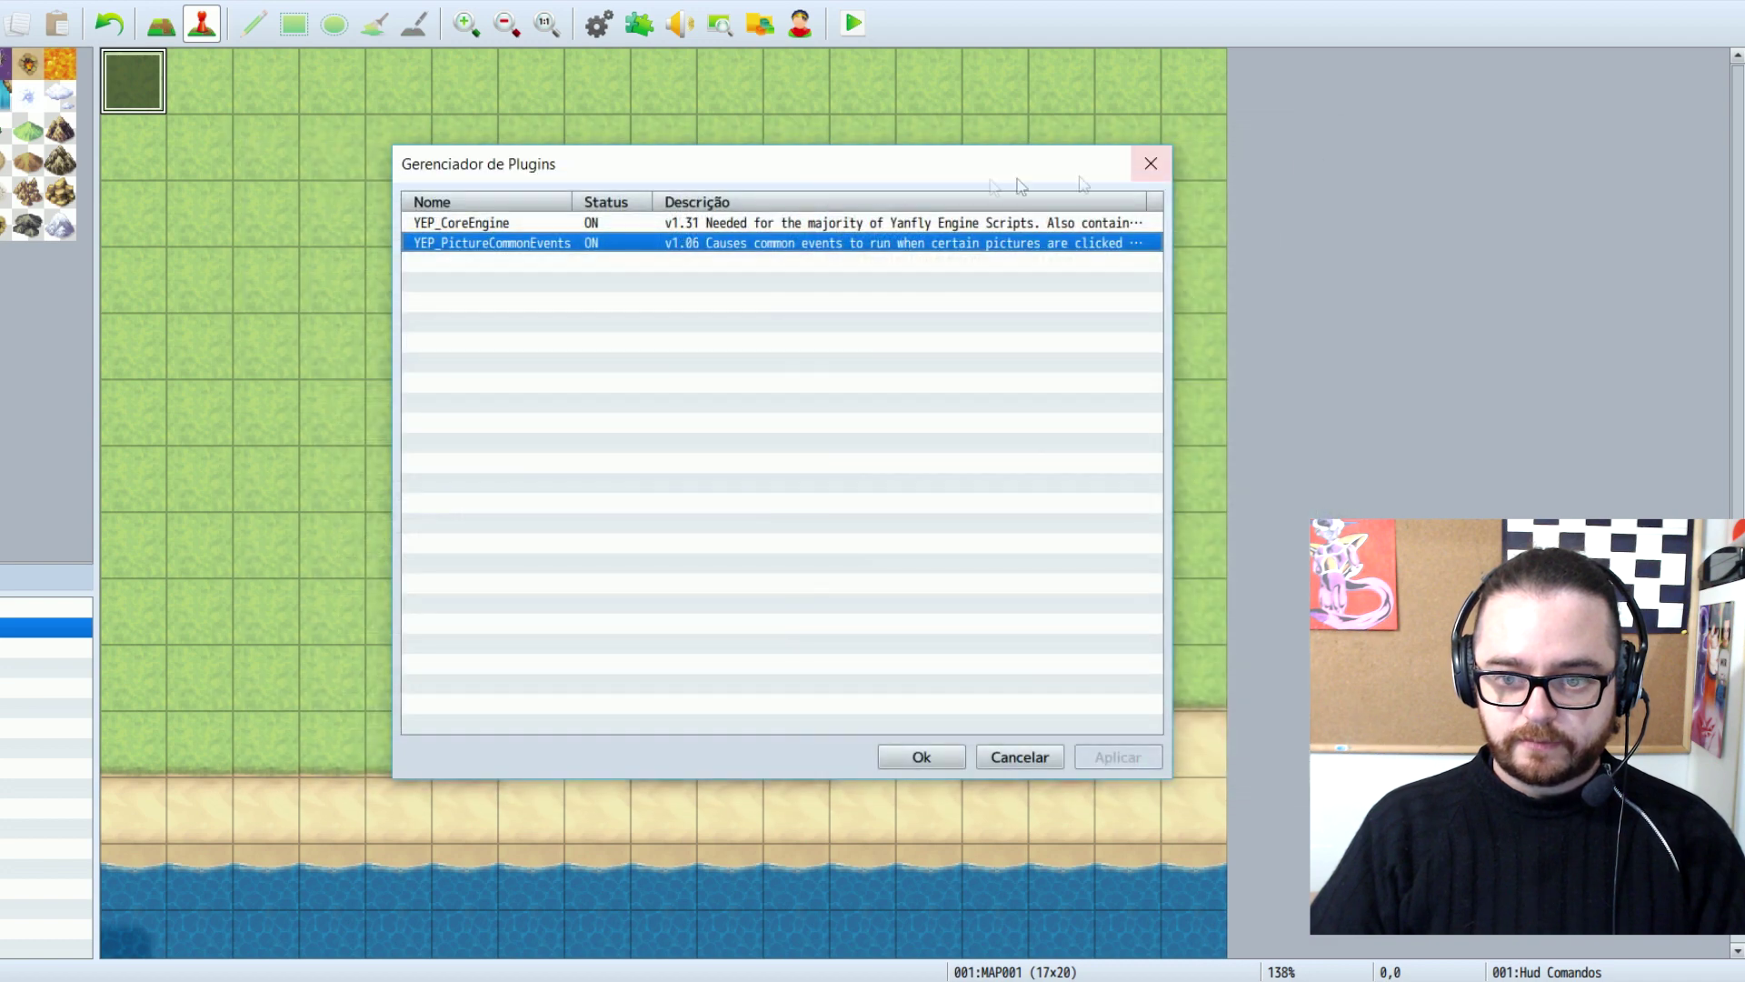
left_click(1148, 163)
double_click(128, 79)
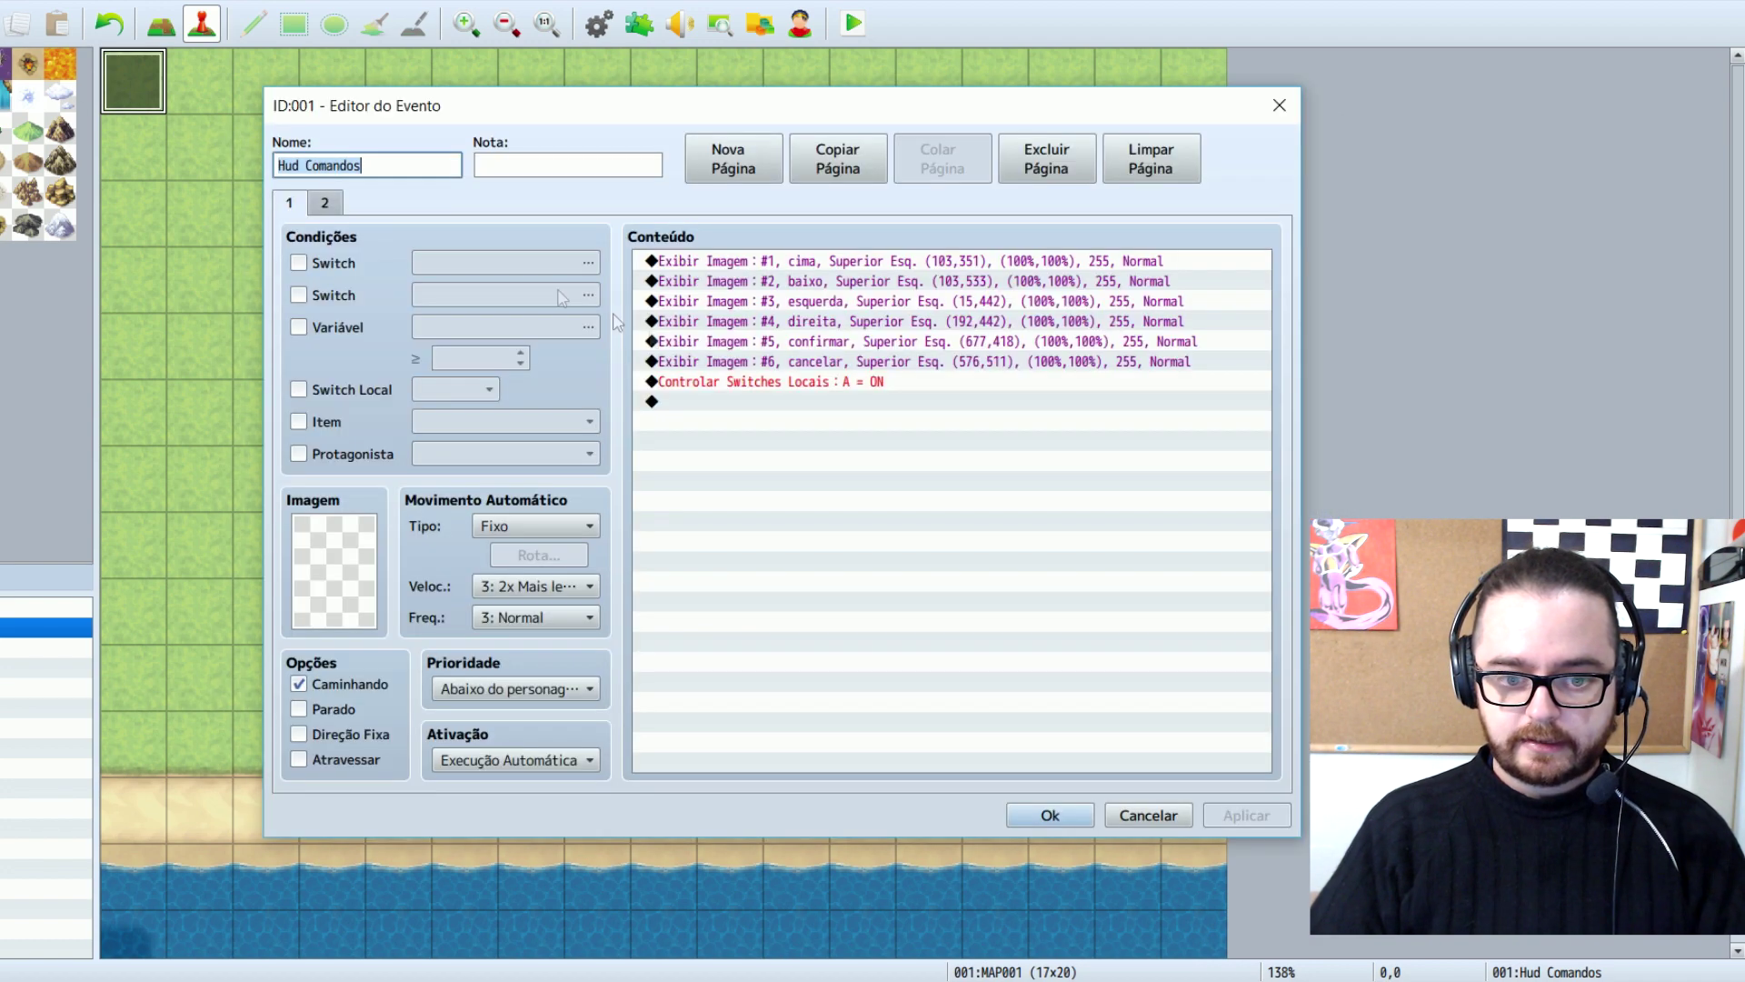
left_click(702, 342)
left_click(704, 361)
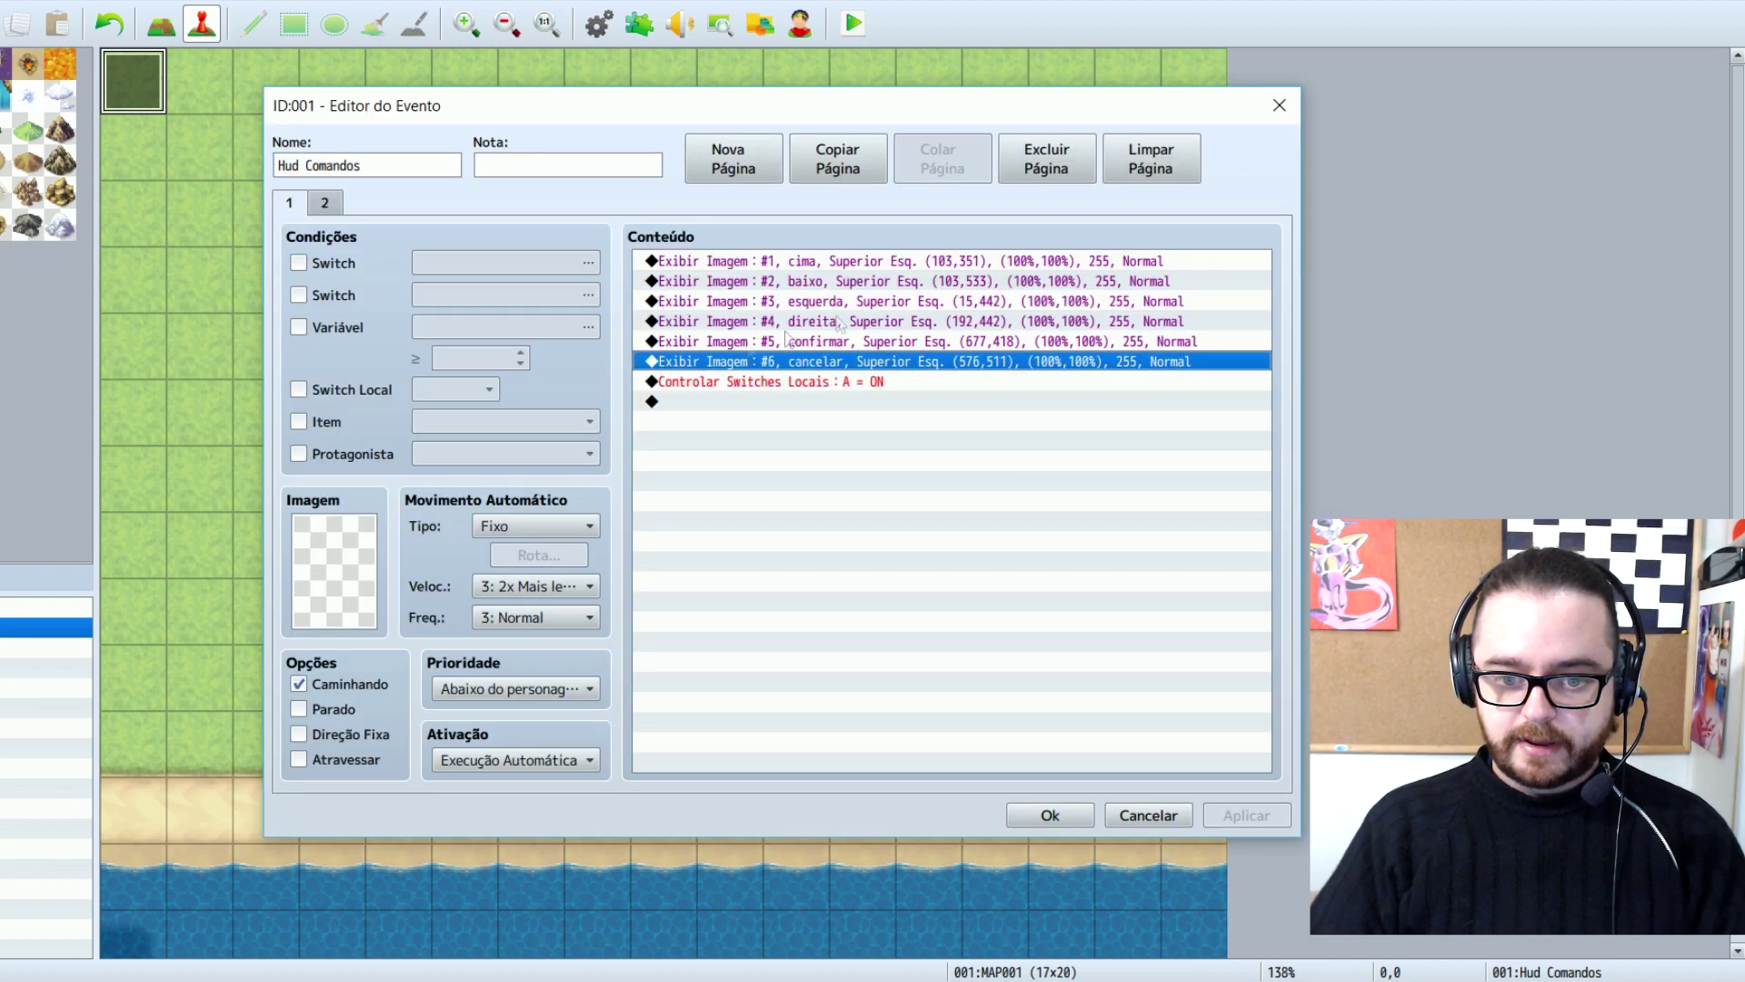
left_click(1279, 105)
Bind the Picture 5 Click parameter of YEP_PictureCommonEvents to common event 0005 Confirmar
left_click(639, 23)
left_click(556, 244)
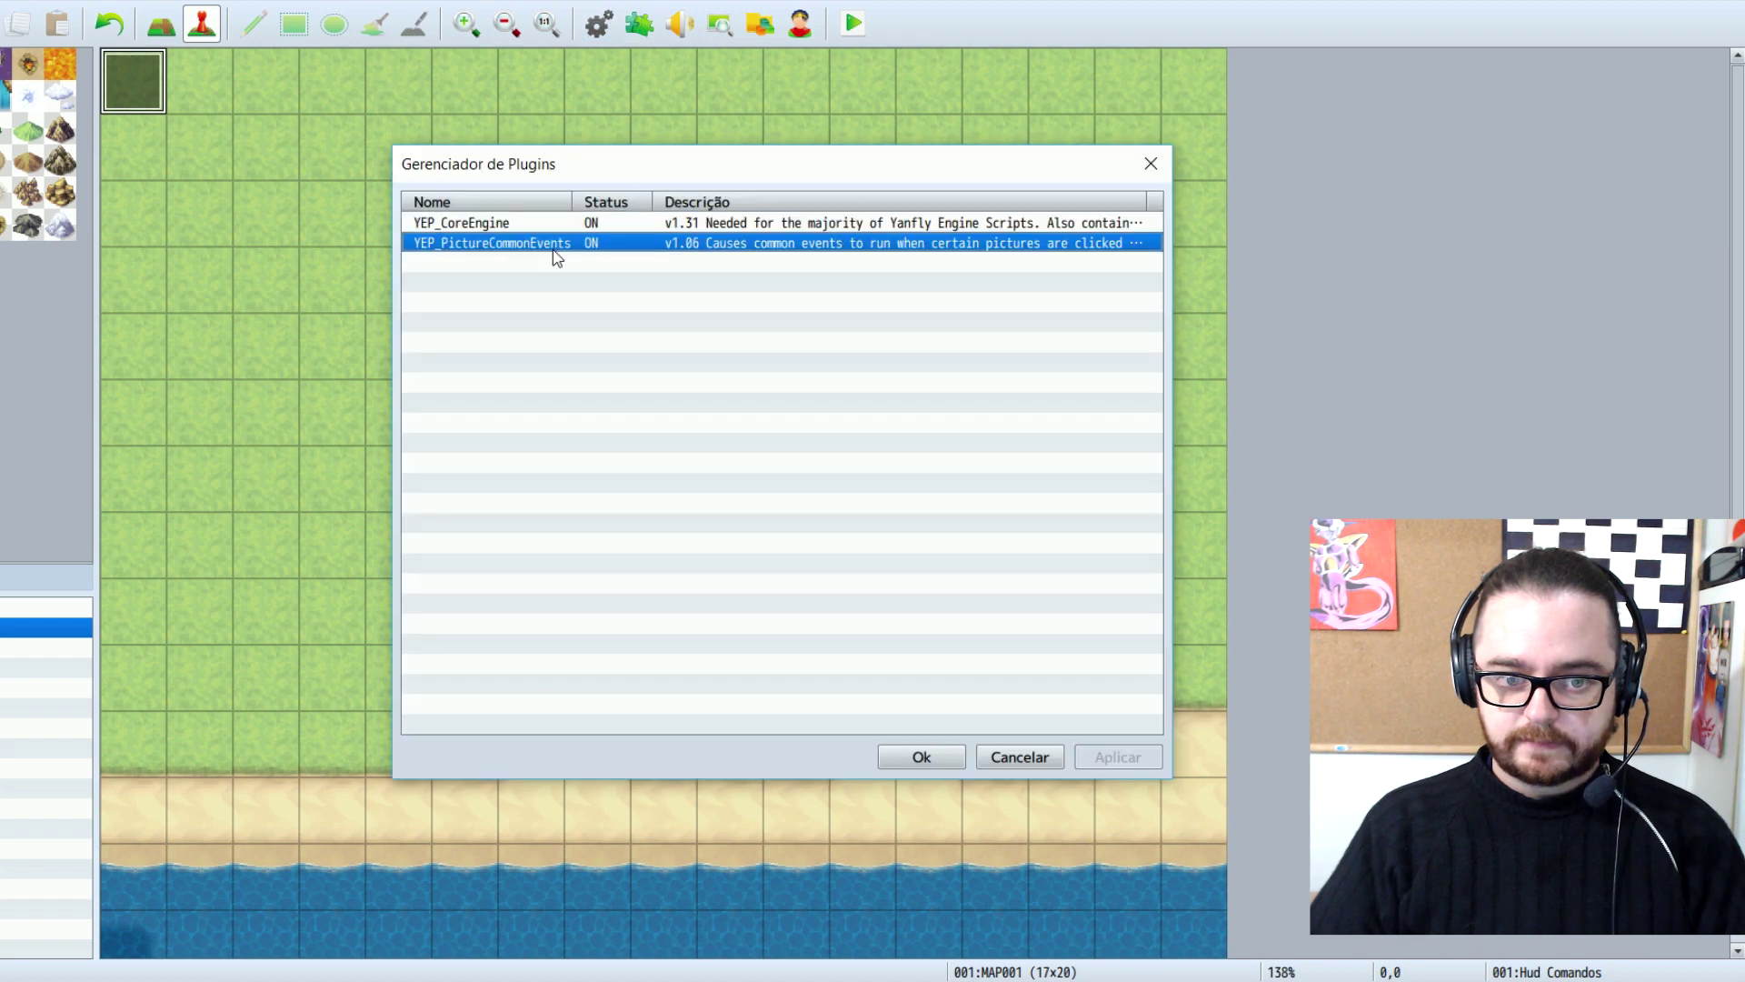
key("Return")
scroll(989, 526, "down", 4)
left_click(995, 533)
left_click(1008, 494)
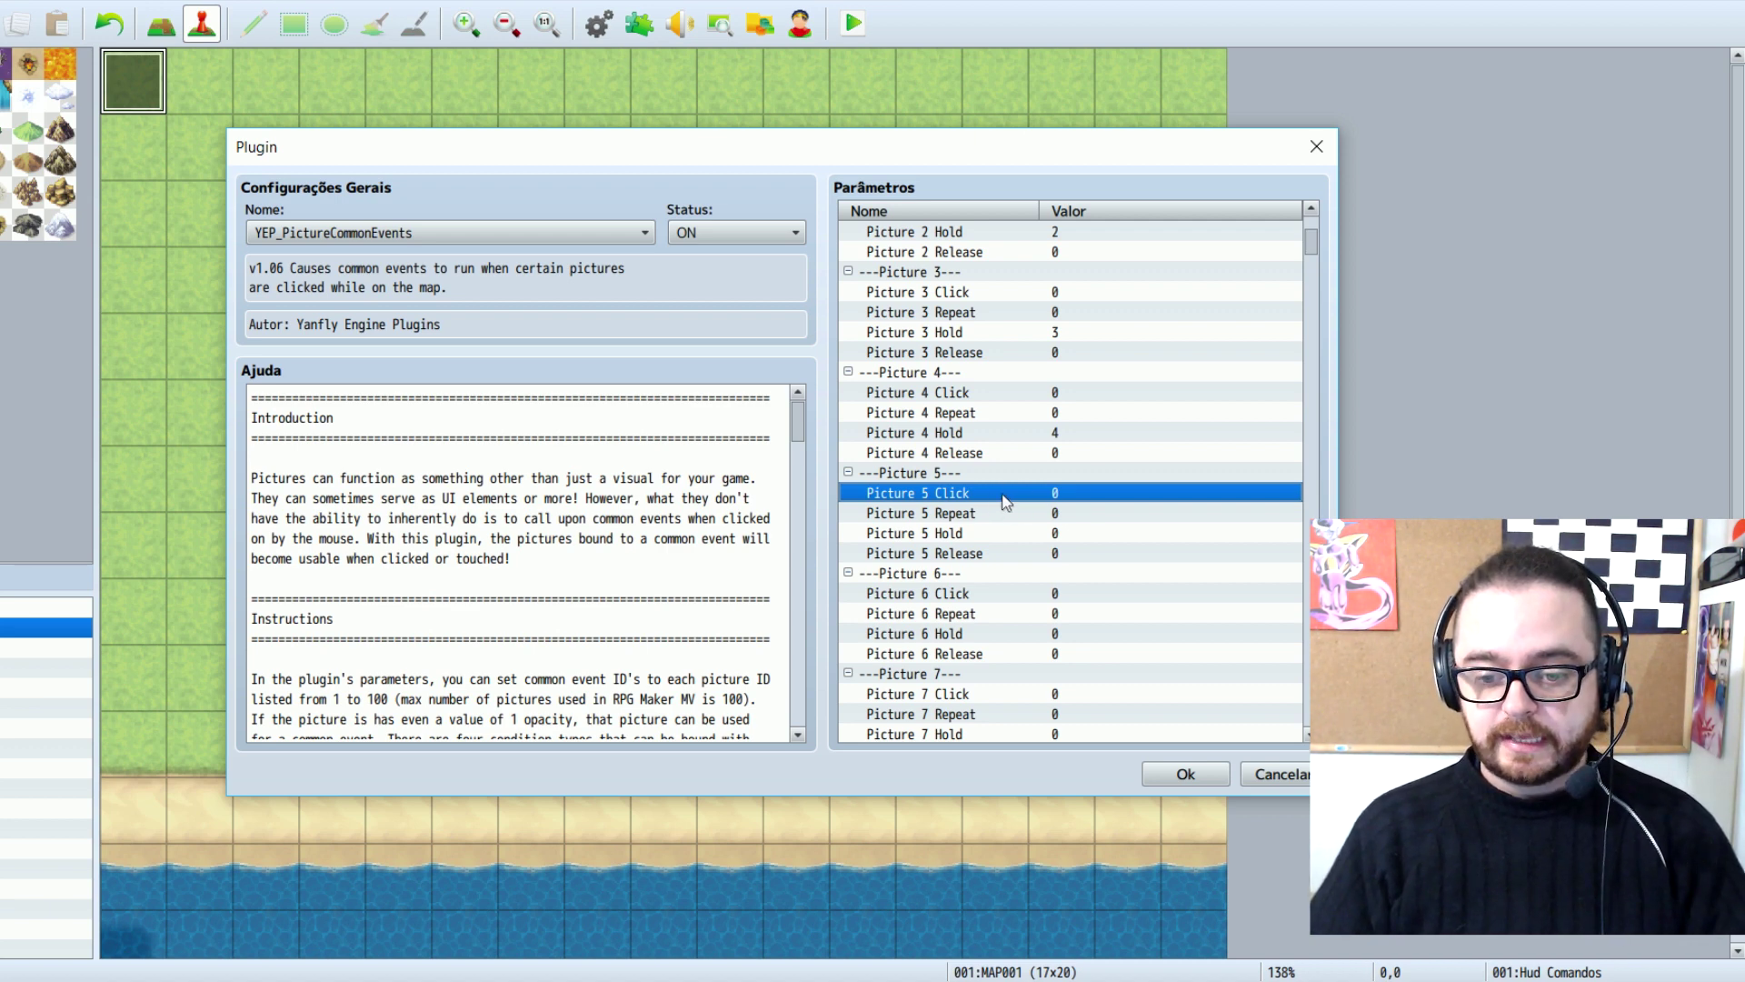
double_click(1006, 500)
left_click(694, 457)
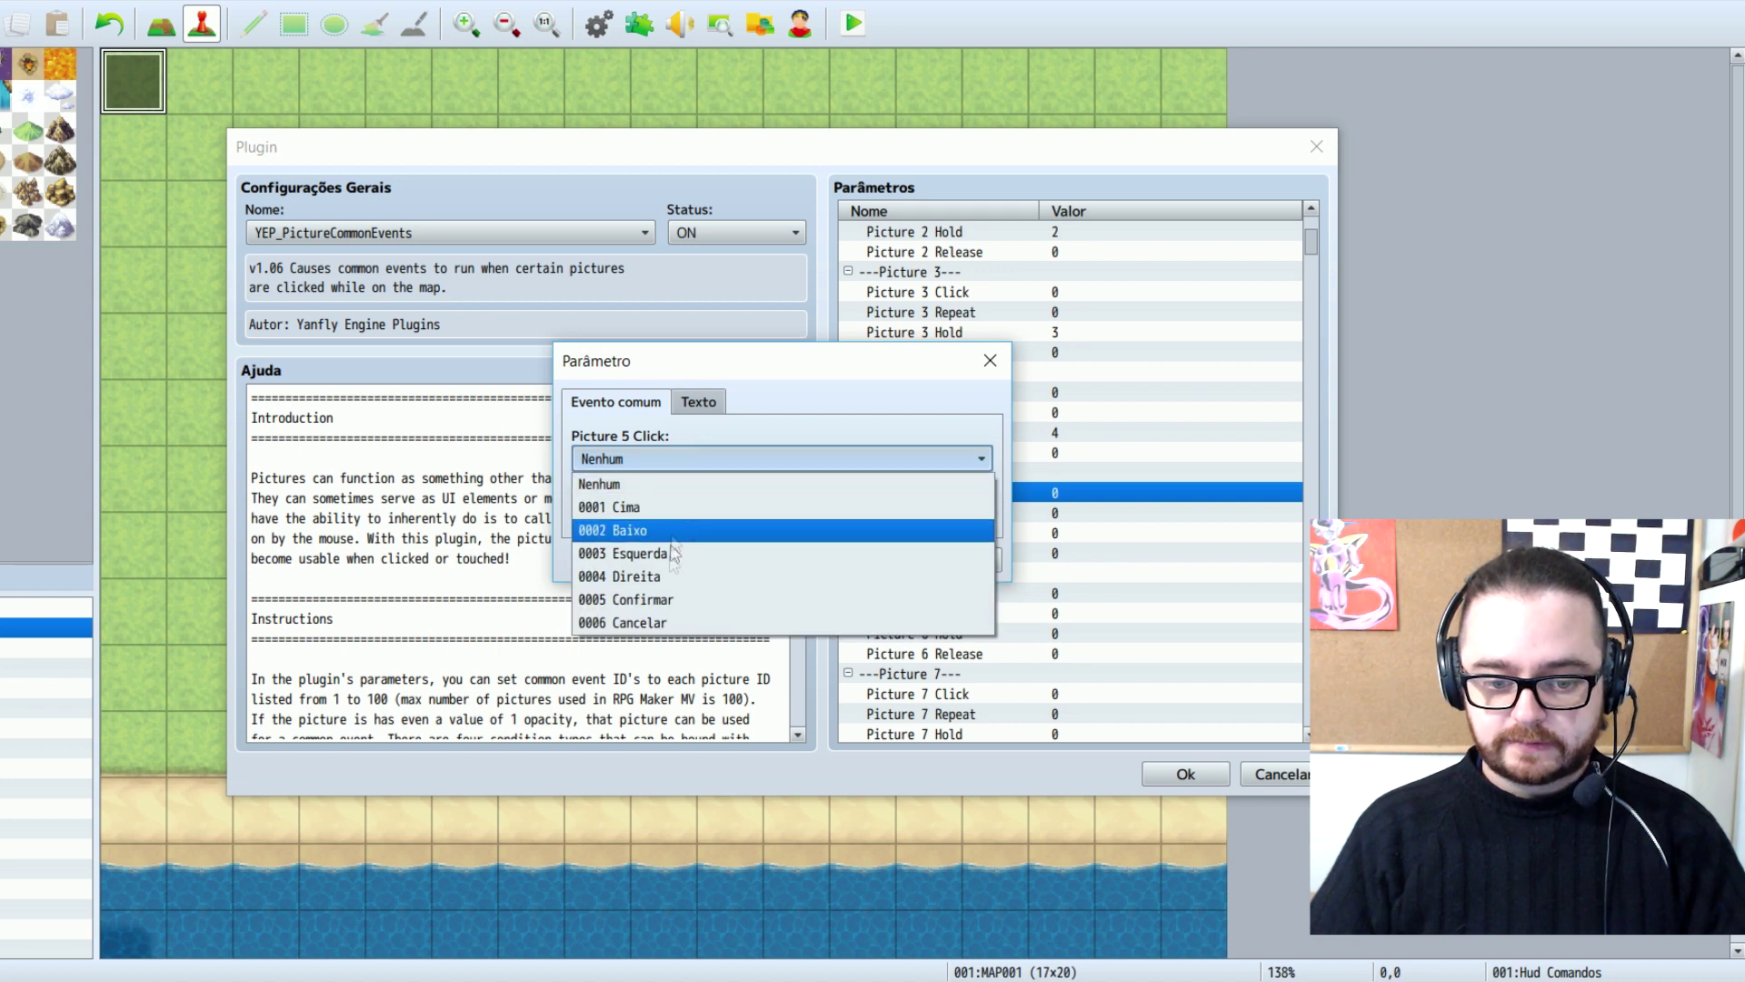
left_click(684, 600)
left_click(859, 558)
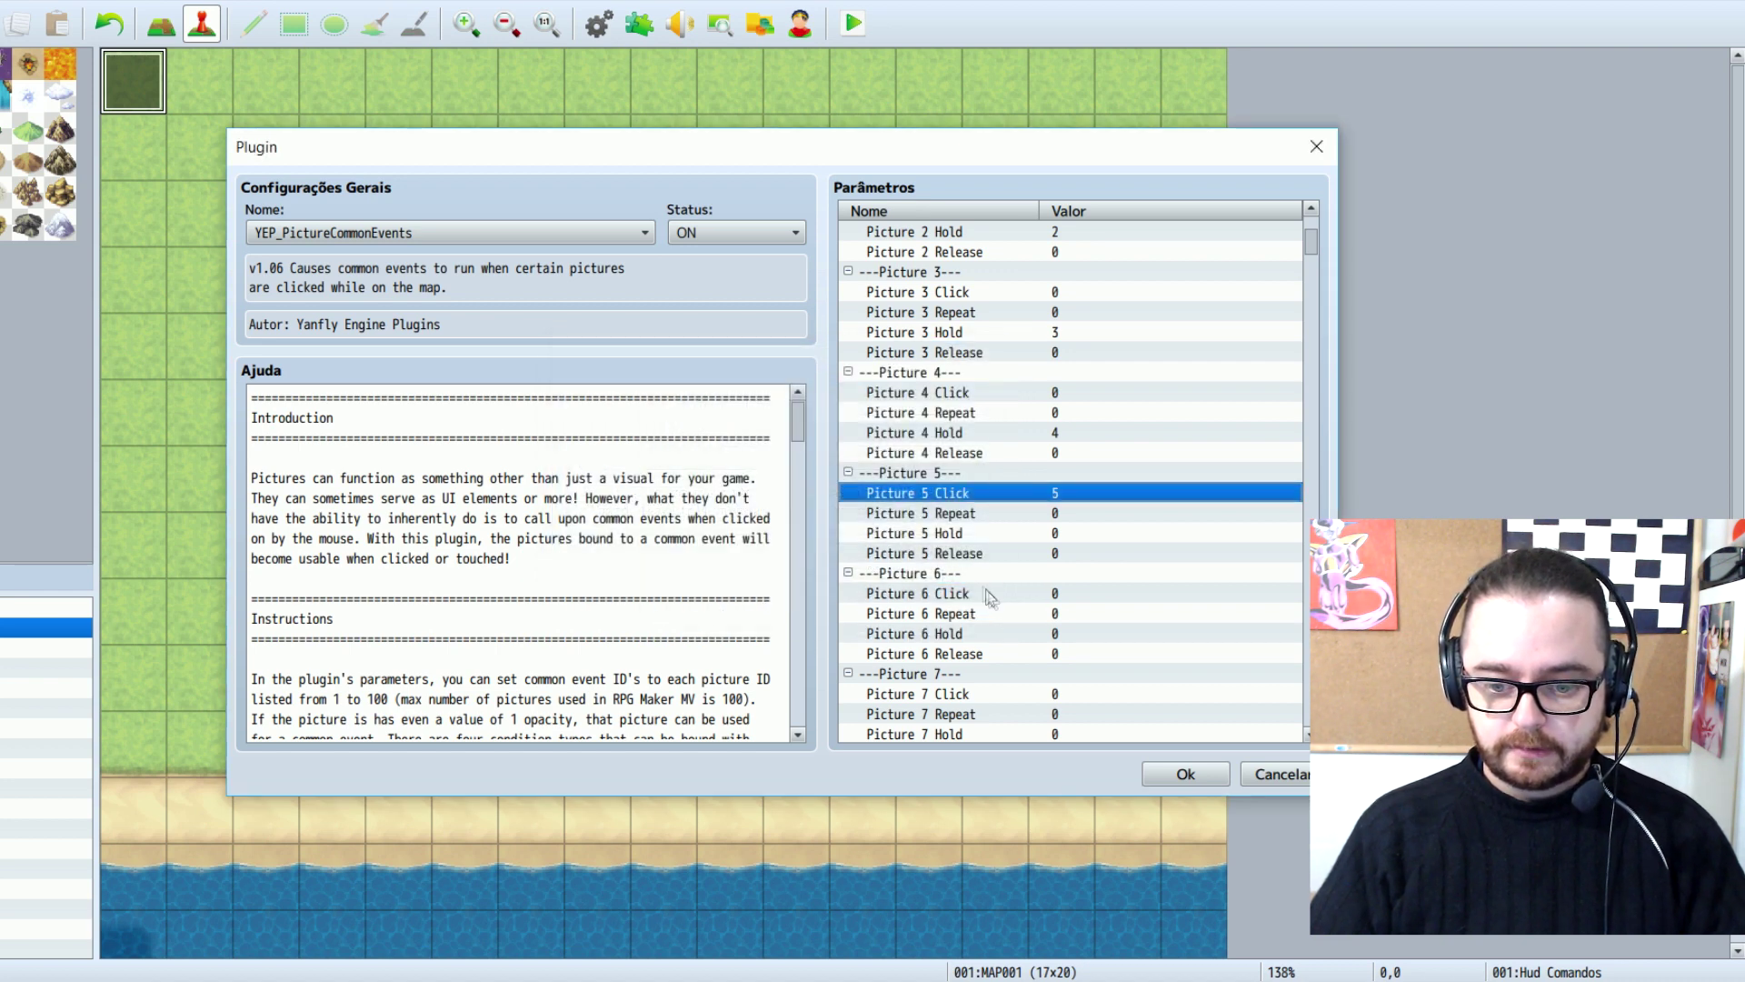
Bind the Picture 6 Click parameter to common event 0006 Cancelar and accept the plugin settings
double_click(993, 598)
left_click(684, 458)
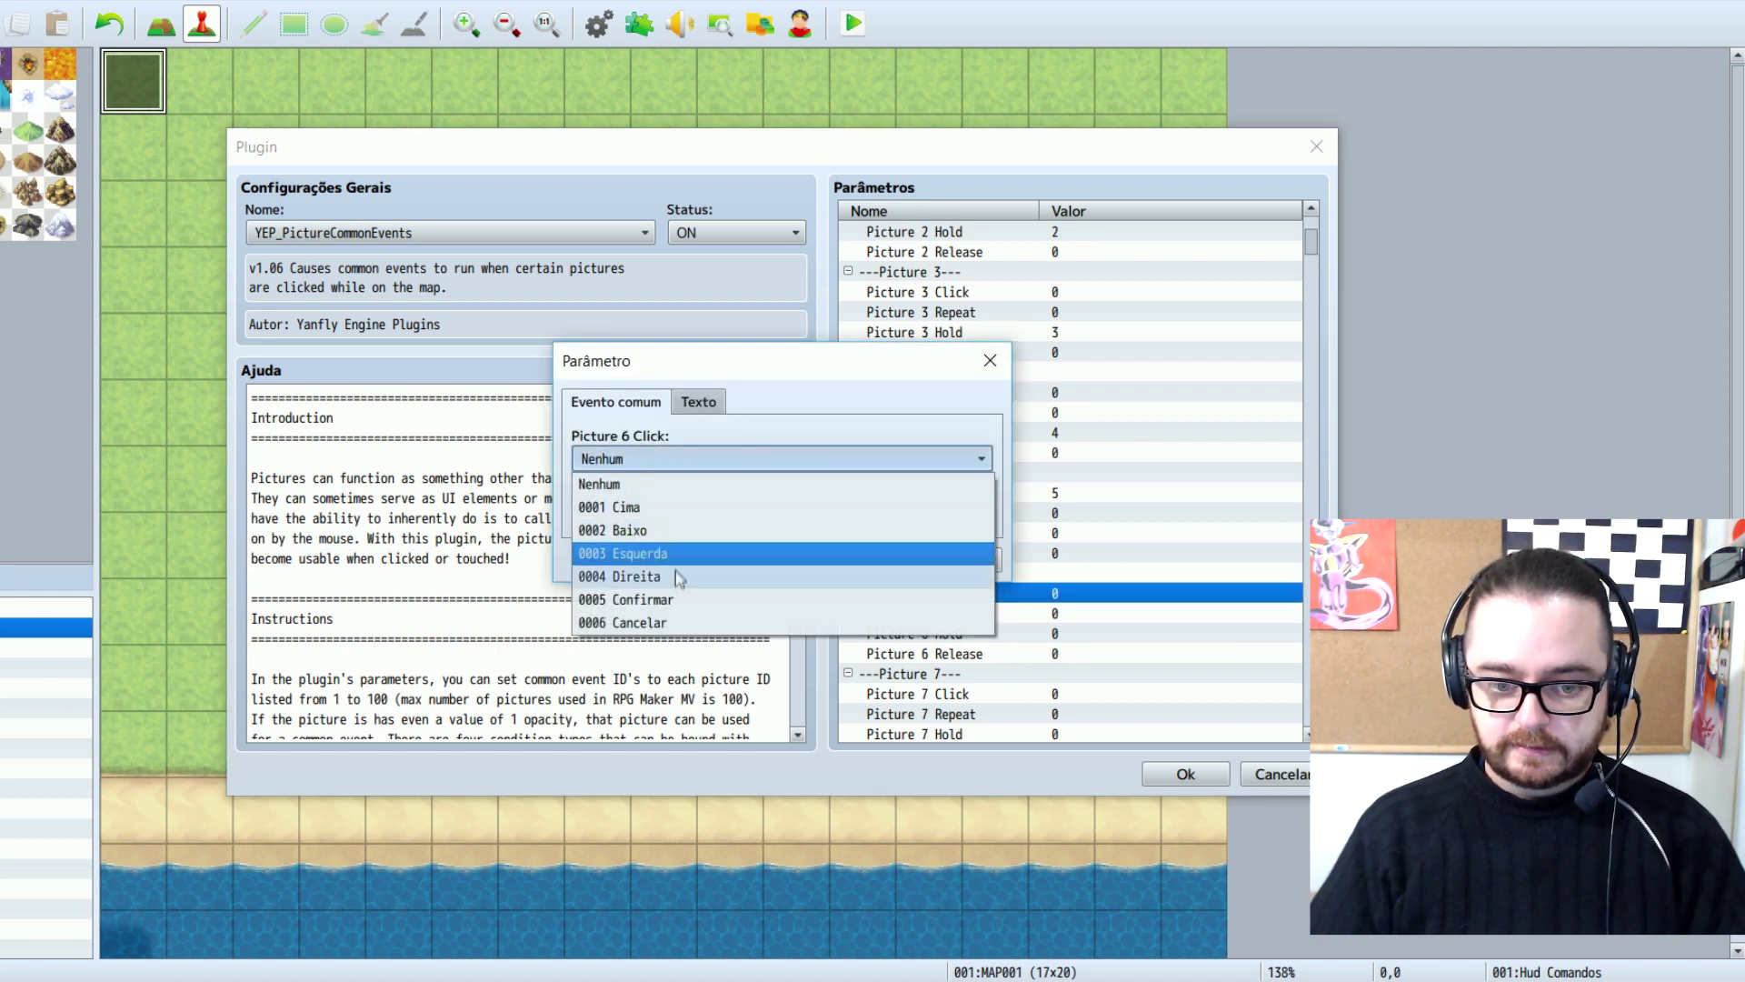
left_click(674, 623)
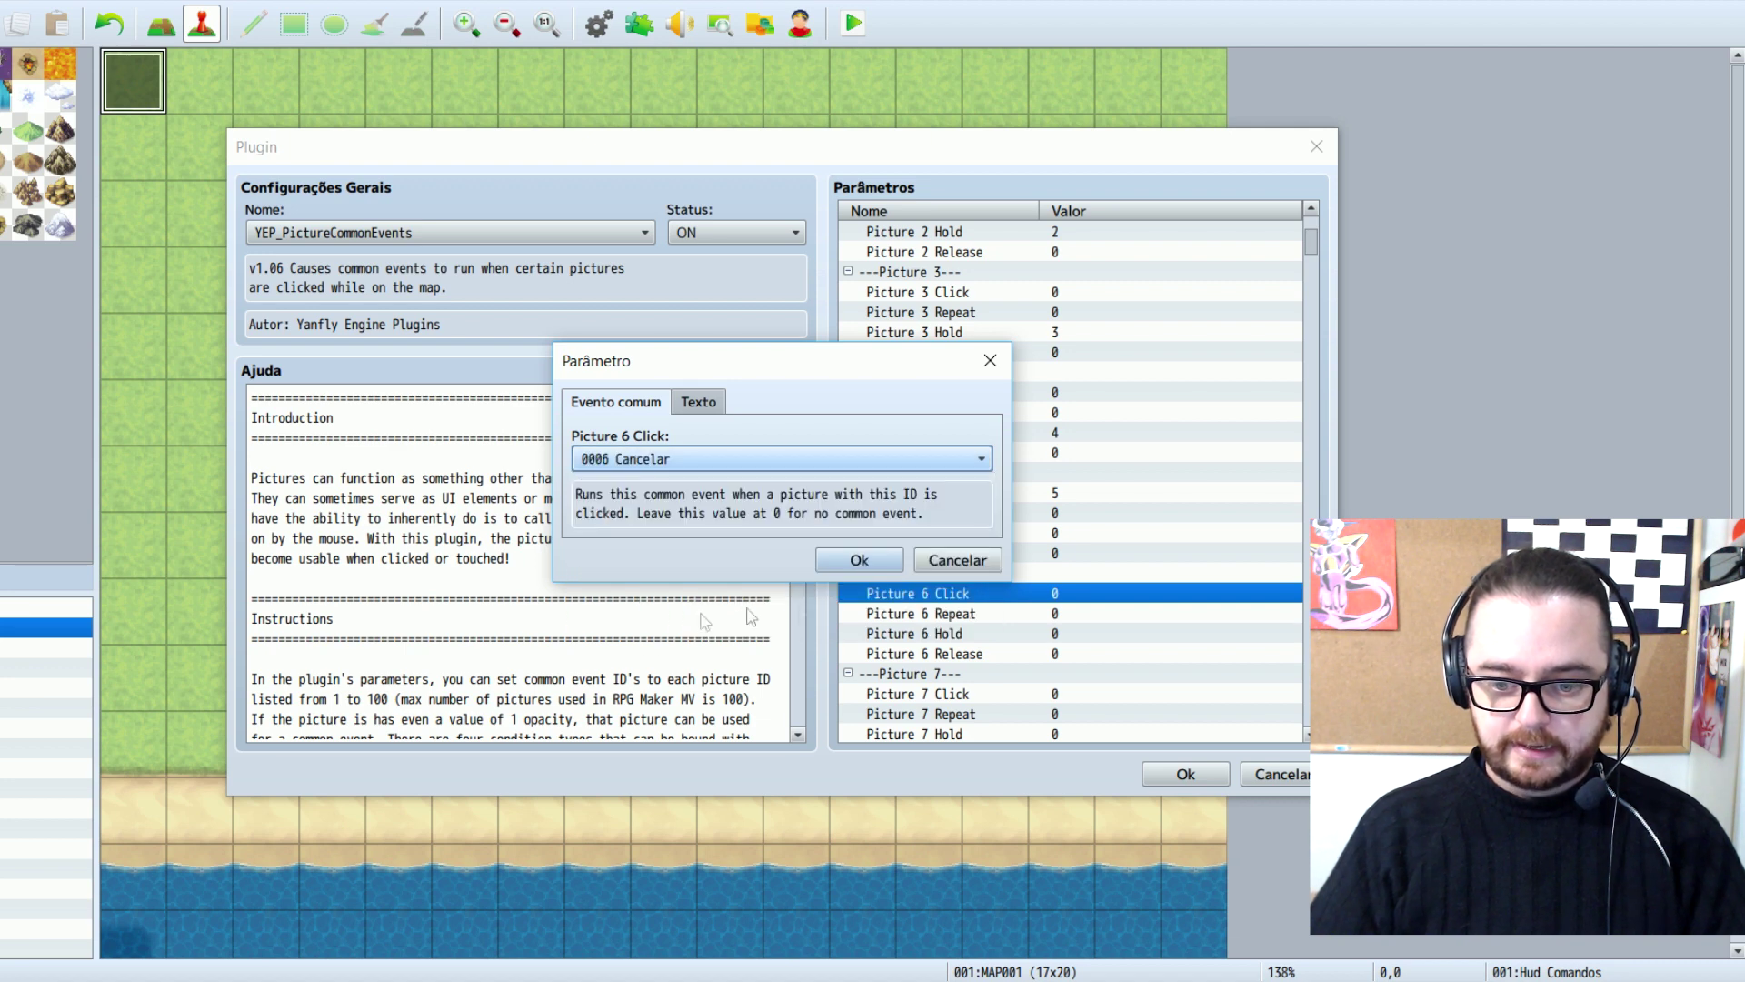
left_click(859, 559)
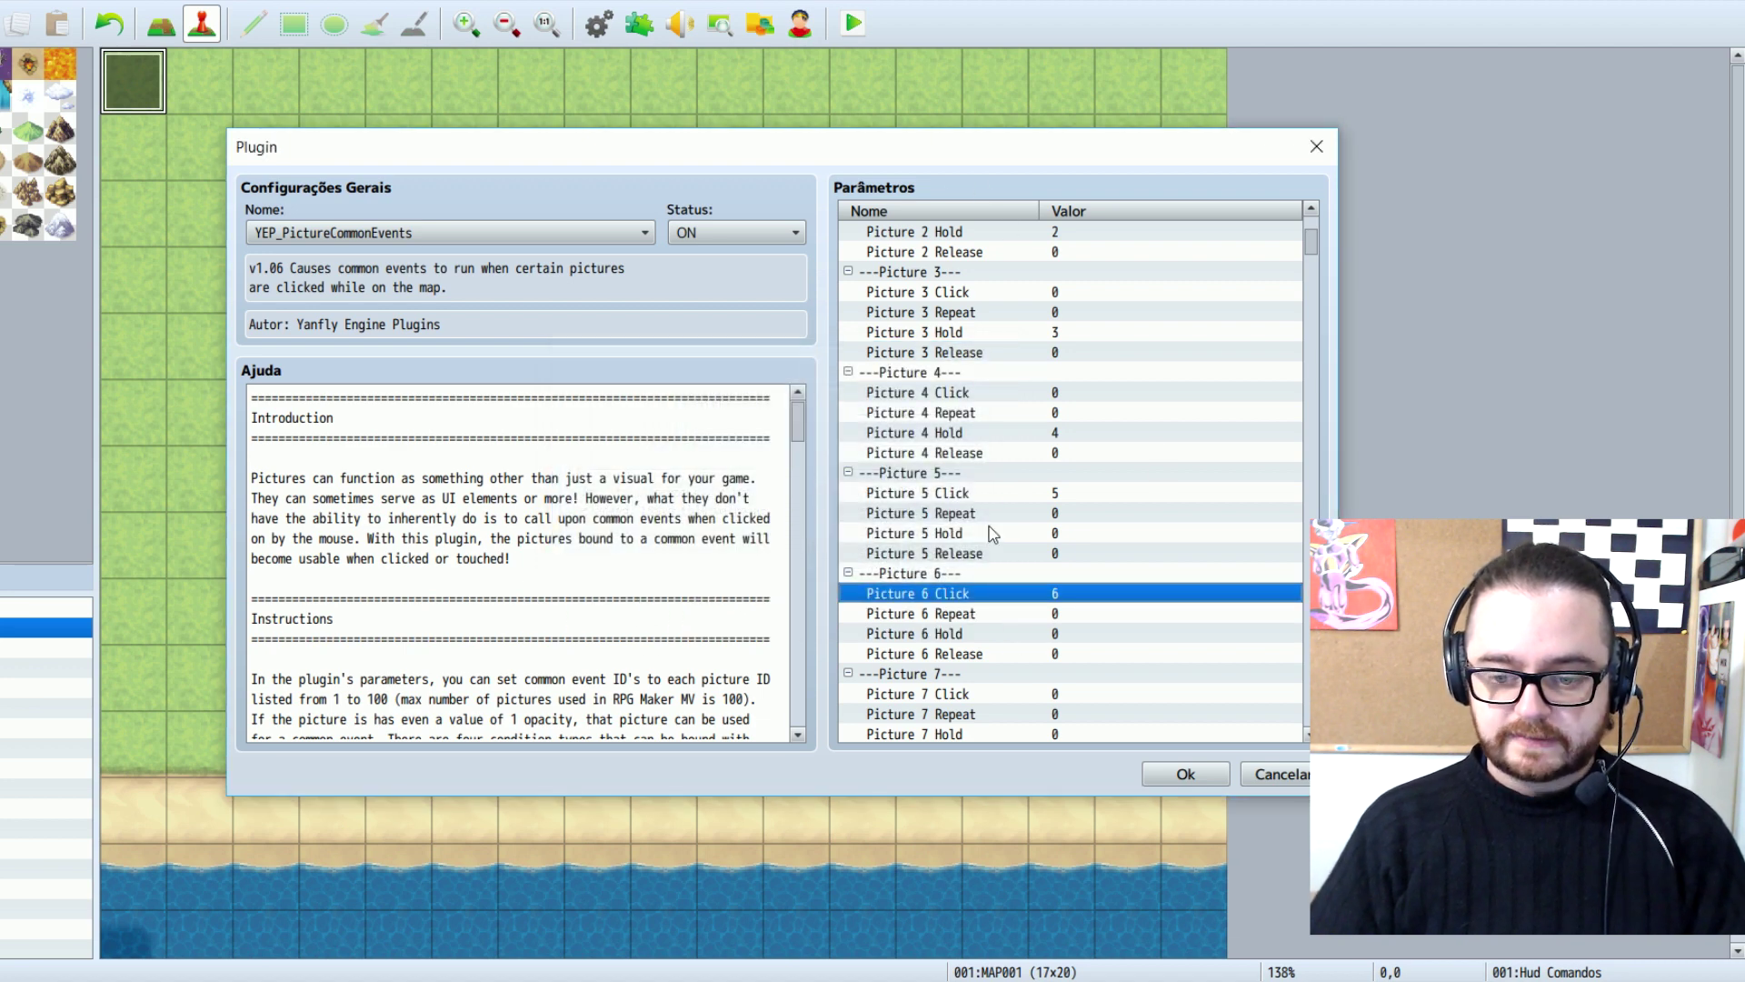
left_click(1185, 774)
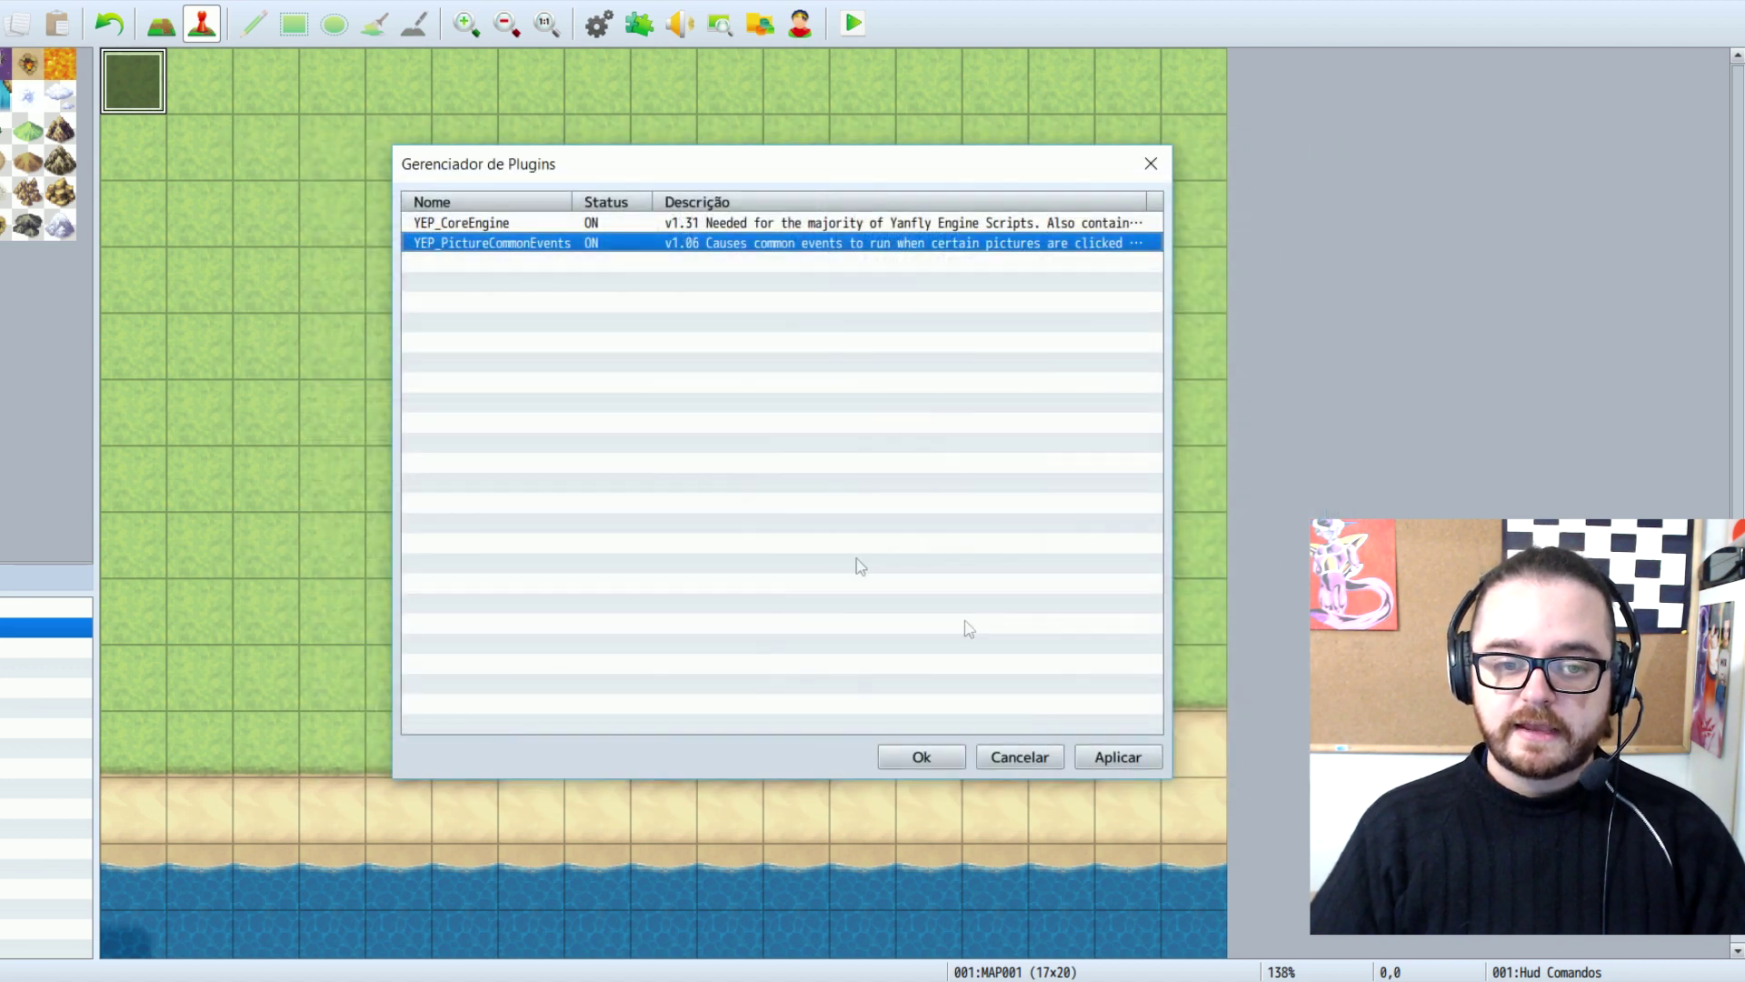
left_click(922, 756)
Save the project changes, run a playtest and walk the party around the map using the keyboard
left_click(853, 26)
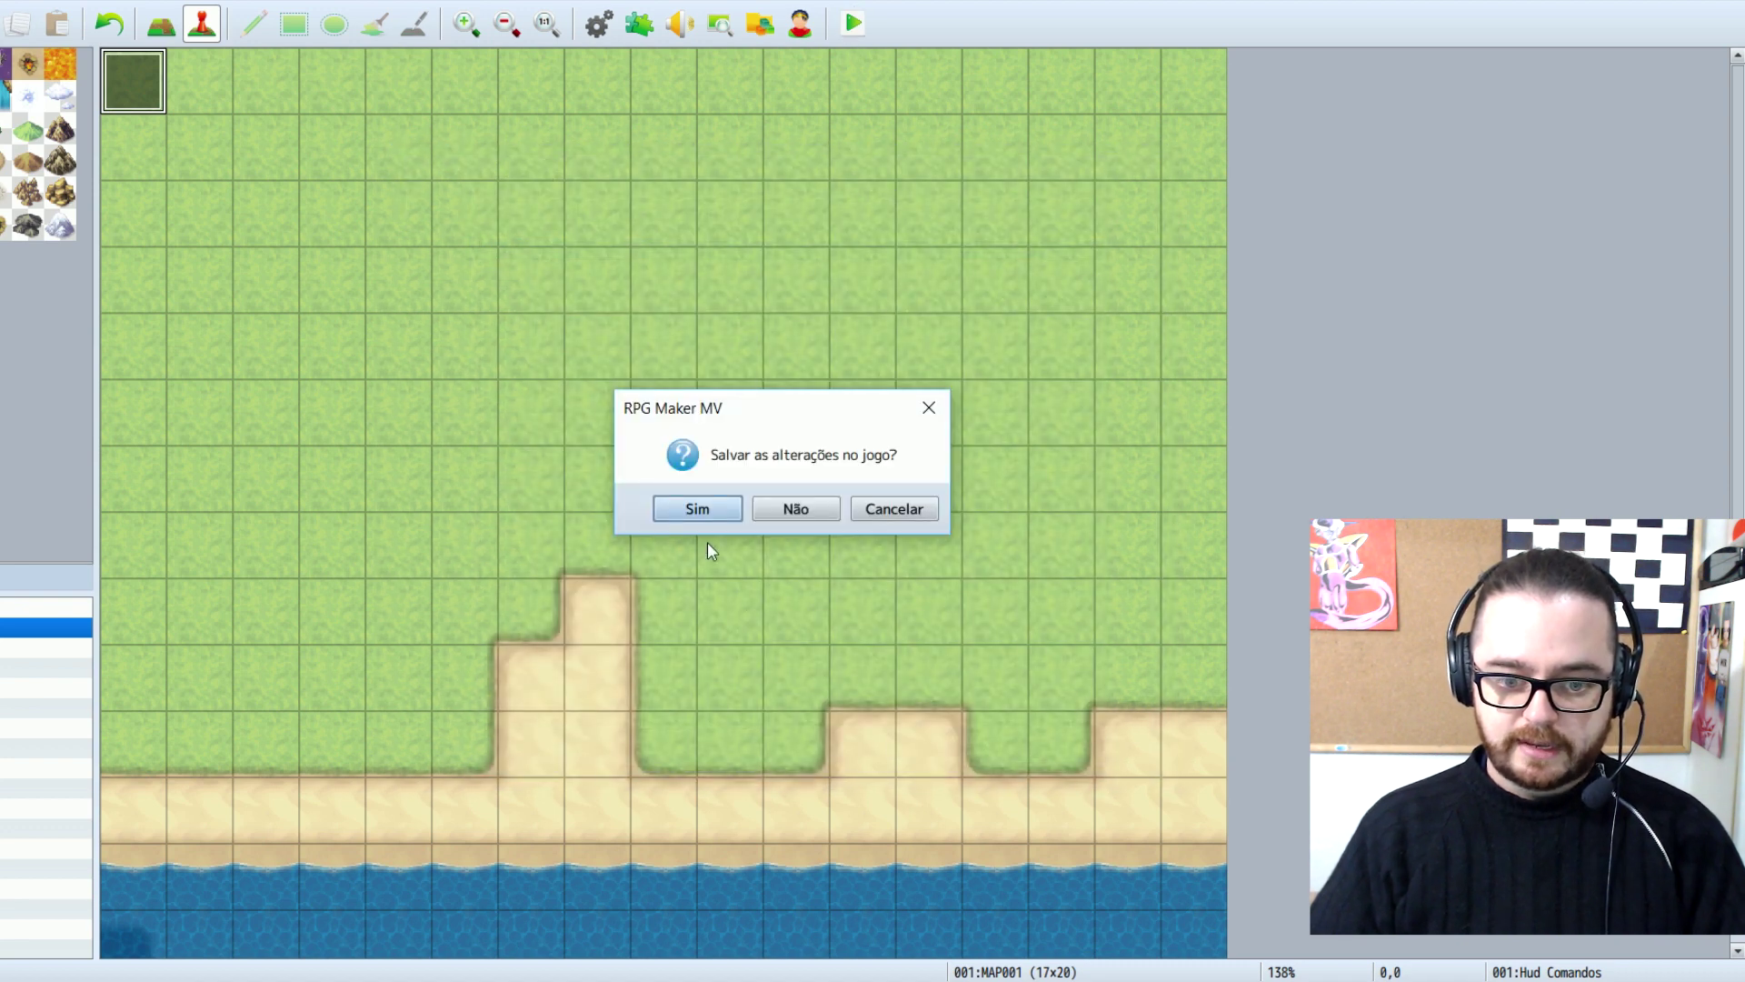
left_click(698, 507)
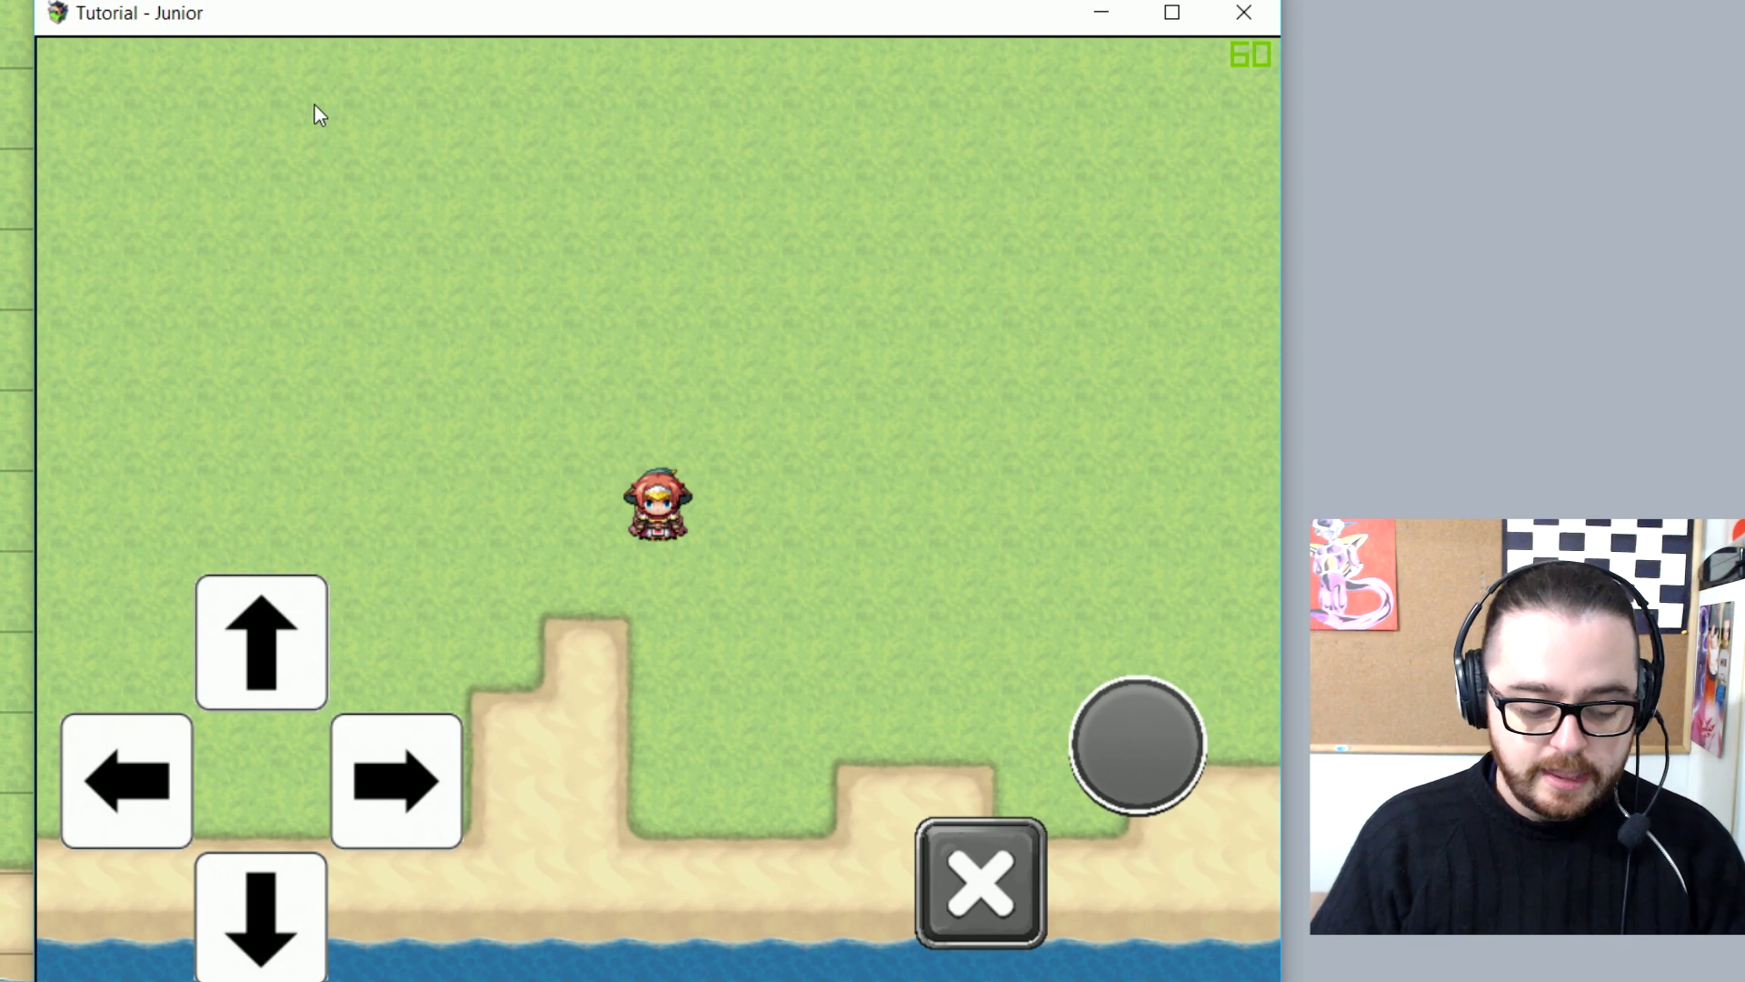
key("Down")
key("Right")
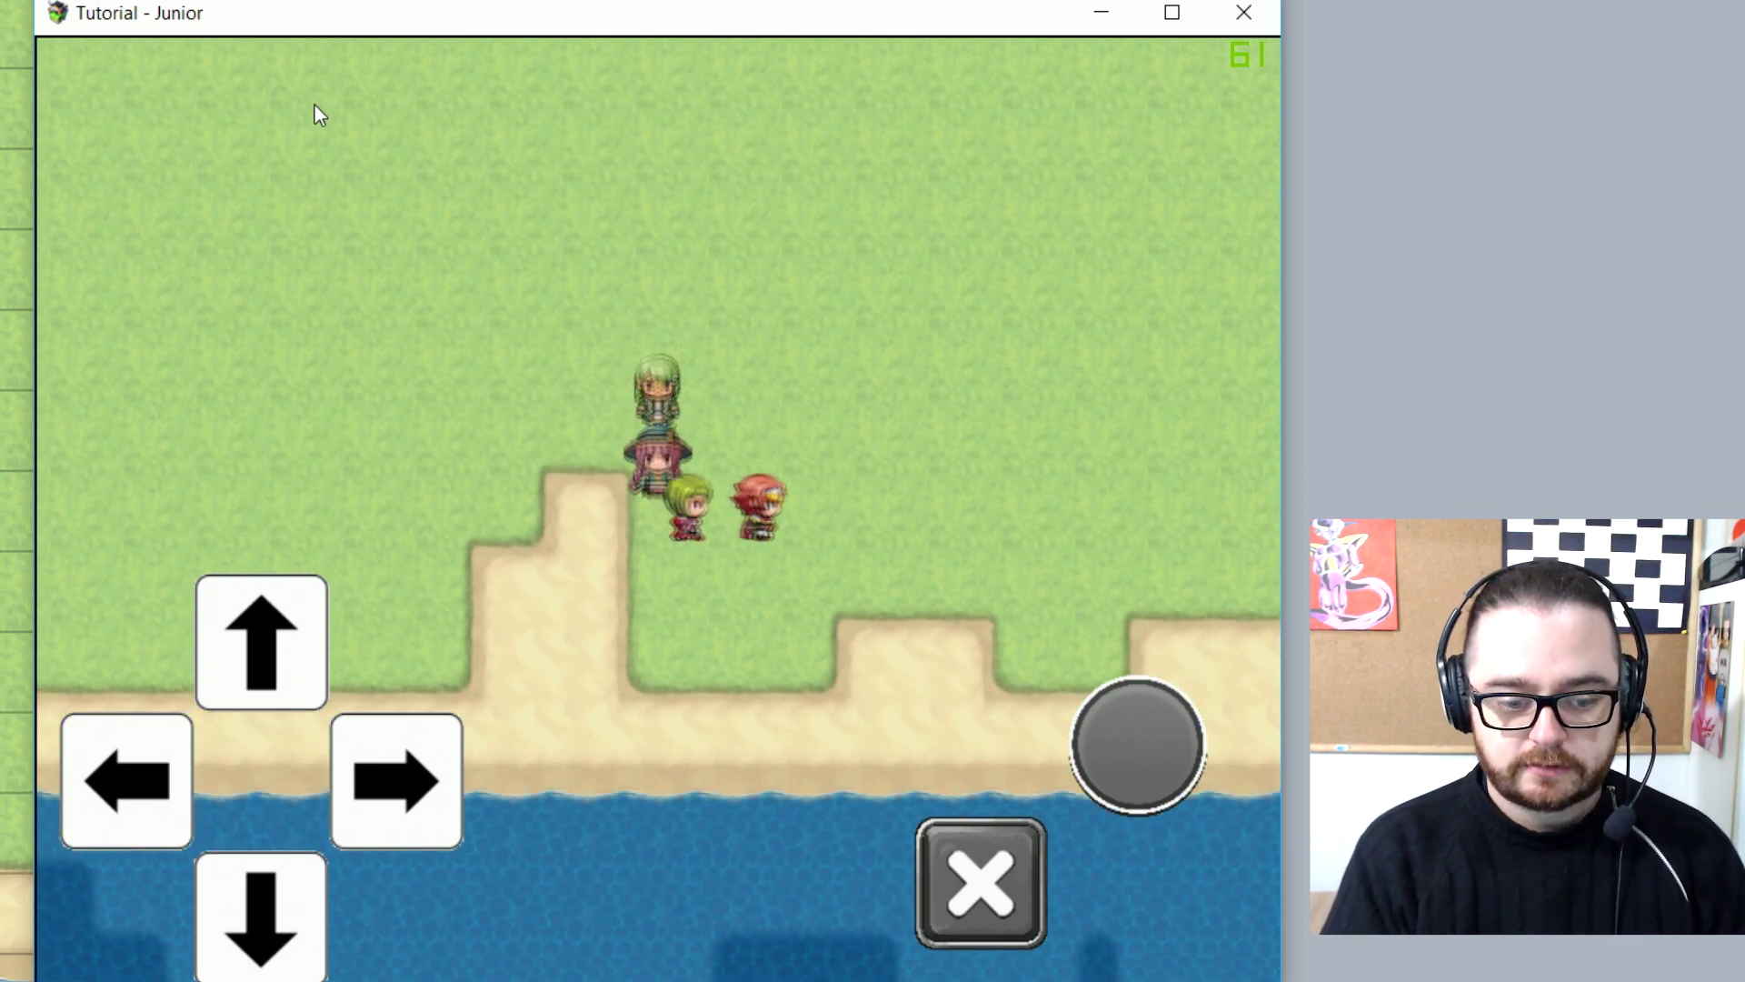
key("Up")
key("Left")
Test the in-game menu with the keyboard by opening it, moving through its commands, closing it and walking on
key("Escape")
key("Escape")
key("Left")
key("Escape")
key("Down")
key("Down")
key("Down")
key("Down")
key("Down")
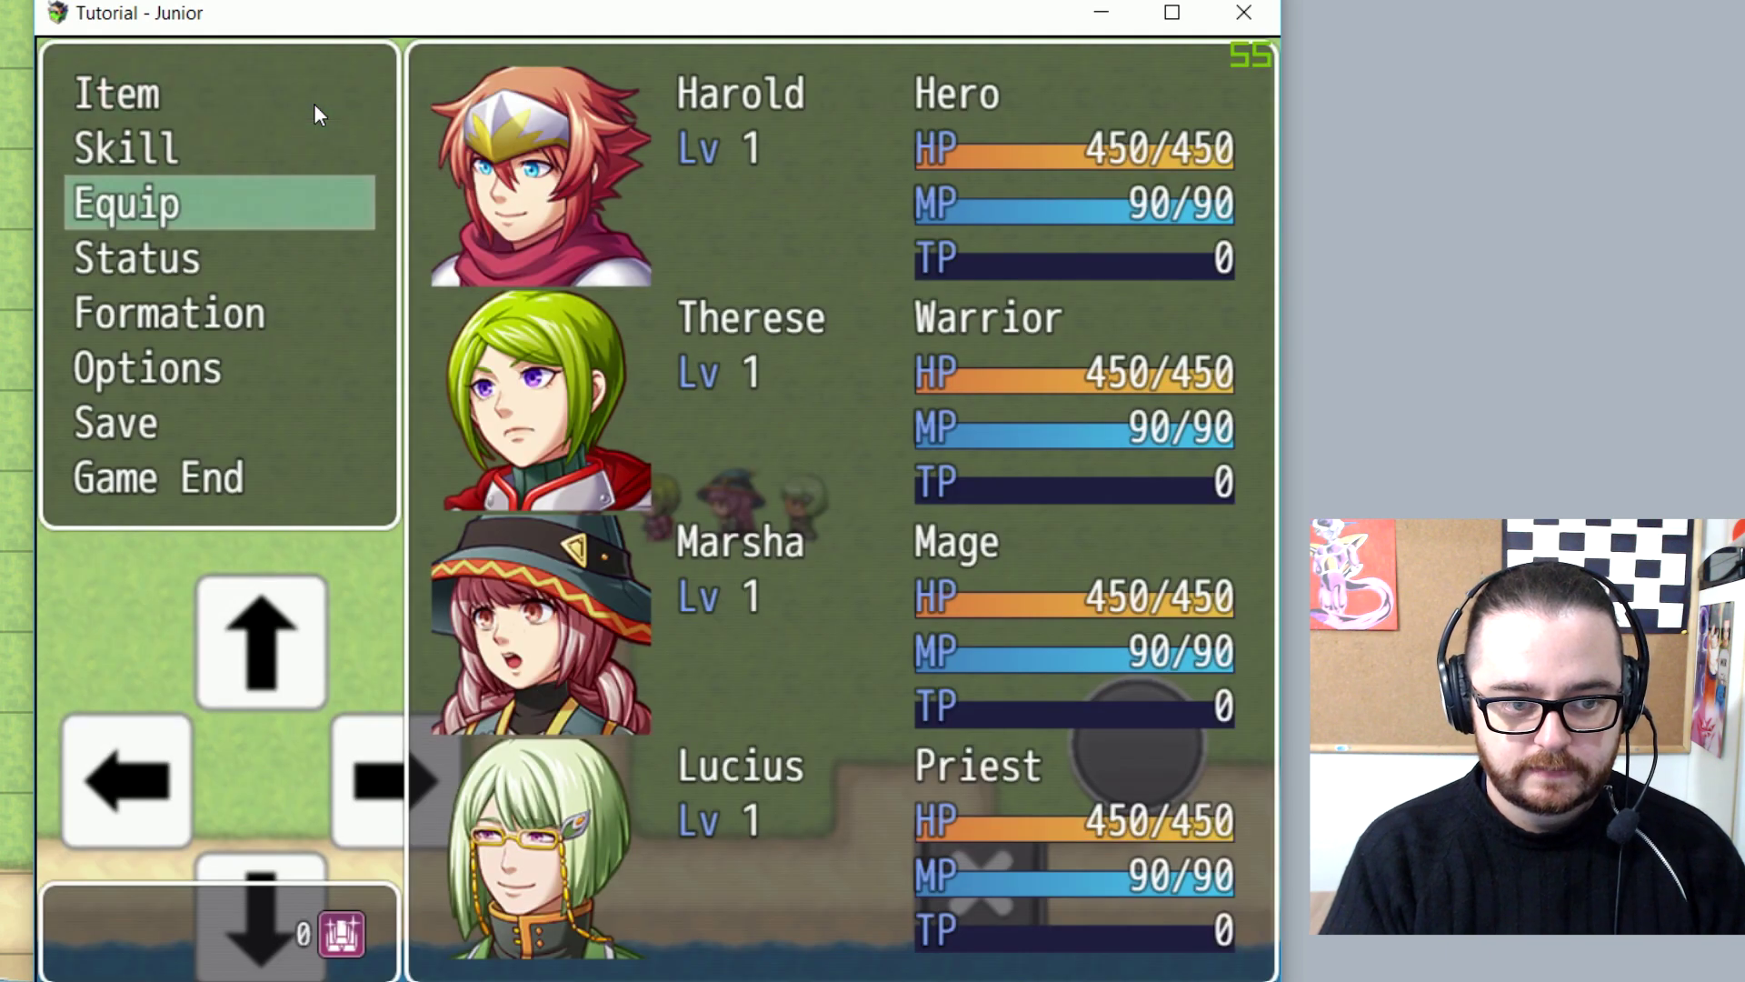
key("Escape")
key("Up")
key("Left")
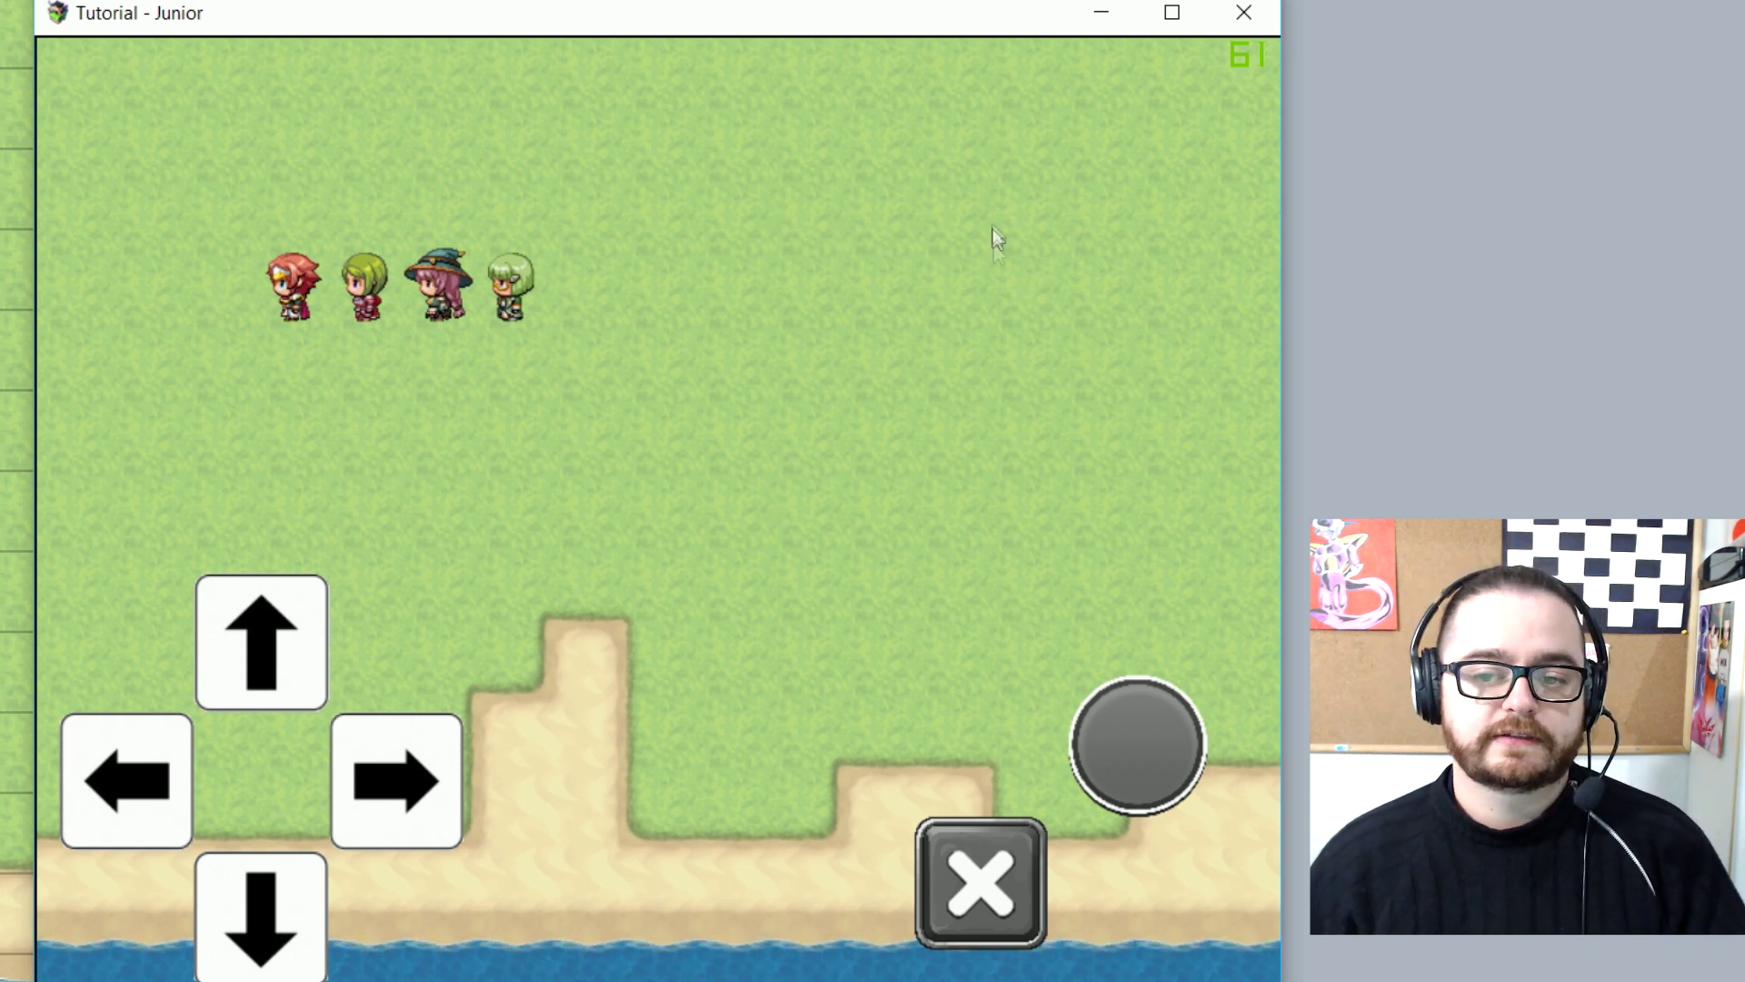
Test the four on-screen arrow buttons by walking the party left, down, right and up
left_click(137, 779)
left_click_drag(276, 950, 295, 922)
left_click_drag(391, 807, 391, 807)
left_click_drag(284, 673, 280, 678)
left_click_drag(149, 769, 149, 771)
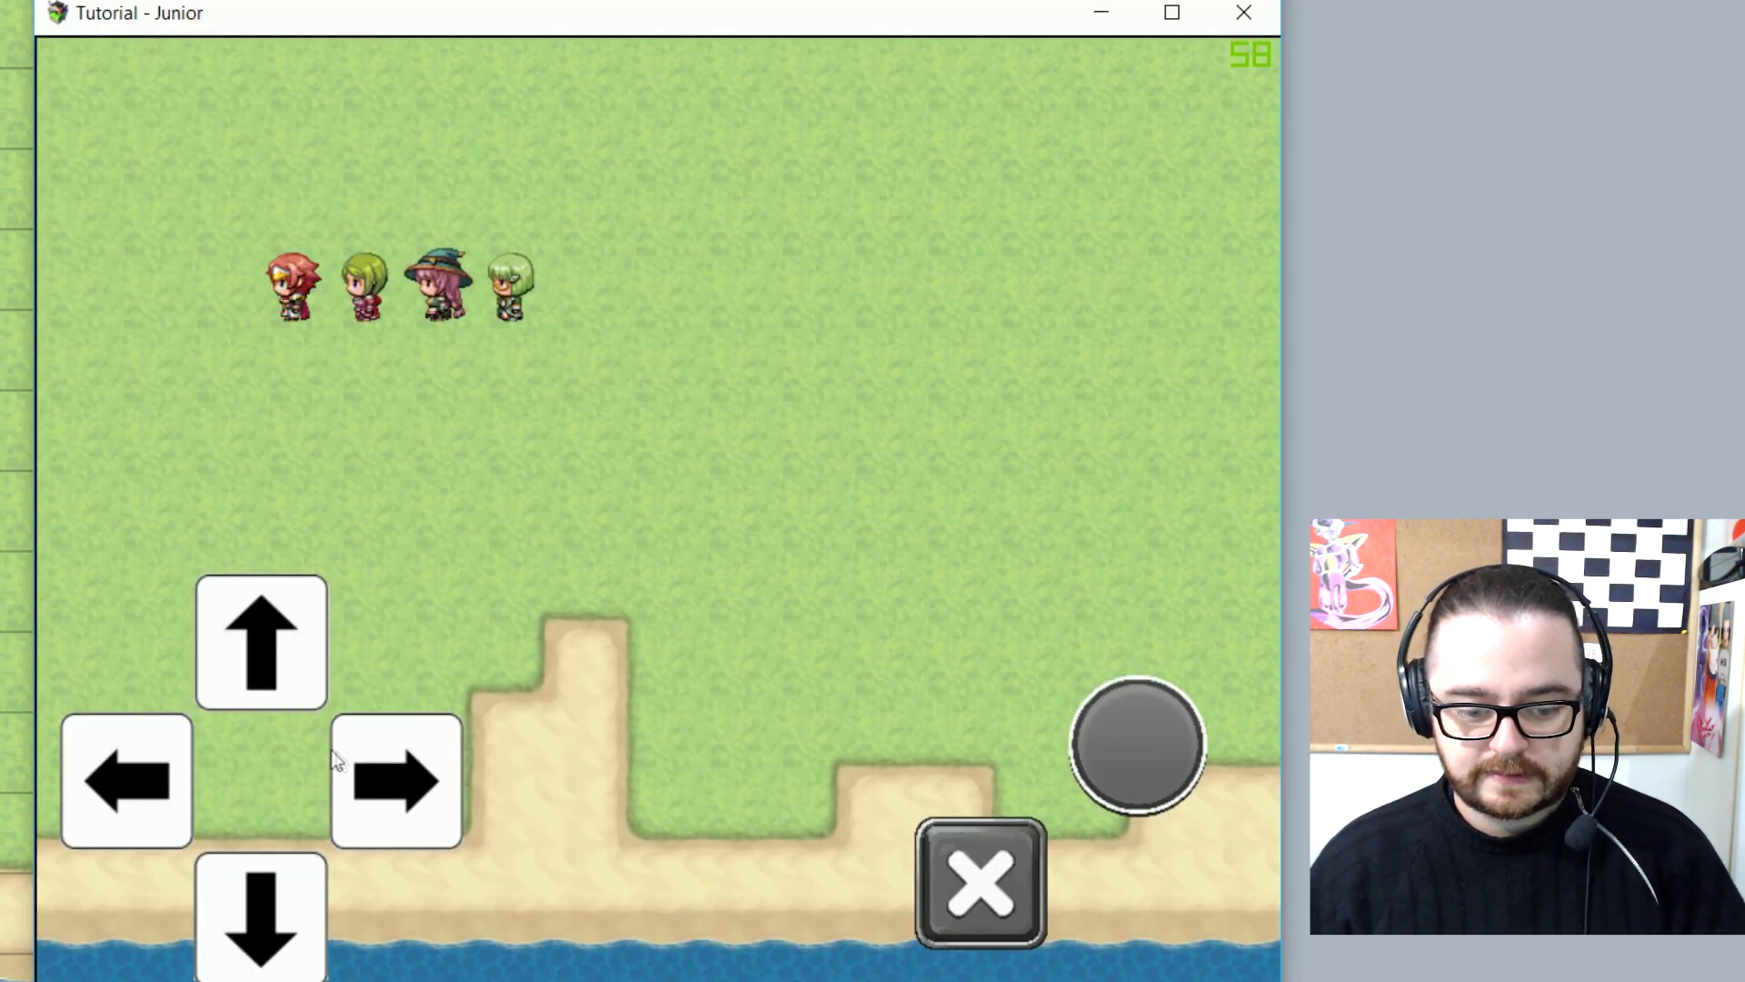
left_click_drag(391, 767, 363, 736)
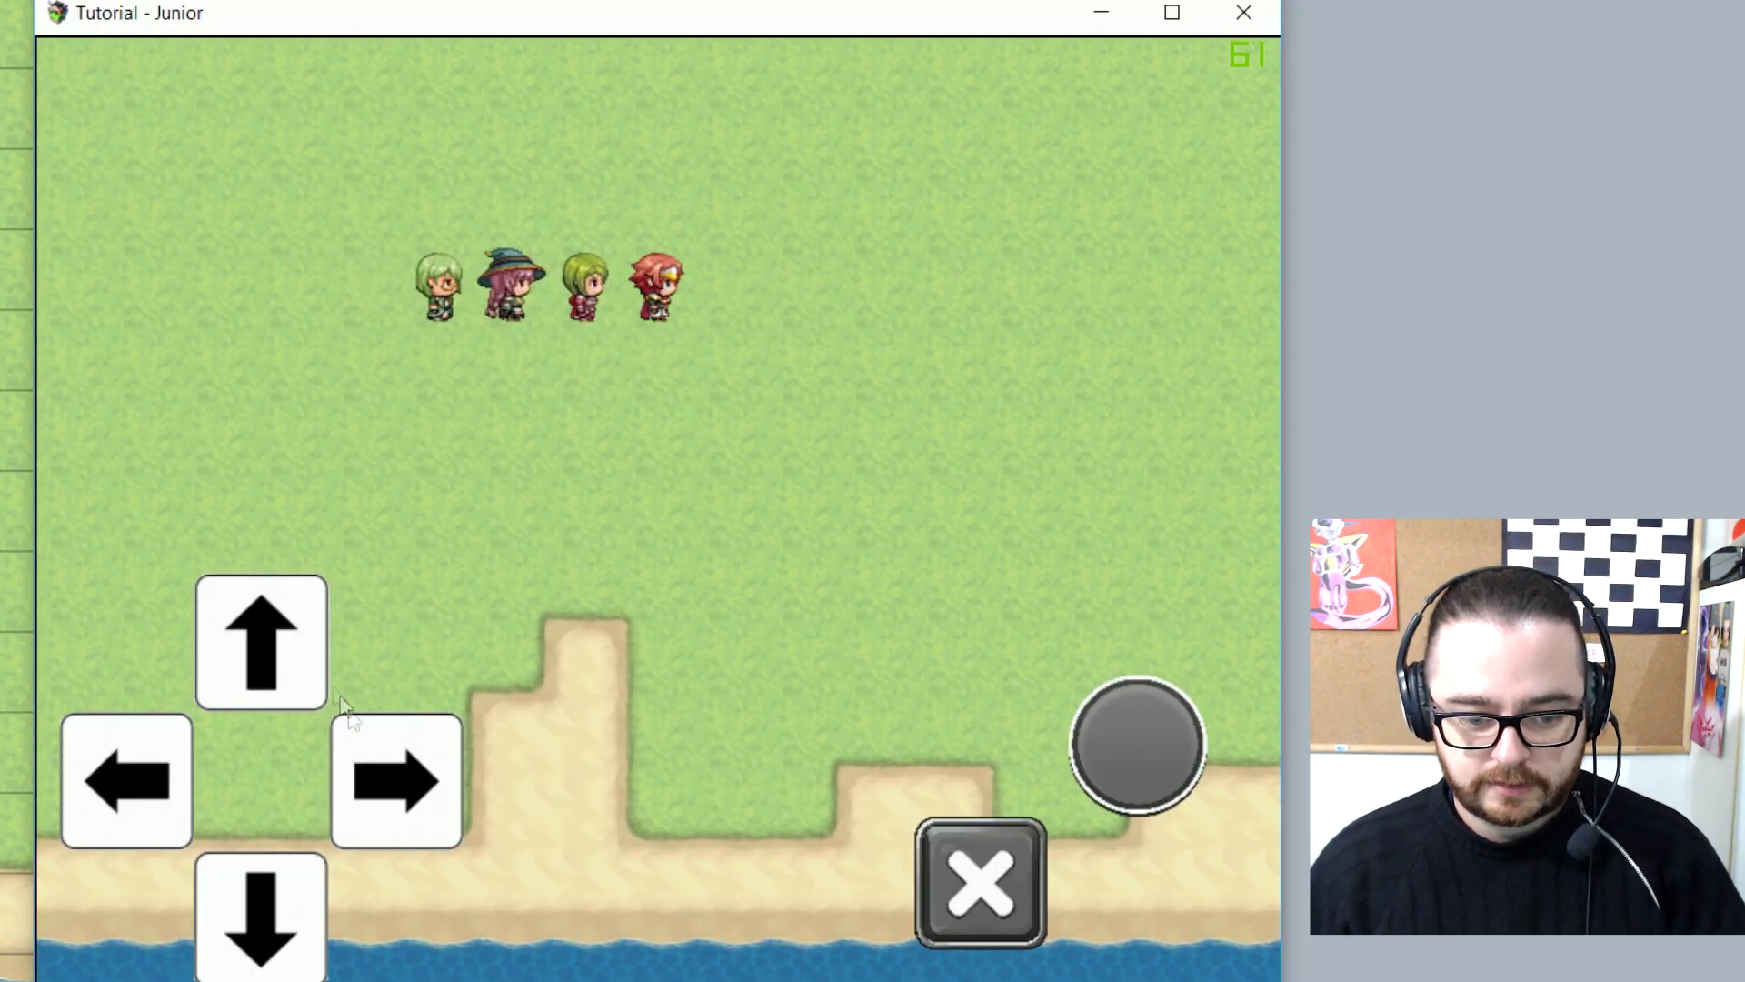
left_click_drag(289, 640, 289, 641)
left_click_drag(129, 764, 136, 772)
left_click_drag(259, 923, 259, 924)
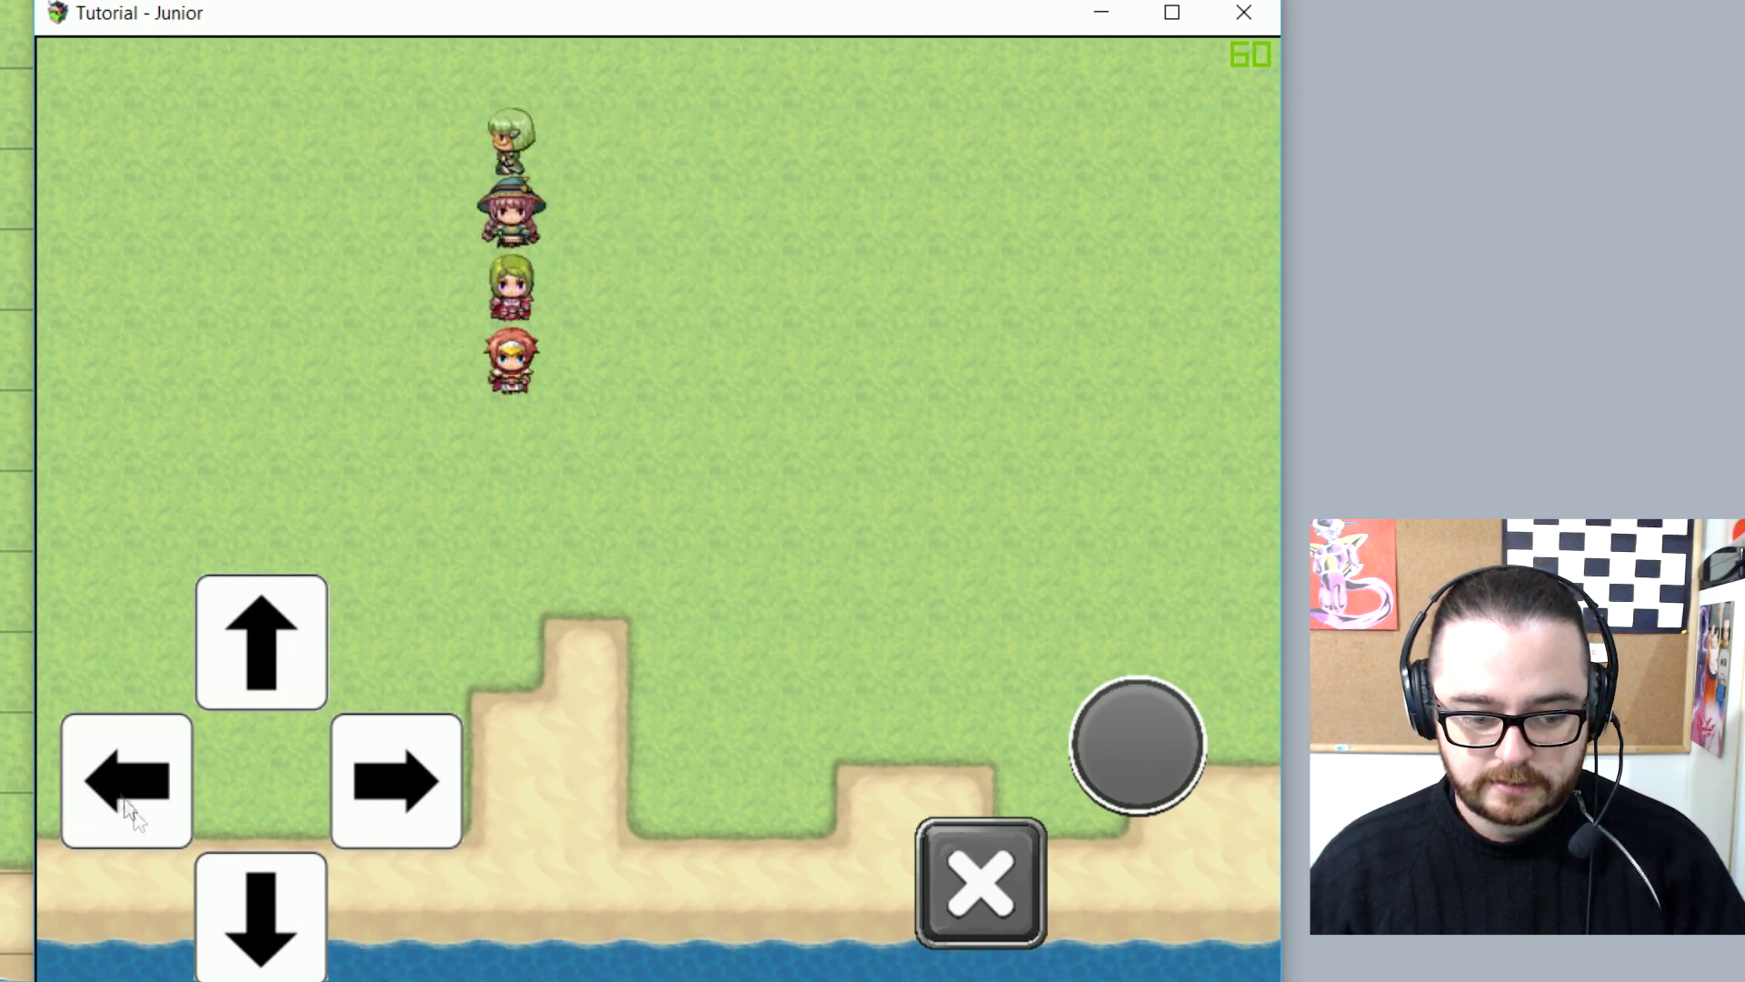
Test the touch area of the on-screen left and right arrows, including their outer edges
left_click(127, 809)
left_click_drag(72, 838, 62, 845)
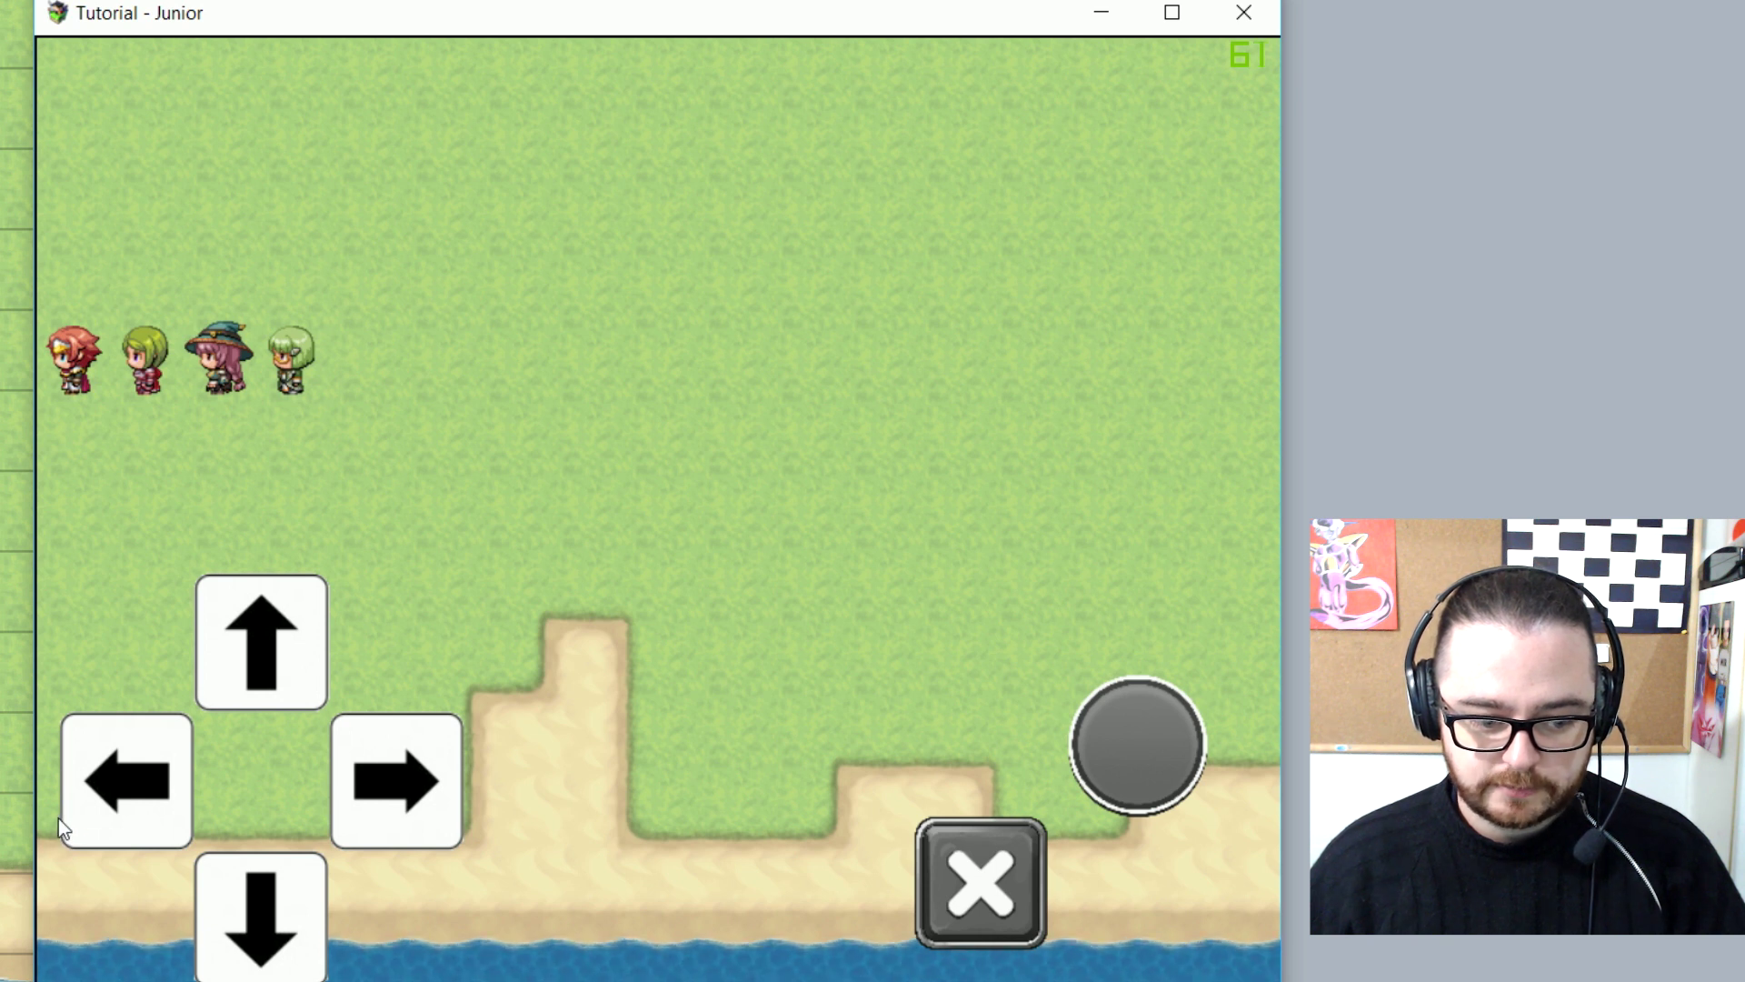
left_click(377, 780)
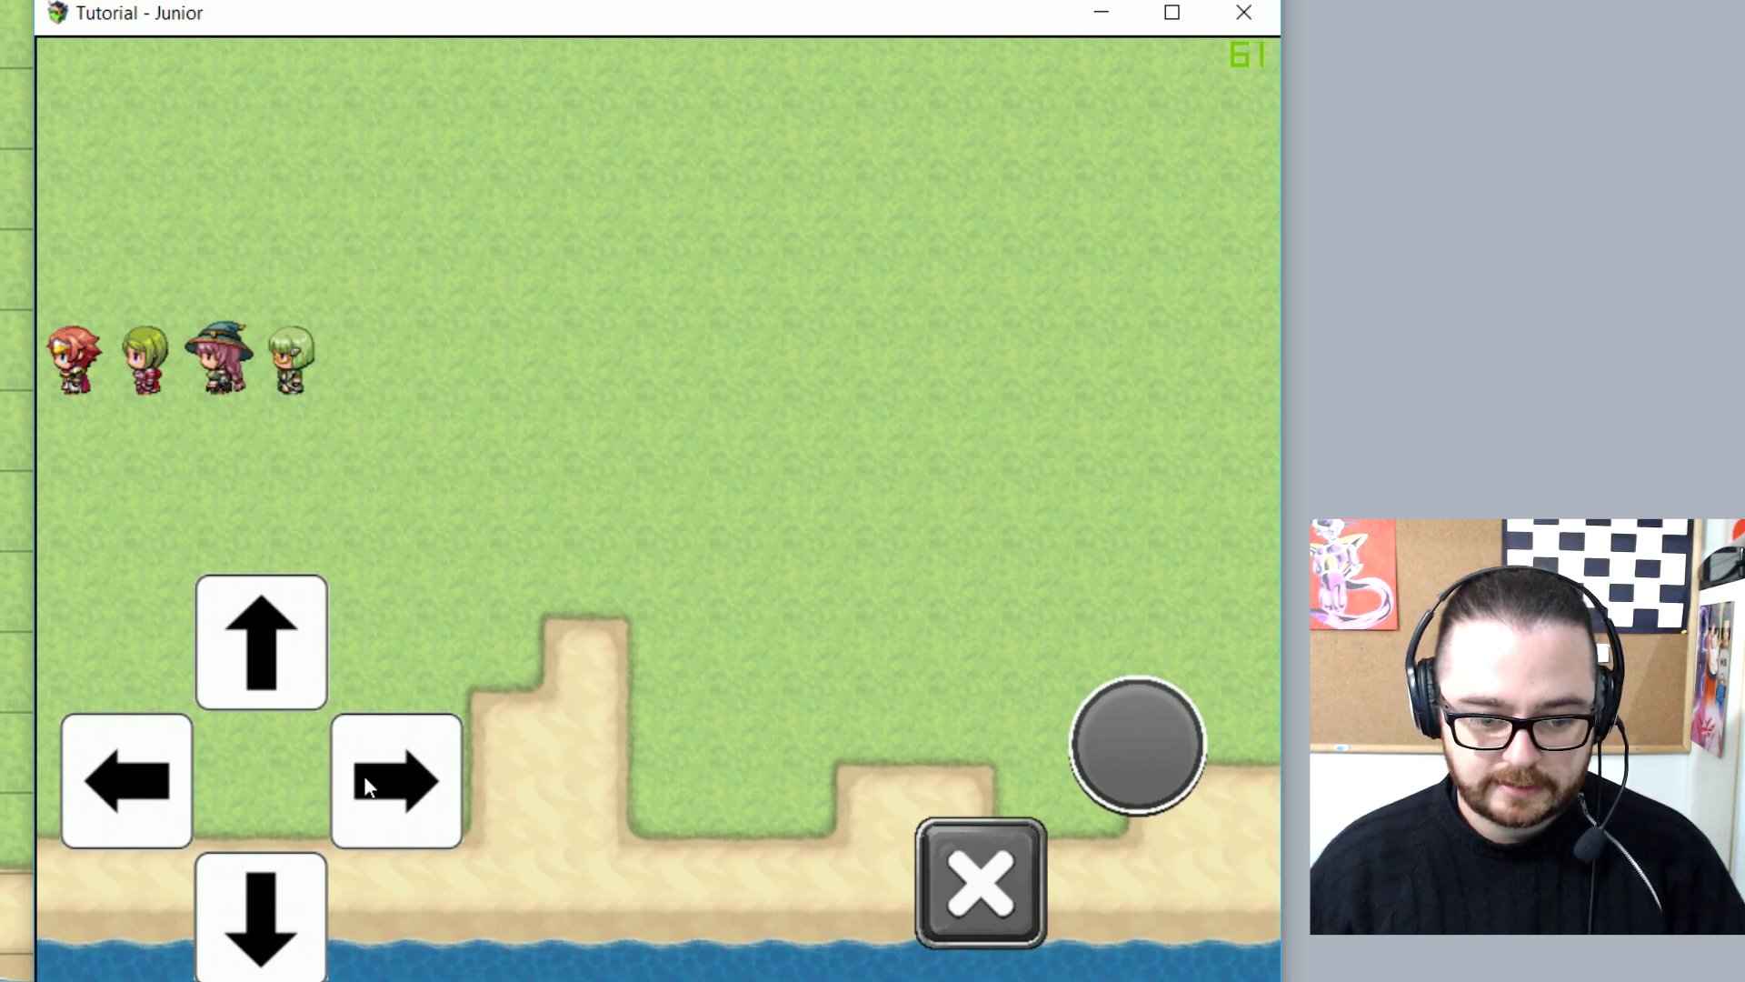
left_click(461, 791)
left_click(464, 791)
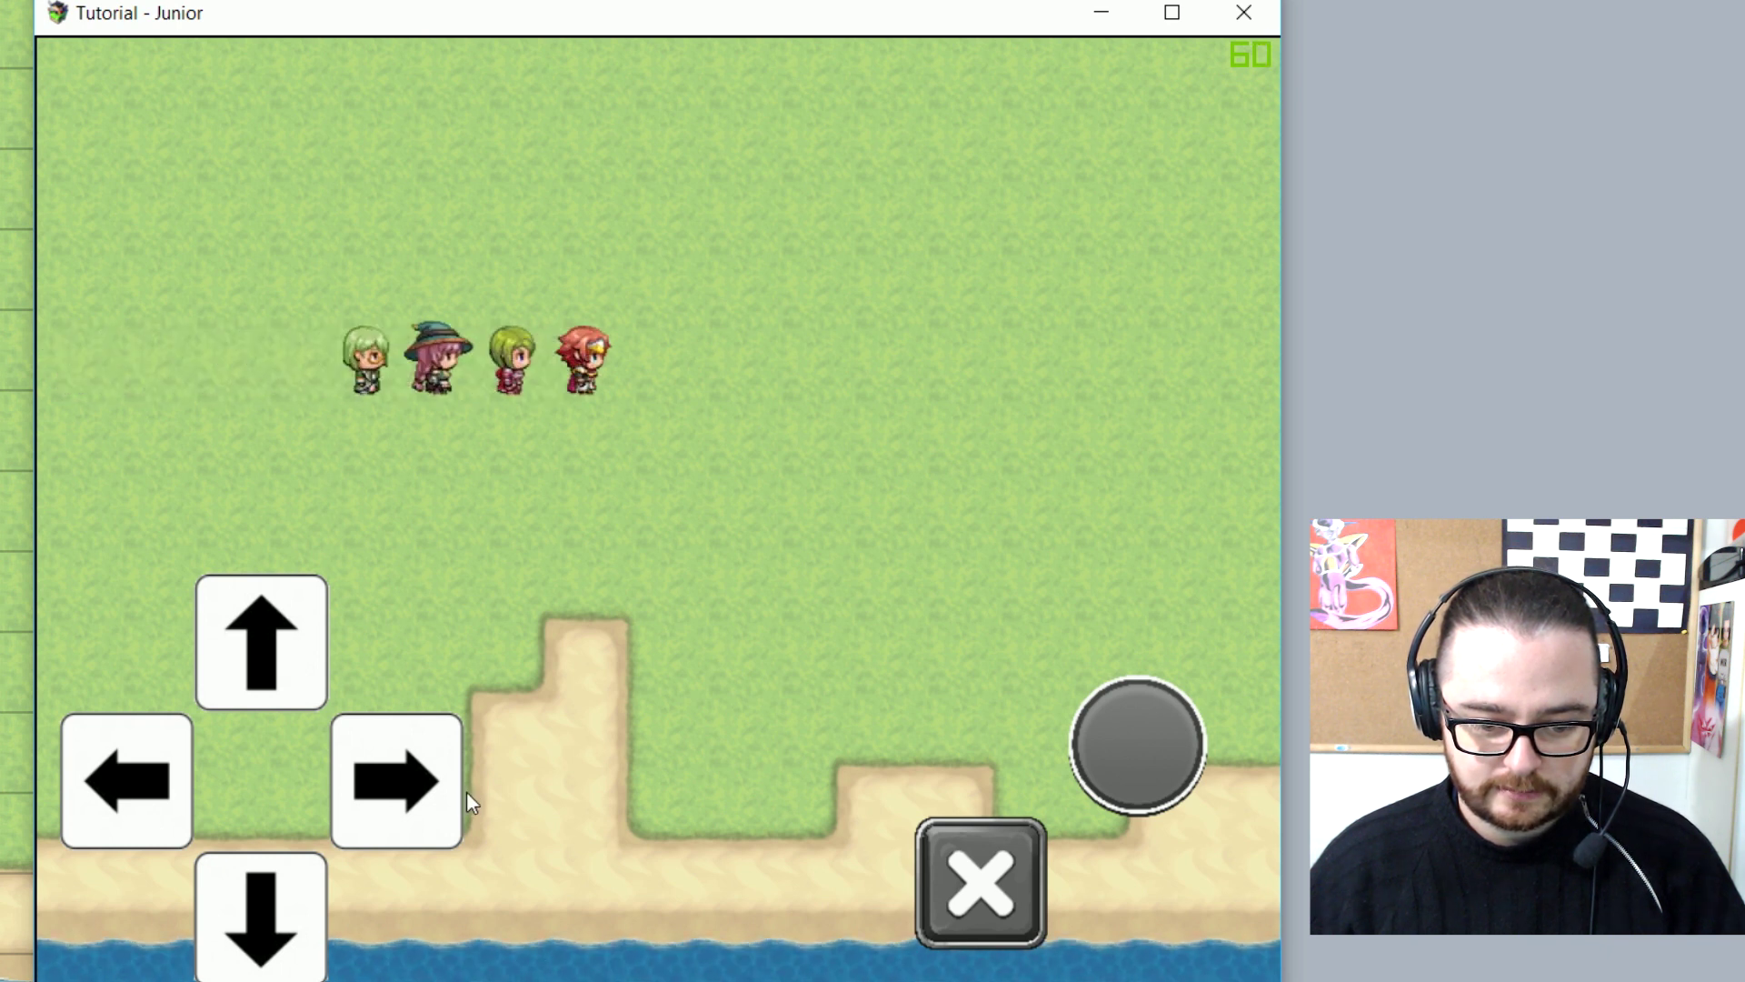
left_click(463, 791)
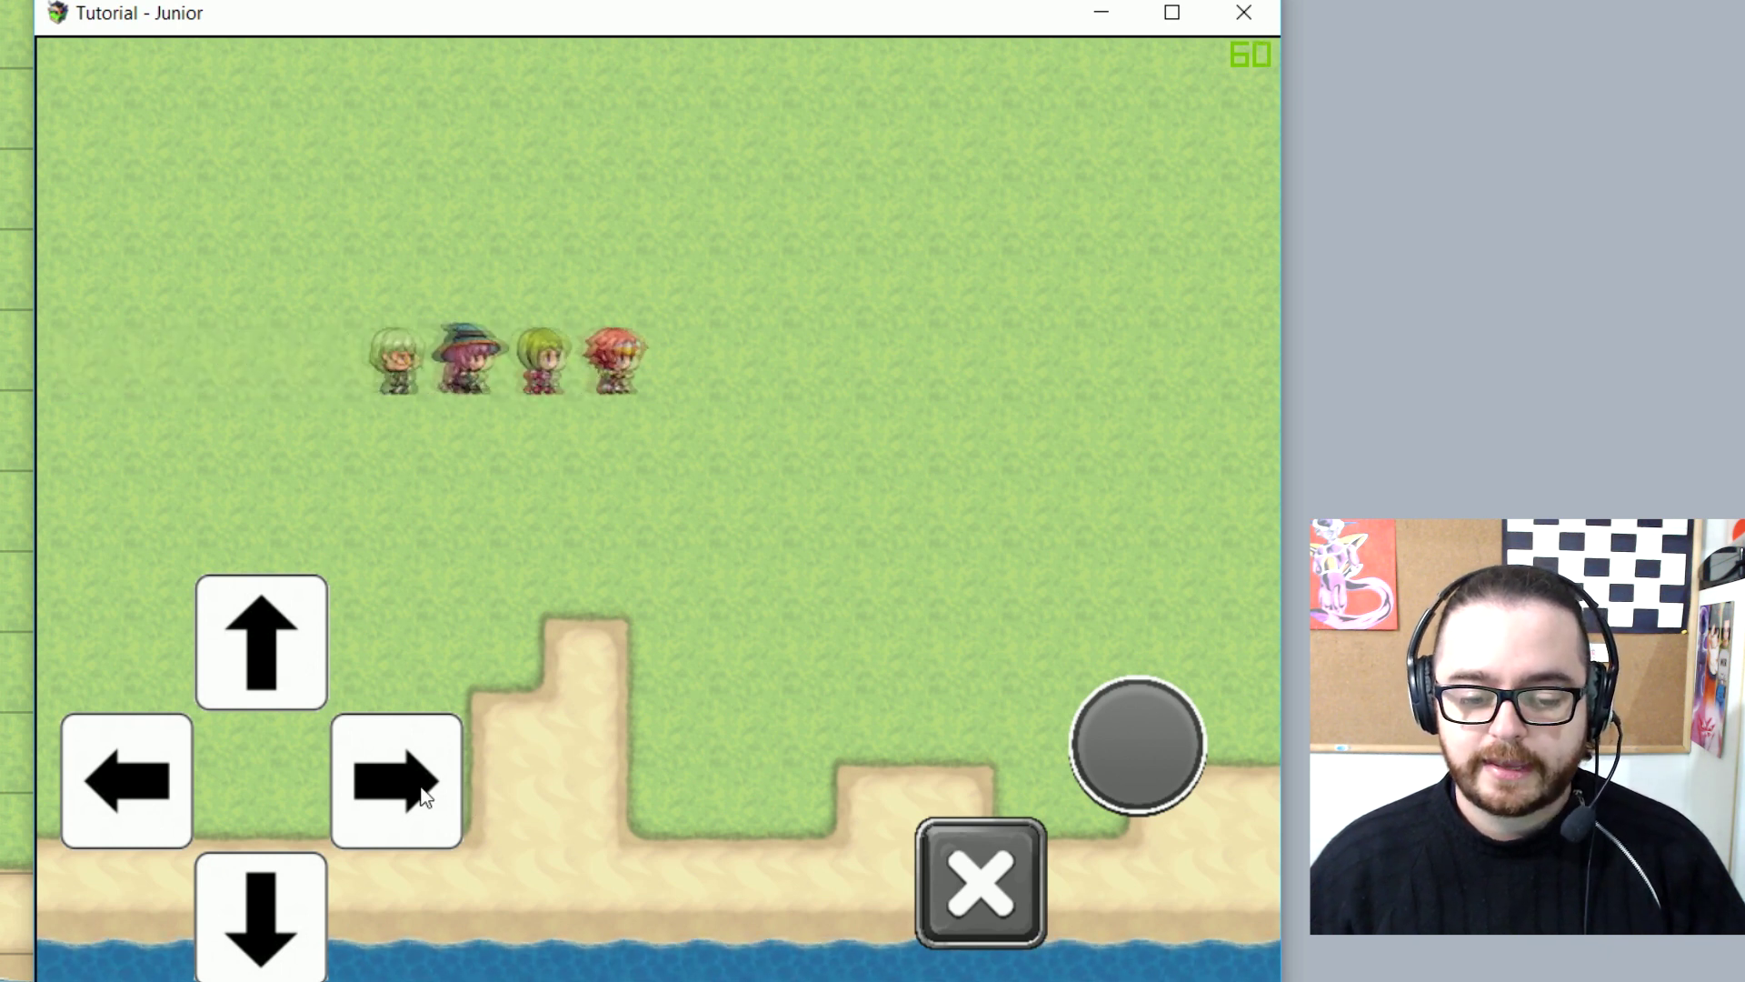
Walk the party in loops around the map, switching between the on-screen down, left, up and right arrows
left_click(285, 923)
left_click(285, 923)
left_click(84, 772)
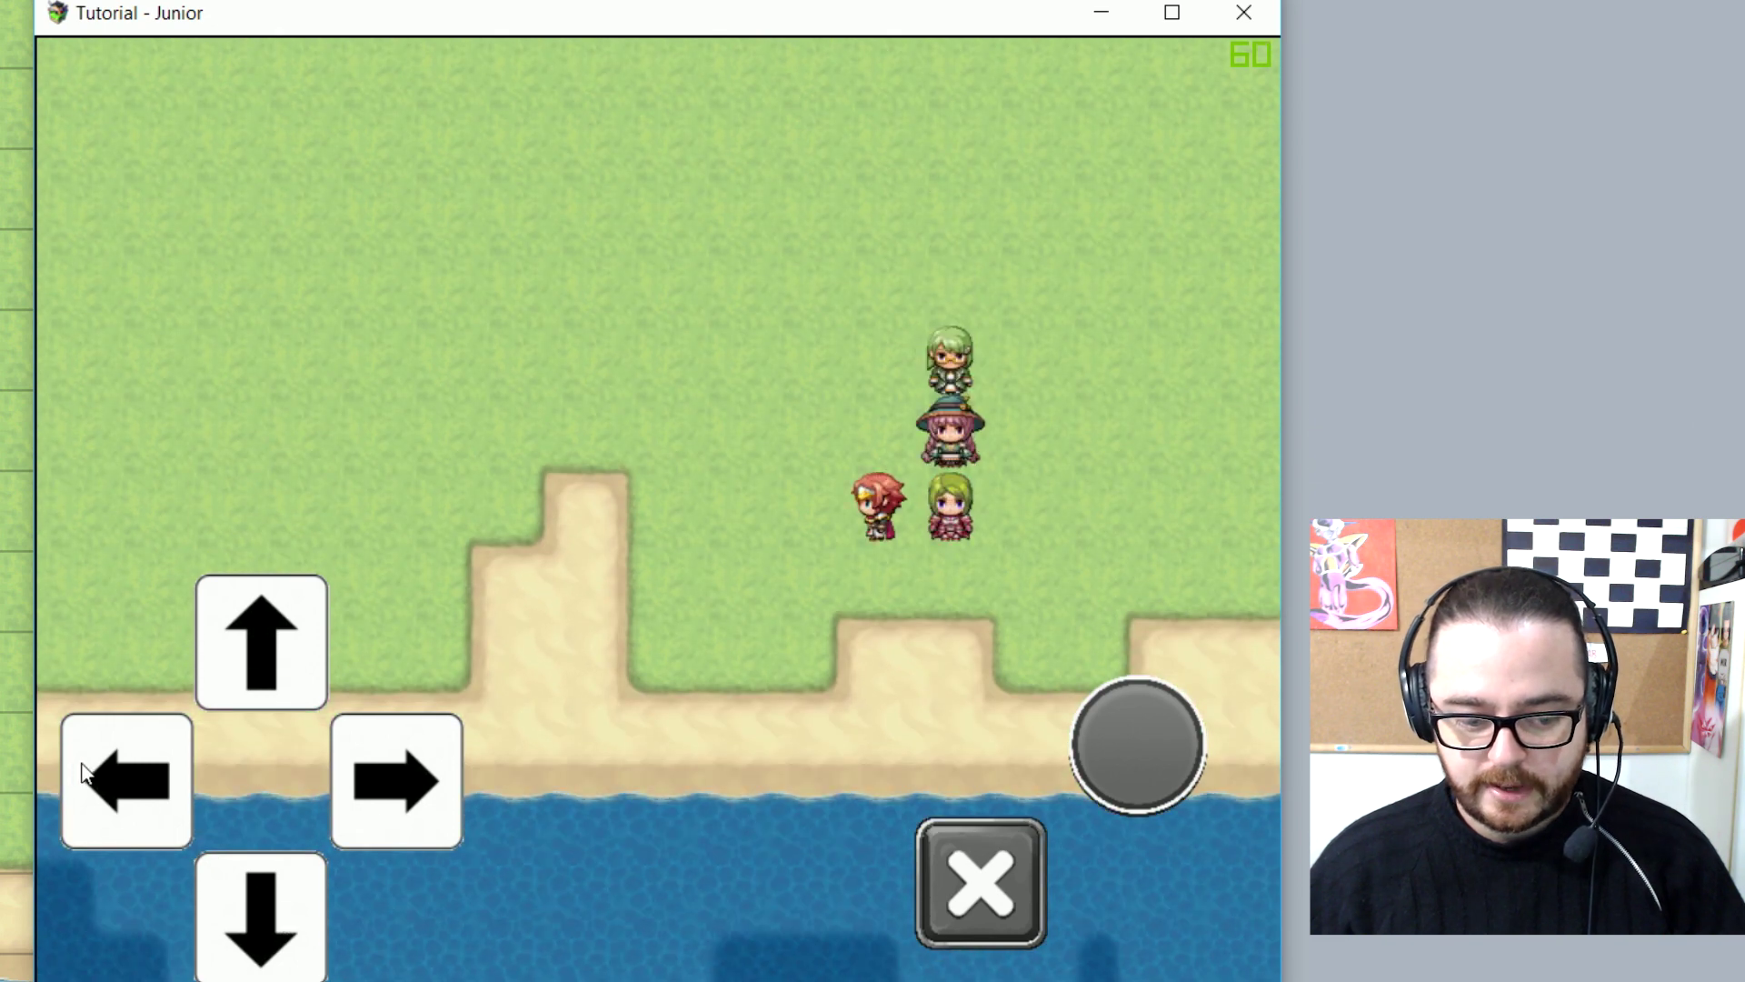
left_click(247, 647)
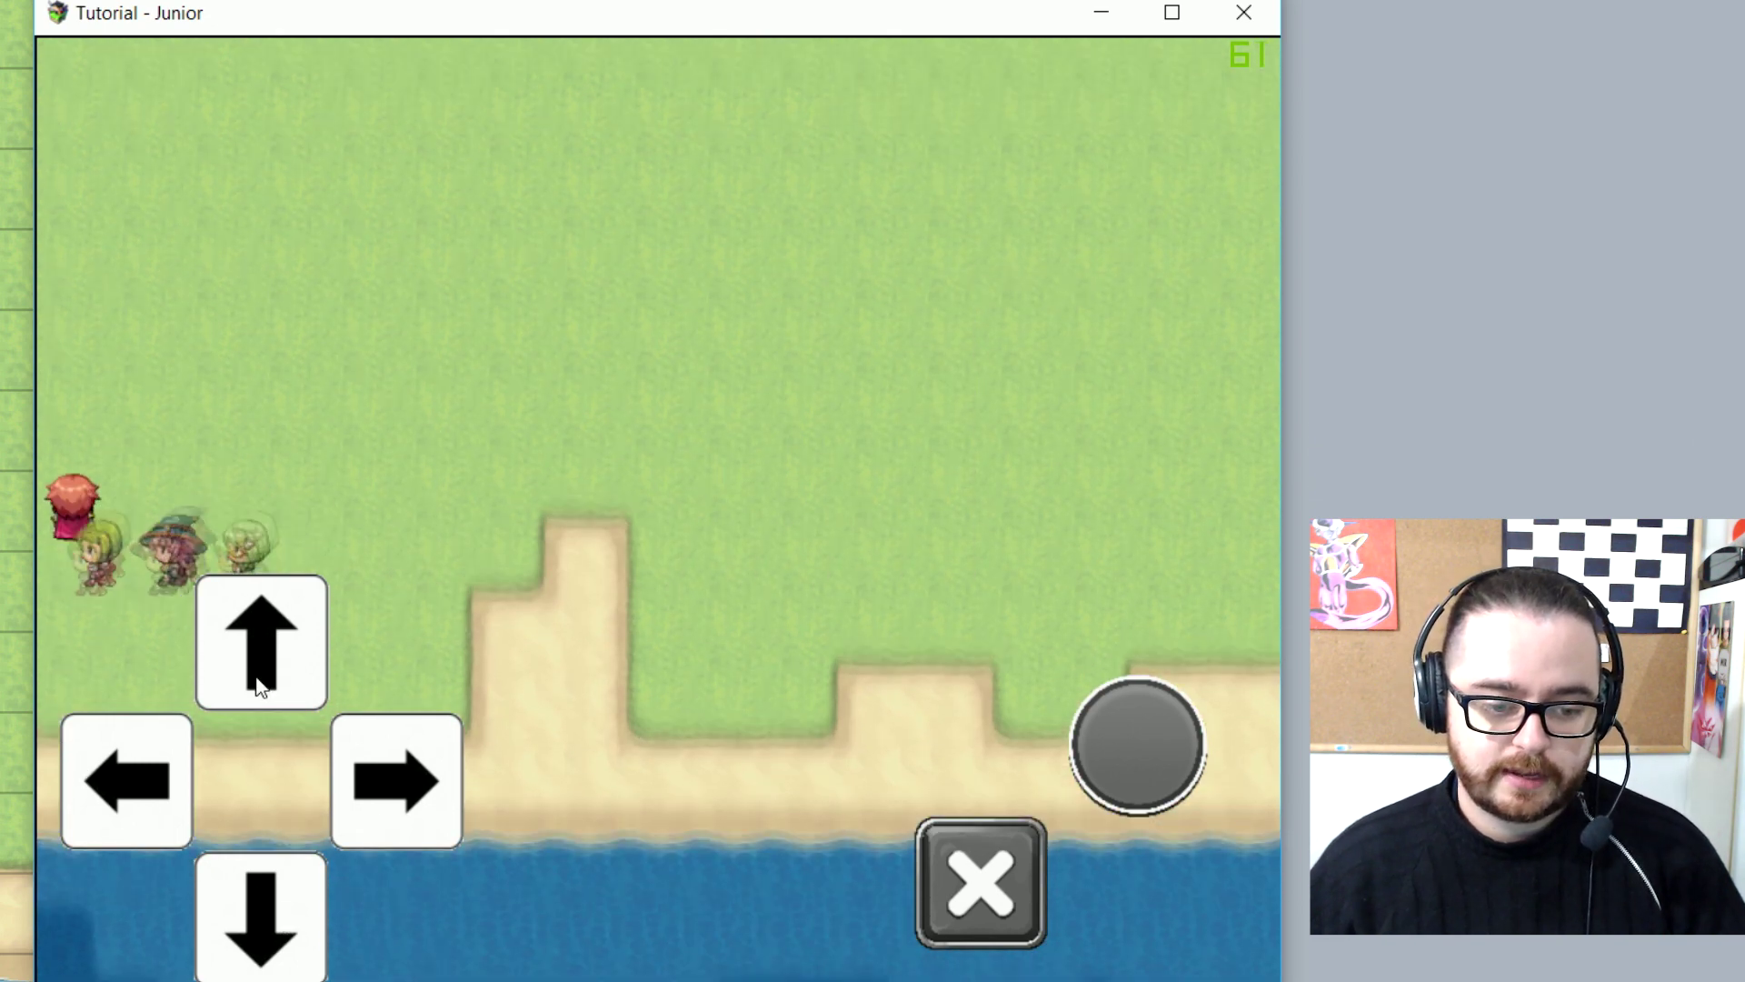
left_click(445, 833)
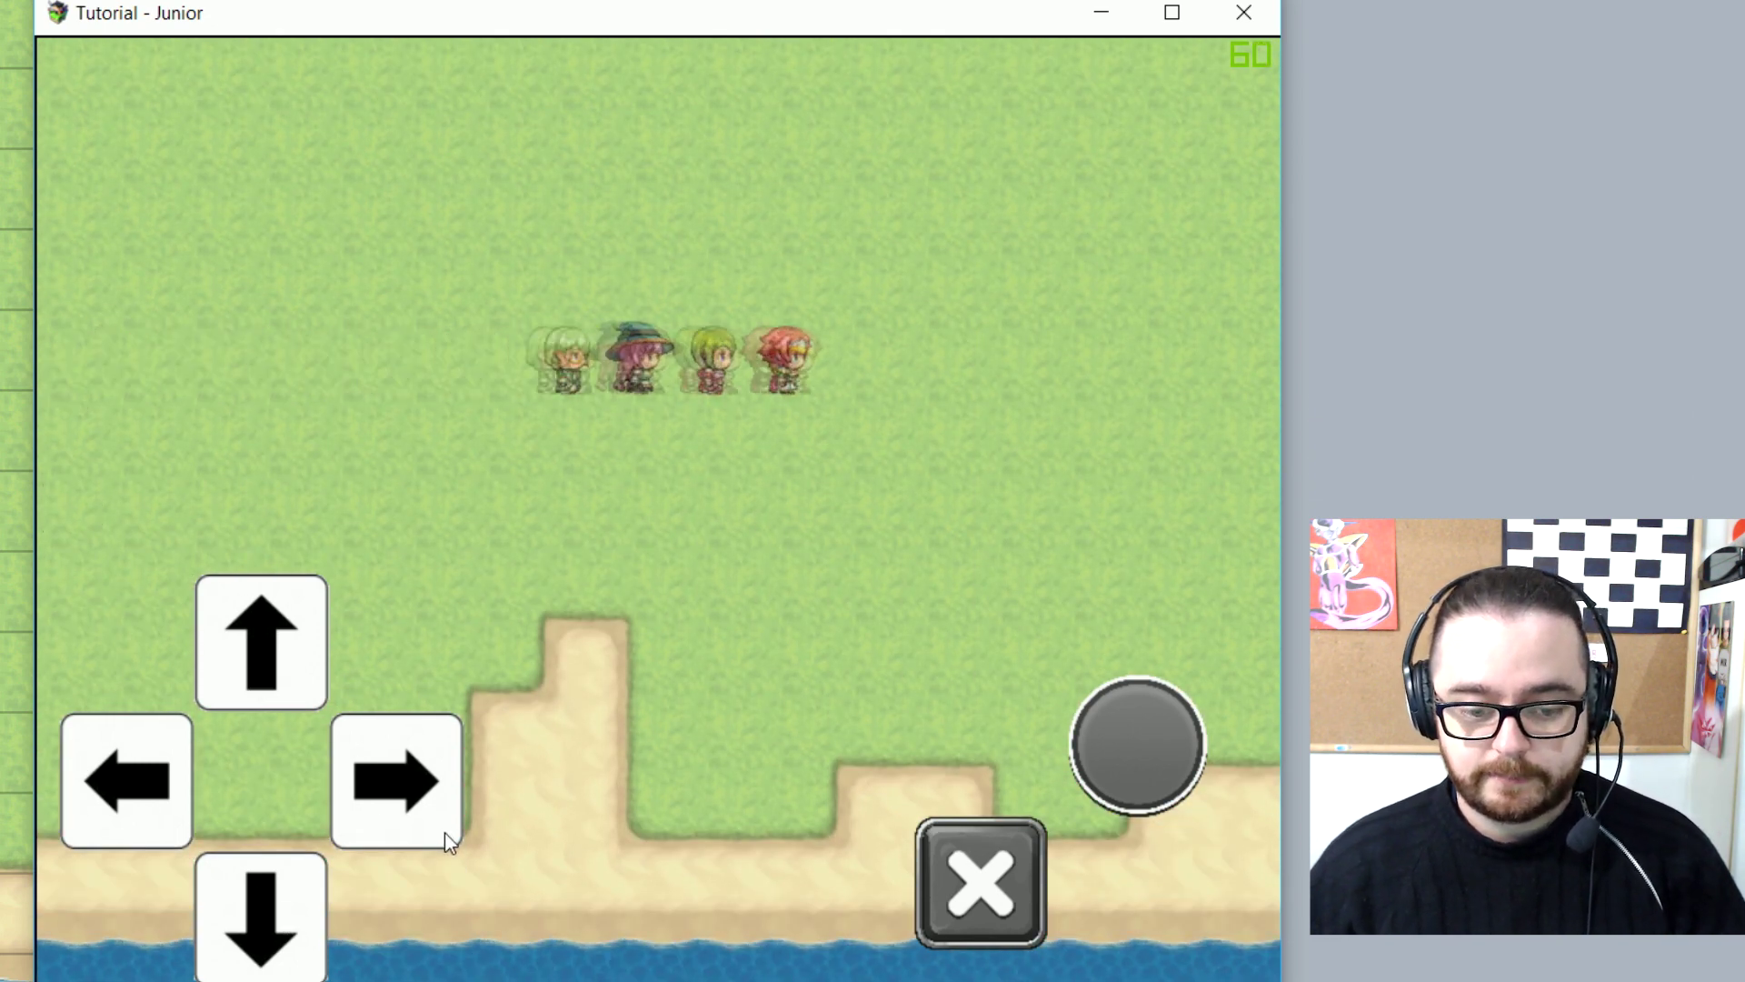
left_click(324, 910)
left_click(145, 749)
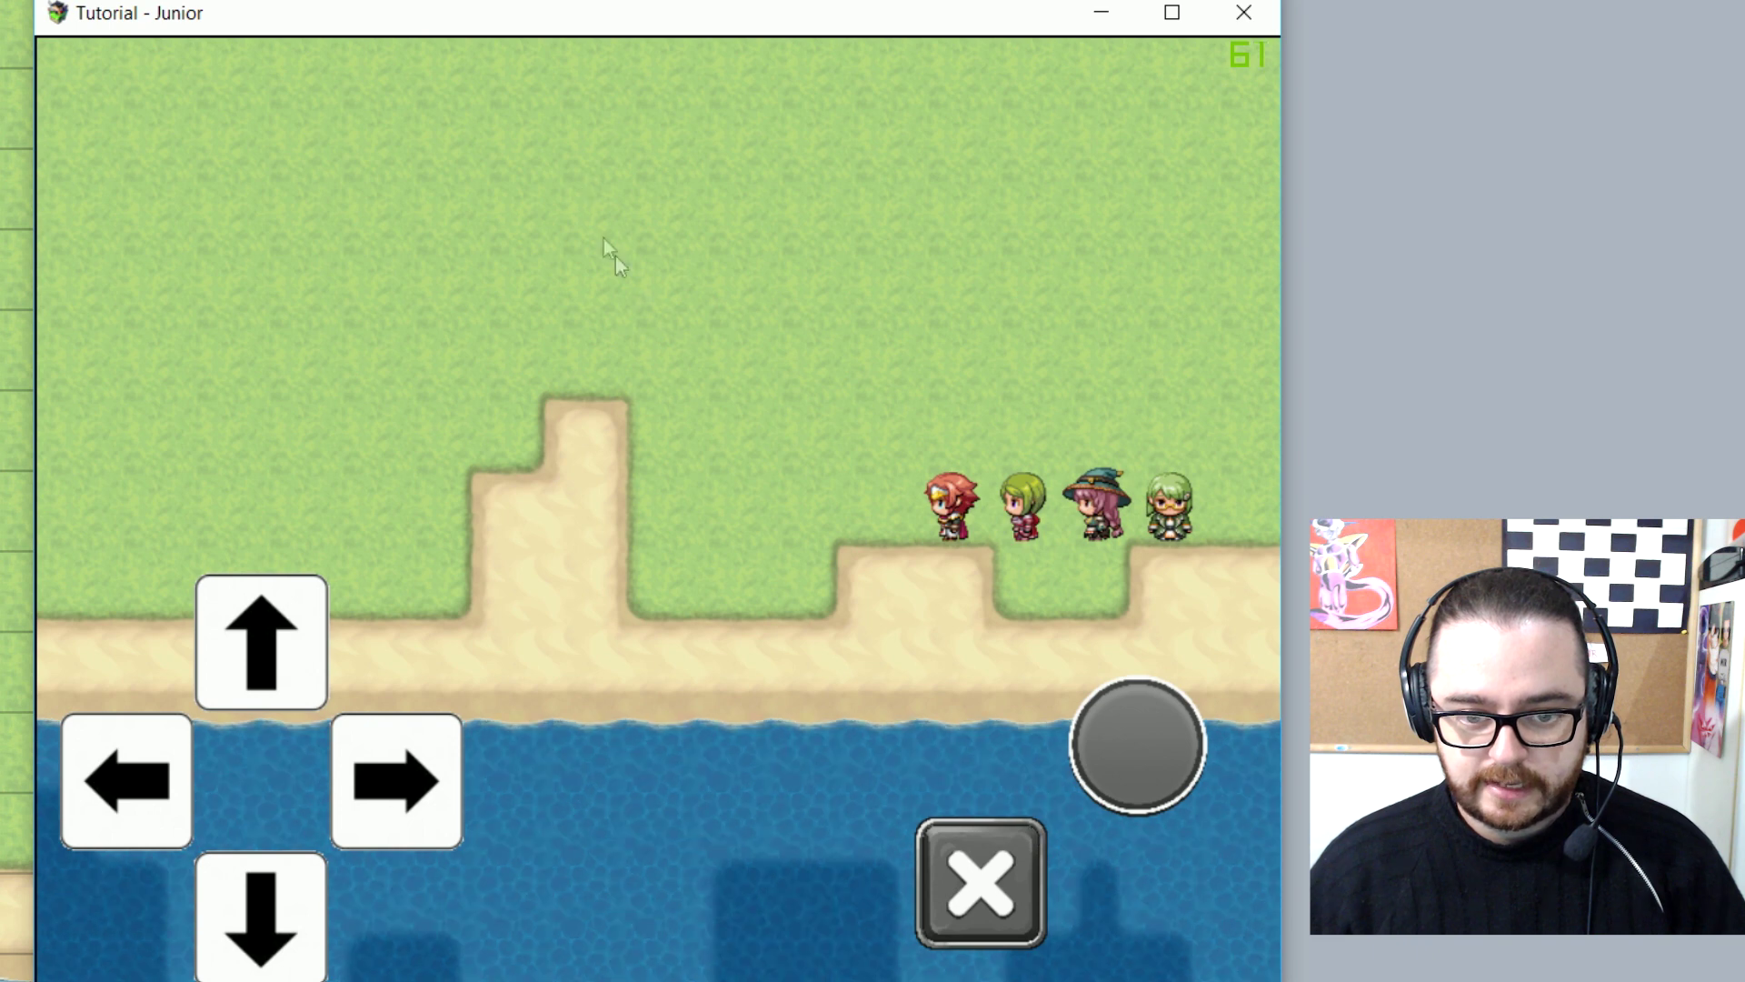
left_click(255, 642)
left_click(132, 823)
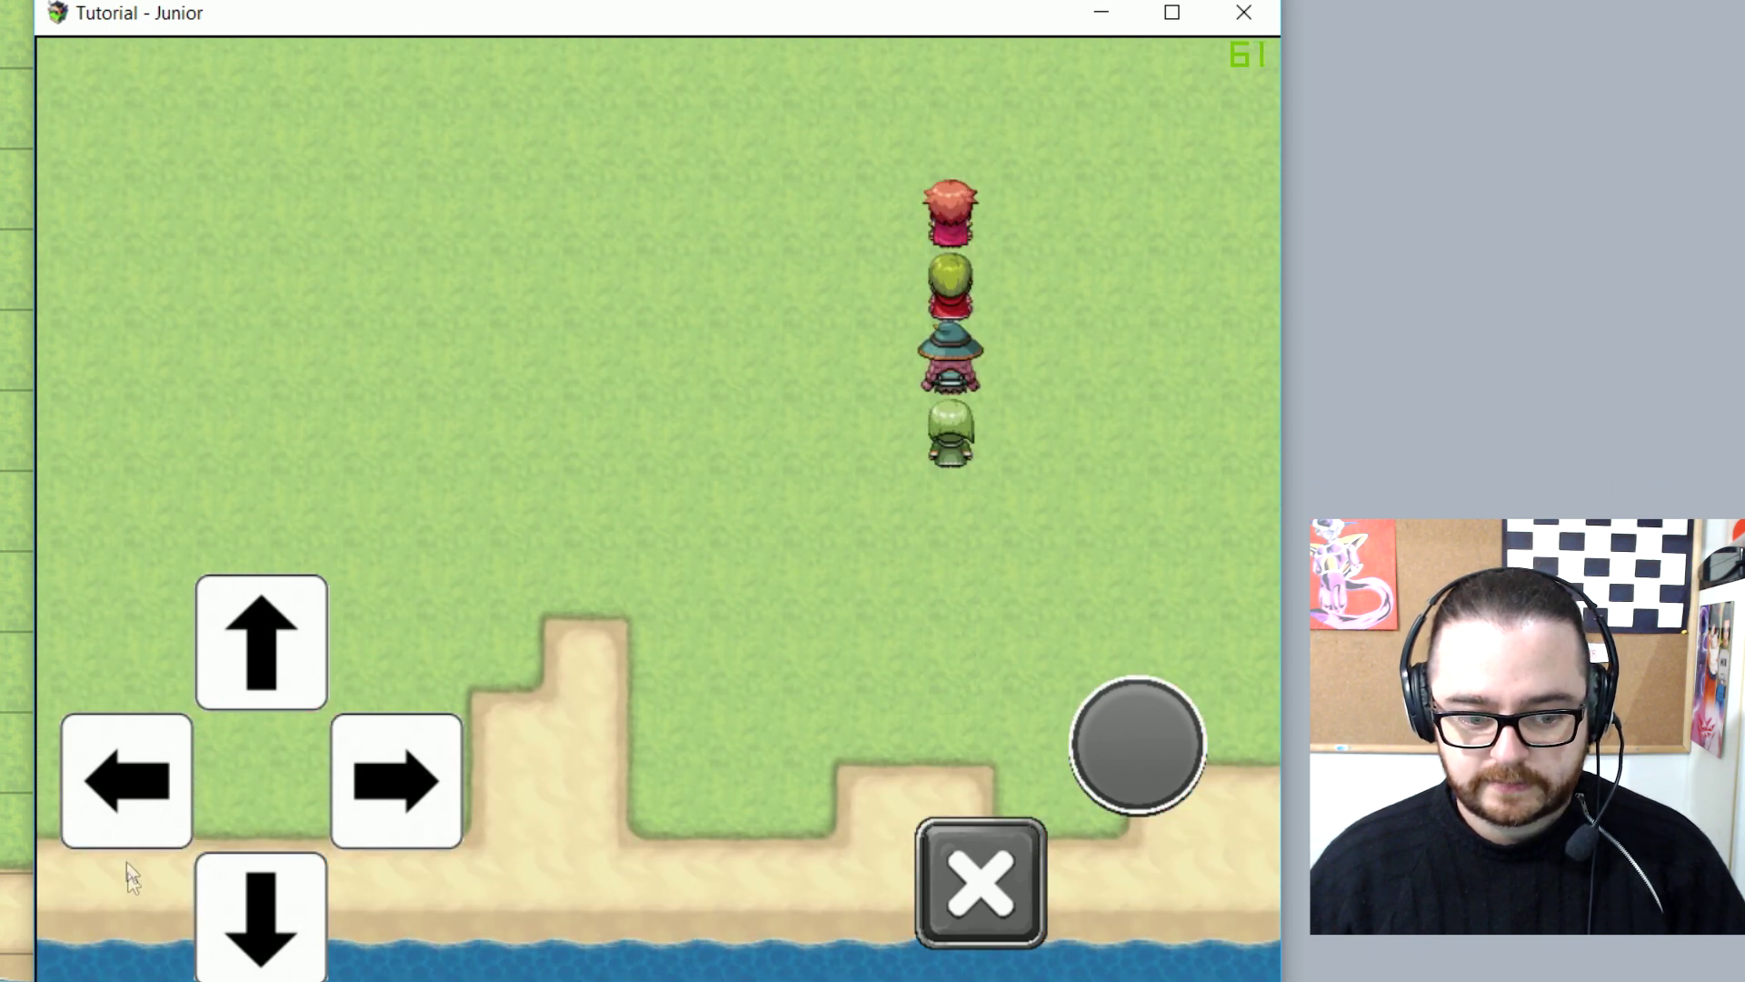
left_click(205, 918)
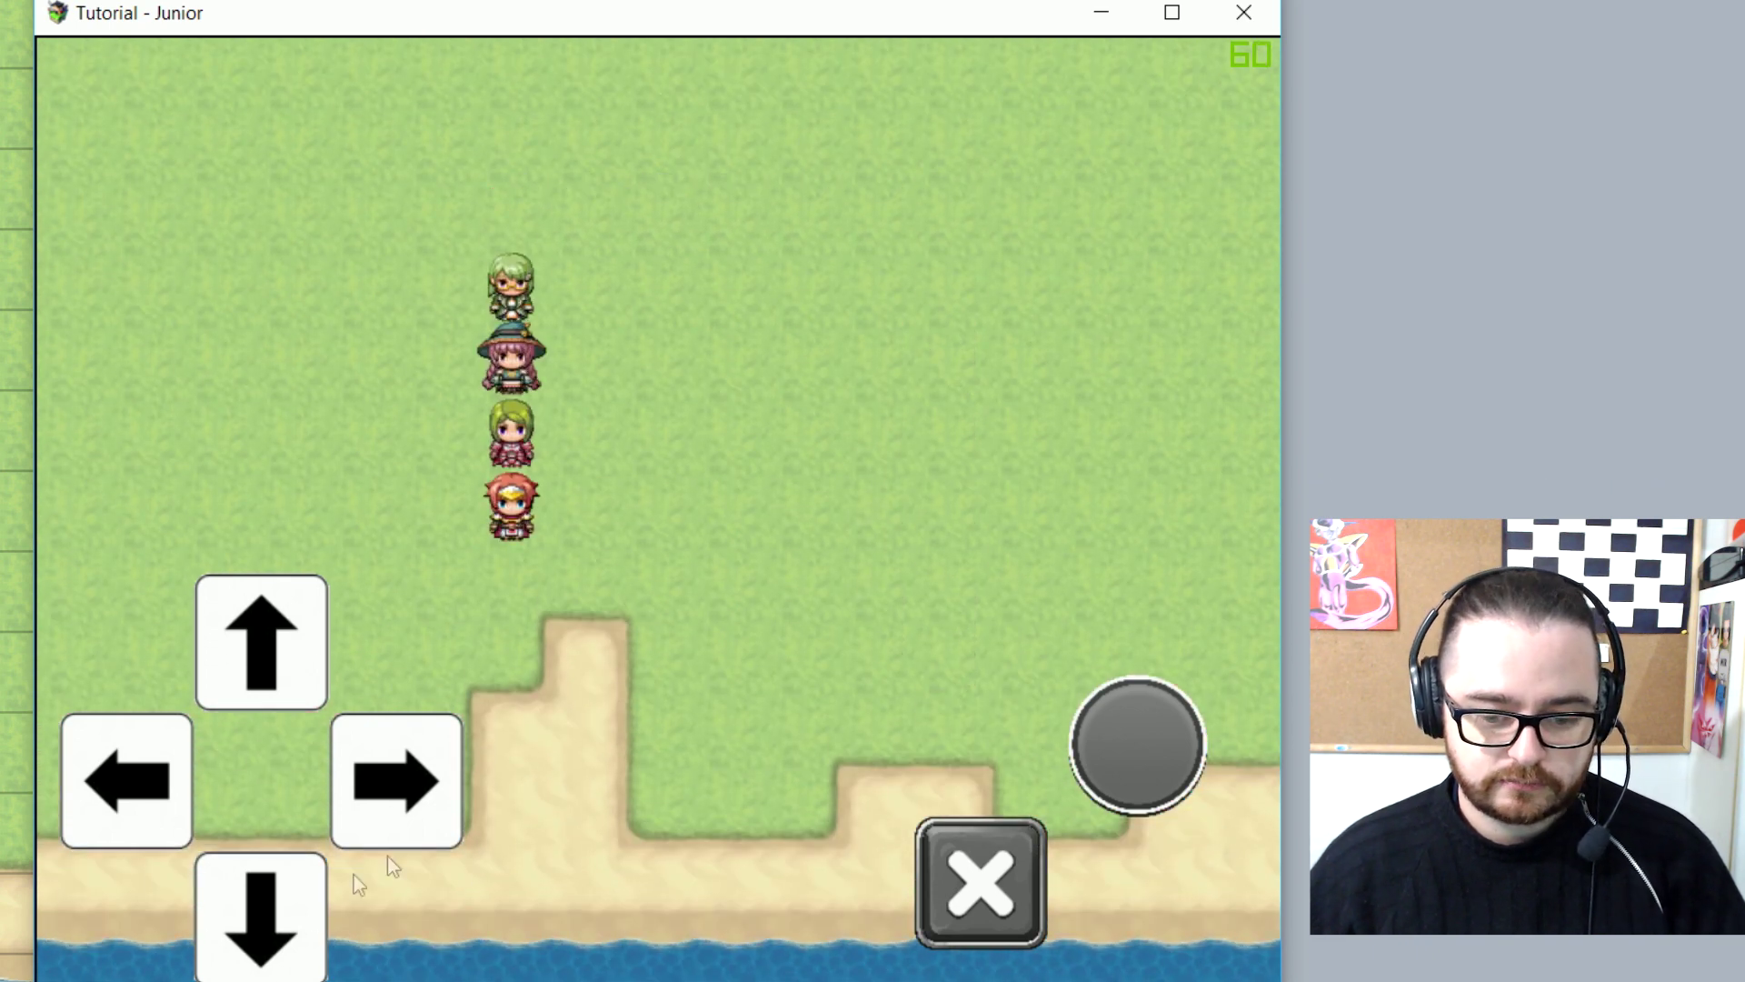